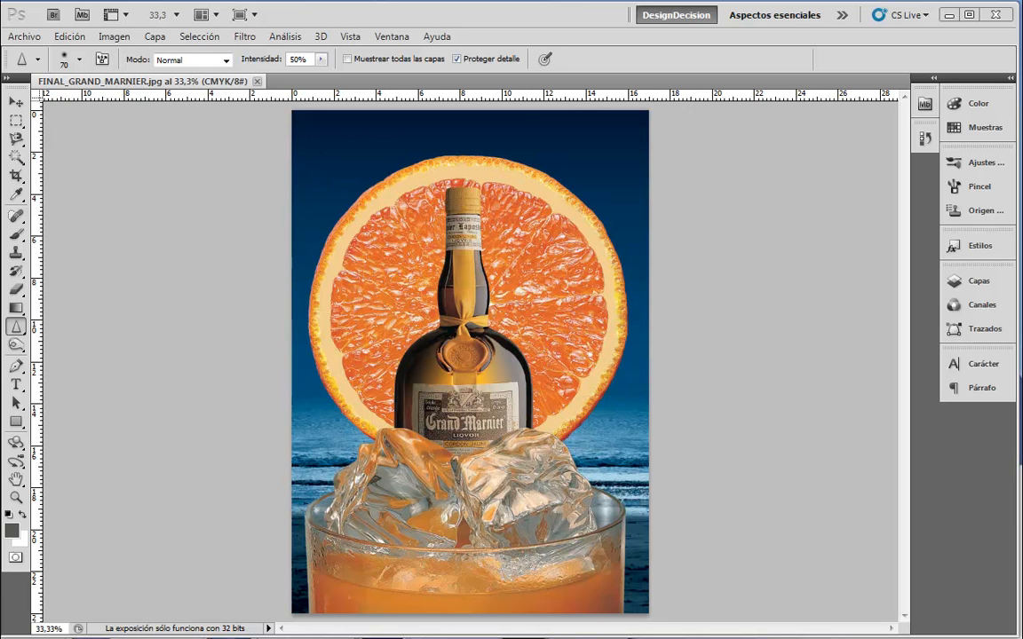
Open Ejercicio_18.1.tif, Ejercicio_18.2.tif, Ejercicio_18.3.tif and Ejercicio_18.4.tif alongside the final reference image
left_click(629, 637)
left_click_drag(885, 439, 426, 19)
left_click_drag(491, 30, 488, 29)
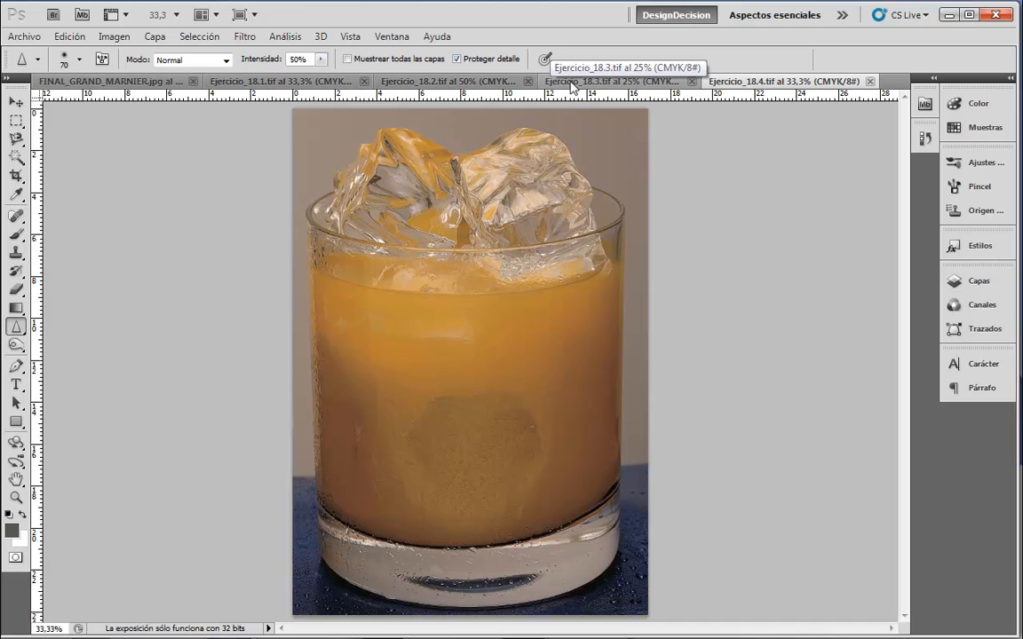
Resample the beach photo Ejercicio_18.3.tif to a resolution of 300 pixels per inch
left_click(571, 83)
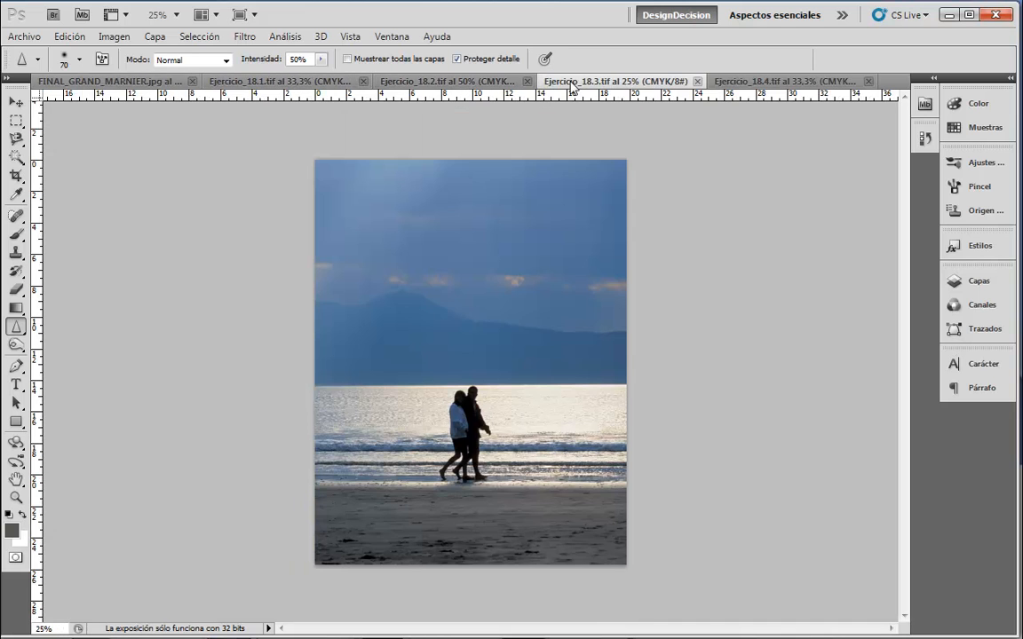
left_click(419, 81)
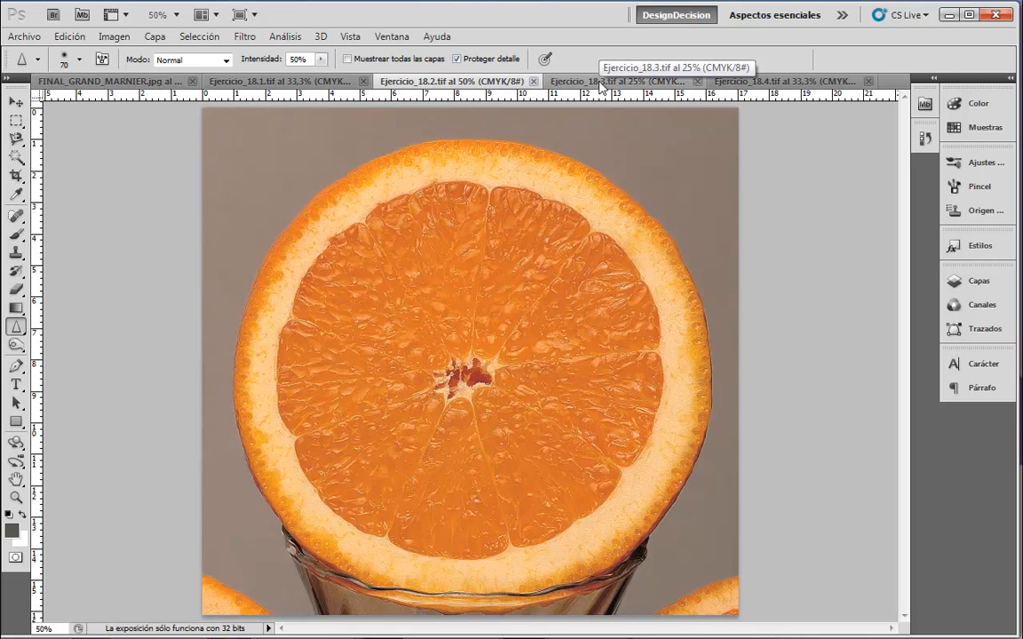
left_click(543, 80)
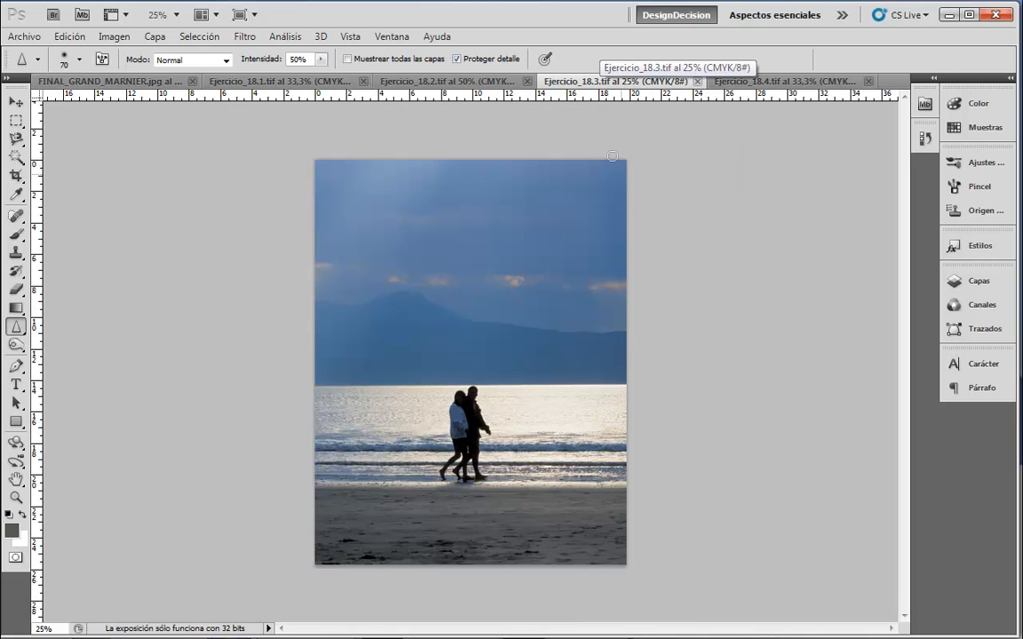
left_click(114, 36)
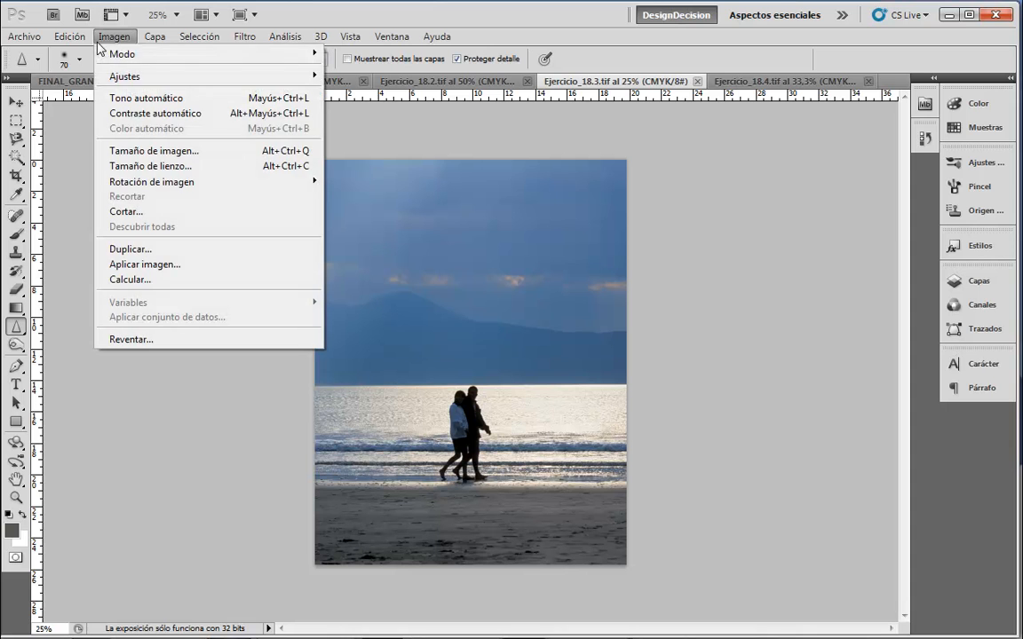
left_click(142, 152)
double_click(471, 272)
type("300")
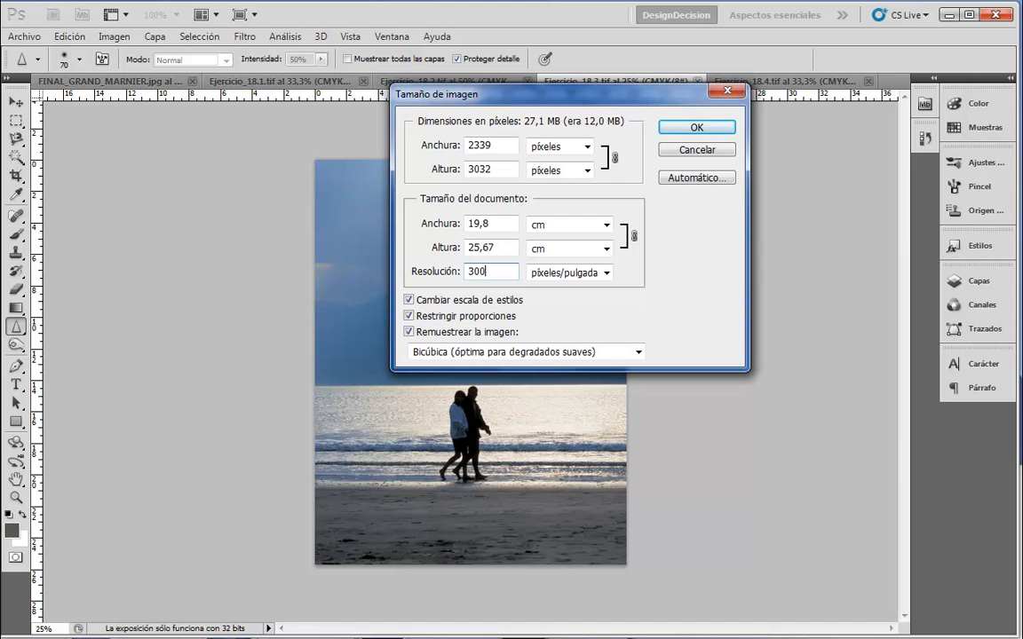
left_click(695, 128)
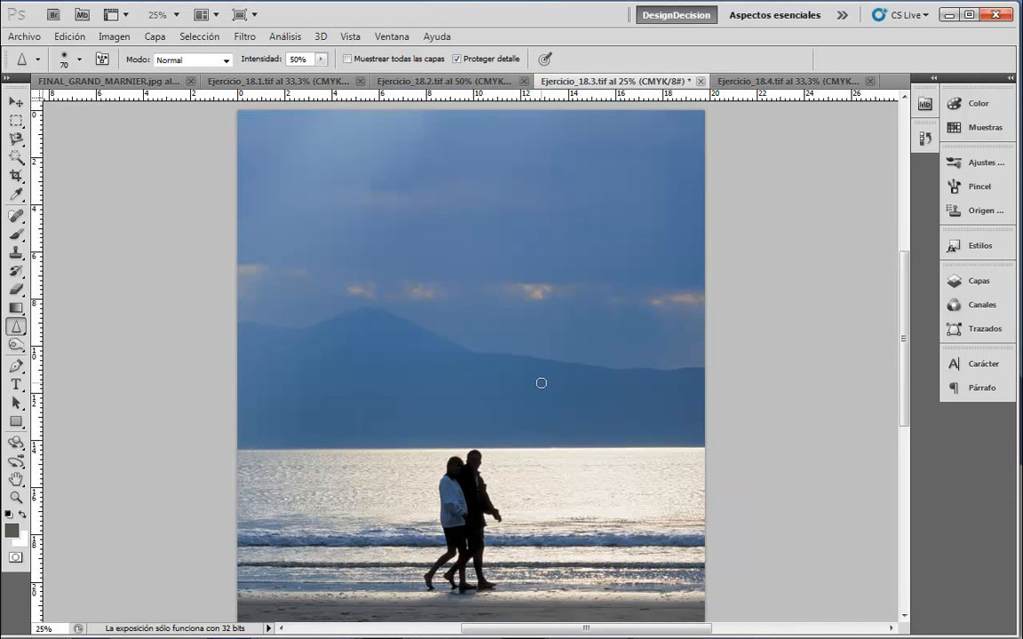
Resample the glass photo Ejercicio_18.4.tif to a resolution of 300 pixels per inch
left_click(786, 81)
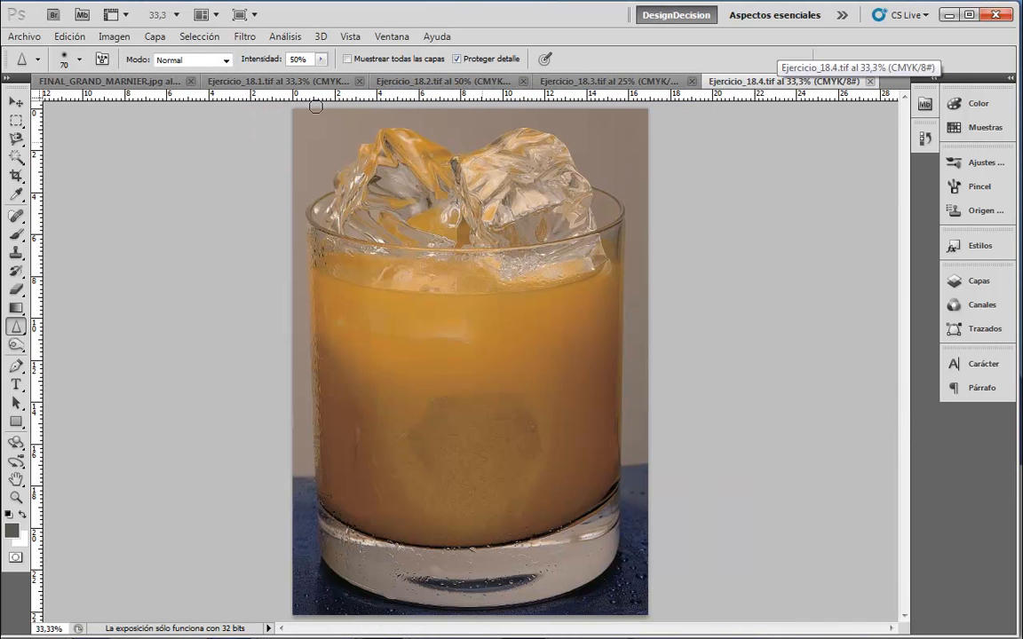
left_click(113, 37)
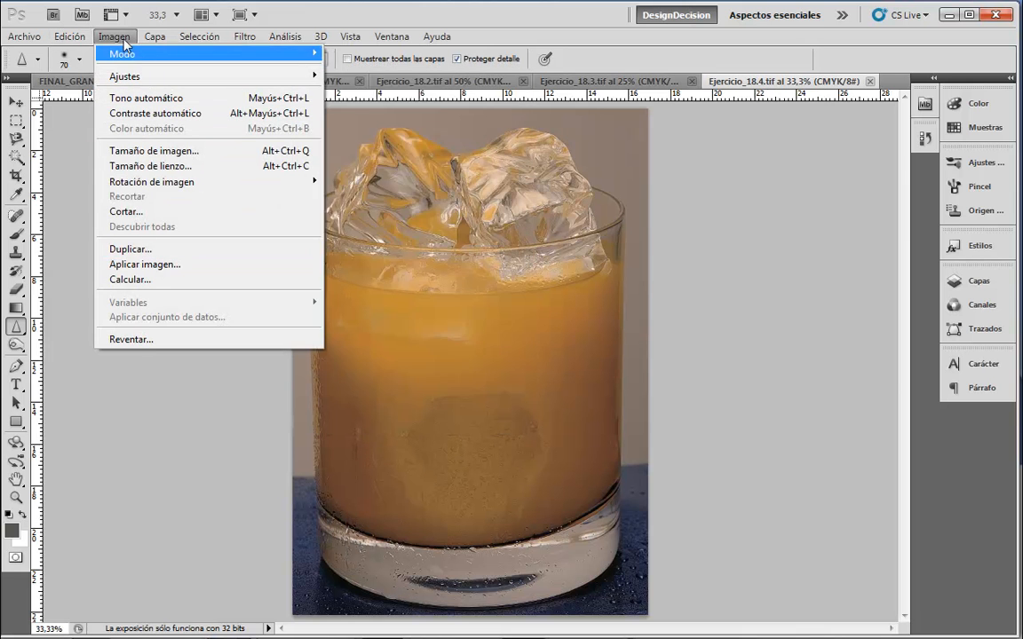
left_click(137, 151)
double_click(471, 271)
type("300")
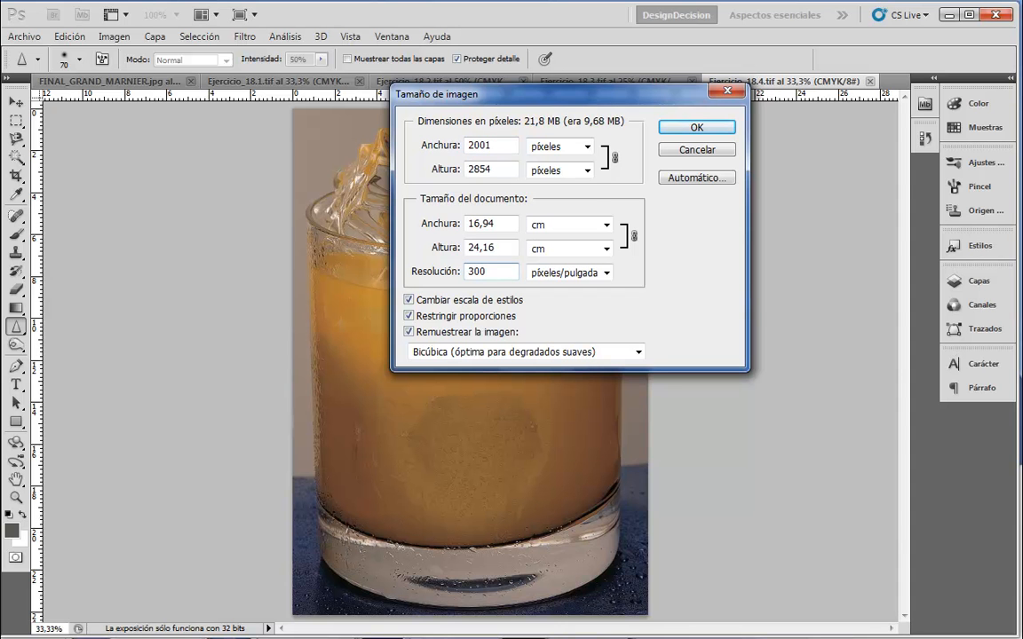
left_click(677, 130)
Resample the orange slice photo Ejercicio_18.2.tif to a resolution of 300 pixels per inch
left_click(451, 82)
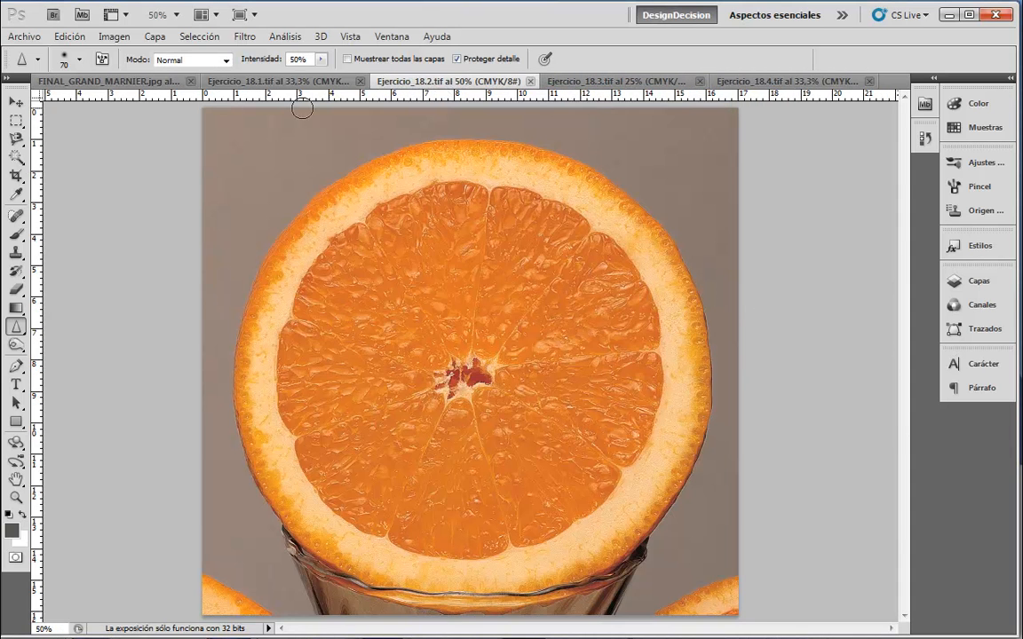
left_click(114, 37)
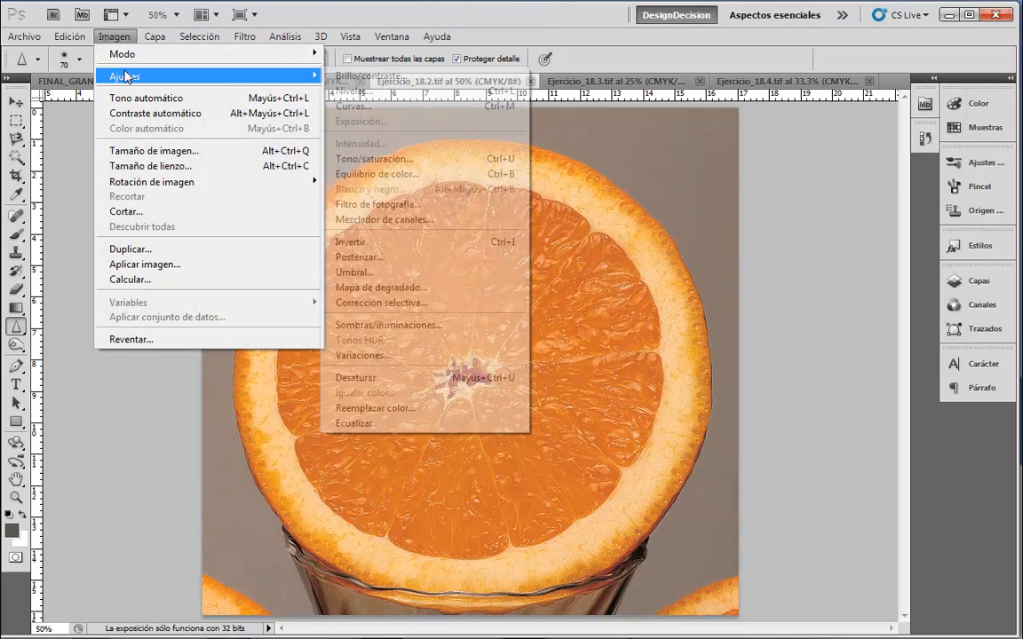
left_click(133, 151)
left_click_drag(488, 270, 459, 266)
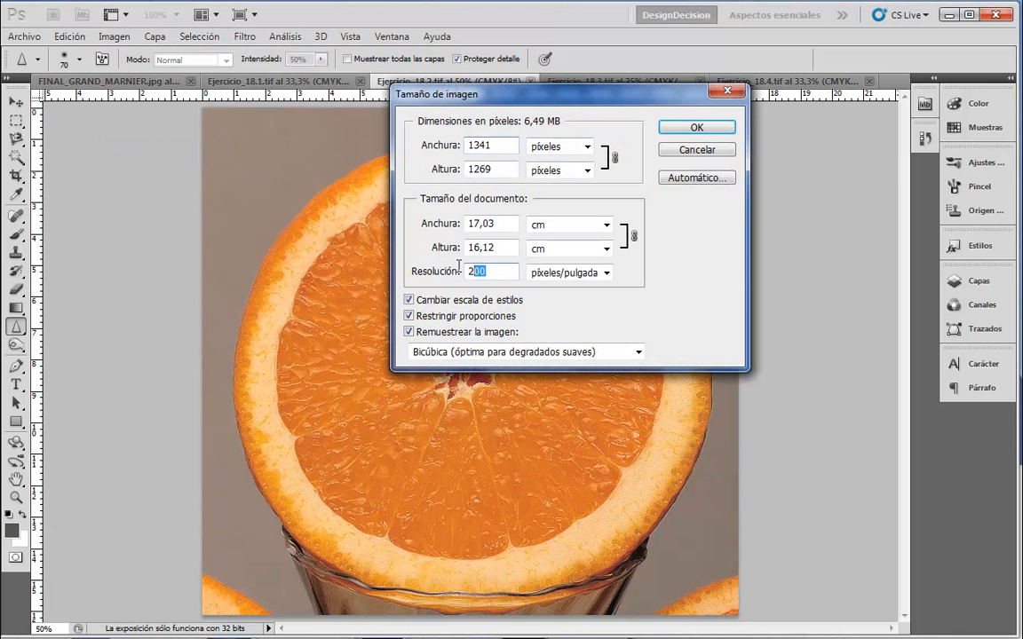
type("300")
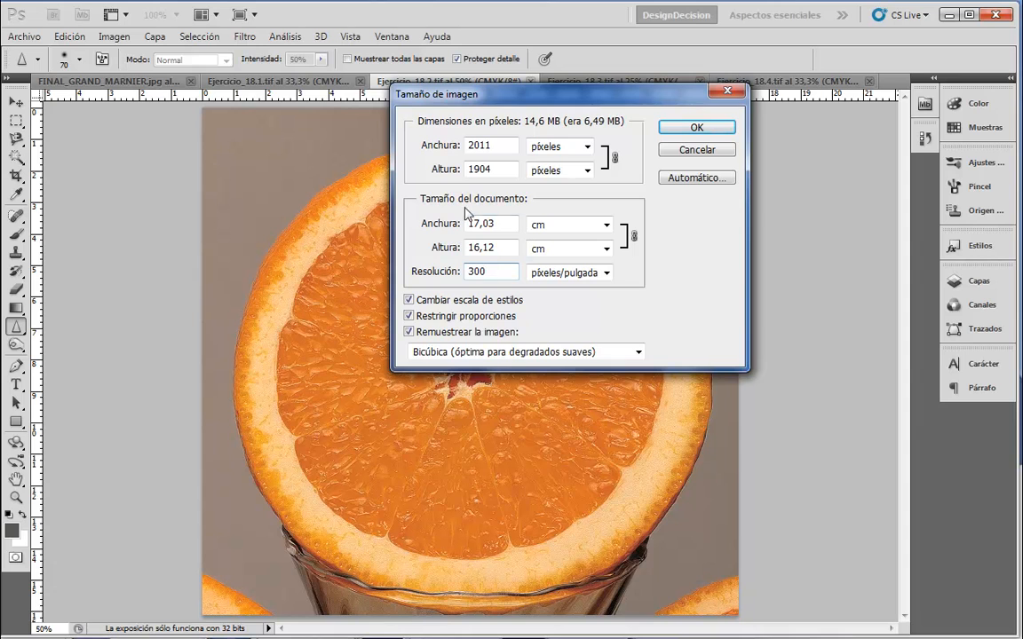
left_click(691, 129)
Resample the bottle photo Ejercicio_18.1.tif to a resolution of 300 pixels per inch
left_click(289, 81)
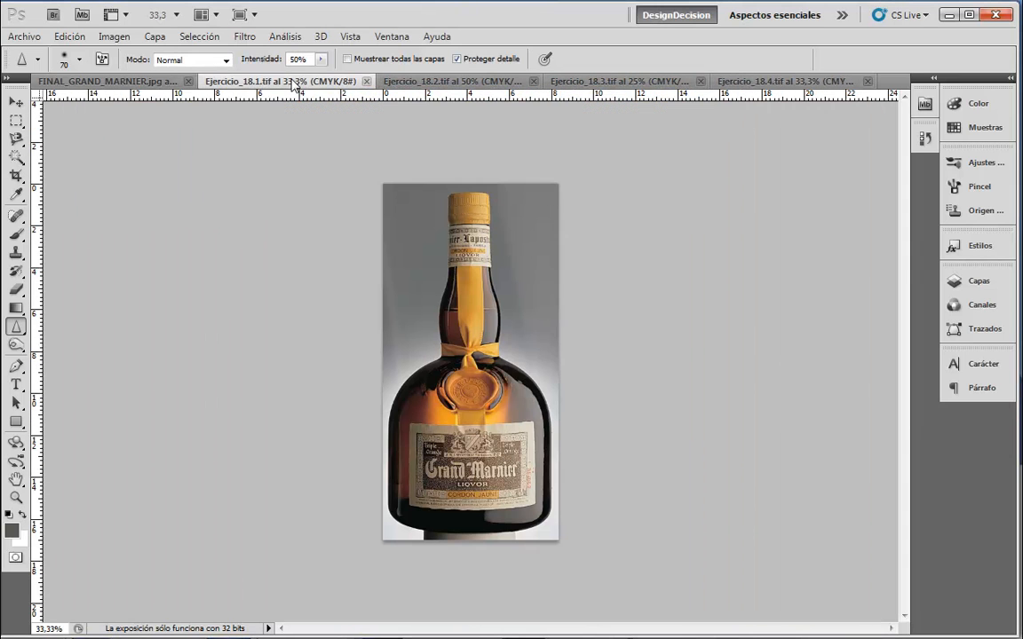
left_click(114, 36)
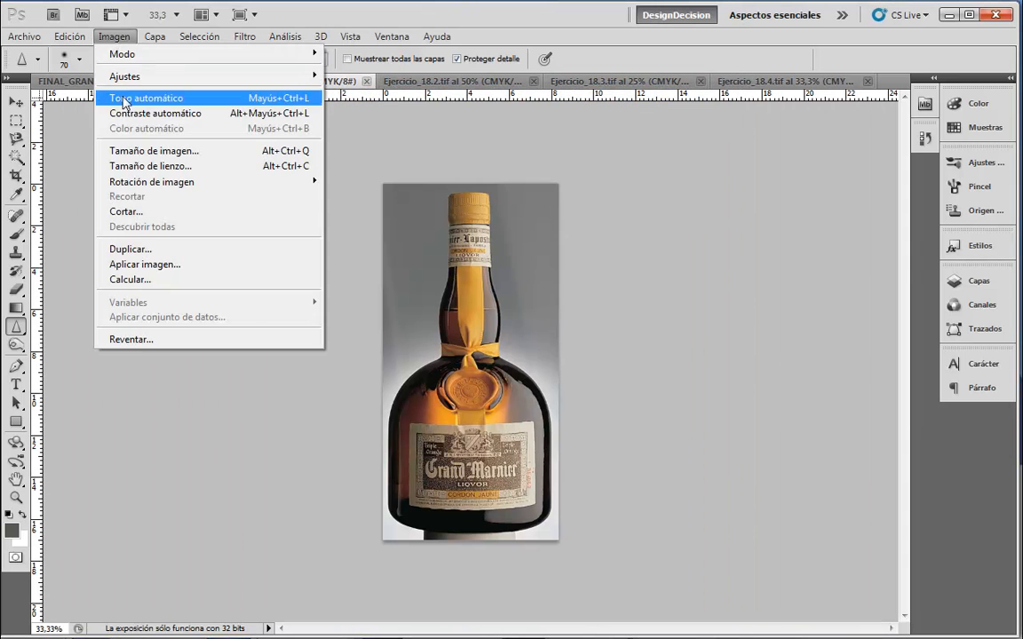
left_click(136, 151)
key("Tab")
type("300")
key("Return")
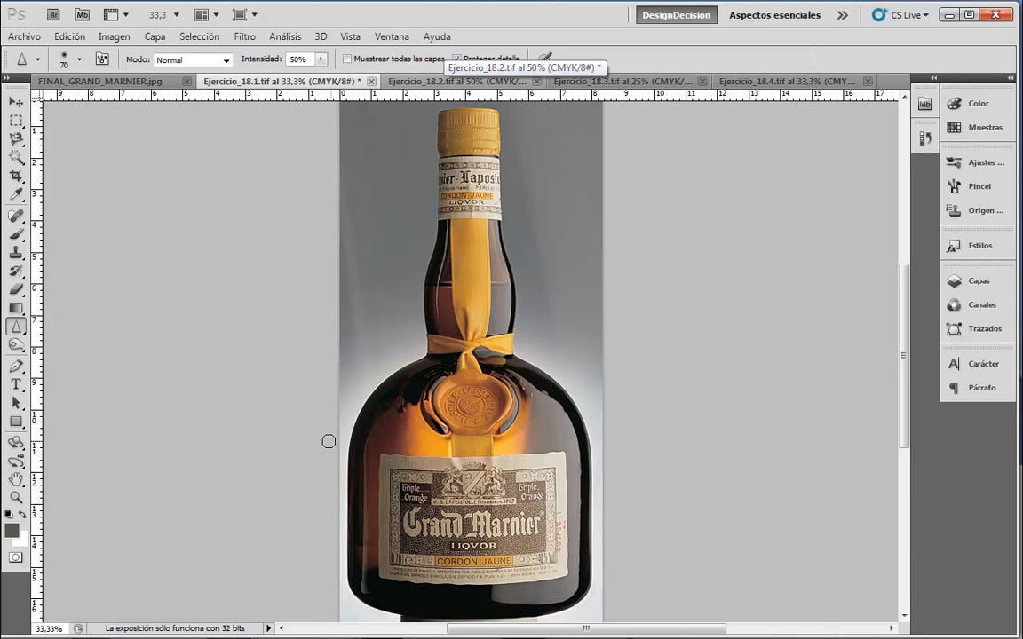
Look over the whole bottle photo and check which layers the document contains
scroll(419, 349, "up", 2)
scroll(419, 347, "down", 3)
scroll(461, 379, "up", 2)
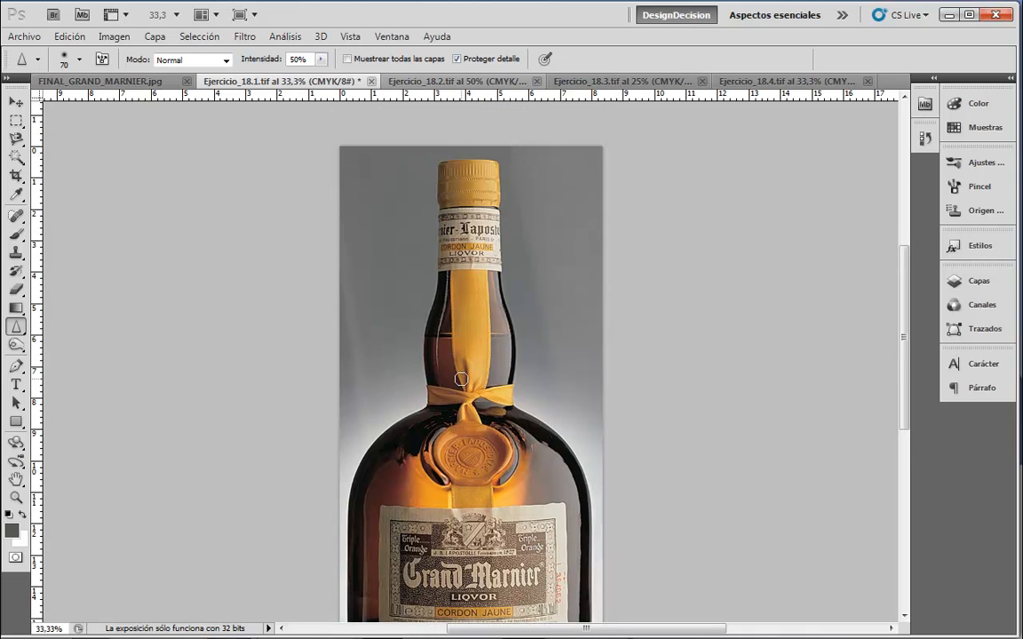
scroll(461, 379, "down", 1)
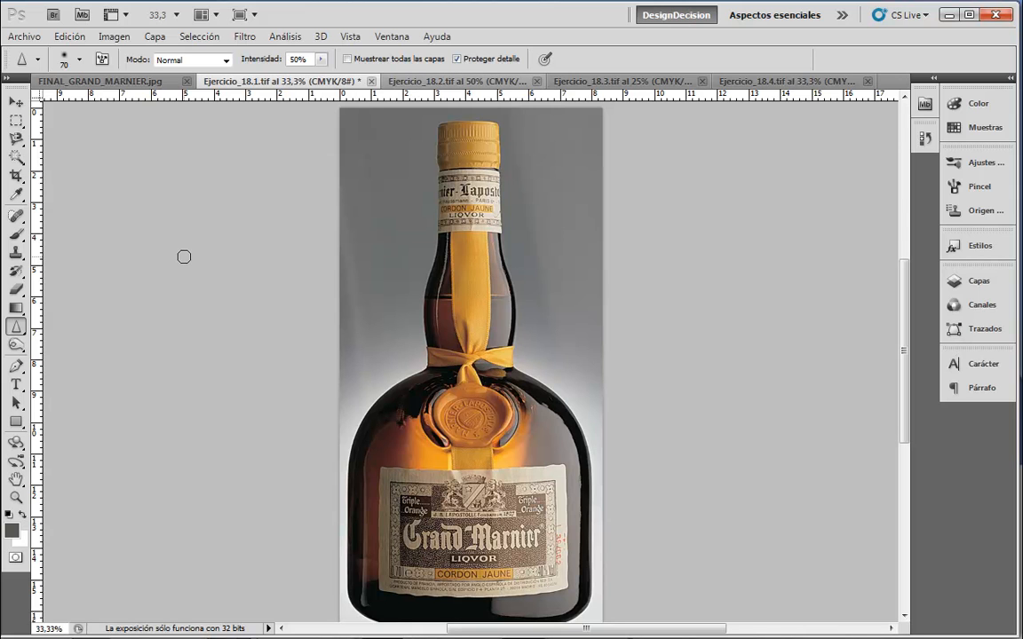
scroll(184, 257, "down", 1)
scroll(185, 256, "up", 3)
scroll(355, 269, "down", 1)
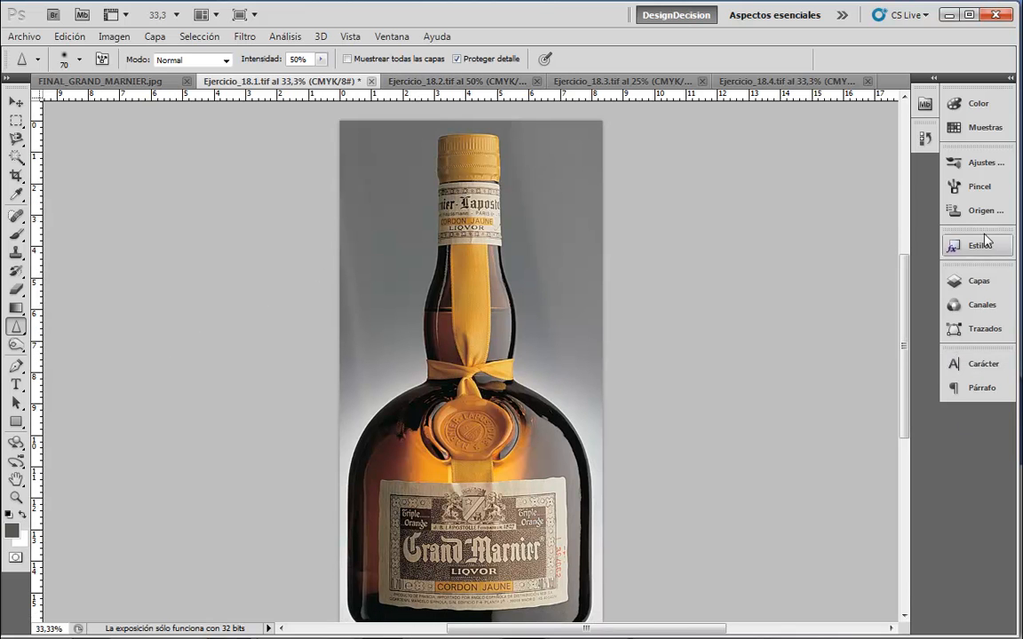
left_click(981, 282)
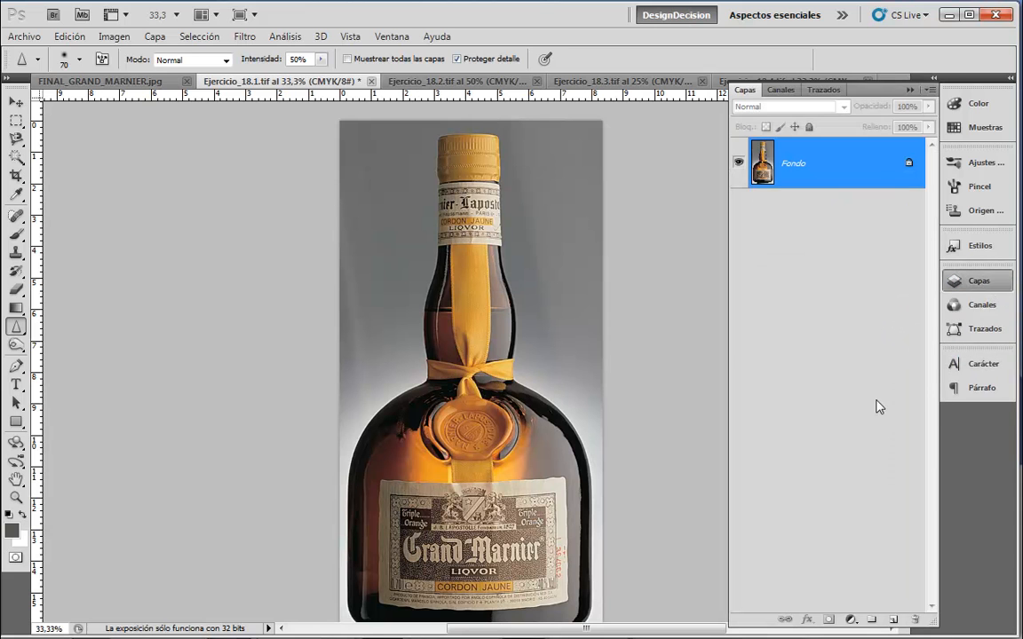
left_click(991, 280)
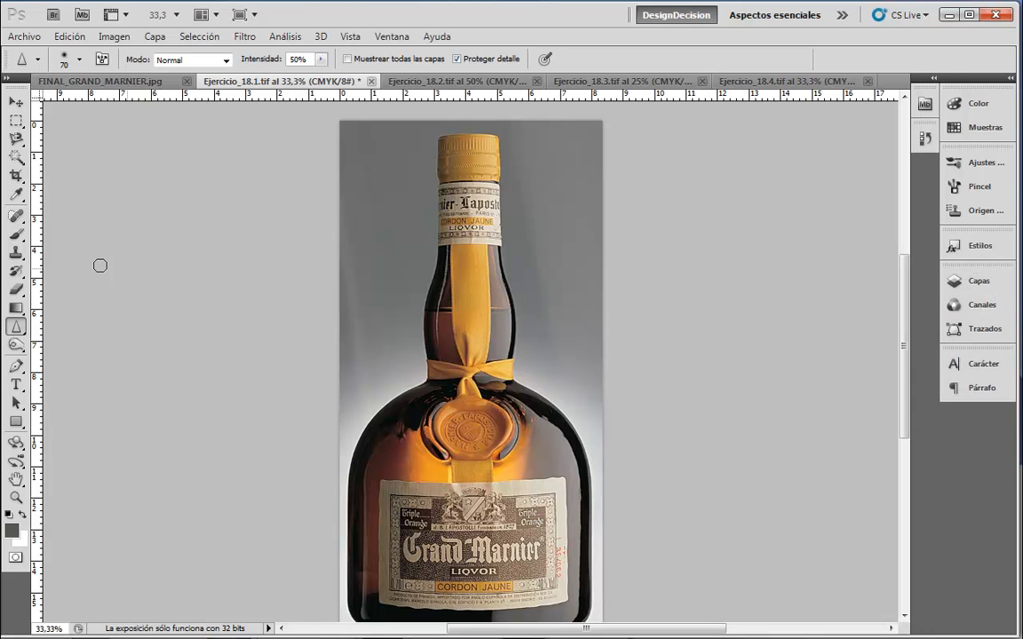
Examine the bottle's cap, neck, label and base outline up close against the grey background
left_click(17, 498)
left_click_drag(481, 185, 552, 297)
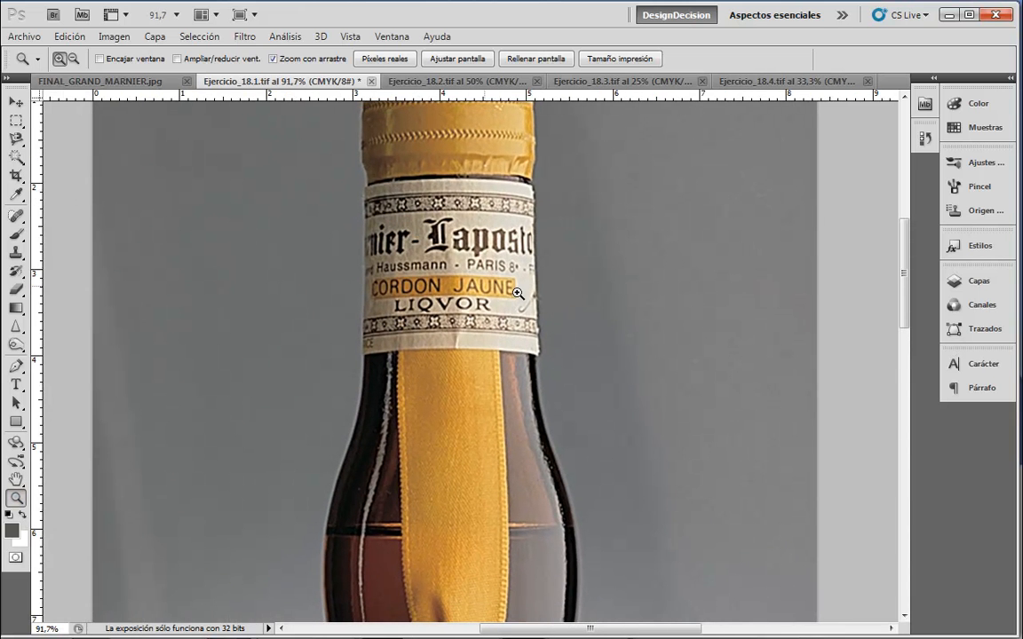
left_click_drag(637, 333, 639, 456)
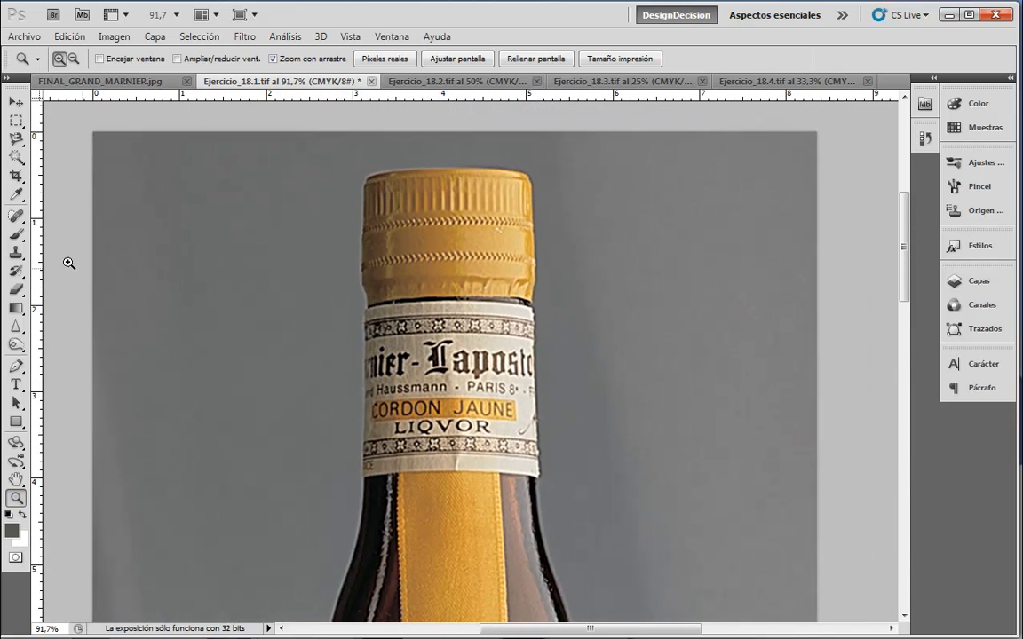
left_click_drag(466, 488, 540, 147)
left_click_drag(486, 545, 490, 163)
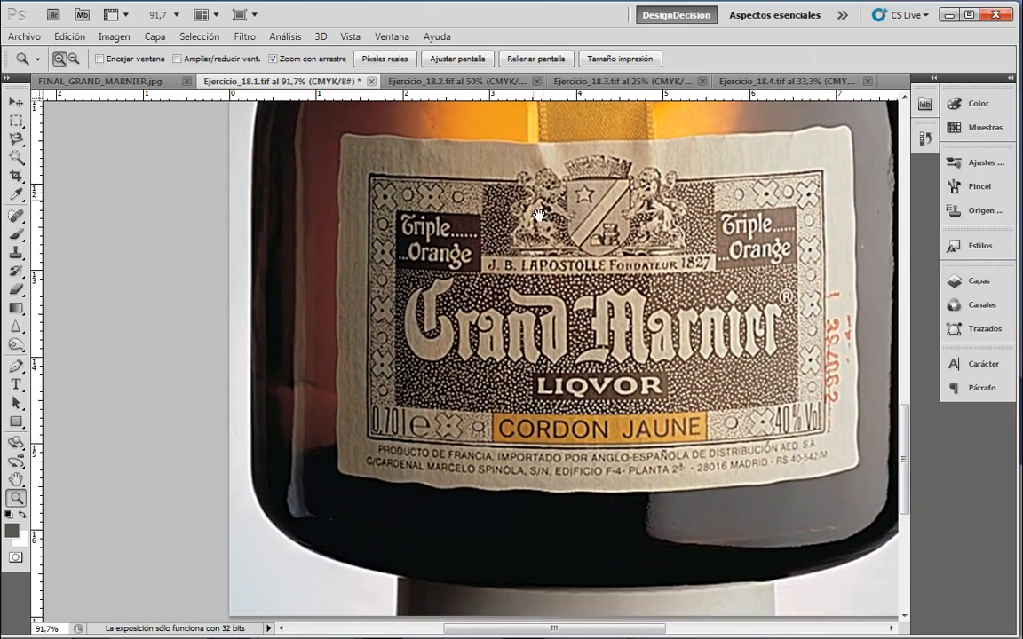
left_click_drag(541, 268, 529, 264)
left_click_drag(600, 404, 592, 325)
left_click_drag(617, 384, 523, 166)
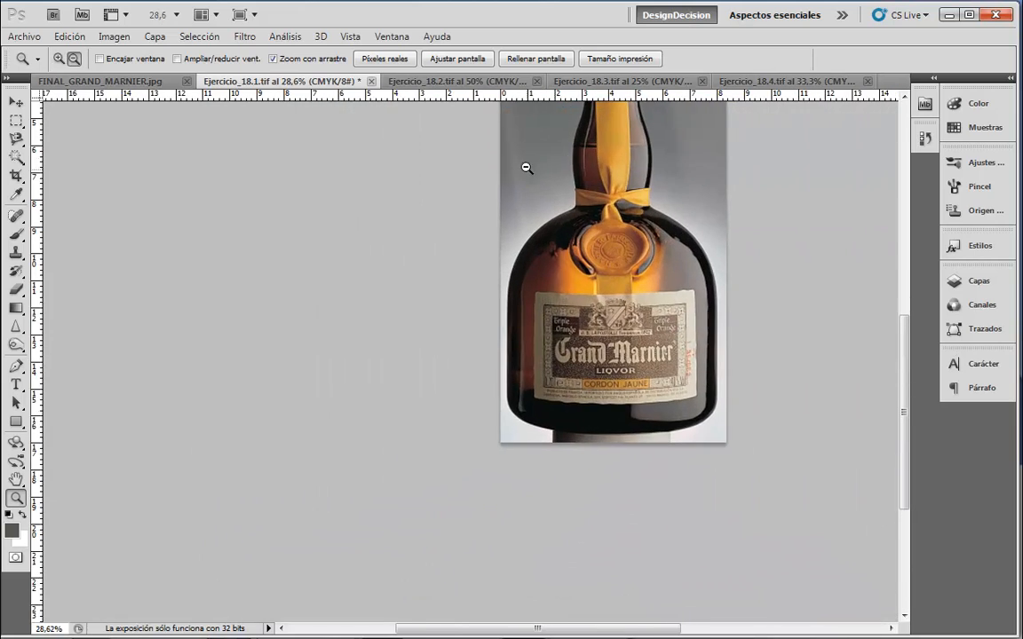
left_click_drag(717, 264, 580, 383)
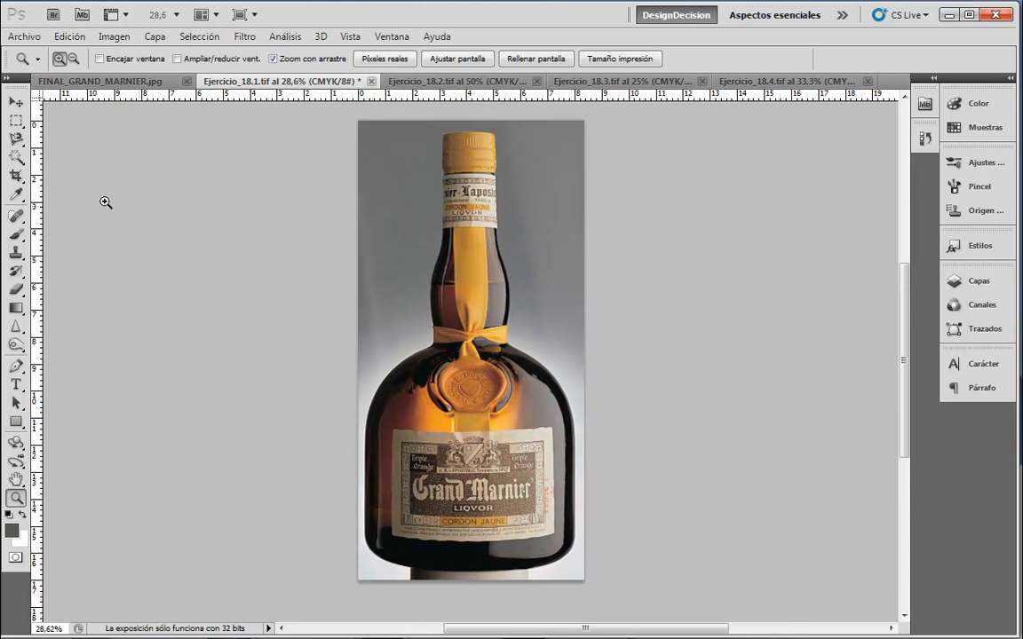
Select the background around the bottle with the Magic Wand, adding its remaining areas, and invert the selection
left_click(27, 157)
left_click(558, 187)
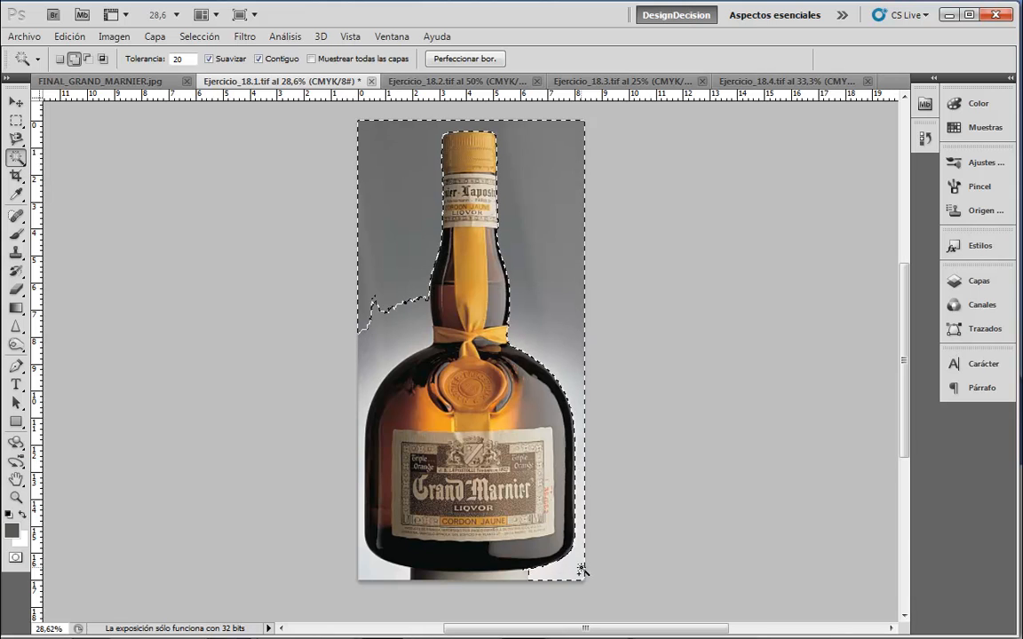
left_click(412, 339)
left_click(407, 331)
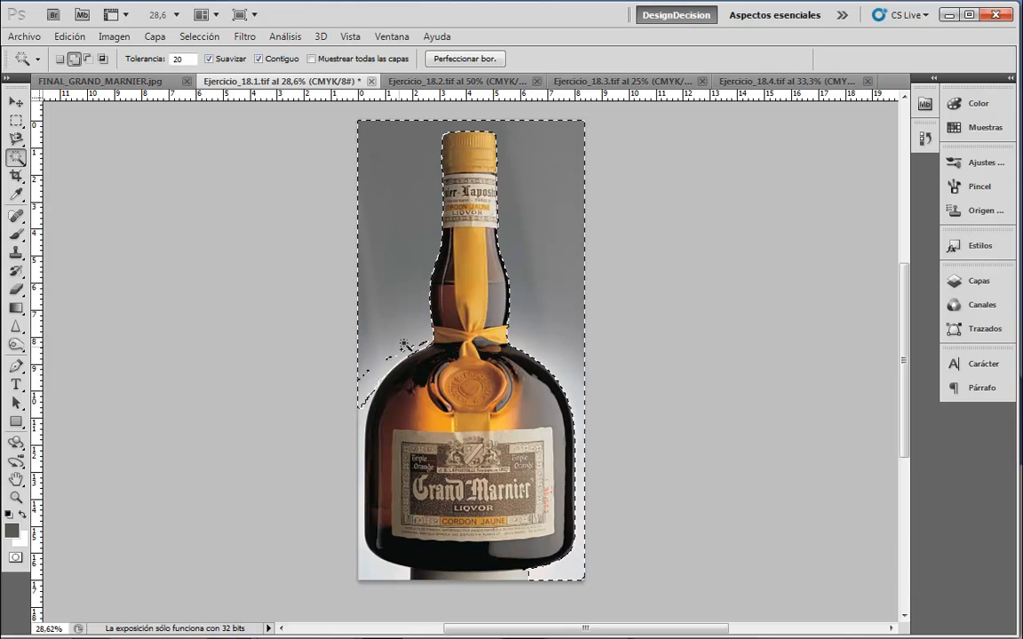
left_click(374, 531)
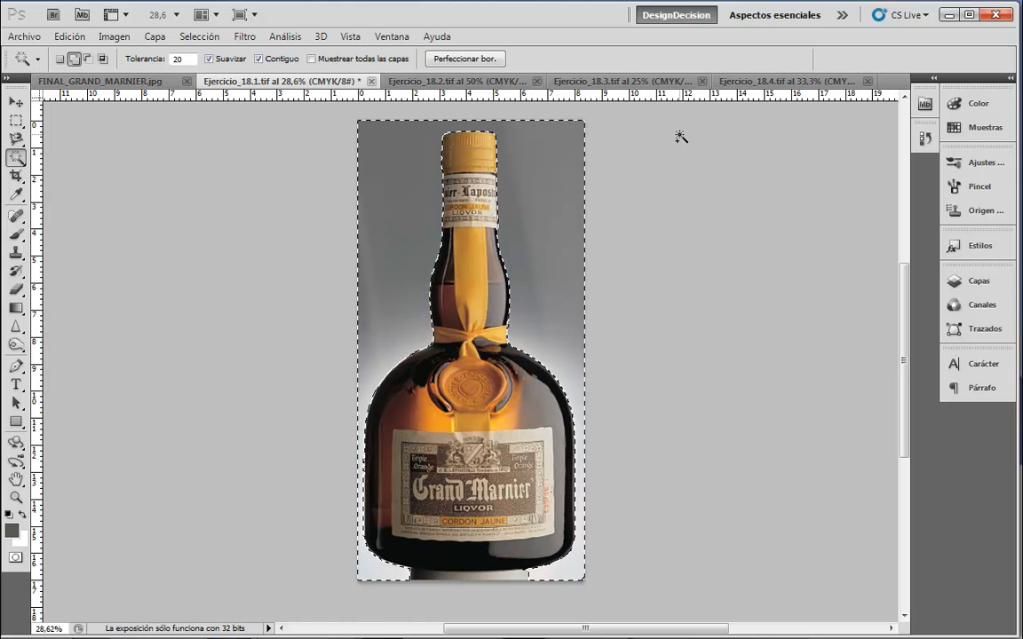
left_click(211, 39)
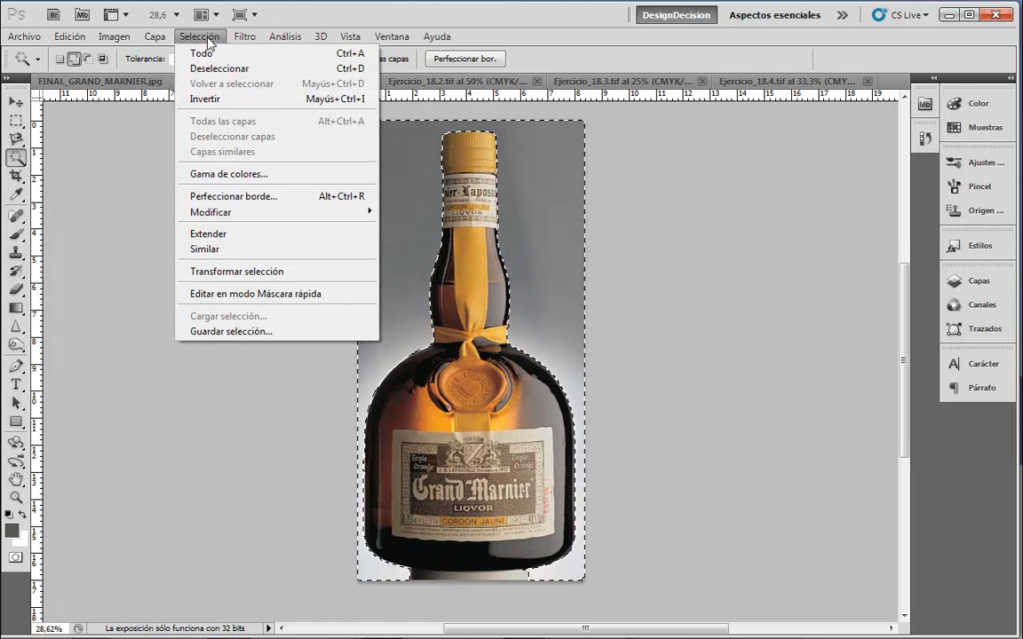
left_click(218, 98)
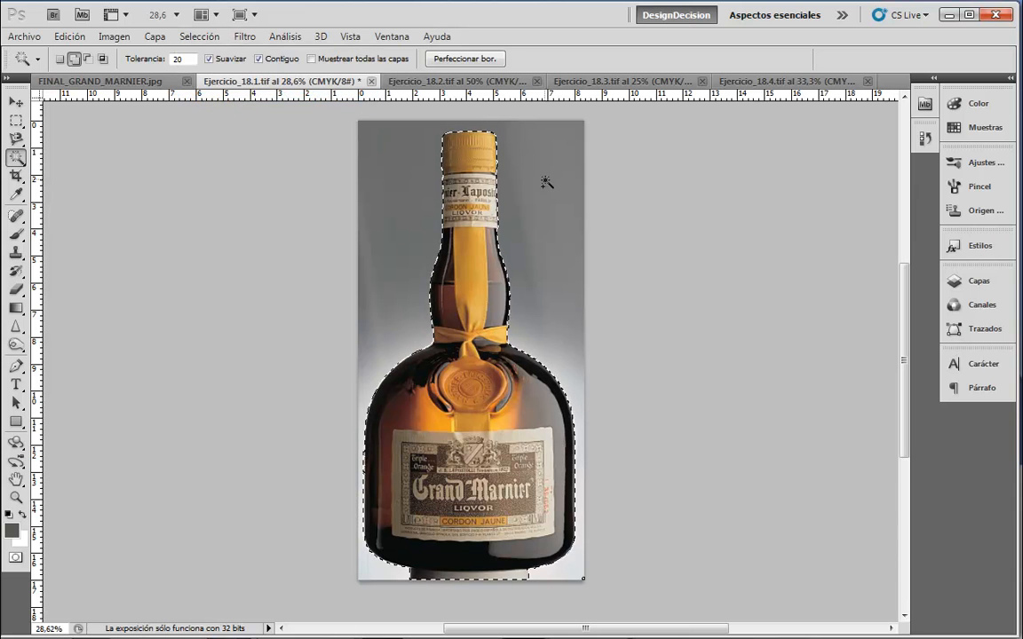
Copy the selected bottle into the beach photo Ejercicio_18.3.tif as a new layer
left_click(470, 82)
left_click(621, 81)
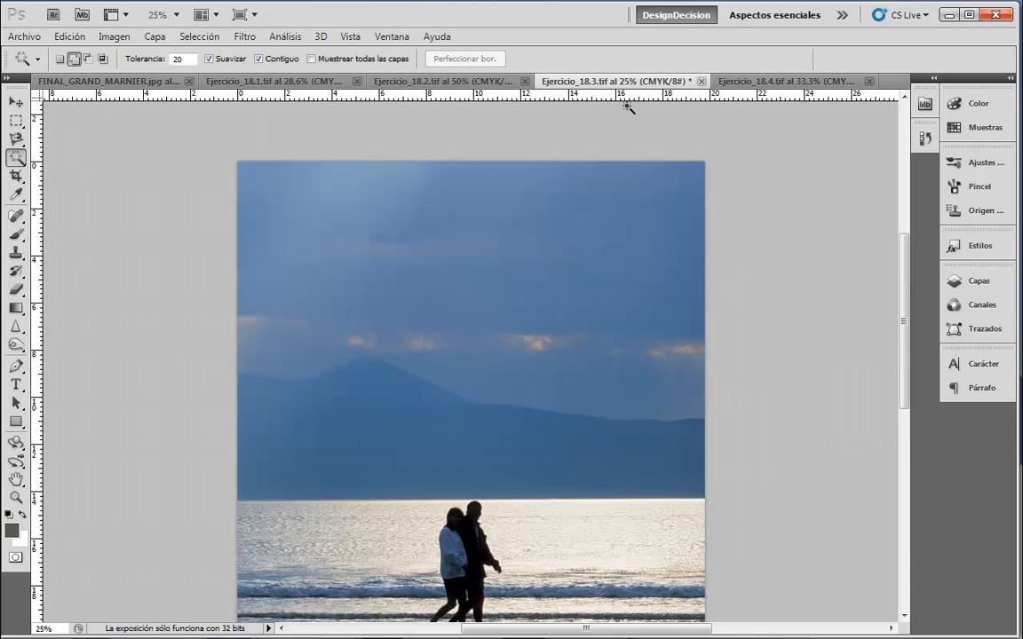
key("ctrl+v")
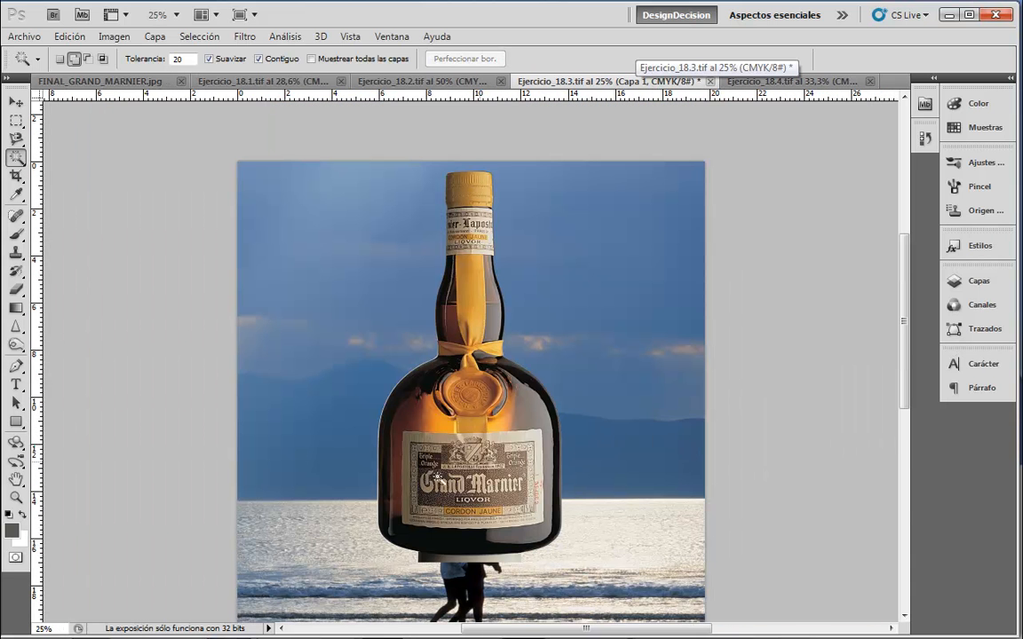
Examine the pasted bottle's edges up close for leftover background around the neck and shoulders
left_click(16, 498)
left_click_drag(473, 336, 527, 354)
left_click_drag(527, 401, 391, 560)
left_click_drag(373, 213, 530, 486)
left_click_drag(461, 426, 395, 609)
mouse_move(406, 438)
left_mouse_down()
mouse_move(448, 530)
mouse_move(495, 370)
left_mouse_up()
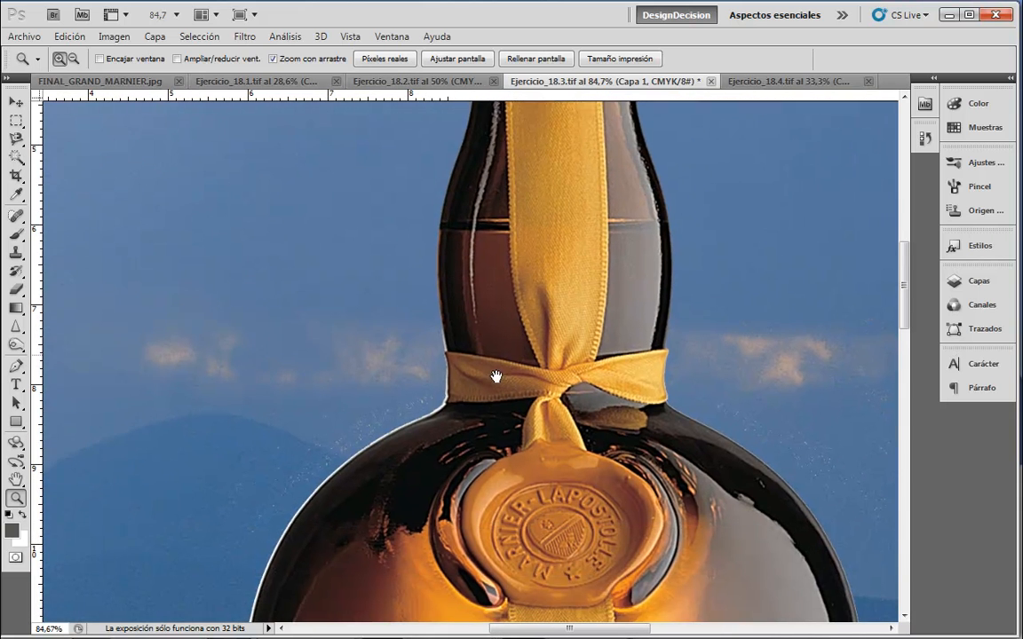
Select the white fringe along the bottle's left shoulder and side with the Magic Wand, delete it and deselect
left_click_drag(418, 413, 488, 352)
left_click(16, 158)
left_click(461, 302)
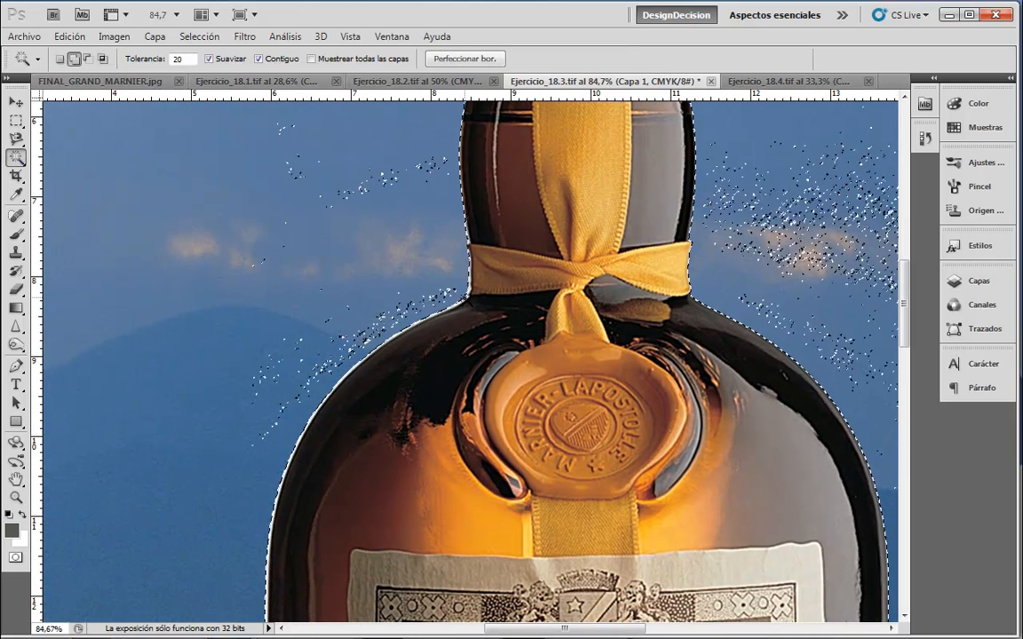
key("ctrl+d")
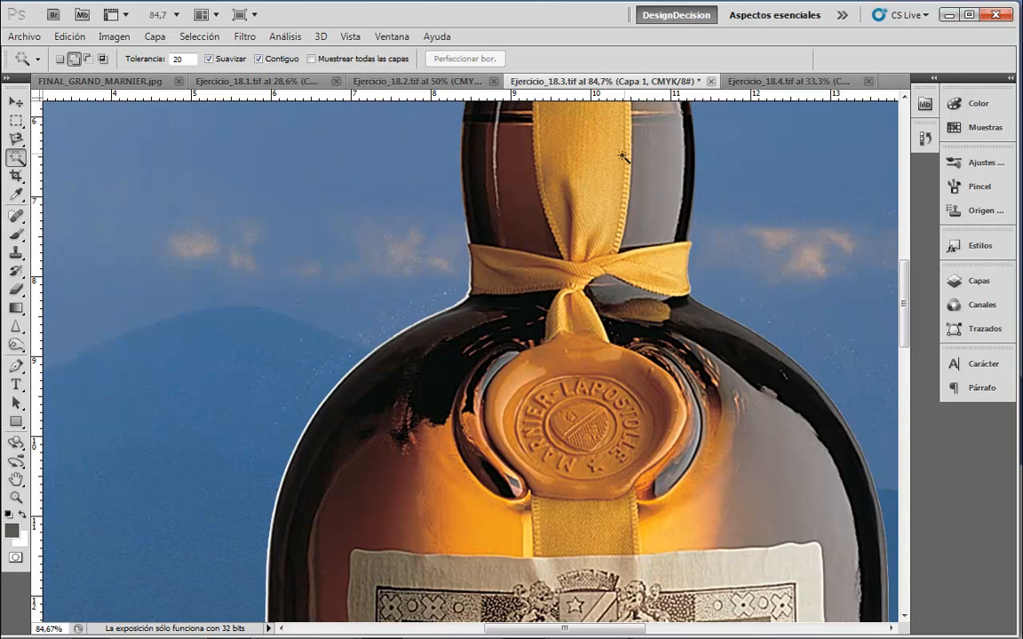
left_click(463, 302)
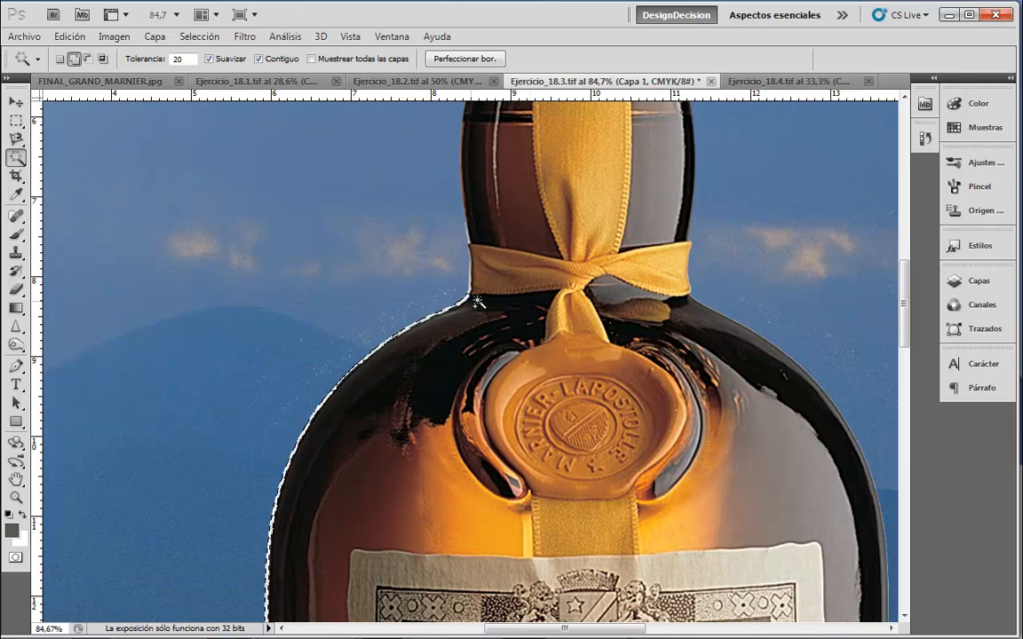
left_click_drag(552, 451, 578, 237)
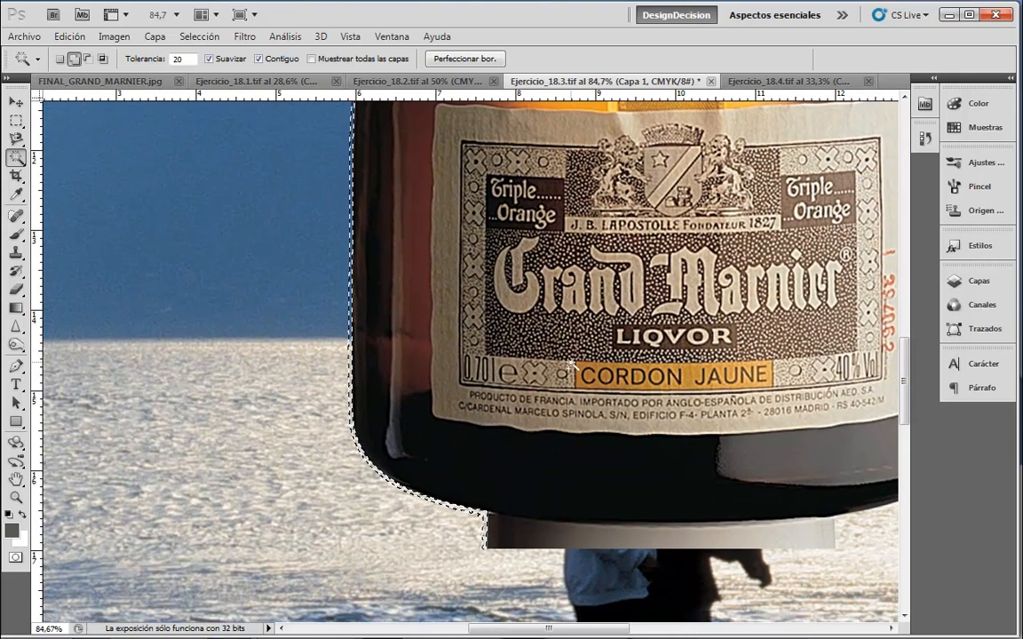
key("ctrl+d")
left_click_drag(629, 337, 596, 519)
left_click_drag(628, 295, 588, 400)
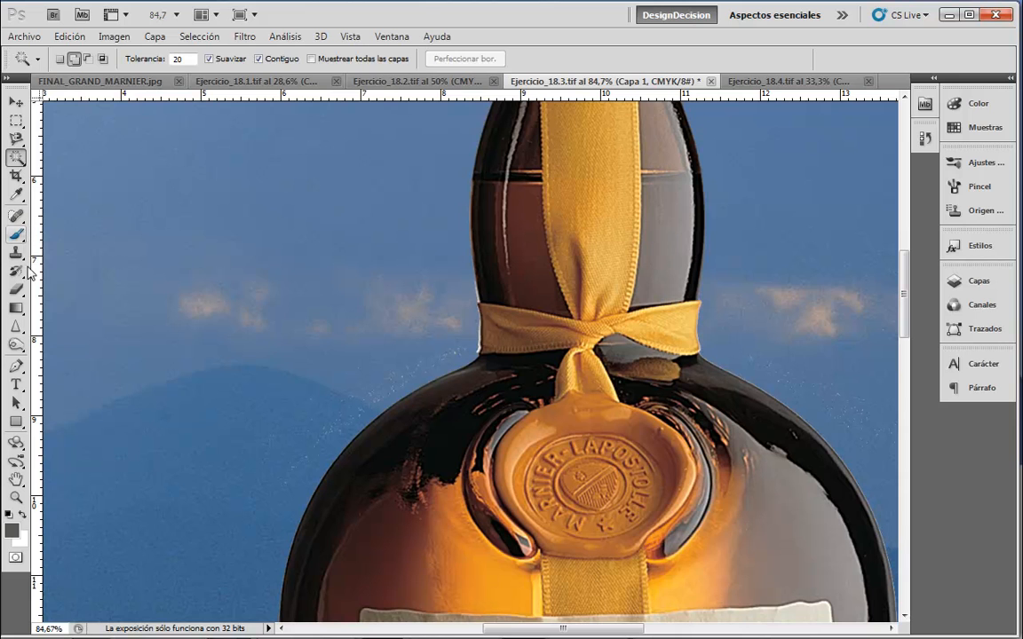
Soften the right edge of the bottle's neck with the Blur tool using a 20 px brush
left_click(16, 289)
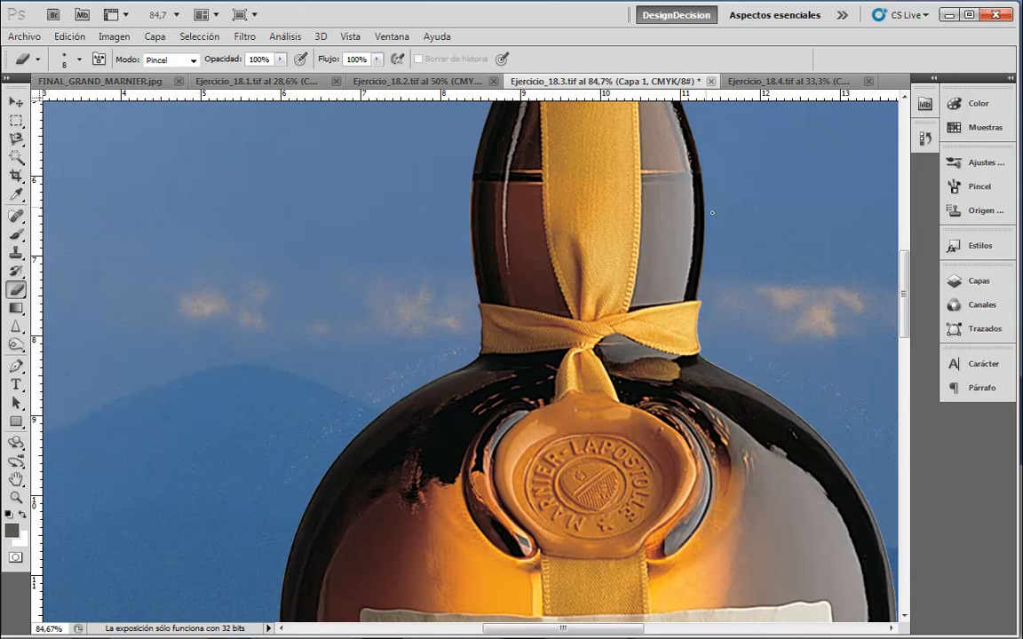
mouse_move(745, 249)
left_mouse_down()
mouse_move(685, 347)
mouse_move(651, 450)
mouse_move(673, 501)
left_mouse_up()
left_click_drag(676, 262, 644, 397)
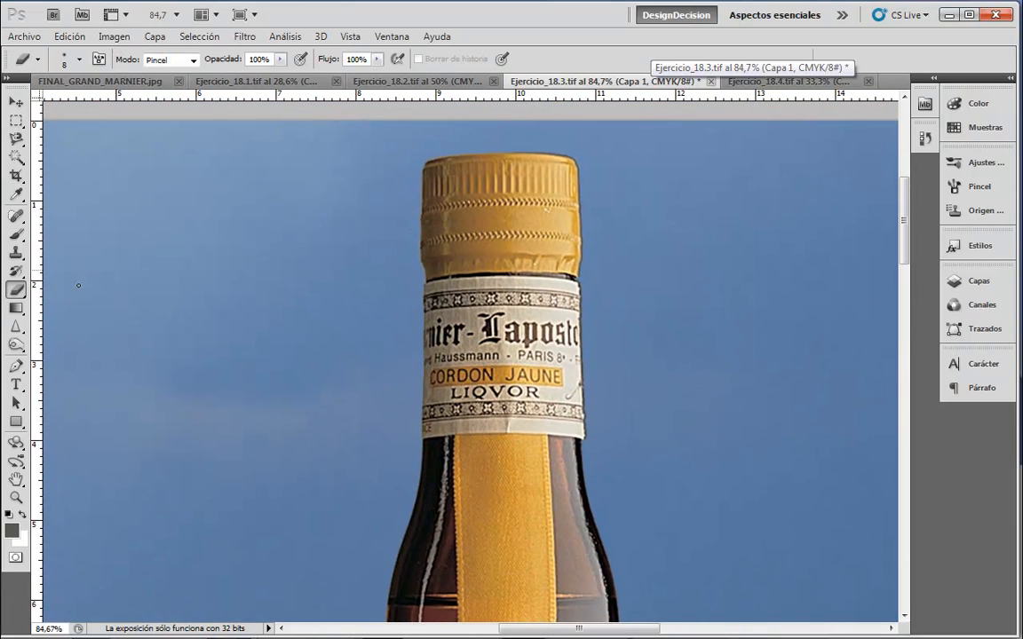
left_click(16, 327)
left_click(71, 325)
key("bracketleft")
key("bracketleft")
key("bracketleft")
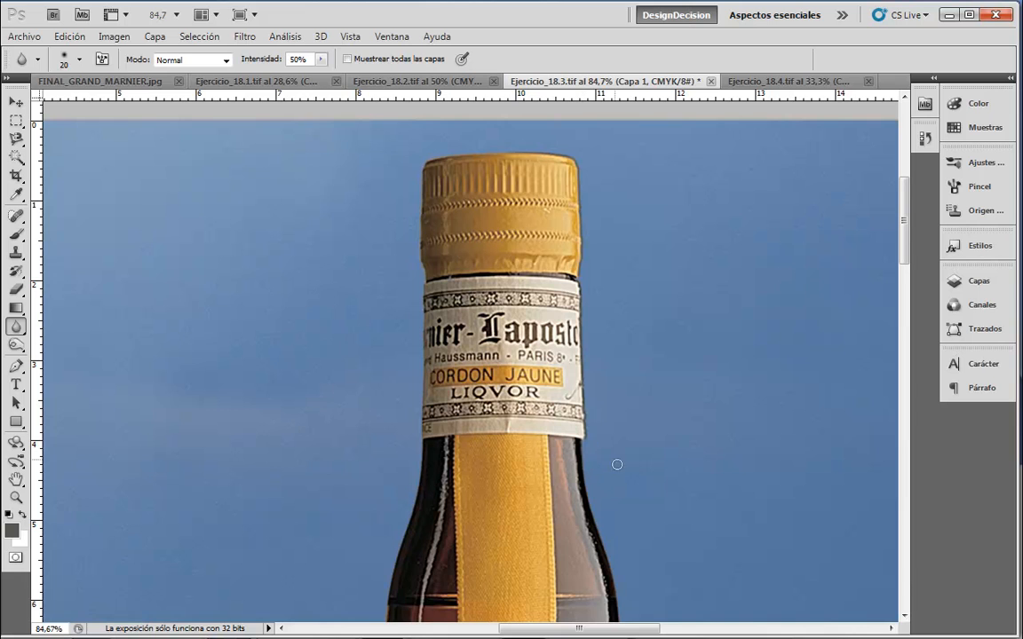
left_click_drag(622, 494, 577, 310)
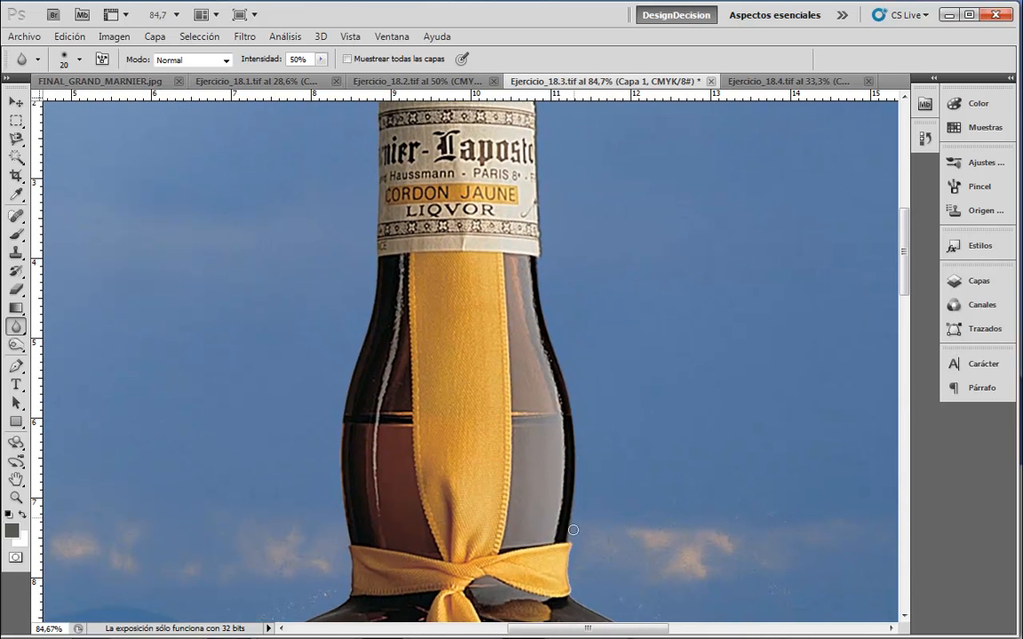
left_click_drag(613, 556, 540, 338)
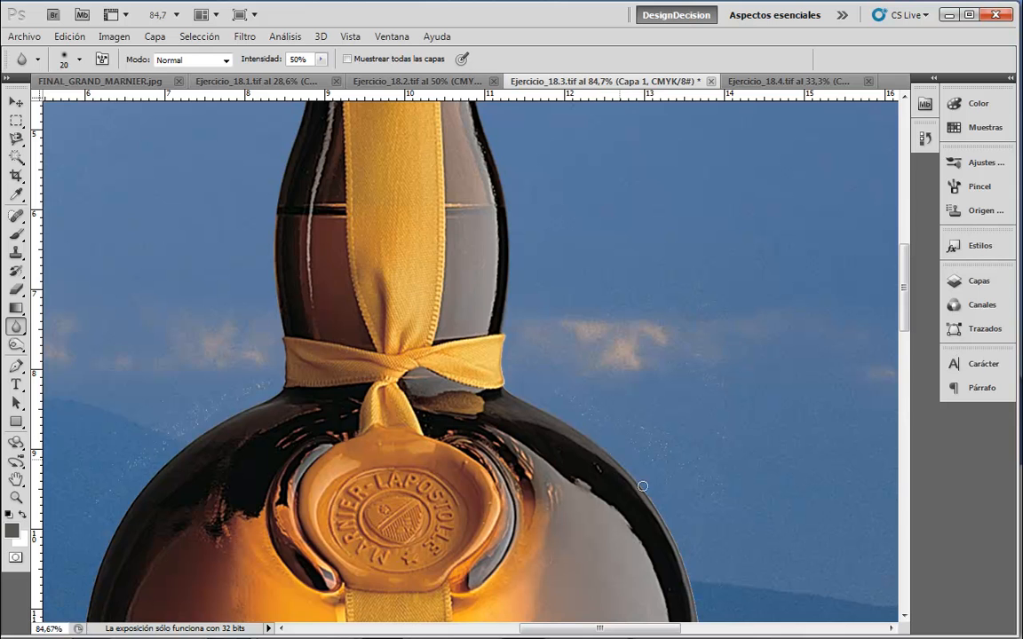
Continue blurring the bottle's right edge from the shoulder down to the rounded base
left_click_drag(704, 523, 550, 292)
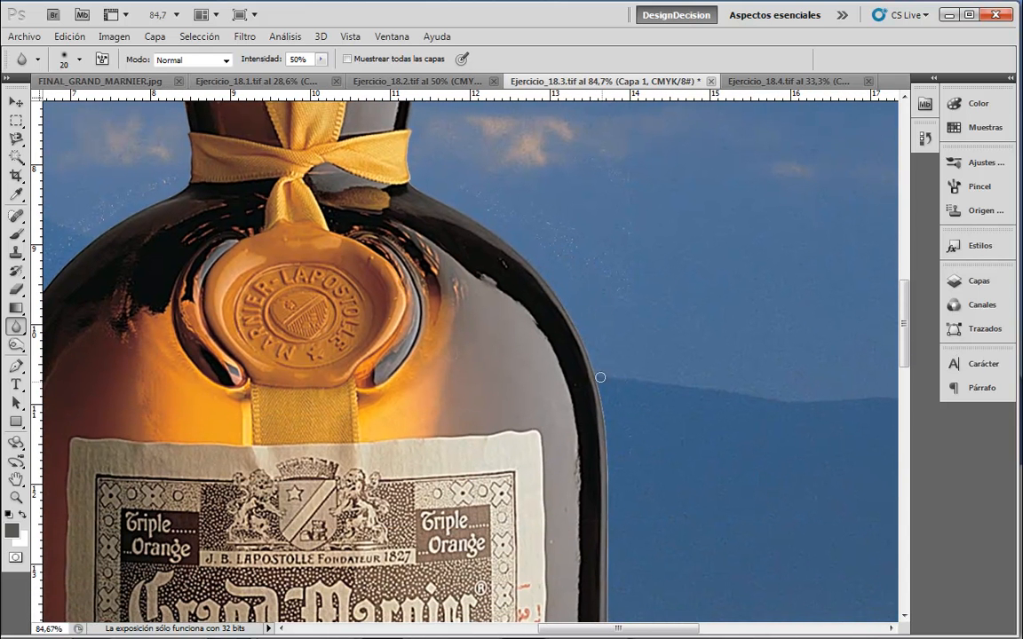
scroll(640, 434, "down", 5)
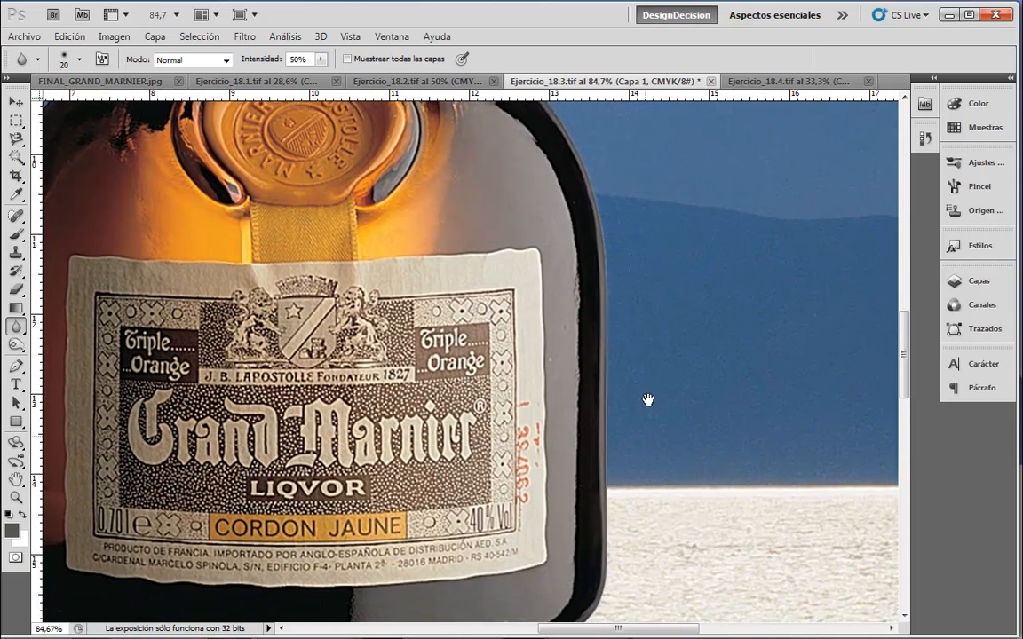
left_click_drag(646, 400, 649, 242)
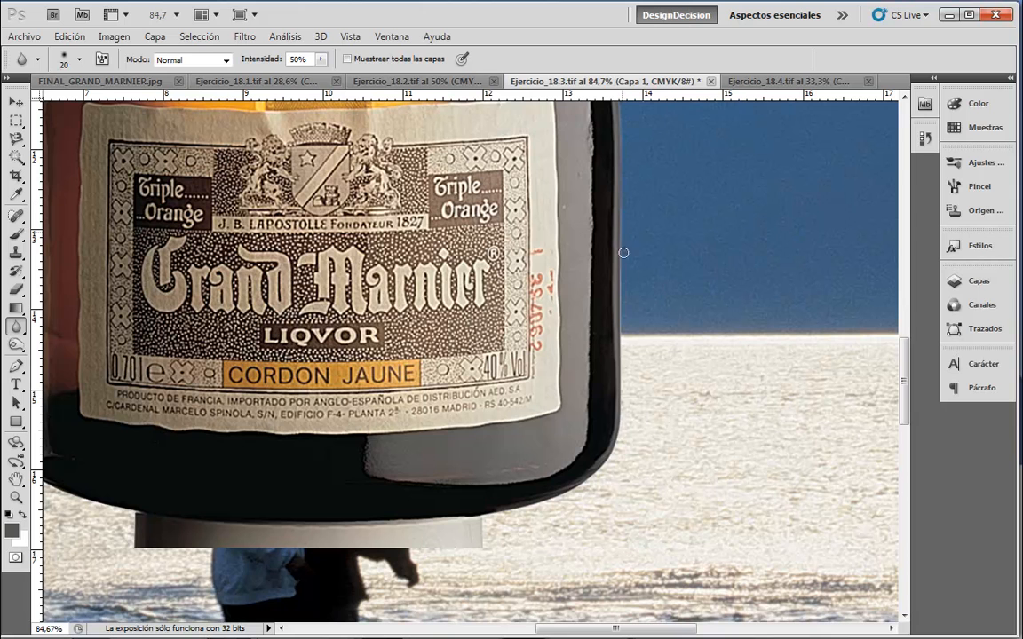
left_click_drag(618, 390, 618, 424)
key("z")
left_click_drag(738, 545, 665, 326)
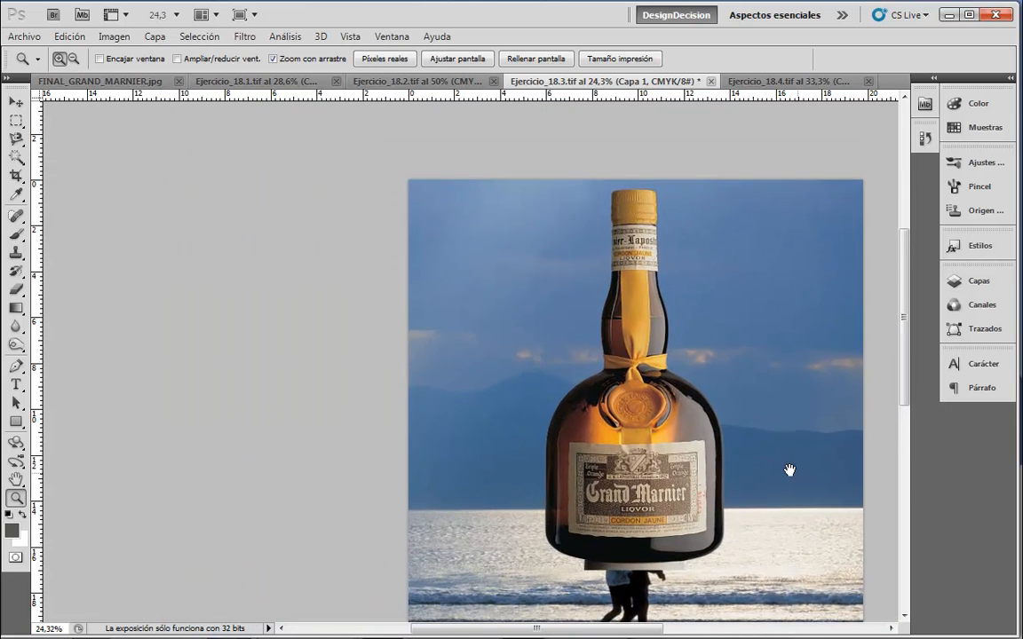
left_click_drag(787, 468, 660, 358)
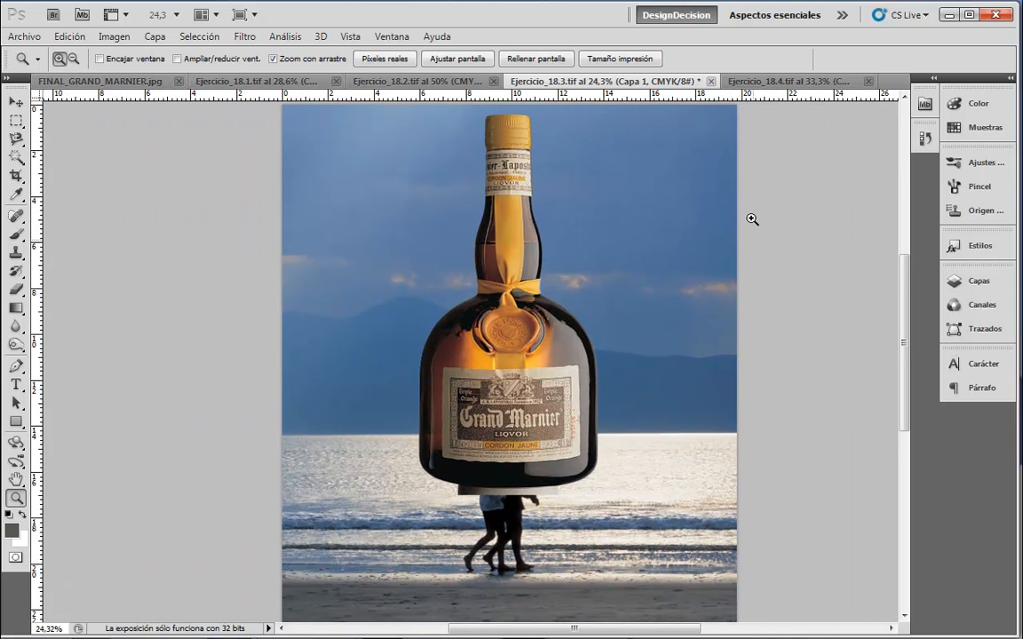
Switch to the orange slice photo Ejercicio_18.2.tif and dock its window among the other open documents
left_click(798, 80)
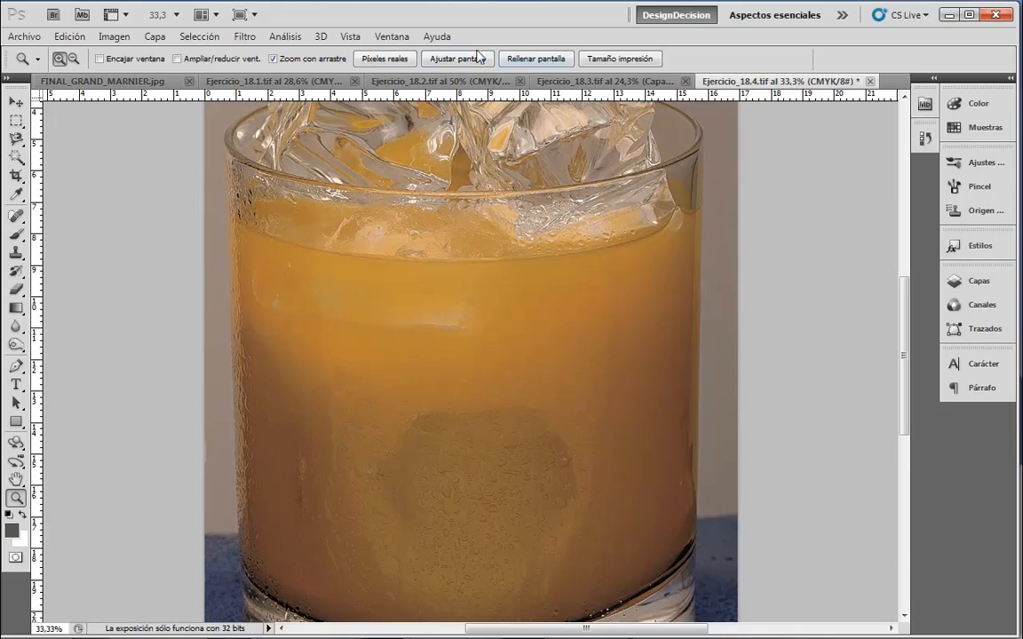
left_click_drag(437, 79, 479, 81)
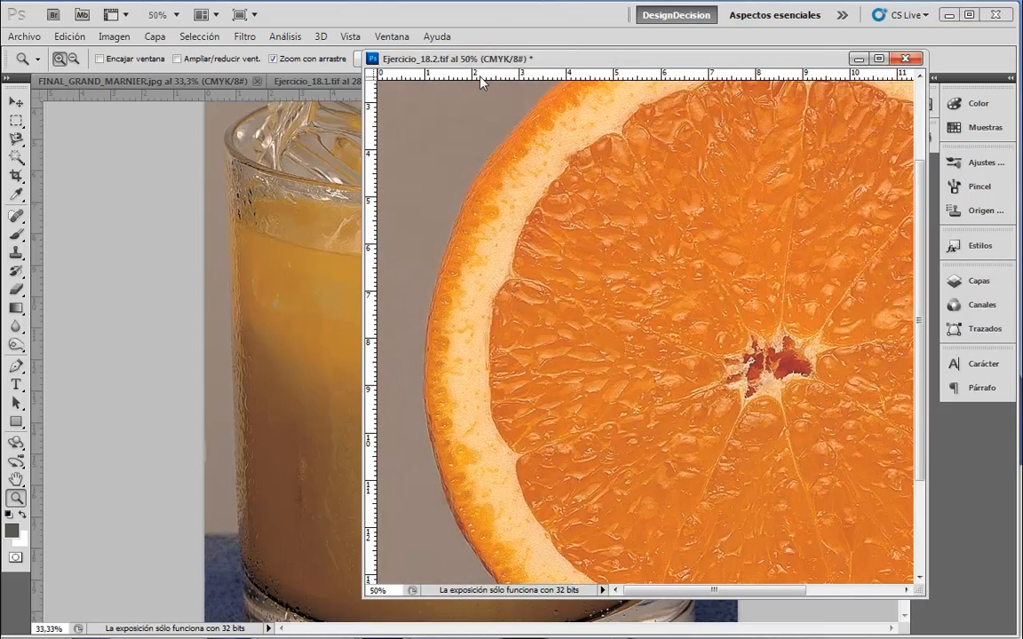
double_click(708, 59)
double_click(774, 10)
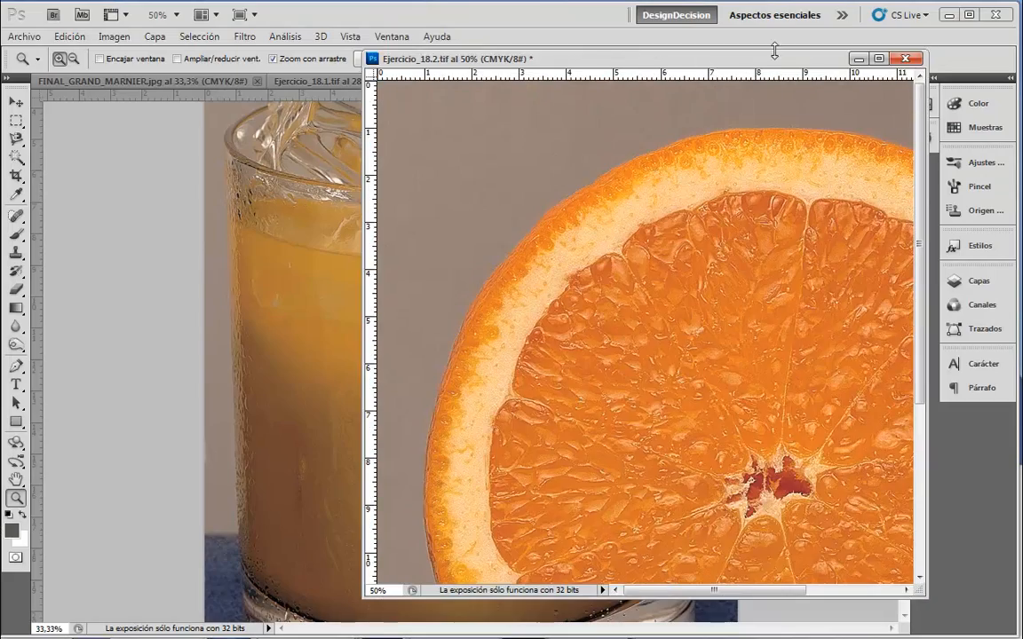
left_click_drag(613, 56, 479, 73)
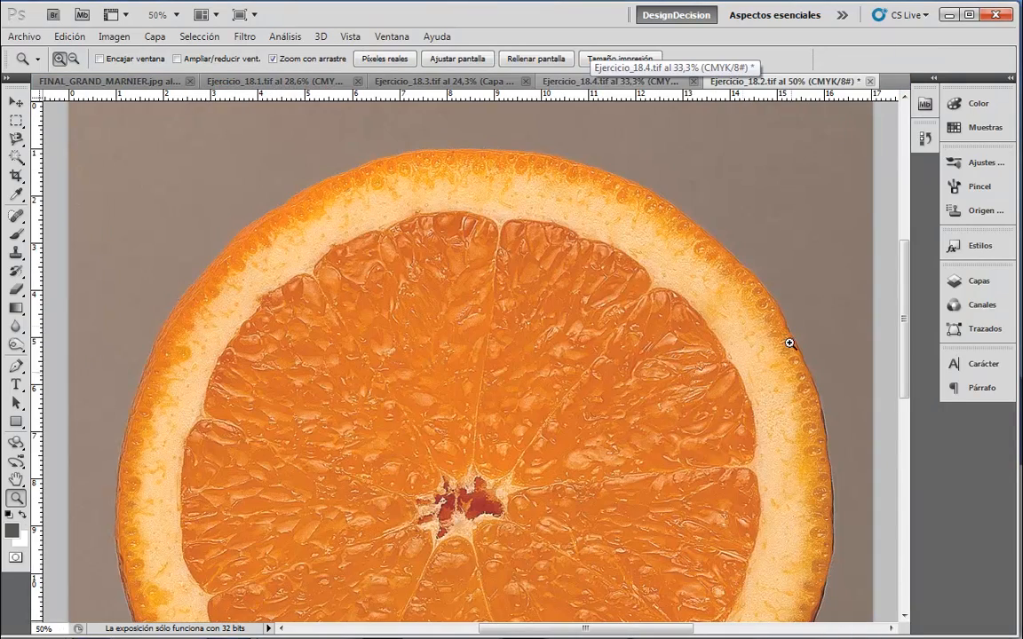
left_click_drag(760, 447, 733, 383)
left_click(15, 157)
left_click(825, 257)
left_click(806, 224)
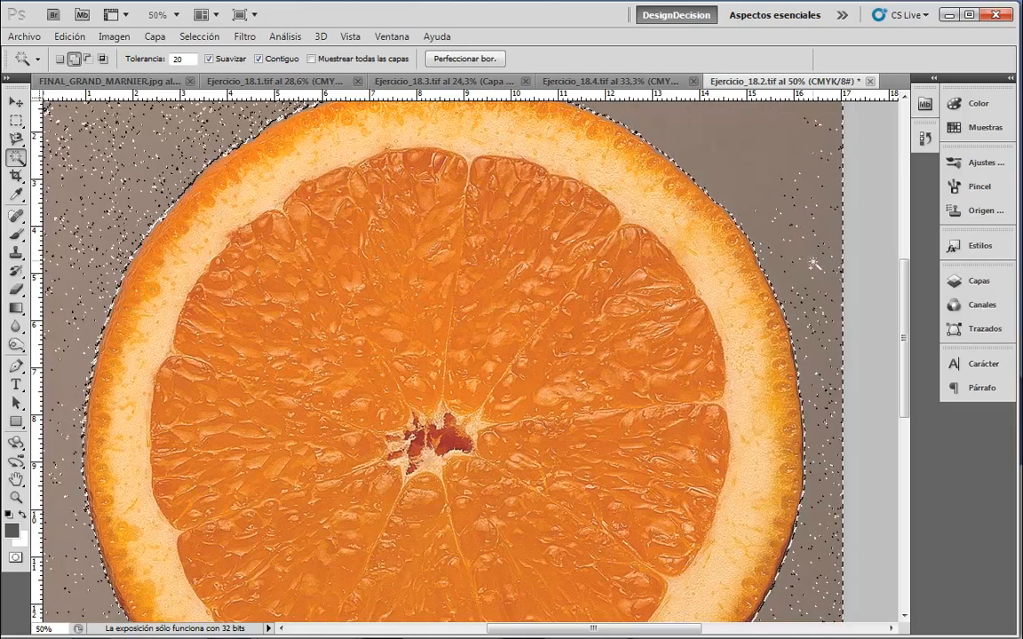
left_click_drag(777, 252, 824, 250)
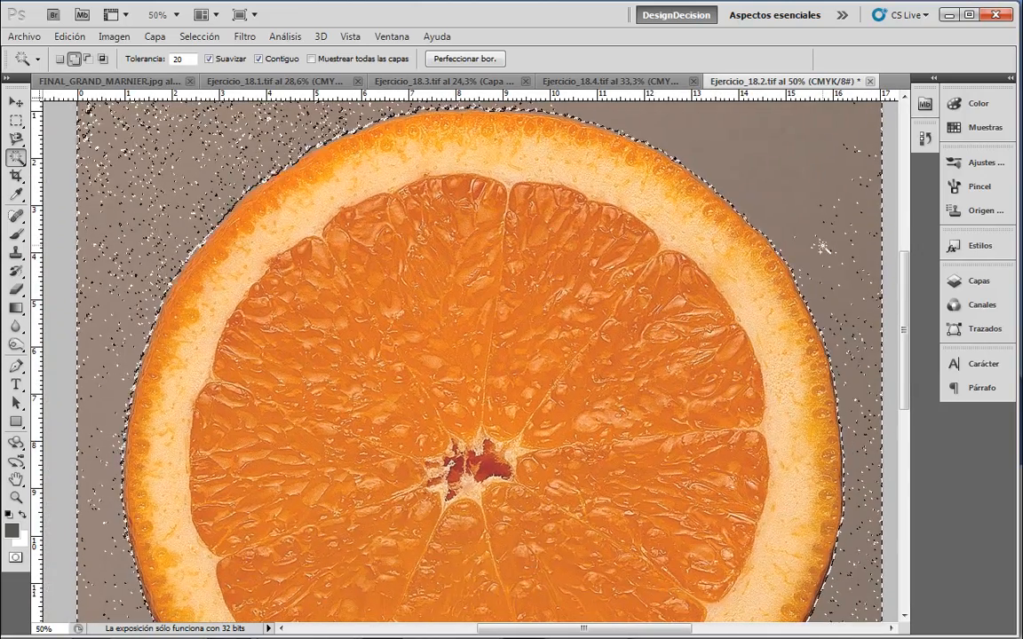
key("ctrl+d")
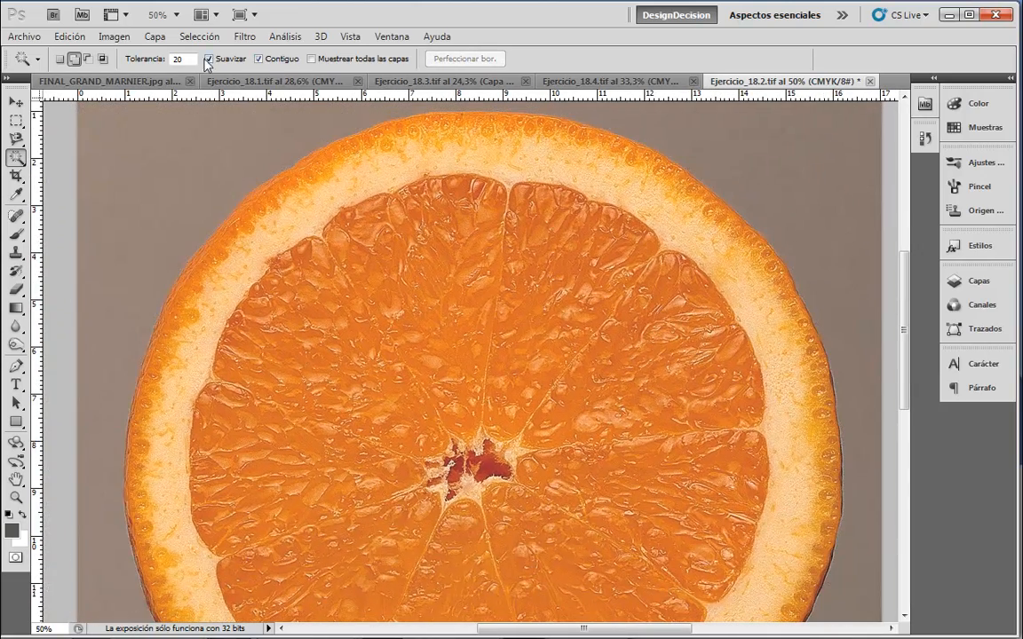
Select the grey background around the orange slice with the Magic Wand at tolerance 50 and invert the selection
left_click_drag(171, 60, 153, 54)
type("50")
left_click(765, 160)
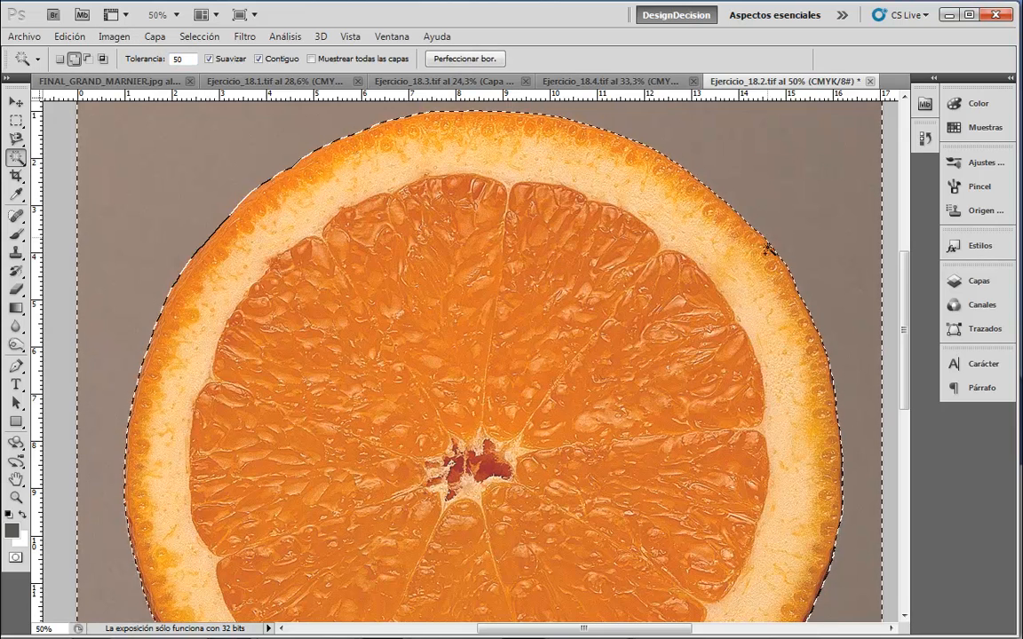
left_click_drag(856, 471, 813, 491)
left_click_drag(831, 392, 828, 496)
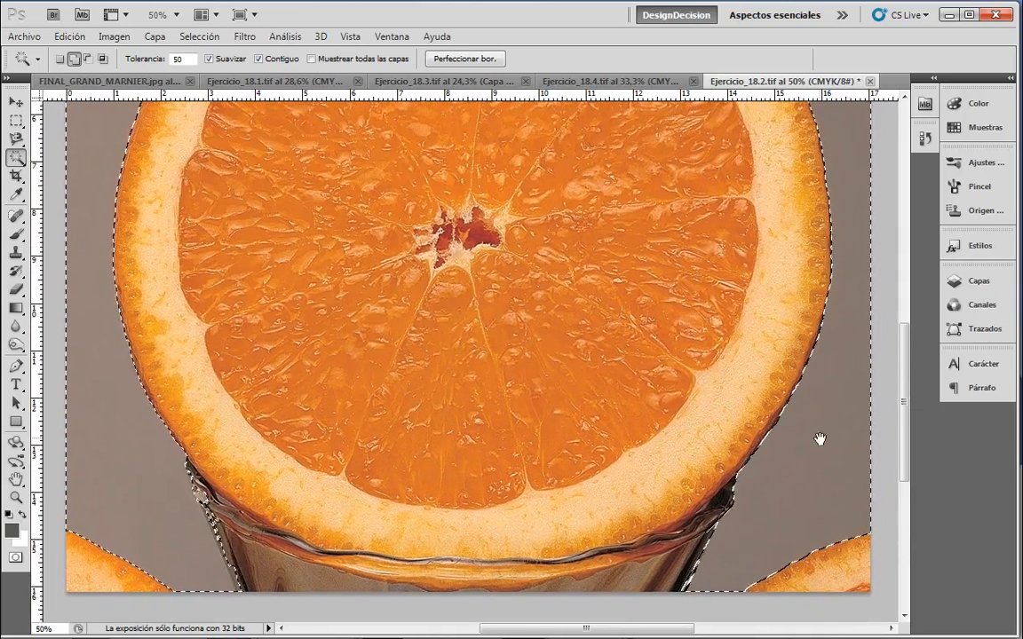
left_click(201, 37)
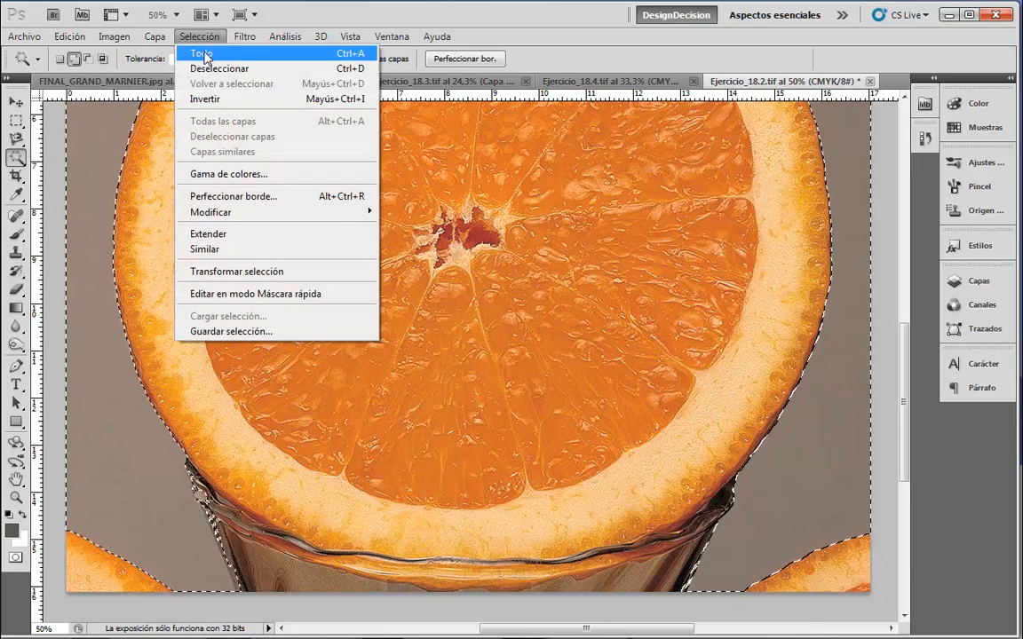
left_click(227, 99)
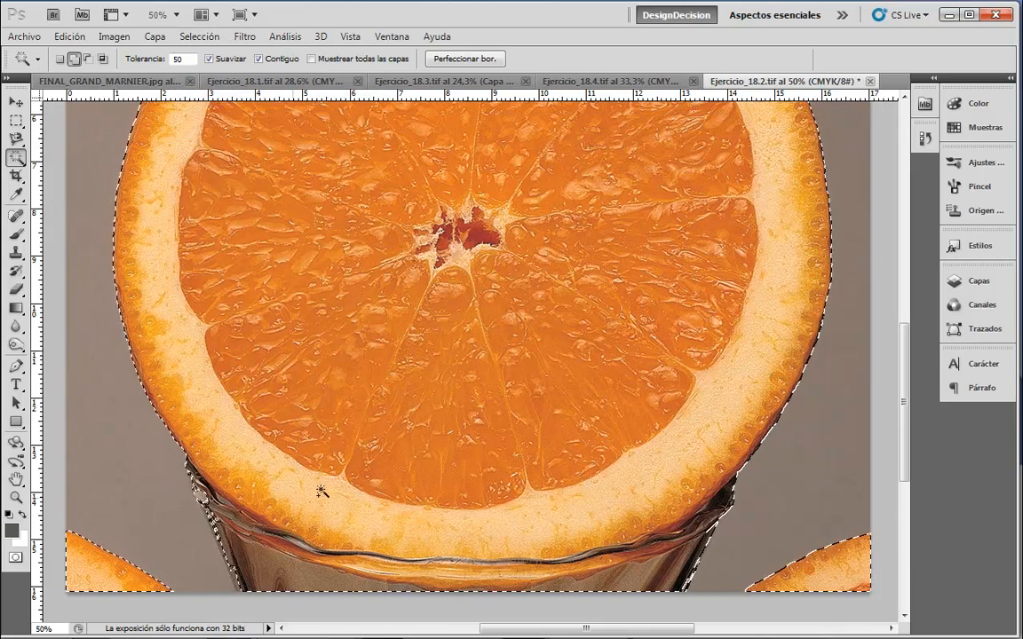
Copy the selected orange slice into the beach composite Ejercicio_18.3.tif as a new layer
left_click_drag(552, 388, 540, 577)
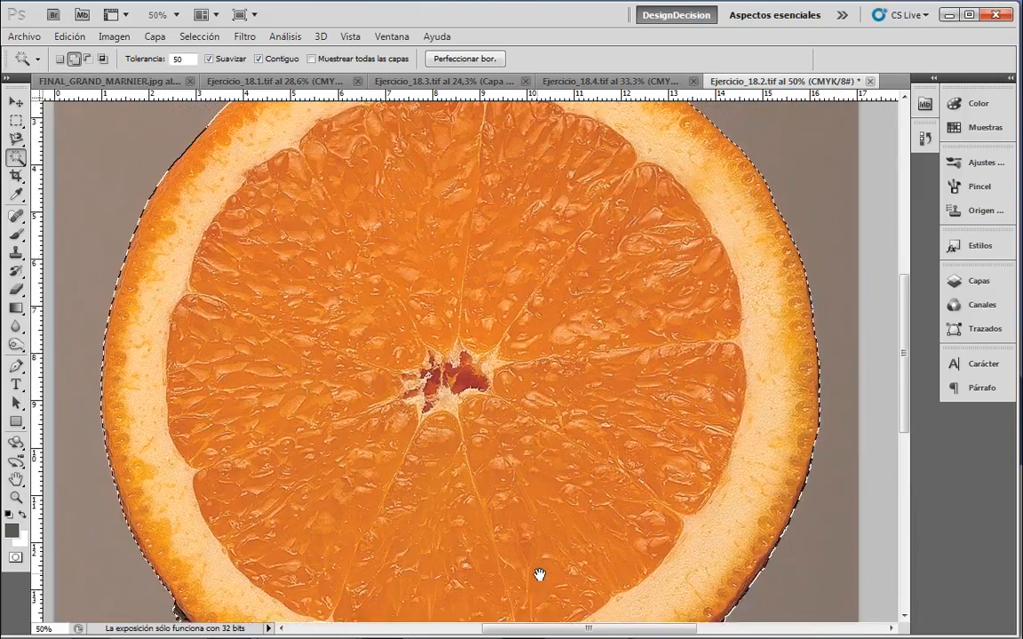
left_click_drag(625, 515, 639, 332)
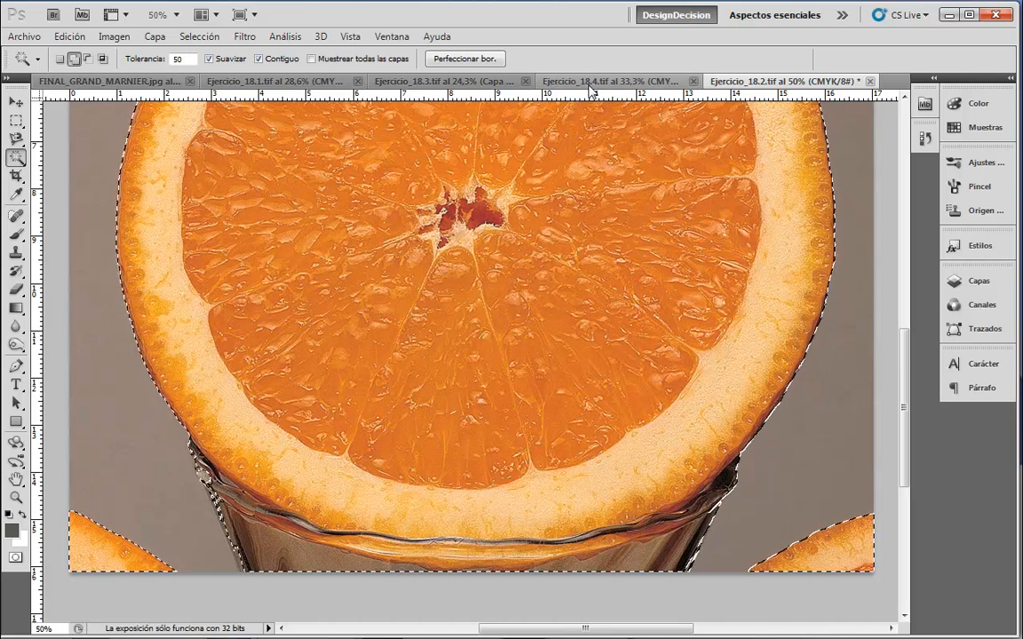
left_click(583, 85)
left_click(421, 81)
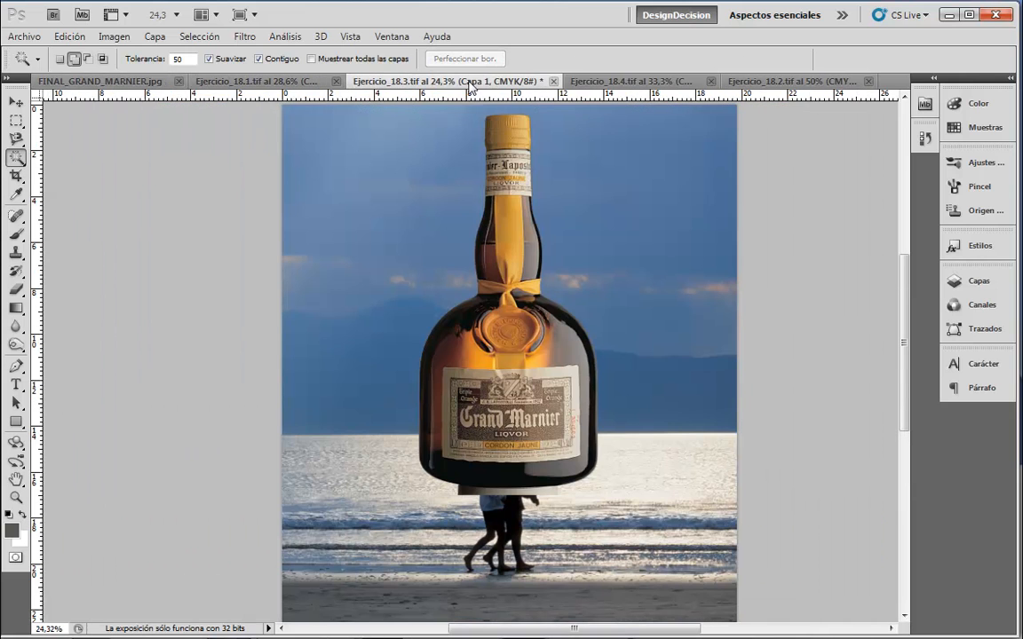
key("ctrl+v")
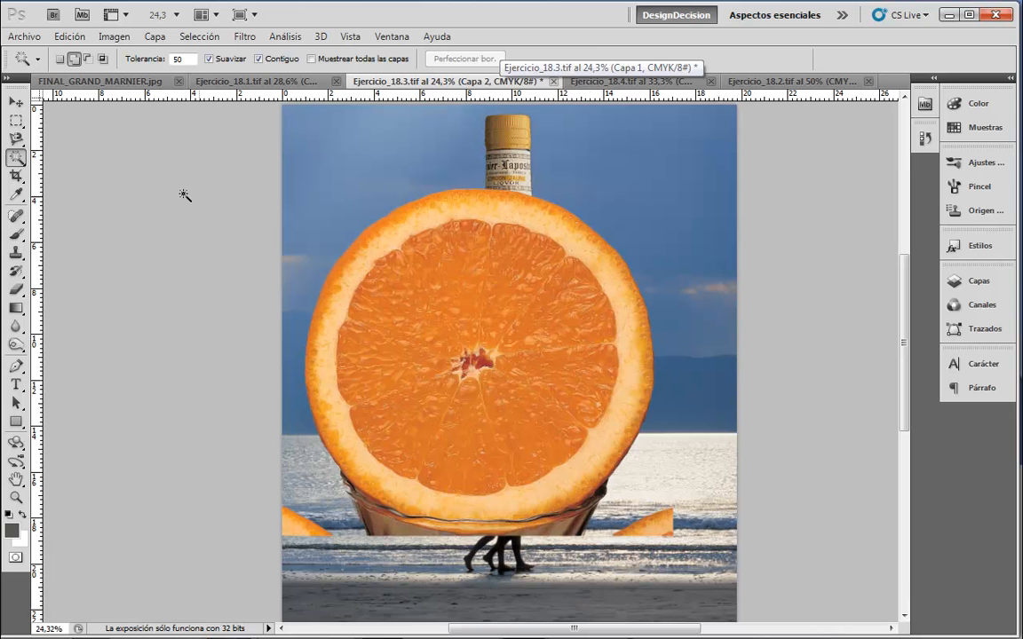
Move the pasted orange slice a little to the right so it lies centred over the bottle
left_click(16, 290)
left_click_drag(405, 395, 462, 395)
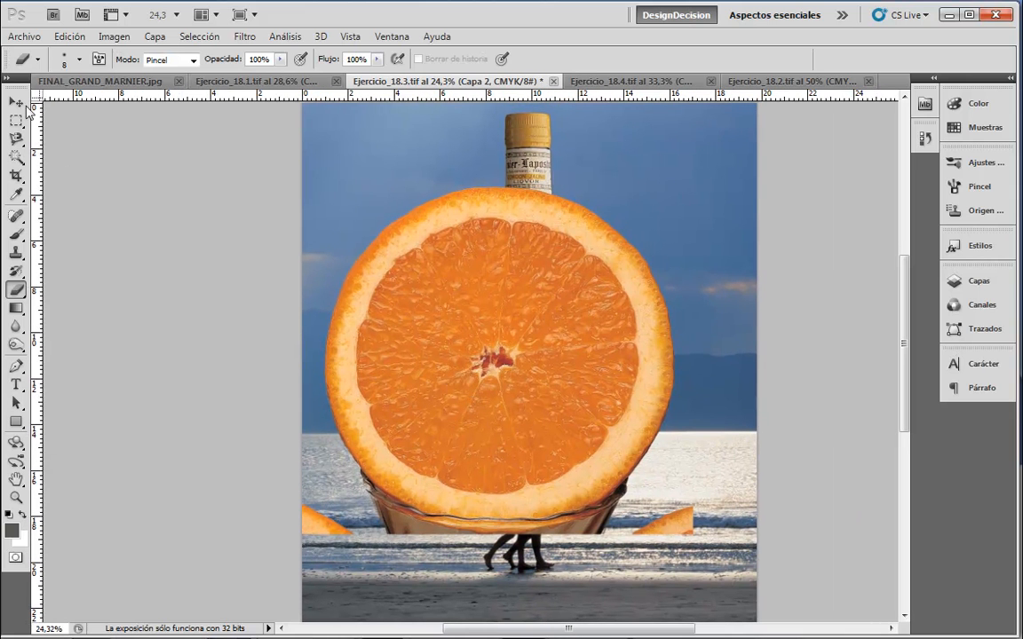
left_click(19, 103)
mouse_move(471, 353)
left_mouse_down()
mouse_move(513, 359)
mouse_move(506, 352)
left_mouse_up()
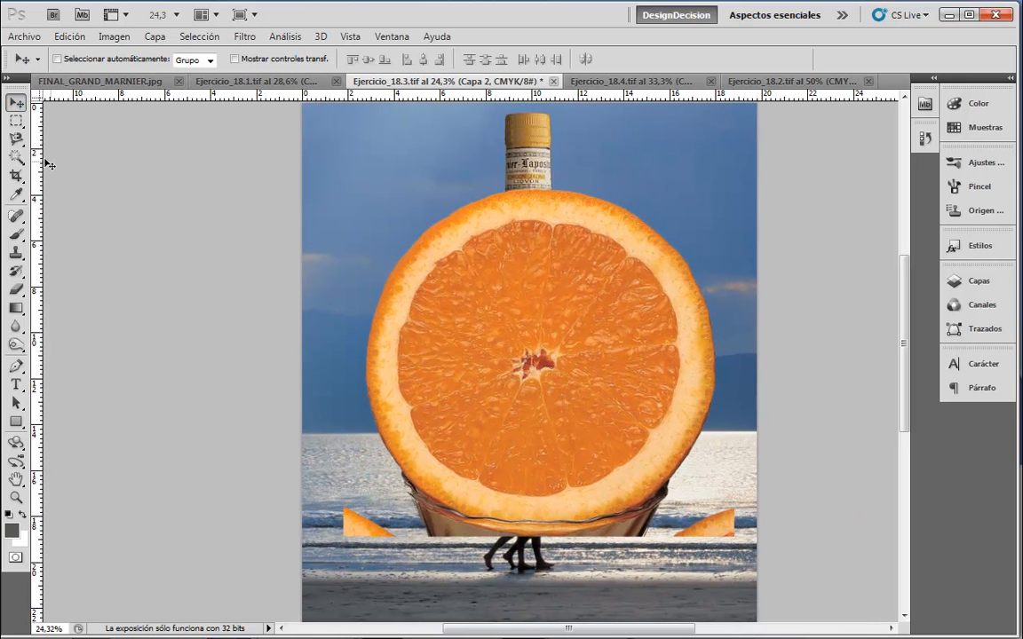
Outline the two leftover orange fragments beside the glass rim with the Lasso, delete each one and deselect
left_click(16, 120)
left_click(16, 137)
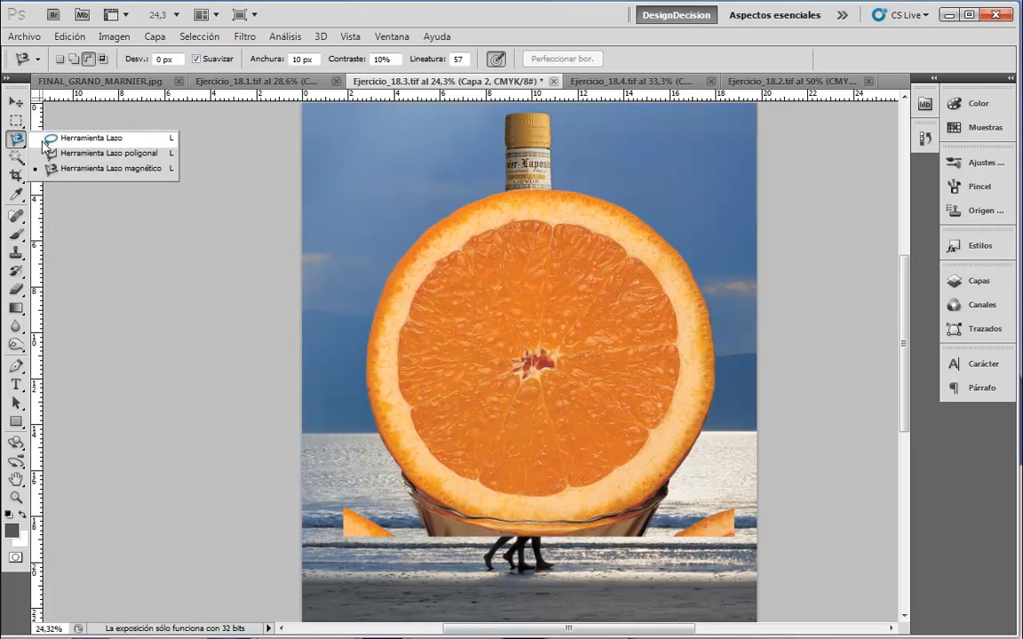
left_click(57, 139)
mouse_move(429, 558)
left_mouse_down()
mouse_move(369, 497)
mouse_move(320, 524)
mouse_move(425, 566)
left_mouse_up()
key("Delete")
mouse_move(760, 513)
left_mouse_down()
mouse_move(671, 543)
mouse_move(777, 492)
left_mouse_up()
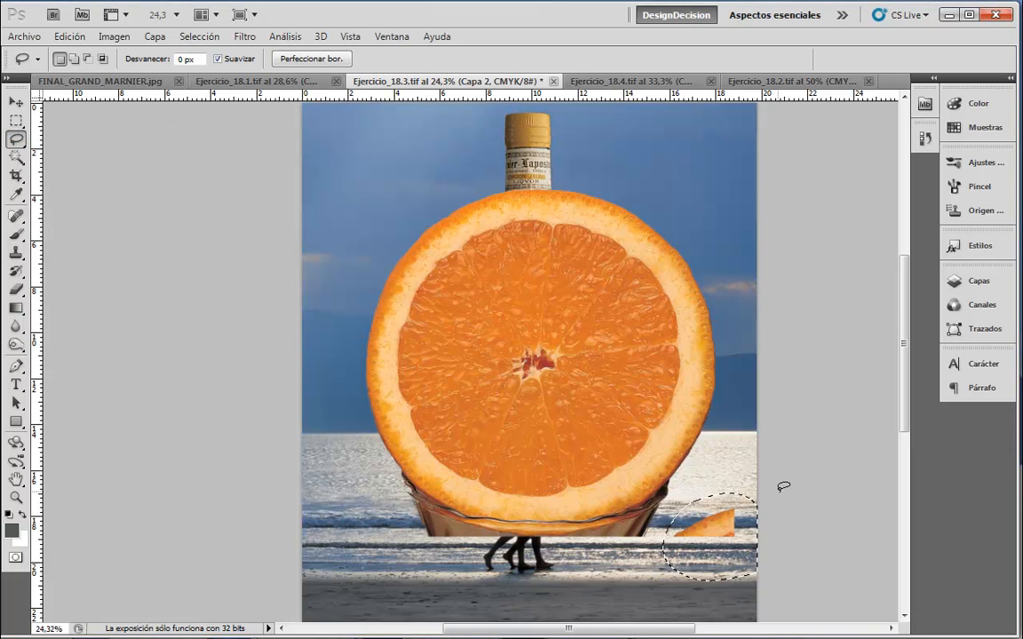
key("Delete")
left_click(664, 587)
key("Delete")
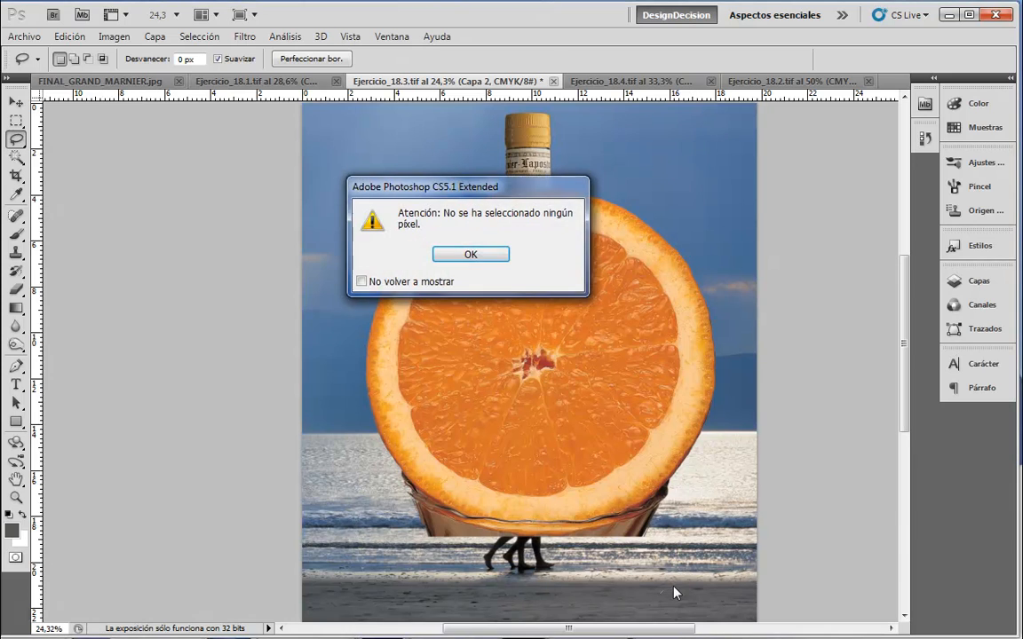
Compare the beach composite with the finished reference FINAL_GRAND_MARNIER.jpg and return to Ejercicio_18.3.tif
left_click(468, 254)
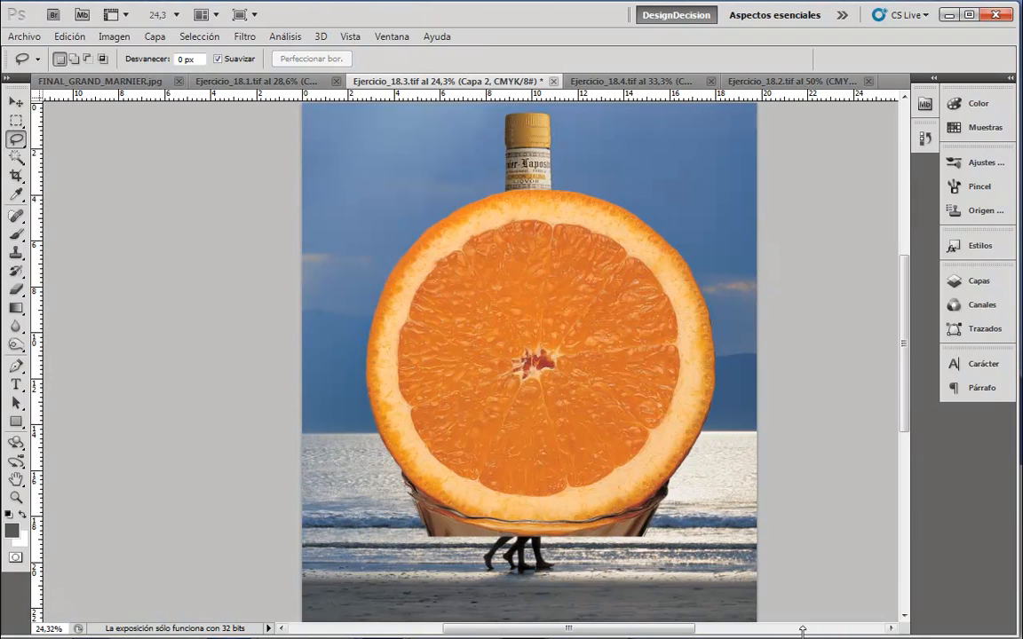
left_click(107, 82)
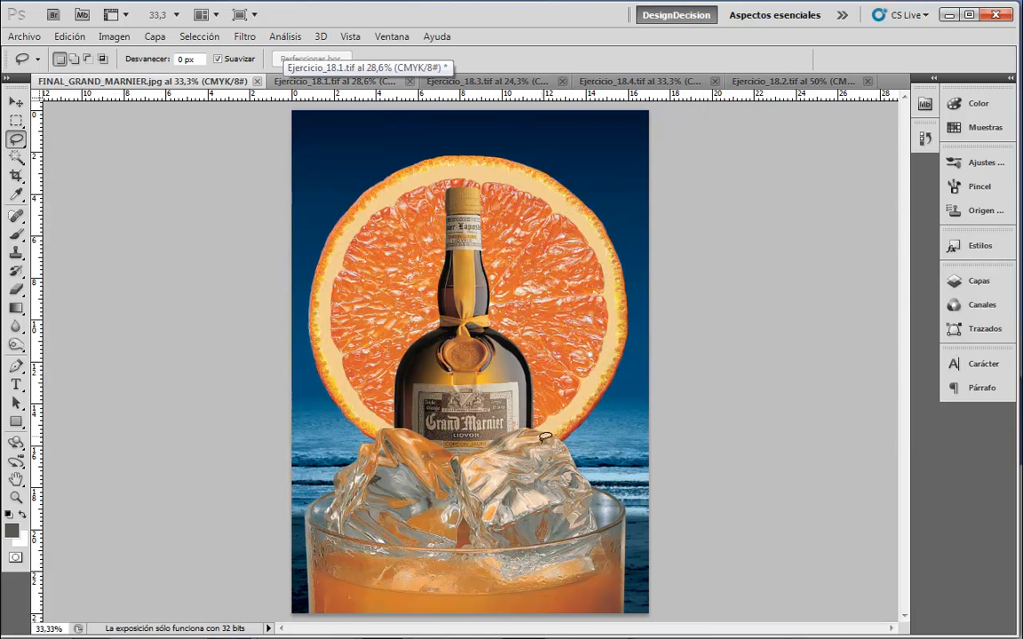
left_click(526, 83)
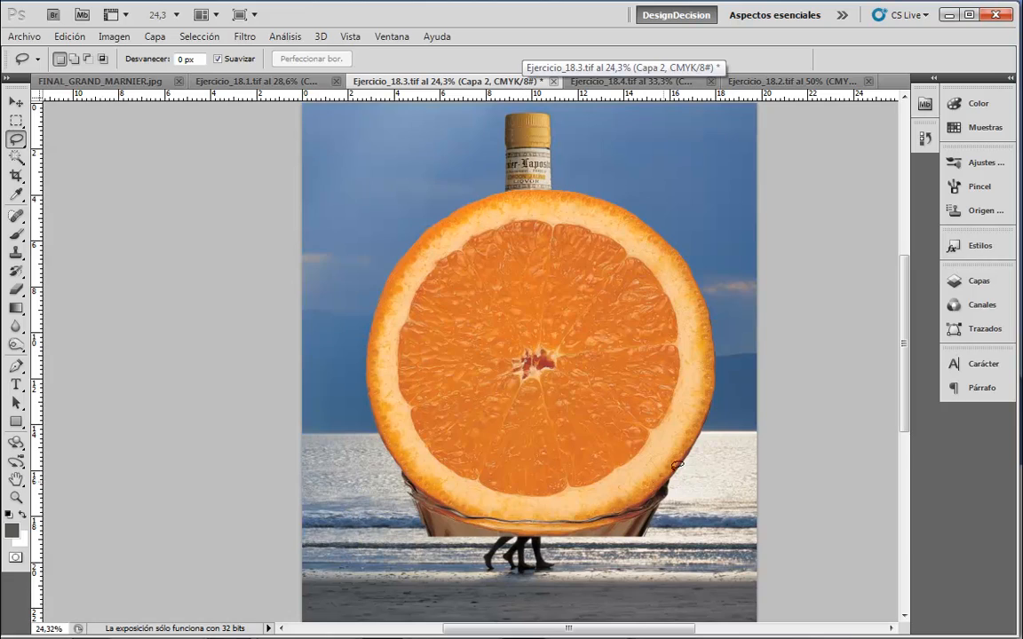
Erase a strip of leftover glass rim beside the orange slice's lower-left edge with an enlarged Eraser
left_click(16, 498)
left_click_drag(524, 495, 632, 494)
left_click_drag(615, 632, 592, 628)
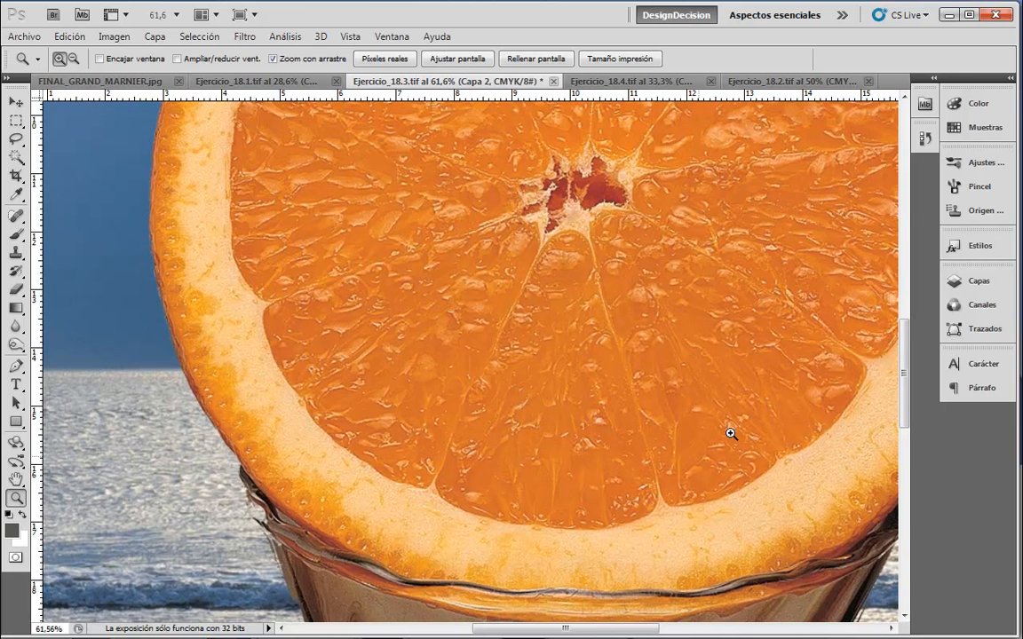
left_click(16, 290)
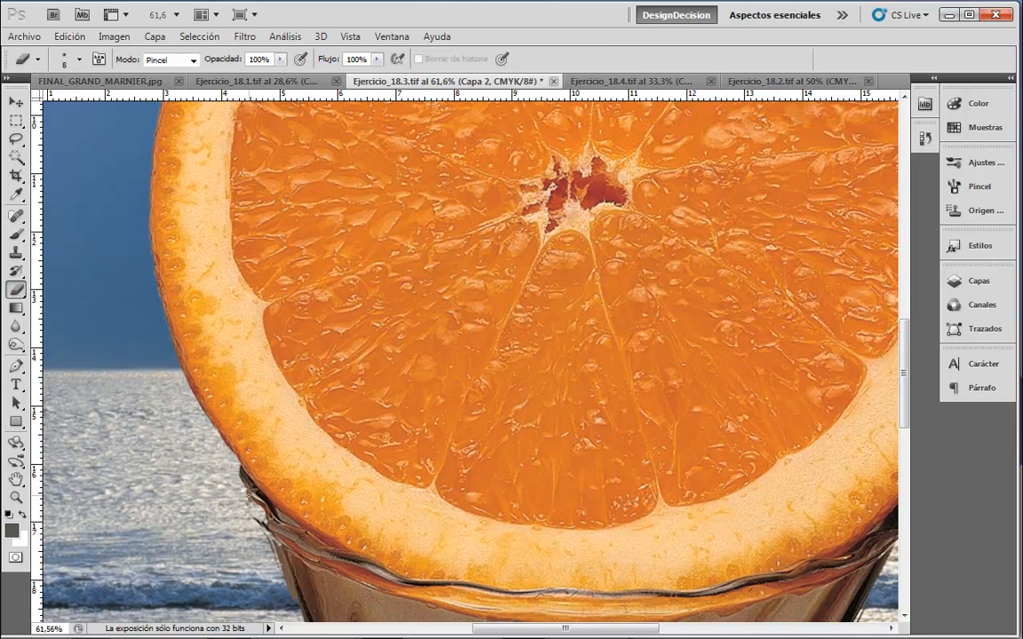
key("bracketright")
mouse_move(249, 498)
left_mouse_down()
mouse_move(275, 544)
mouse_move(270, 536)
mouse_move(282, 585)
mouse_move(309, 609)
mouse_move(316, 598)
mouse_move(257, 512)
mouse_move(289, 550)
left_mouse_up()
Outline the leftover glass below the orange slice with the Lasso, delete it and deselect
key("space")
left_click_drag(376, 473, 334, 336)
left_click(16, 139)
mouse_move(175, 329)
left_mouse_down()
mouse_move(292, 406)
mouse_move(373, 441)
mouse_move(531, 459)
mouse_move(642, 454)
mouse_move(821, 410)
mouse_move(859, 434)
mouse_move(814, 524)
mouse_move(577, 546)
mouse_move(229, 503)
mouse_move(139, 345)
left_mouse_up()
key("Delete")
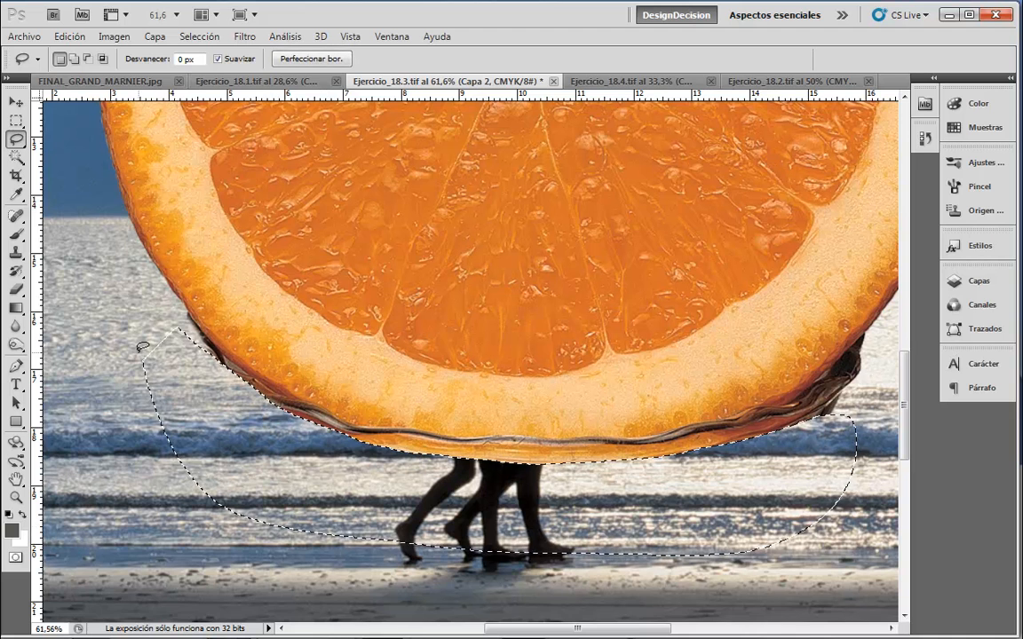
key("ctrl+d")
Lasso the dark glass remnant at the orange slice's lower-right edge, delete it and deselect
mouse_move(879, 352)
left_mouse_down()
mouse_move(866, 335)
mouse_move(818, 380)
left_mouse_up()
mouse_move(779, 410)
left_mouse_down()
mouse_move(806, 494)
mouse_move(884, 360)
left_mouse_up()
key("Delete")
key("ctrl+d")
Lasso the thin glass remnants along the orange slice's lower-left edge, delete them and deselect
left_click_drag(185, 335, 295, 406)
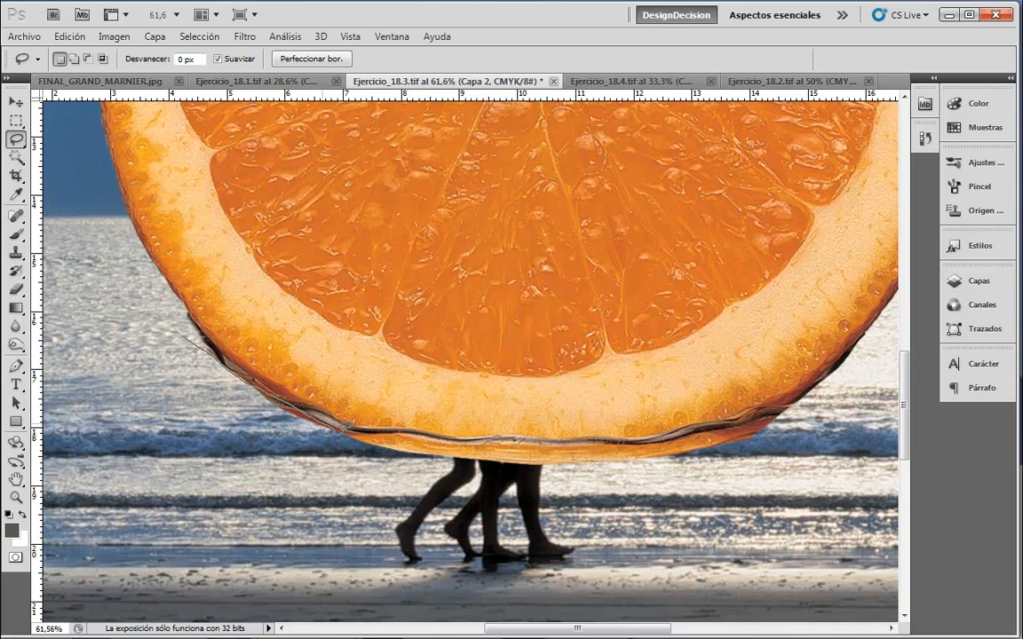
mouse_move(407, 439)
left_mouse_down()
mouse_move(410, 478)
mouse_move(156, 335)
left_mouse_up()
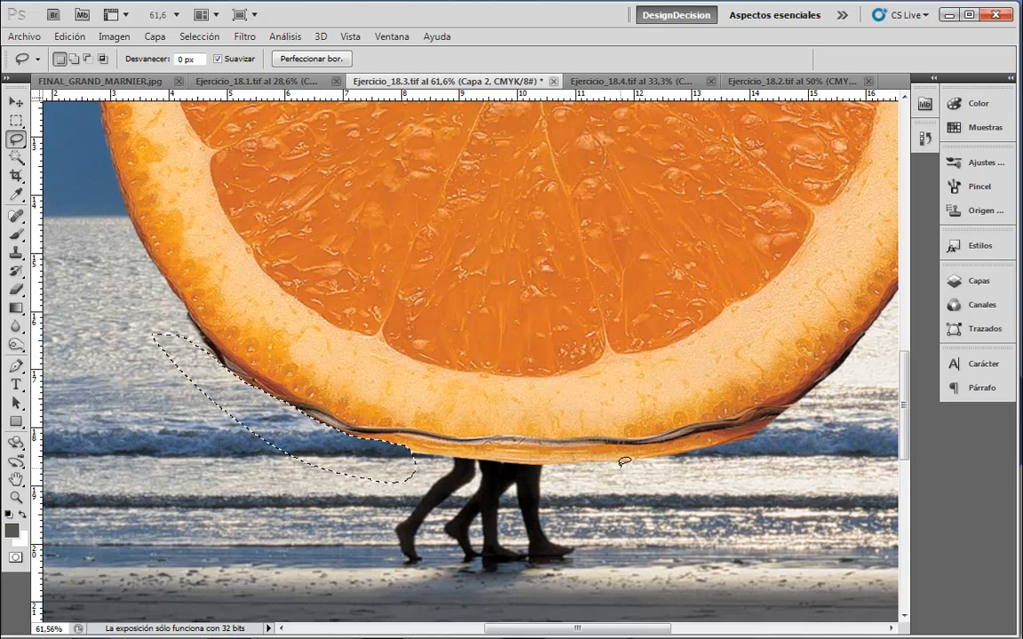
key("Delete")
key("ctrl+d")
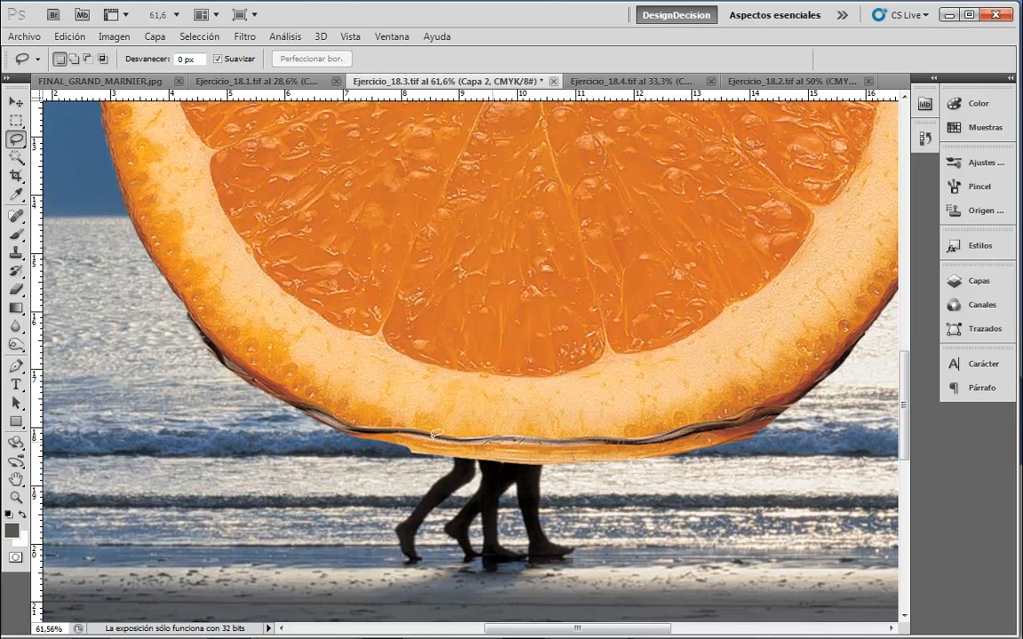
Erase the dark glass traces along the orange slice's lower edges using the Eraser with a hard round 25 px brush
left_click(16, 290)
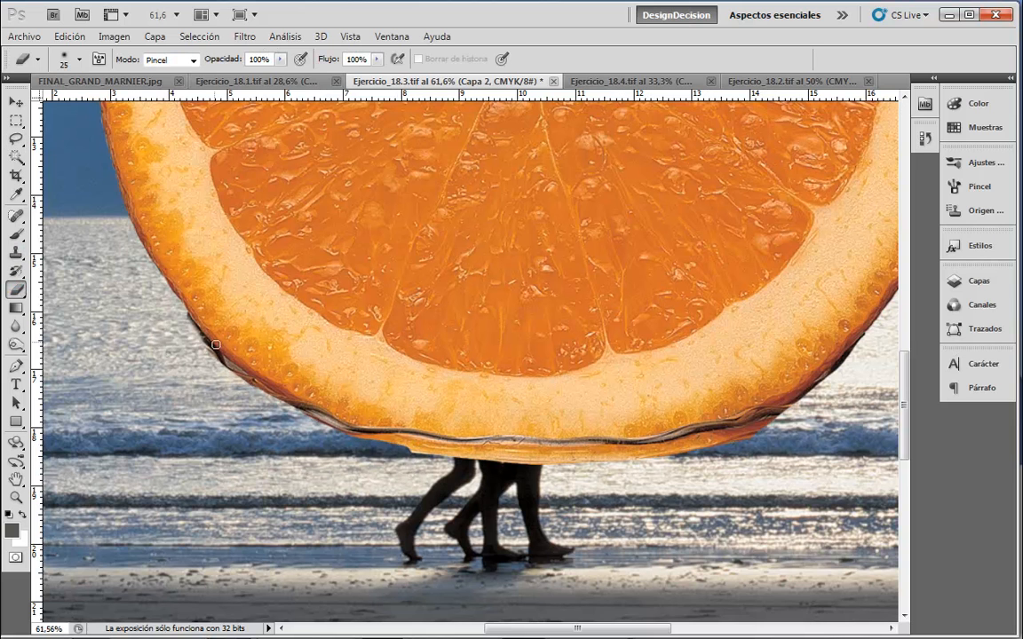
left_click(78, 60)
left_click(58, 168)
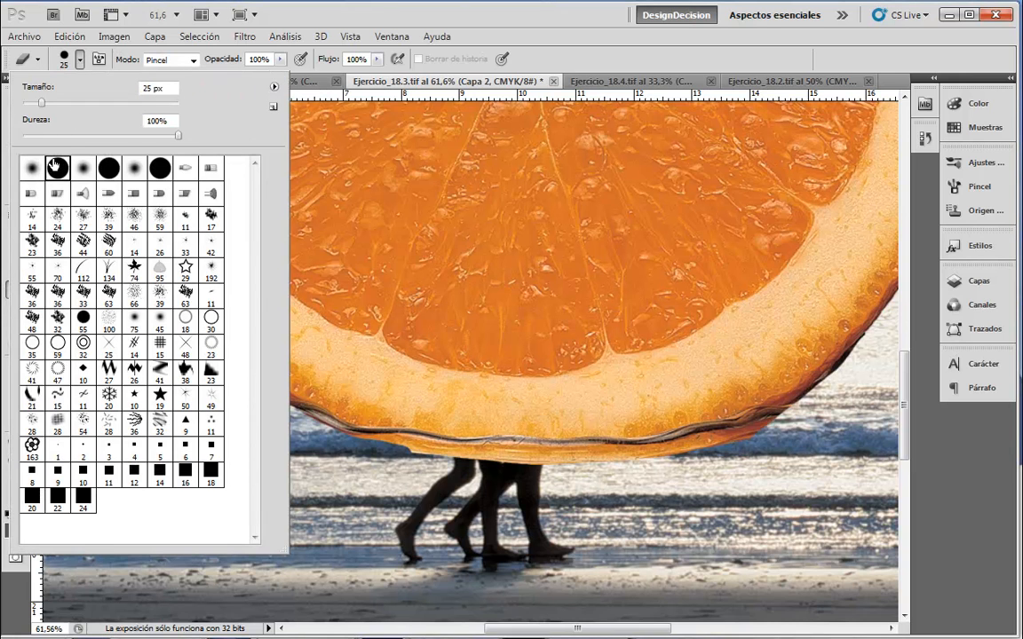
left_click(321, 424)
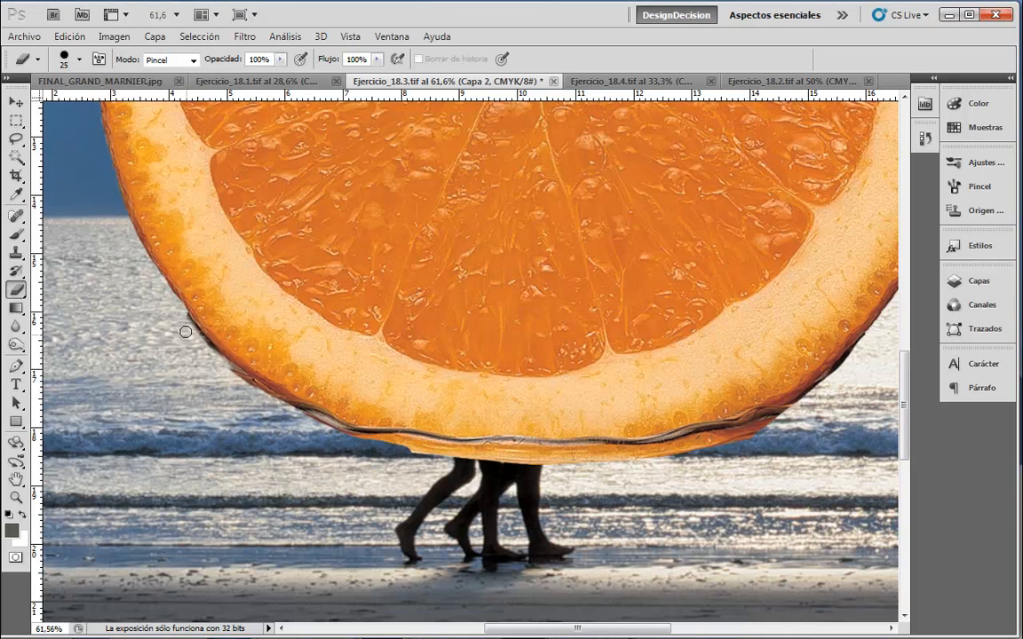
mouse_move(189, 322)
left_mouse_down()
mouse_move(266, 400)
mouse_move(215, 356)
mouse_move(238, 376)
left_mouse_up()
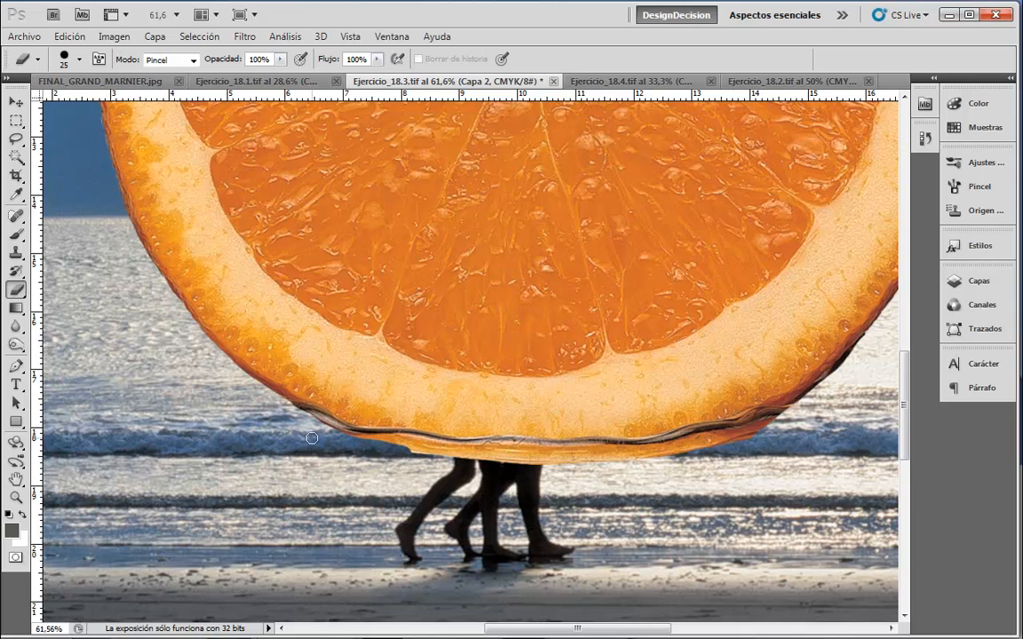
mouse_move(872, 337)
left_mouse_down()
mouse_move(777, 417)
mouse_move(721, 446)
mouse_move(755, 433)
mouse_move(681, 460)
left_mouse_up()
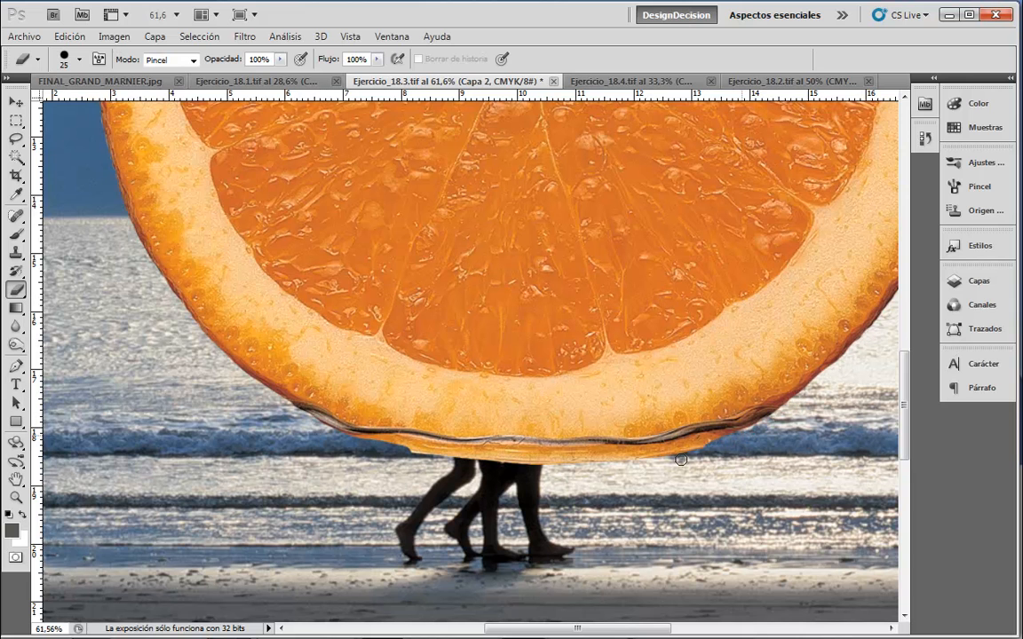
mouse_move(404, 452)
left_mouse_down()
mouse_move(589, 466)
mouse_move(733, 456)
mouse_move(705, 480)
mouse_move(681, 482)
mouse_move(689, 456)
mouse_move(691, 466)
mouse_move(633, 385)
mouse_move(631, 349)
left_mouse_up()
Soften the orange slice's left and lower-left outline with the Blur tool at 20 px and 50% intensity
key("z")
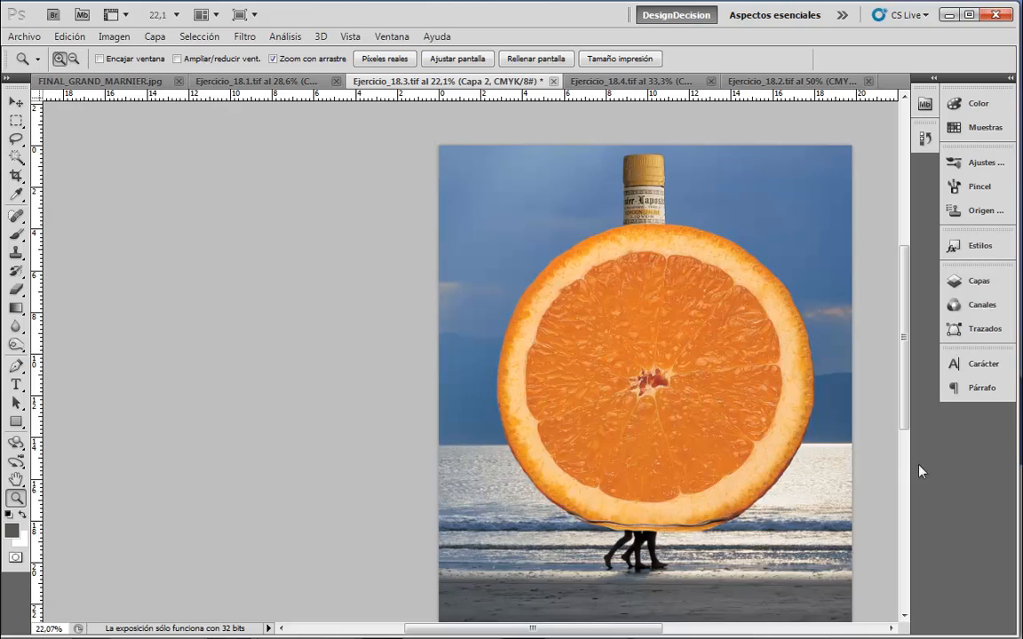
left_click_drag(702, 299, 792, 387)
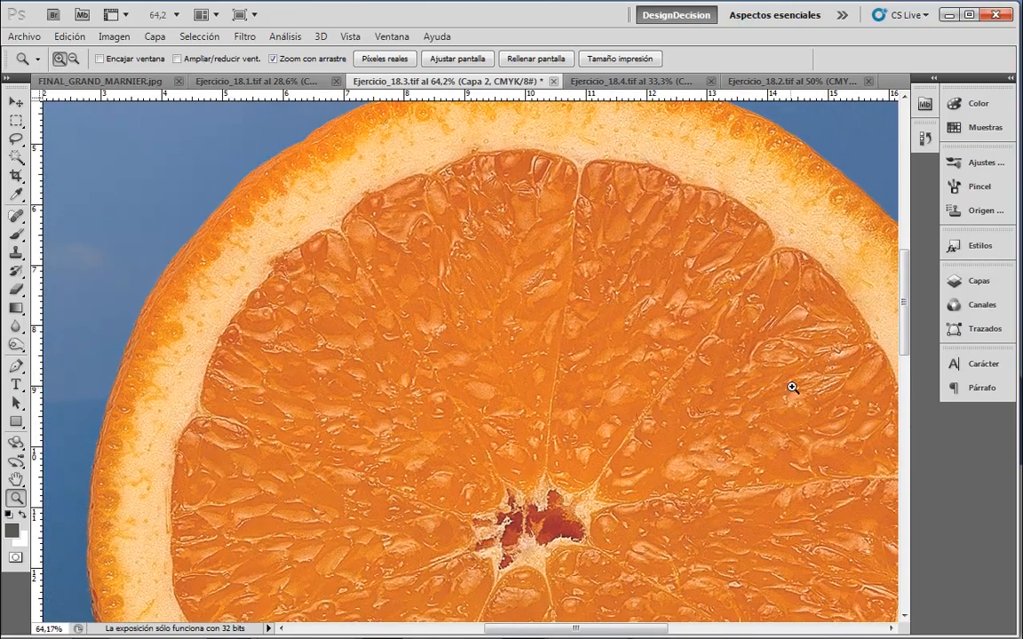
left_click(17, 327)
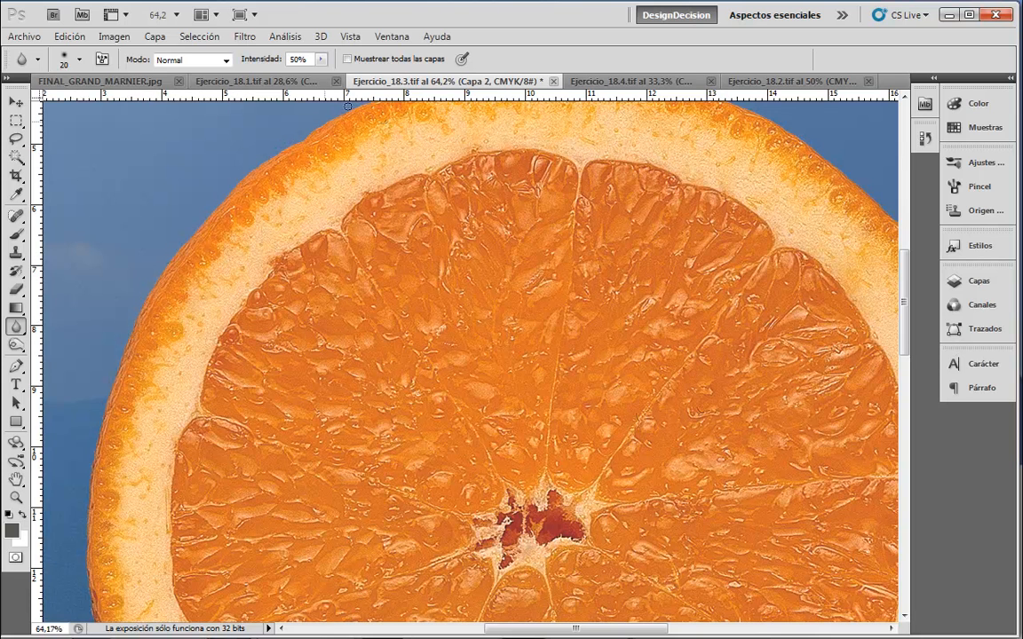
left_click_drag(343, 422, 425, 259)
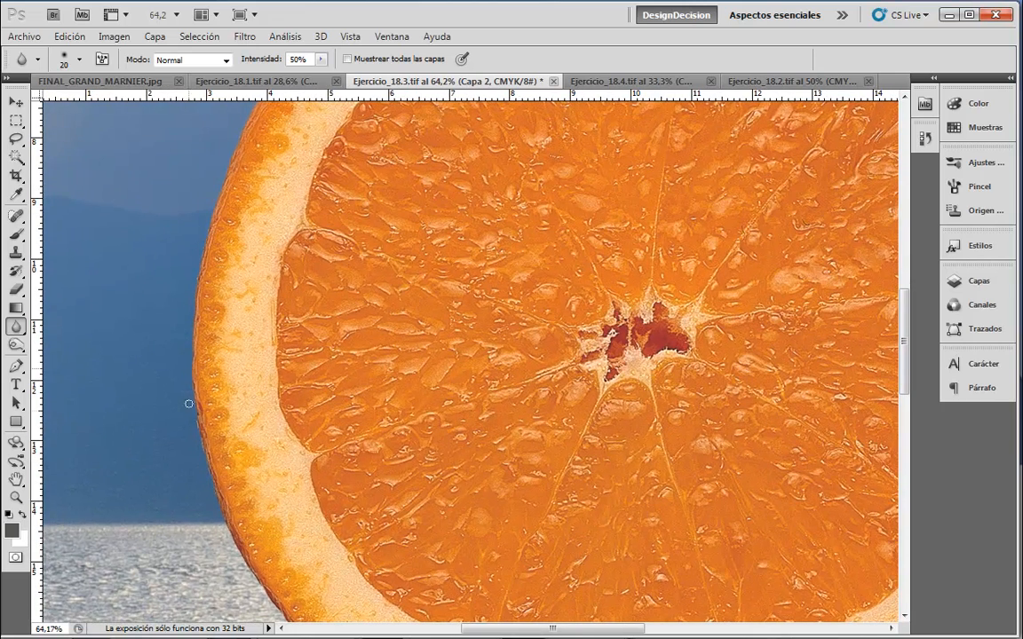
left_click_drag(204, 463, 175, 313)
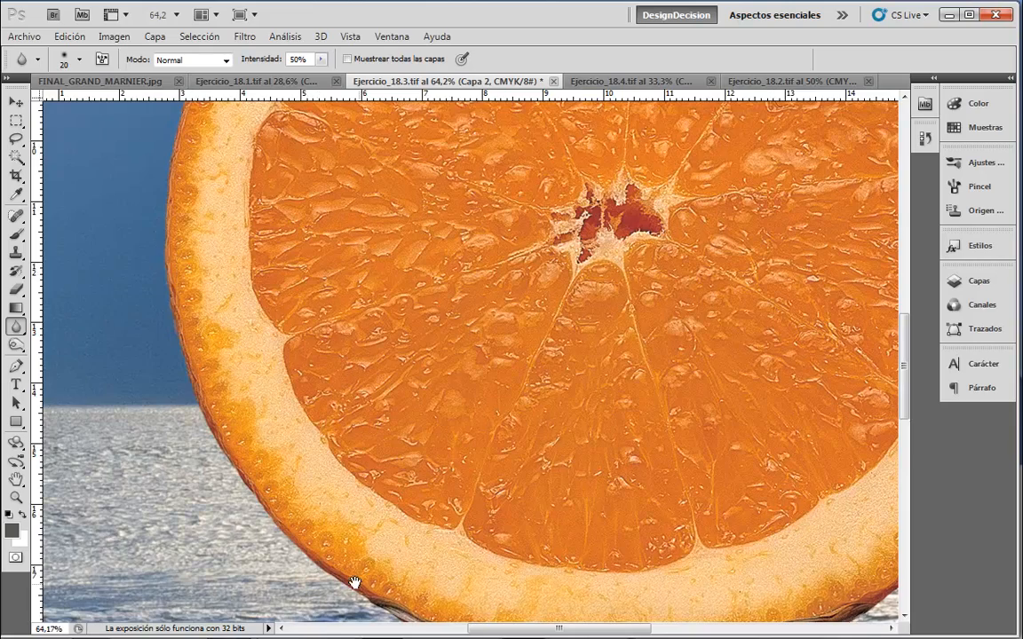
left_click_drag(353, 582, 256, 507)
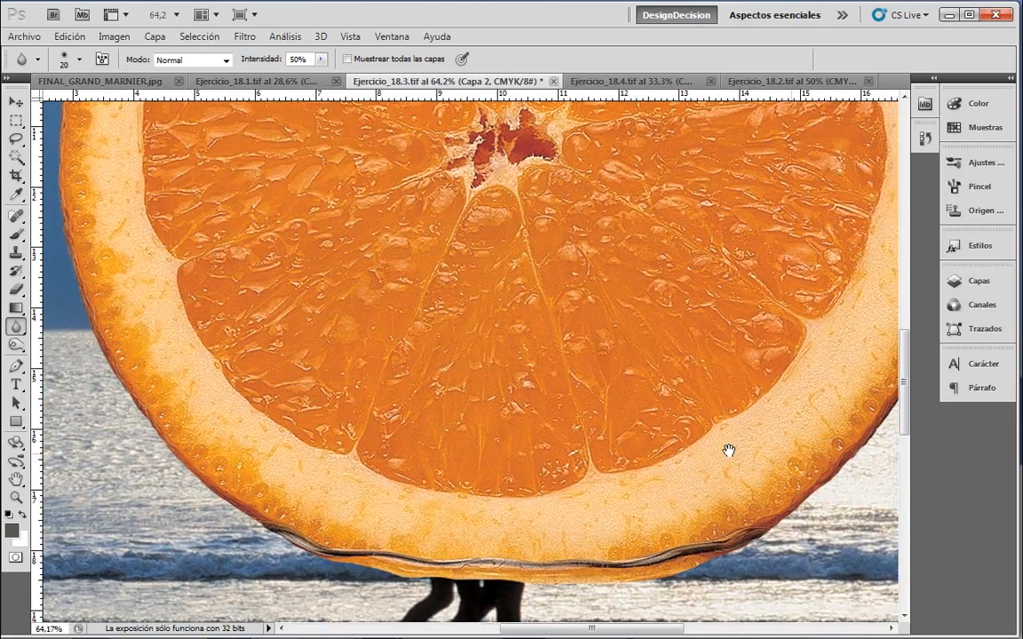
Soften the rest of the orange slice's outline with the Blur tool, from the lower right up the right side and over the top
left_click_drag(726, 450, 599, 460)
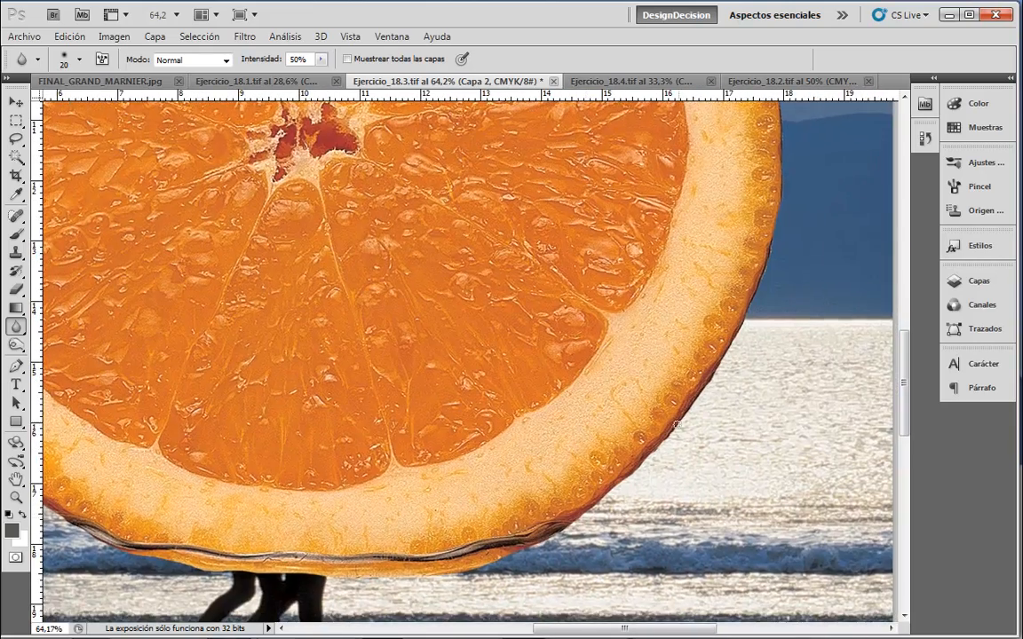
left_click_drag(797, 203, 695, 361)
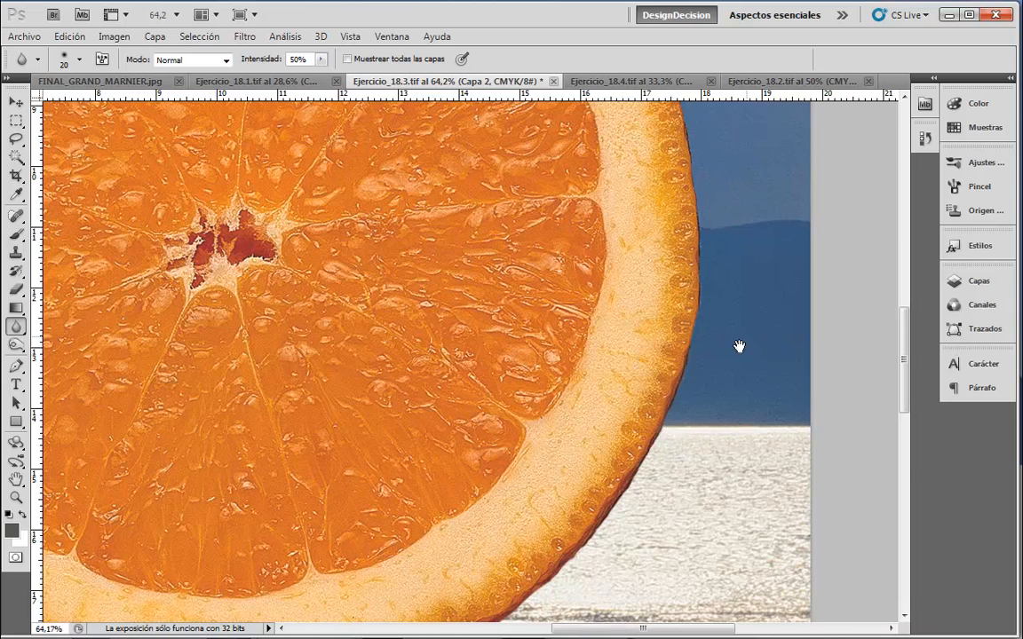
left_click_drag(739, 345, 651, 452)
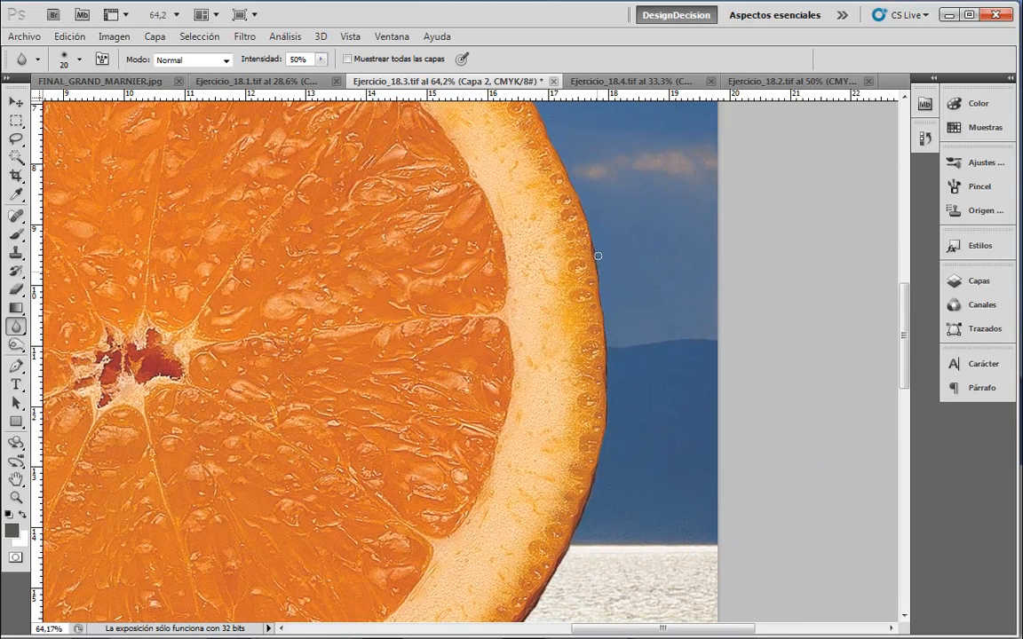
left_click_drag(615, 220, 580, 455)
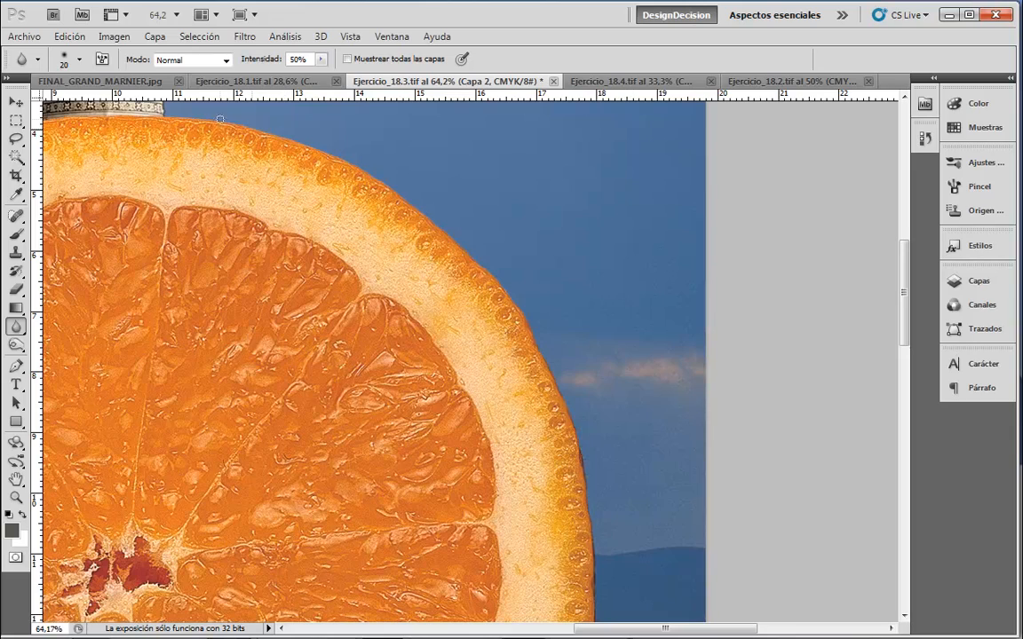
left_click_drag(578, 325, 752, 380)
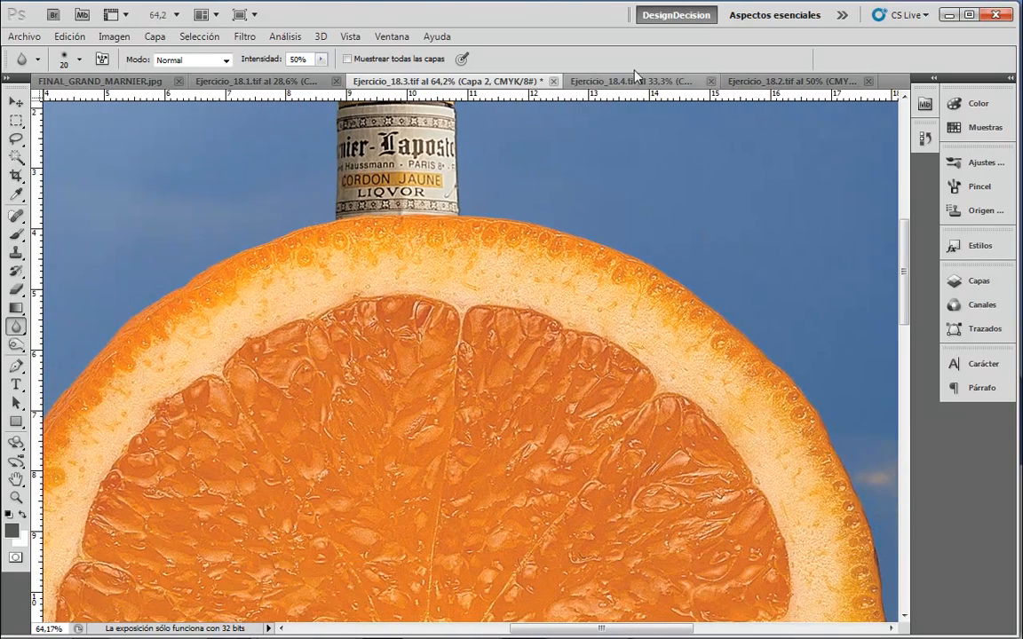
Close the source files Ejercicio_18.2.tif and Ejercicio_18.1.tif, leaving the glass photo Ejercicio_18.4.tif in front
left_click(613, 81)
left_click(867, 82)
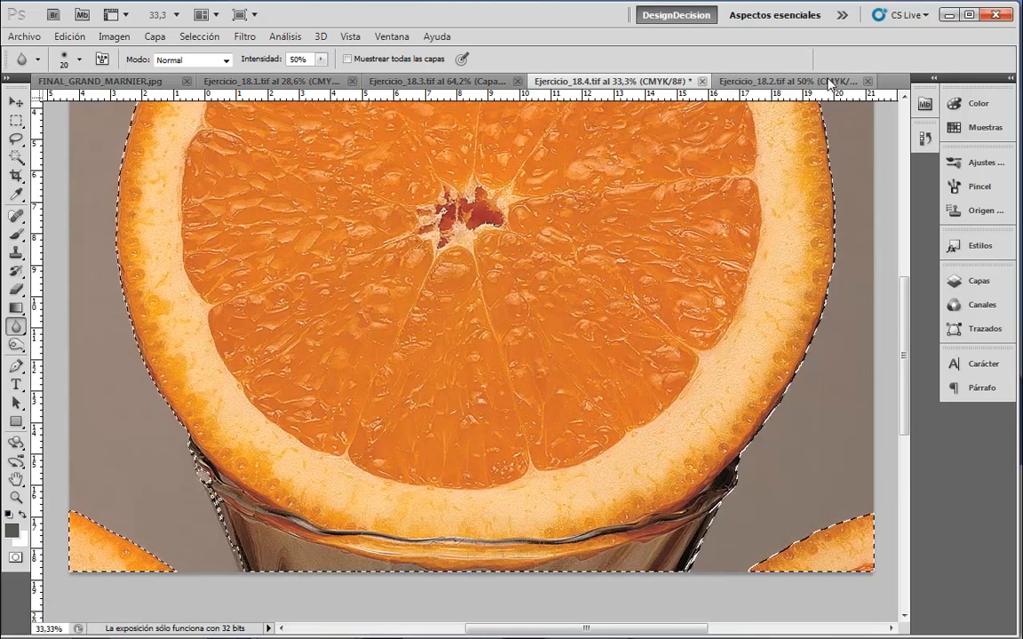
left_click(558, 255)
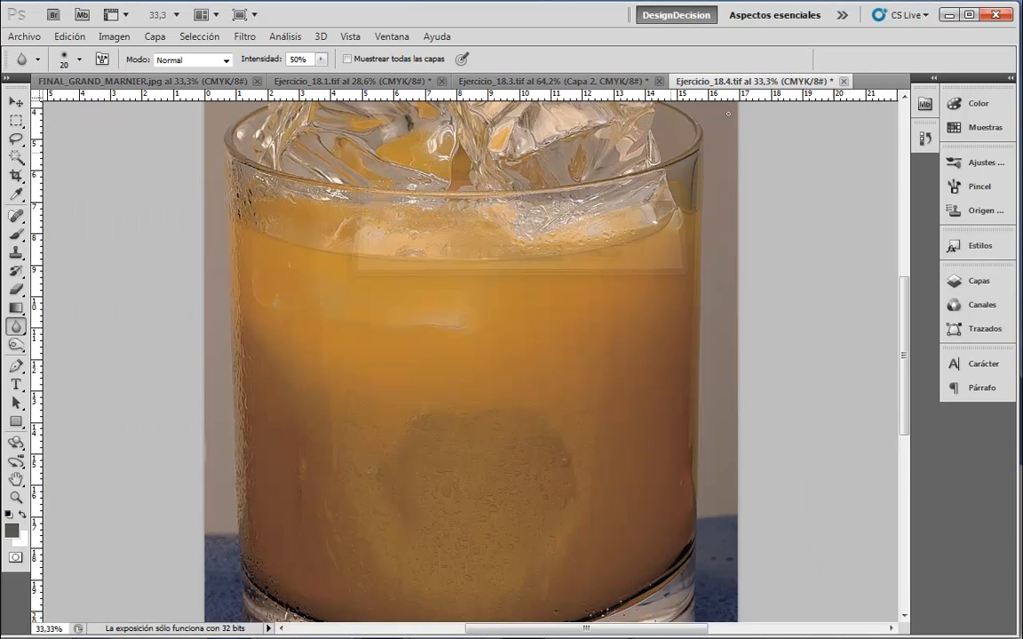
left_click(271, 81)
left_click(442, 81)
left_click(525, 258)
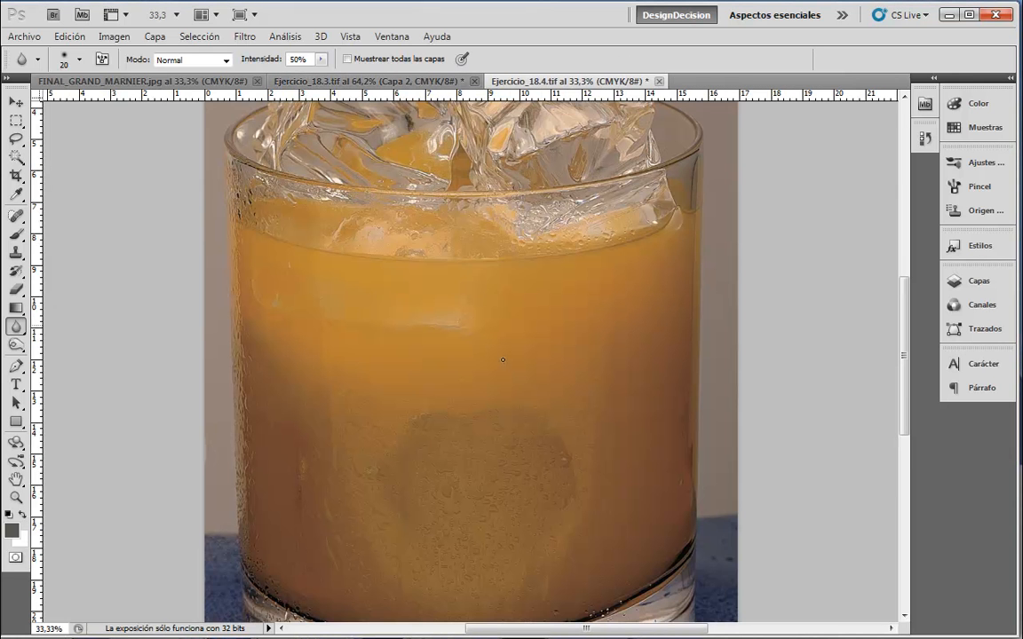
Try to select the grey background around the glass with the Magic Wand at tolerance 50
left_click_drag(703, 296, 672, 366)
left_click(18, 156)
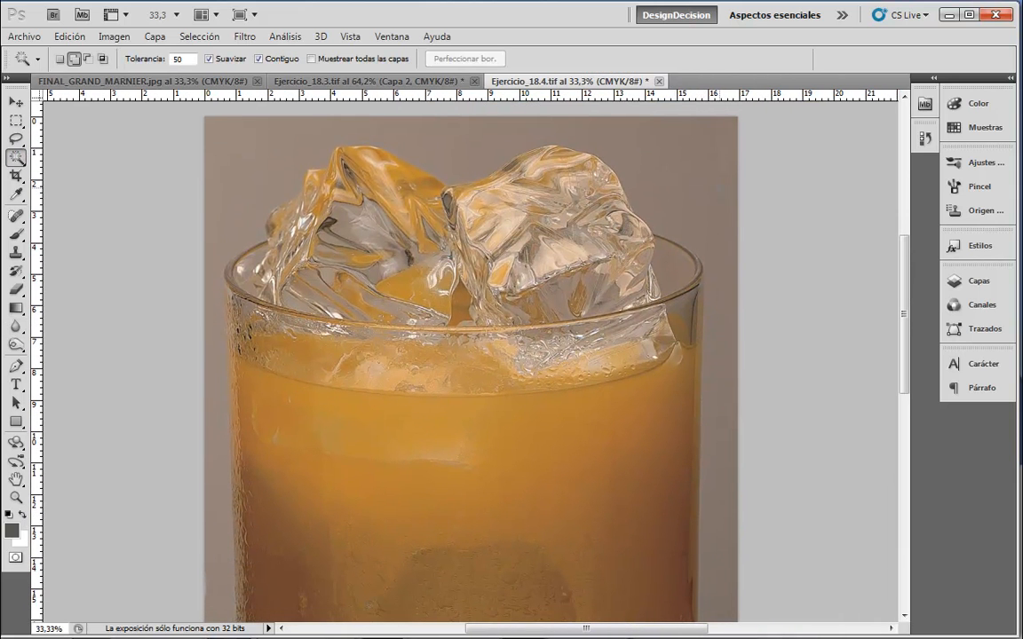
left_click(732, 239)
left_click_drag(712, 292, 735, 271)
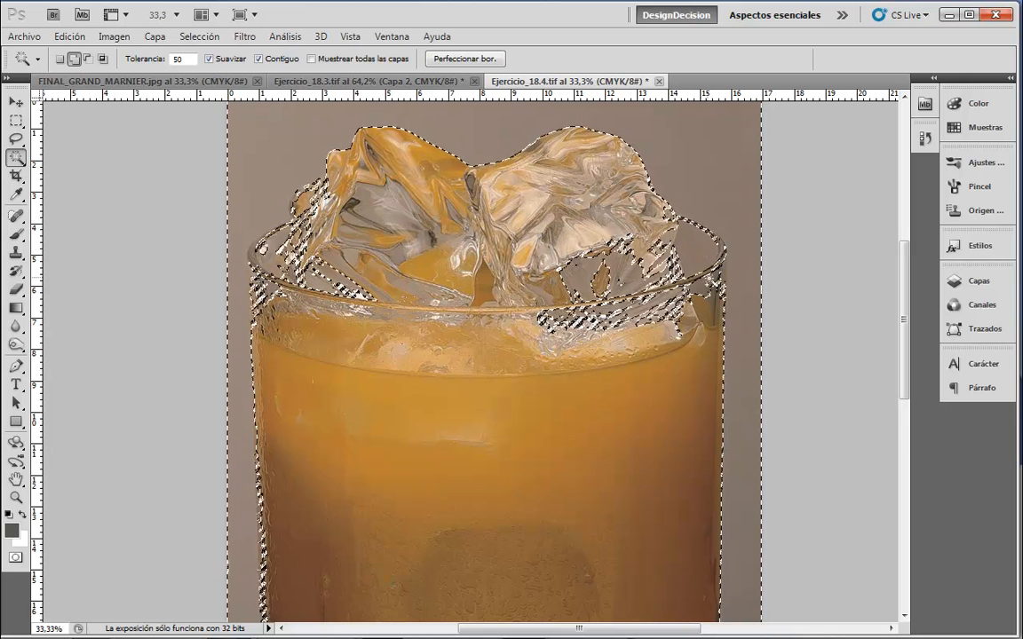
key("ctrl+d")
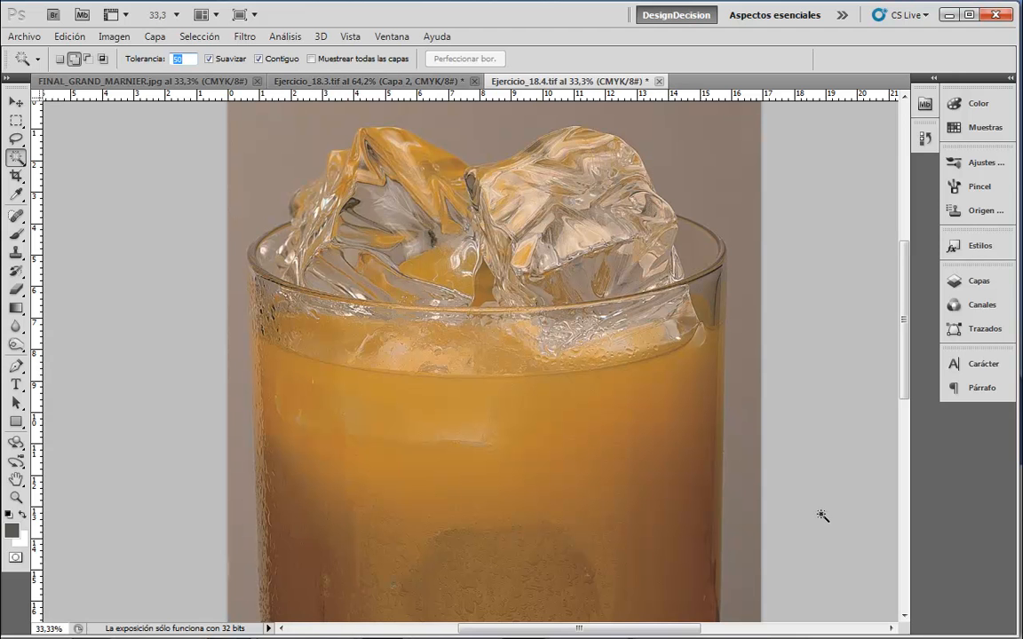
Select the grey background around the glass with the Magic Wand at tolerance 20, adding the missed areas, and invert the selection
left_click(737, 247)
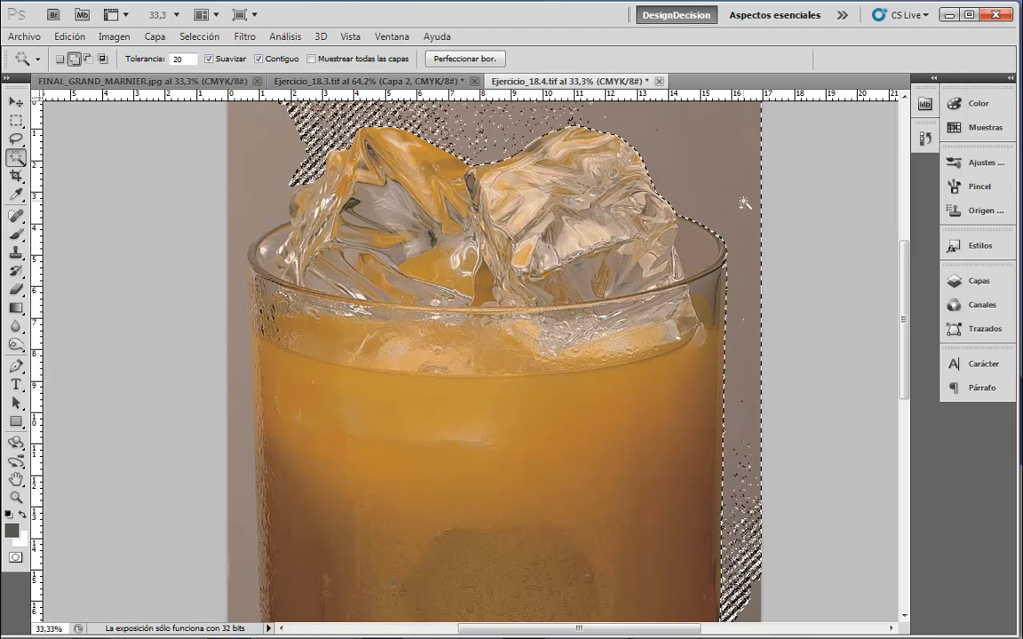
left_click(756, 352)
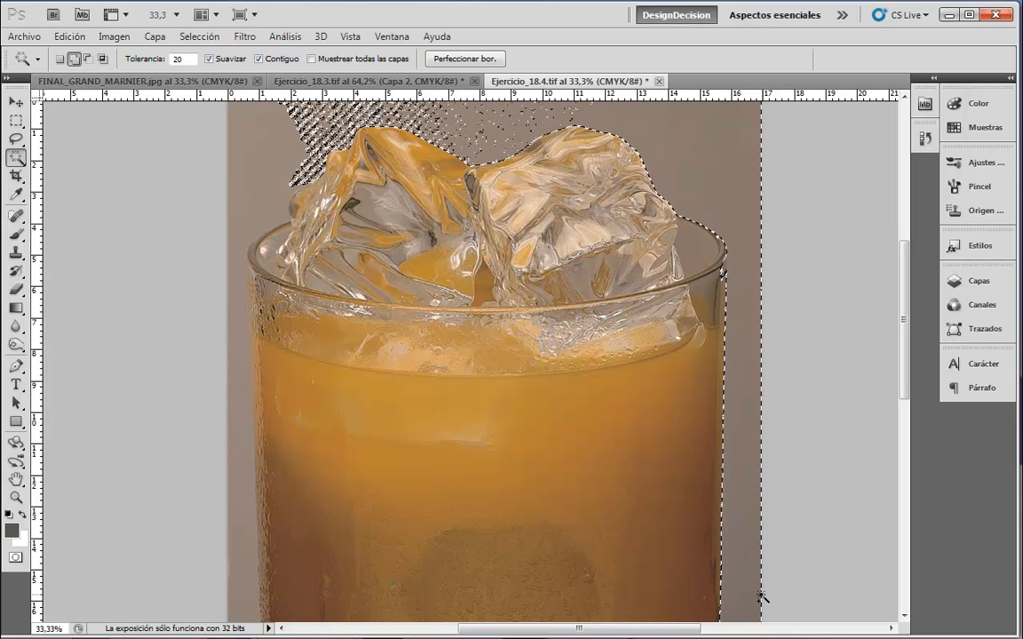
left_click(74, 59)
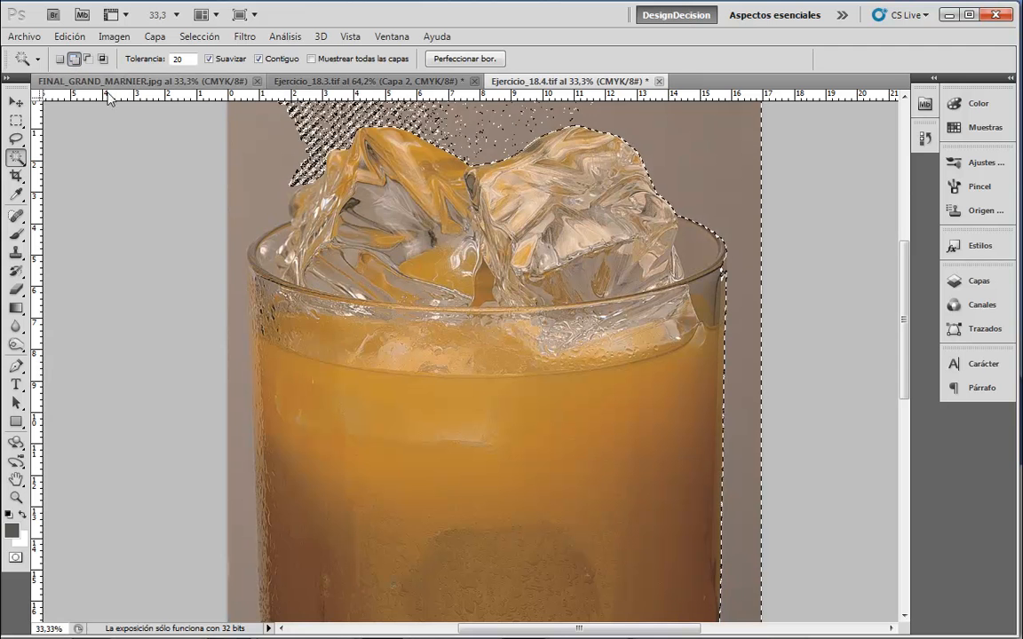
left_click(308, 134)
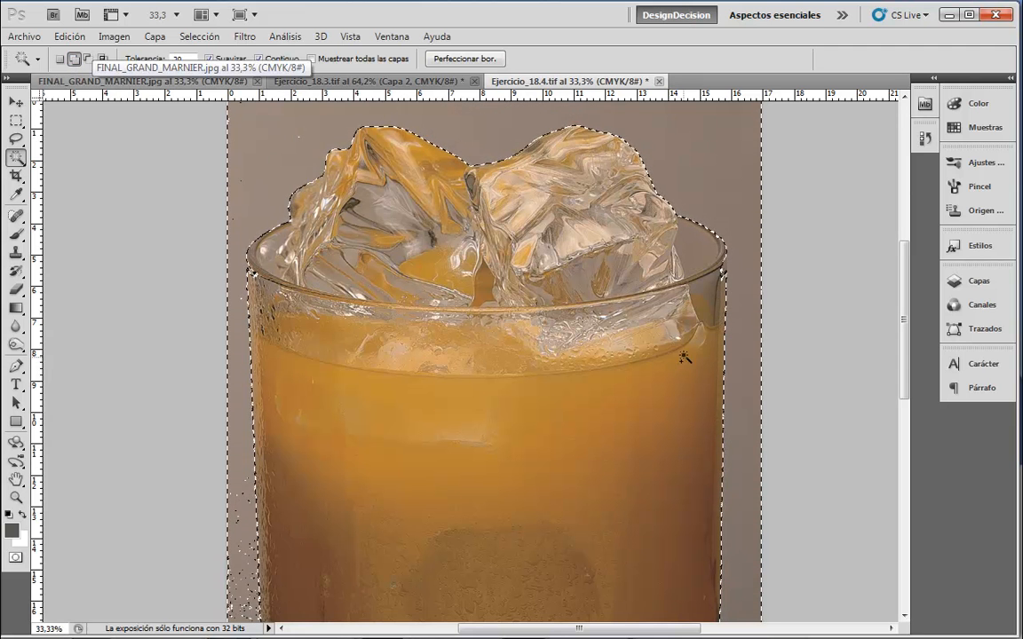
left_click_drag(680, 355, 688, 424)
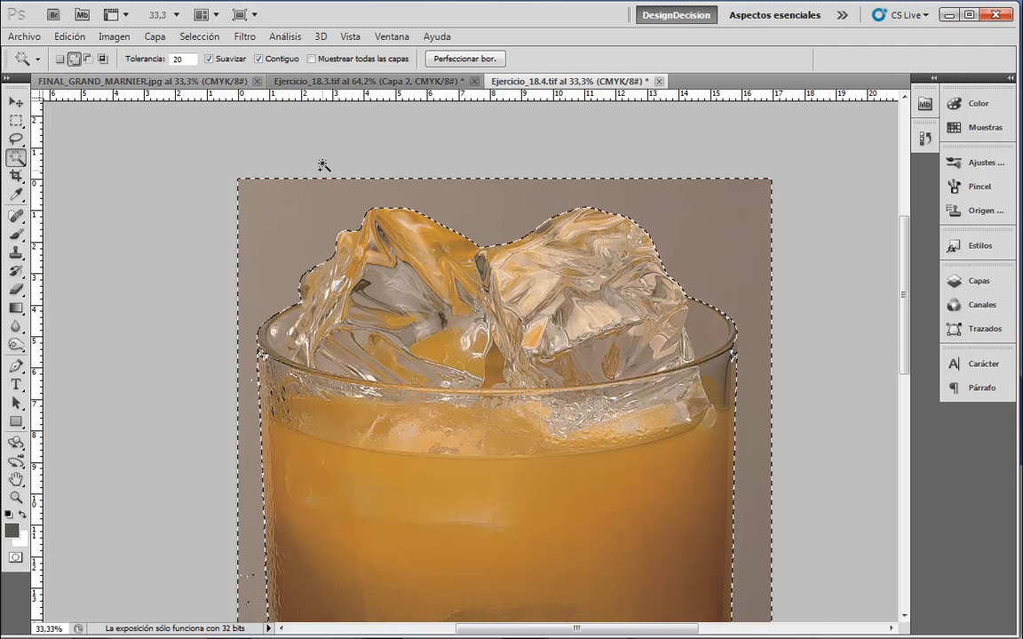
left_click_drag(283, 334, 326, 189)
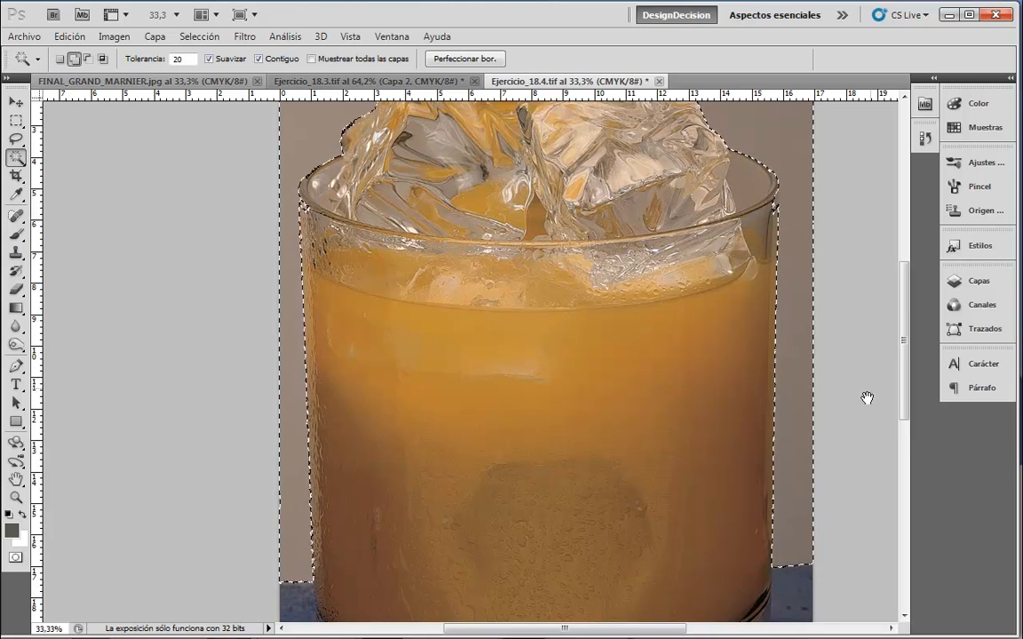
scroll(867, 397, "down", 5)
left_click_drag(834, 279, 820, 541)
left_click(213, 39)
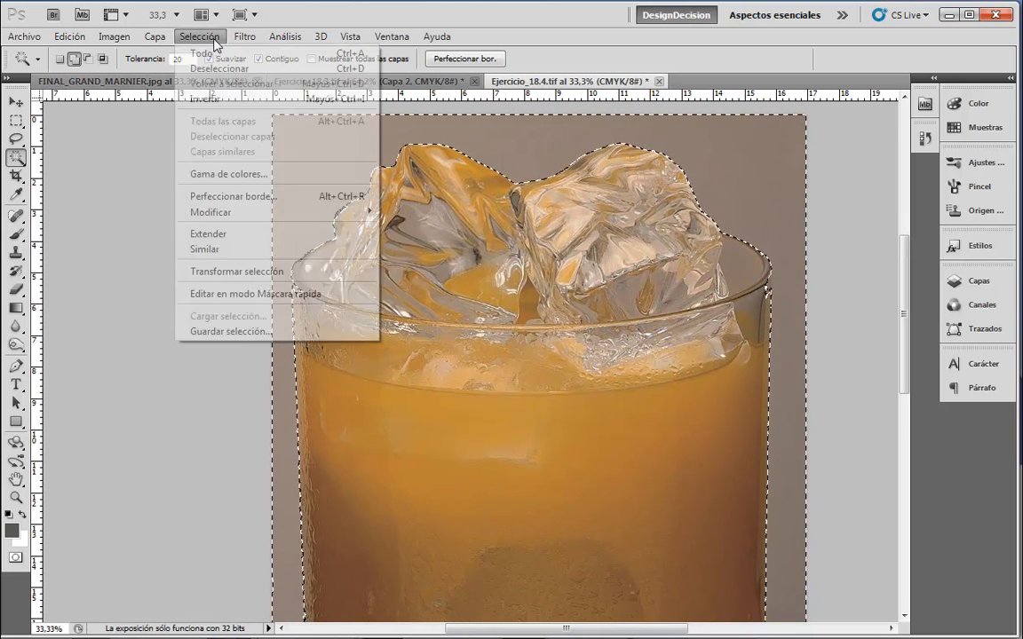
left_click(229, 100)
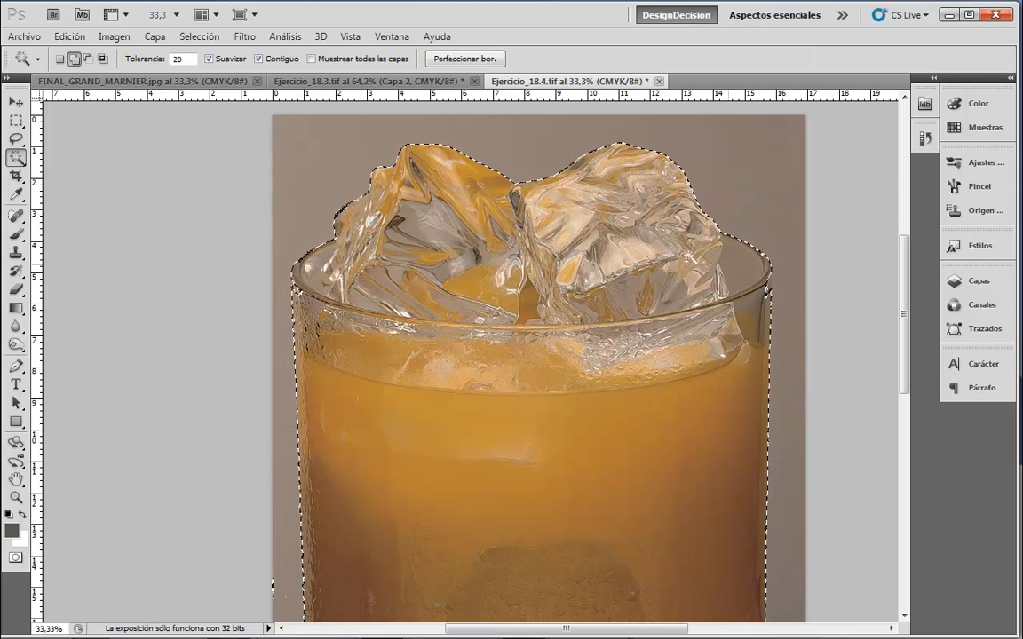
Add the missed pieces along the glass's right rim and the edge just below it to the selection with the Magnetic and Polygonal Lassos
key("z")
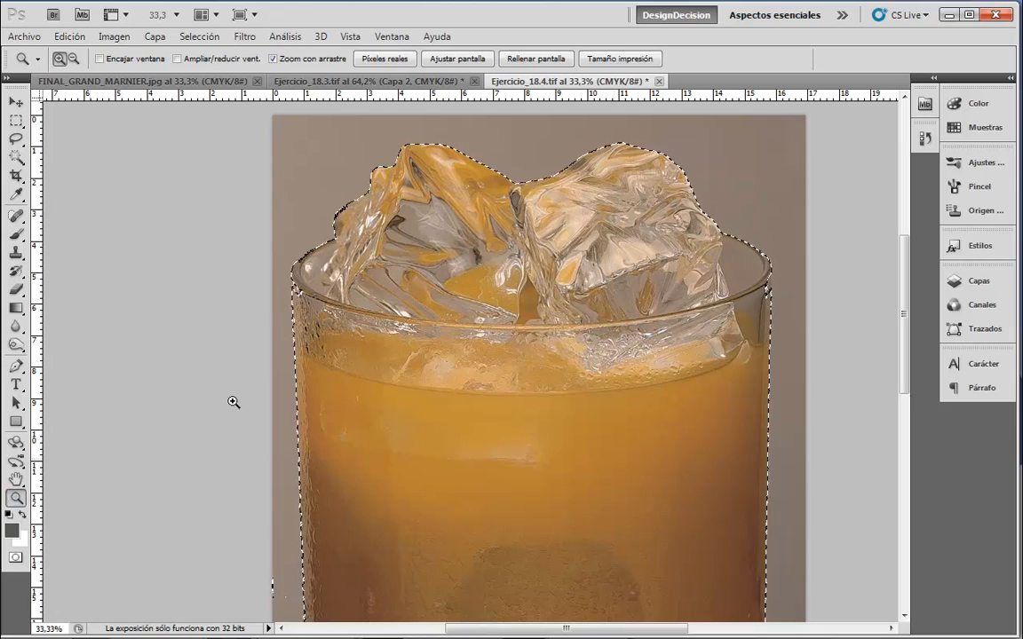
left_click_drag(768, 290, 870, 449)
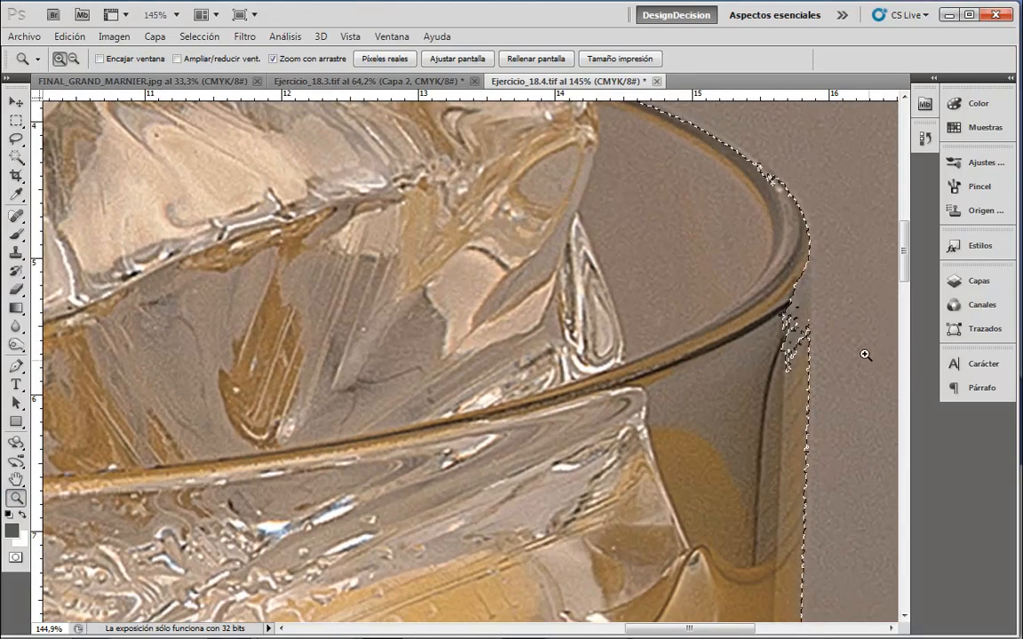
left_click_drag(845, 292, 785, 387)
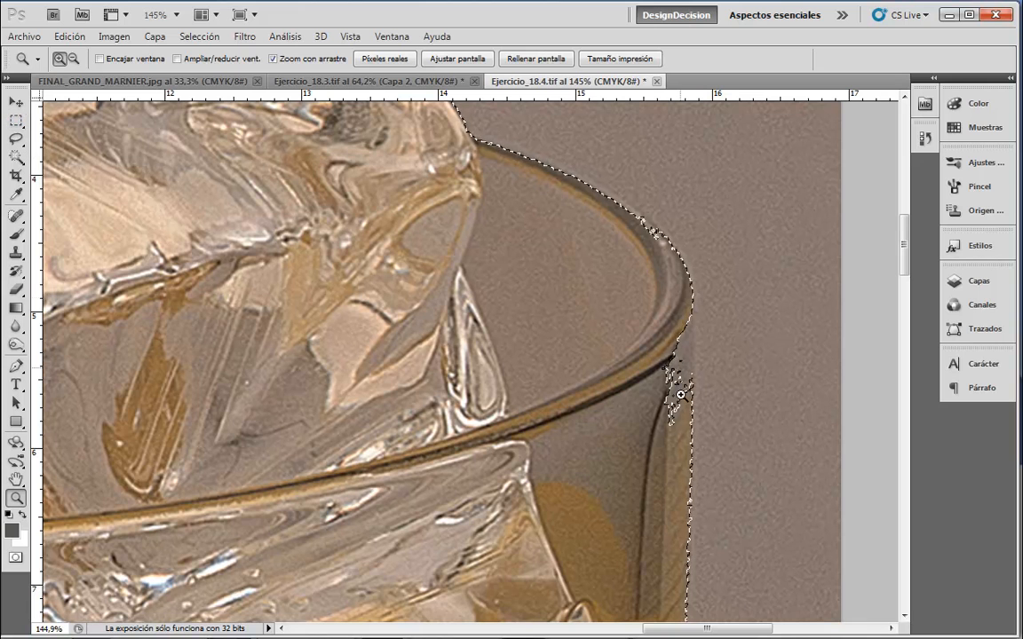
left_click(16, 140)
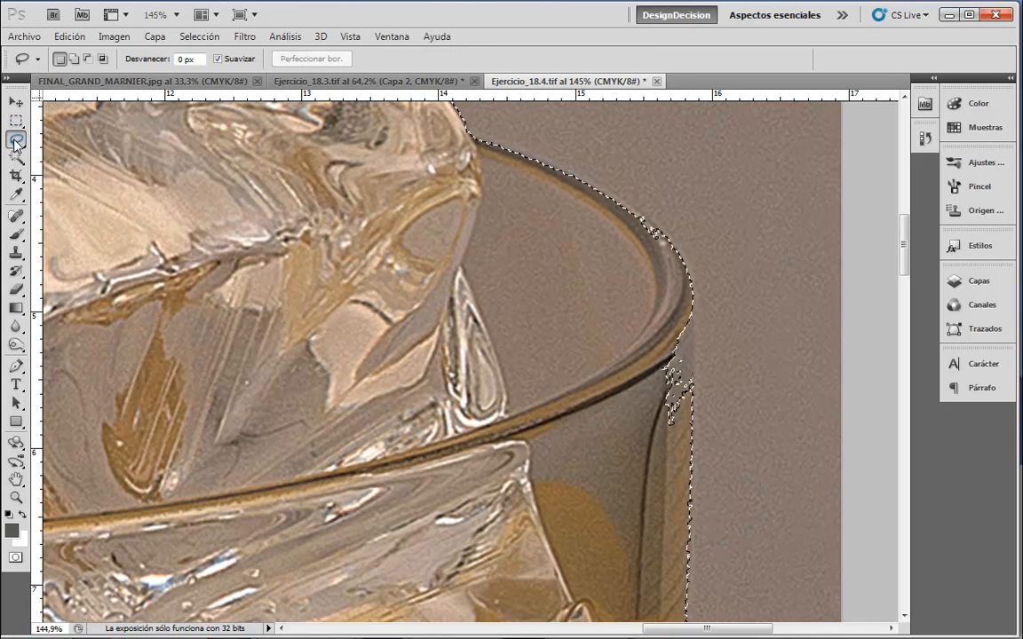
left_click(65, 168)
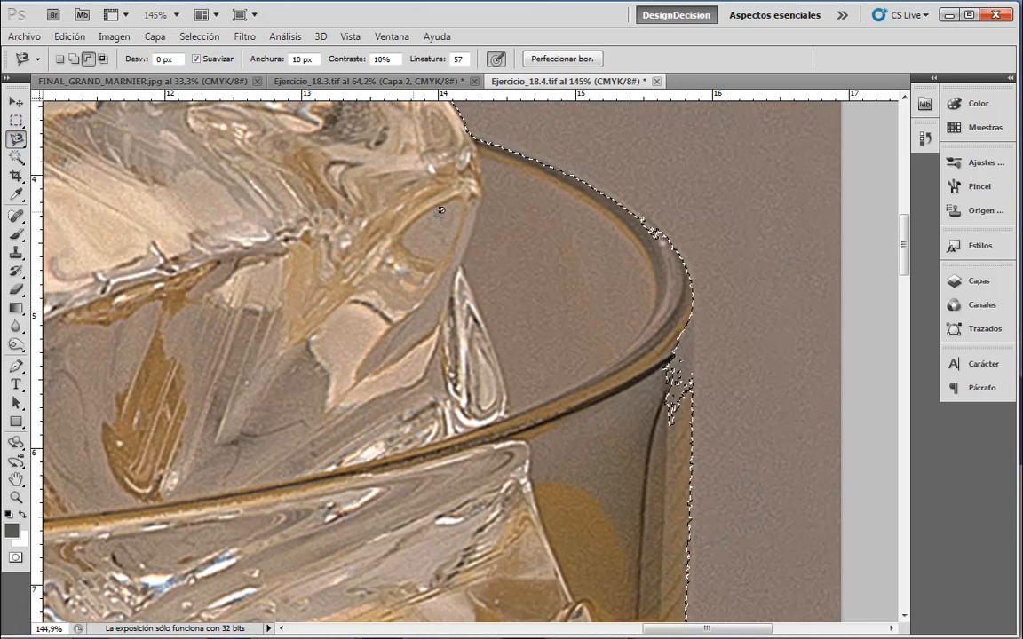
left_click(75, 60)
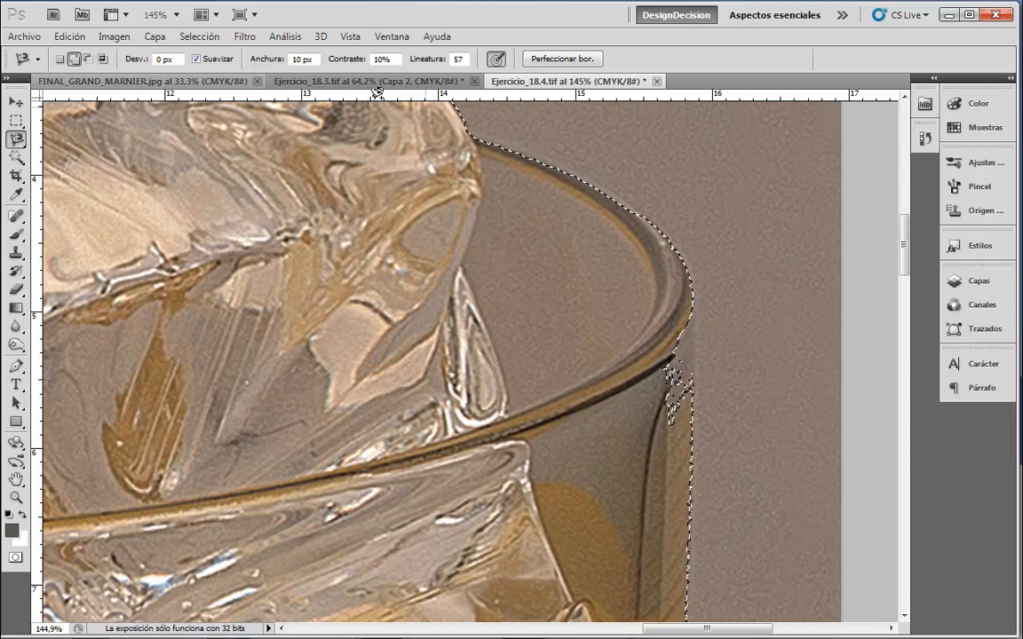
left_click(16, 138)
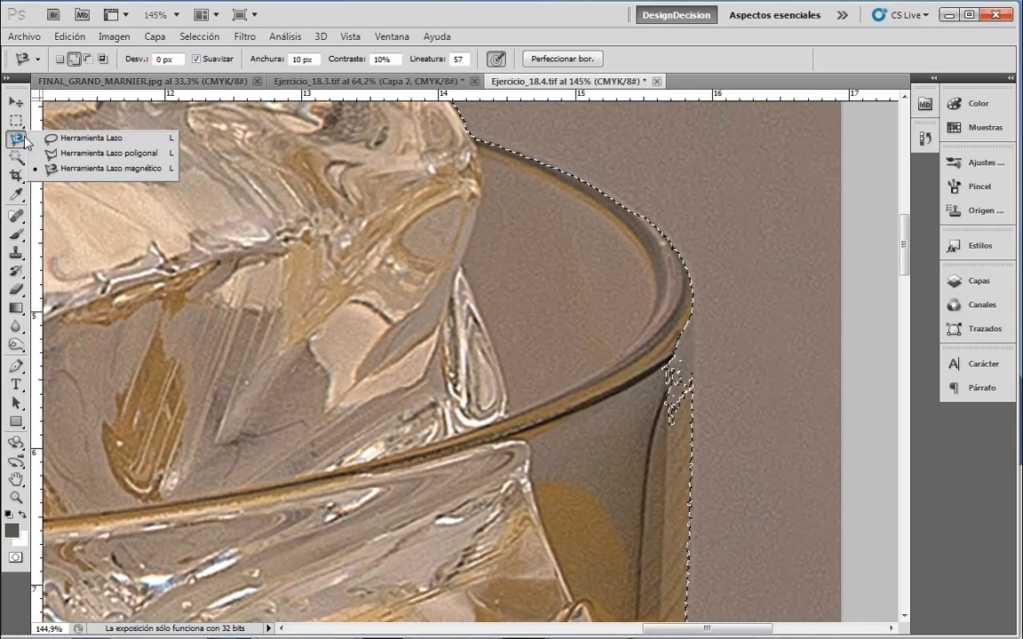
left_click(71, 153)
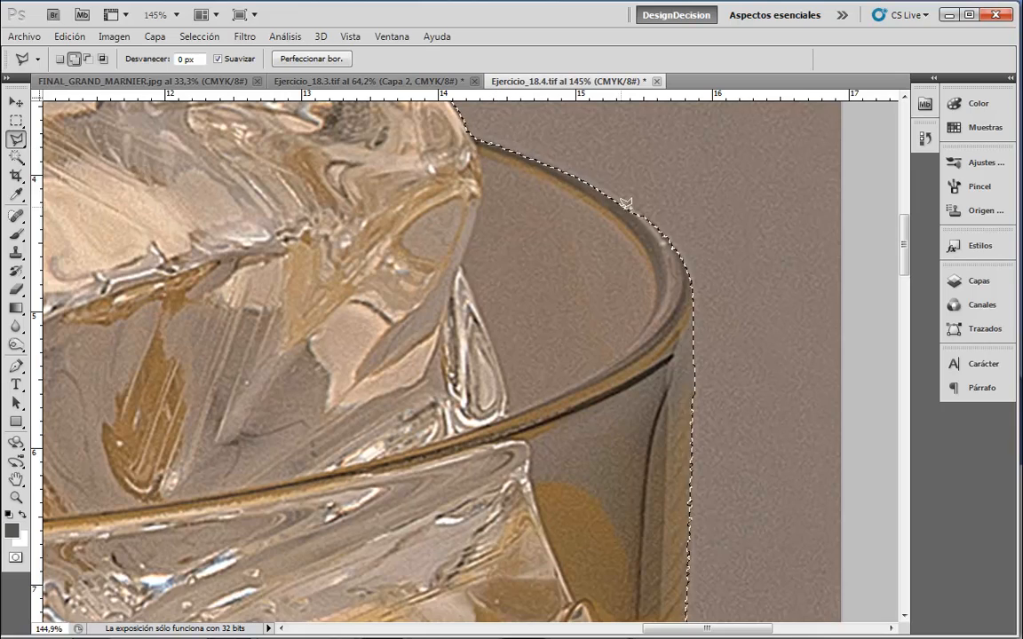
Add the glass's left rim and the edge just below it to the selection with the Polygonal Lasso, leaving a small margin outside
left_click_drag(581, 324, 772, 497)
left_click_drag(285, 287, 871, 246)
left_click_drag(308, 416, 817, 225)
left_click_drag(291, 453, 738, 174)
left_click_drag(675, 233, 691, 444)
left_click_drag(626, 299, 666, 431)
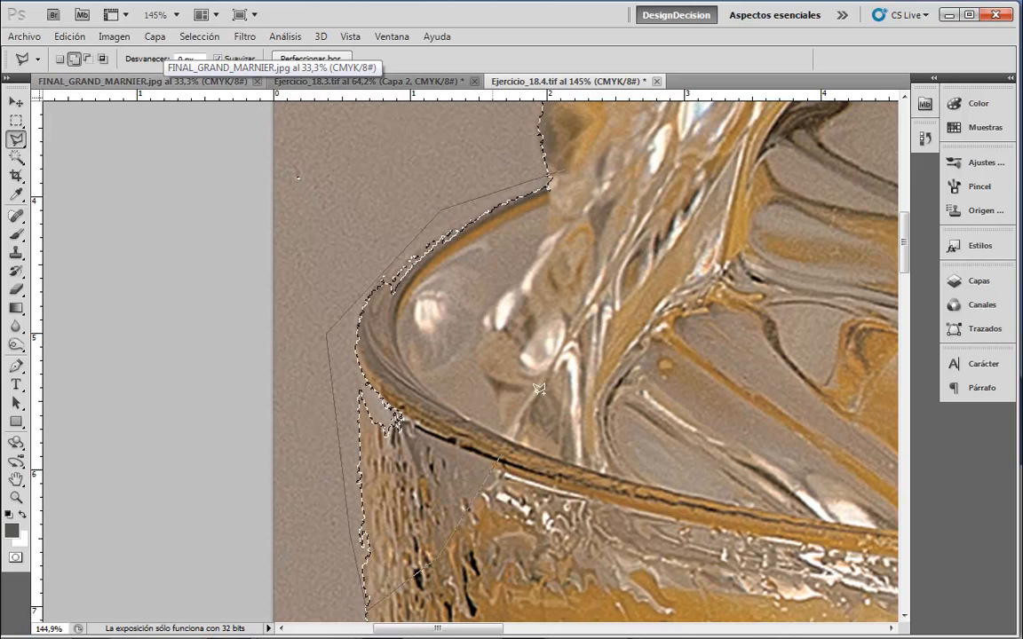
left_click(558, 170)
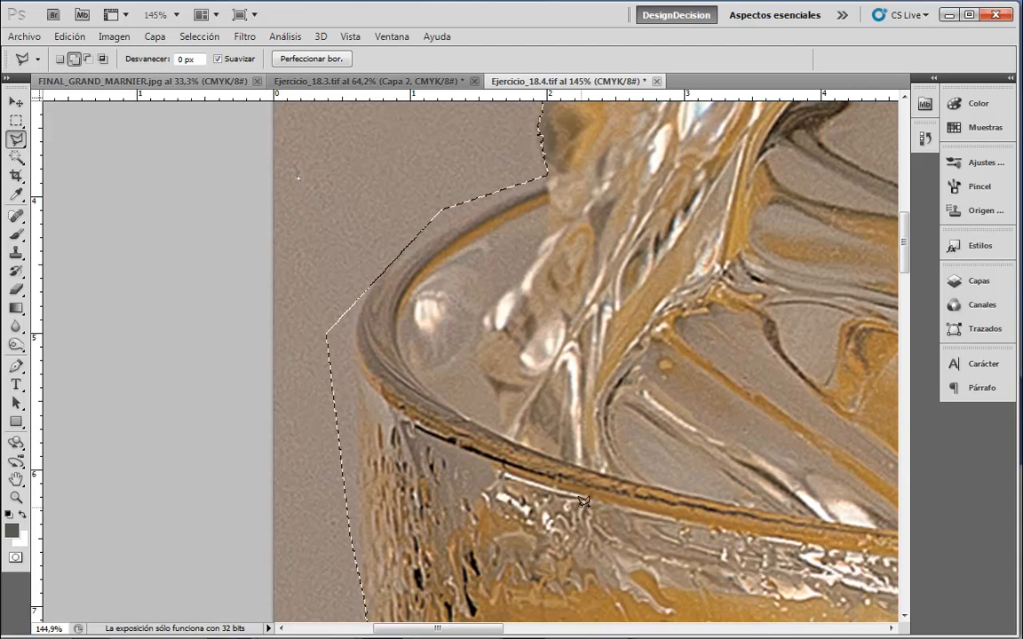
Extend the selection slightly beyond the glass's left and right sides below the rim with the Polygonal Lasso
scroll(585, 506, "down", 5)
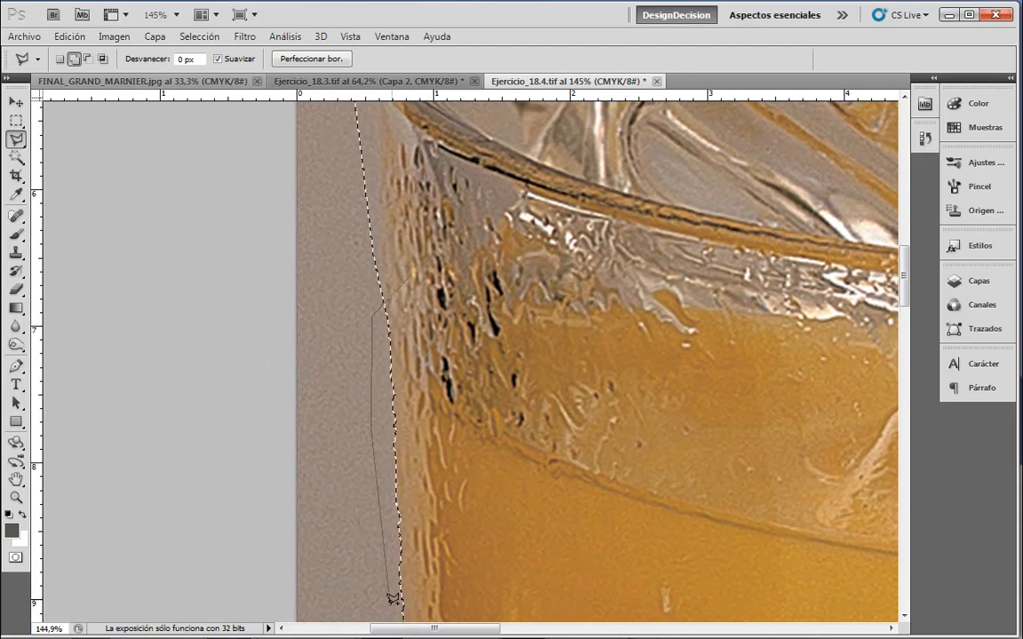
left_click(419, 277)
mouse_move(720, 462)
left_mouse_down()
mouse_move(274, 550)
mouse_move(177, 537)
left_mouse_up()
left_click_drag(821, 509, 187, 451)
mouse_move(866, 435)
left_mouse_down()
mouse_move(293, 427)
mouse_move(294, 570)
left_mouse_up()
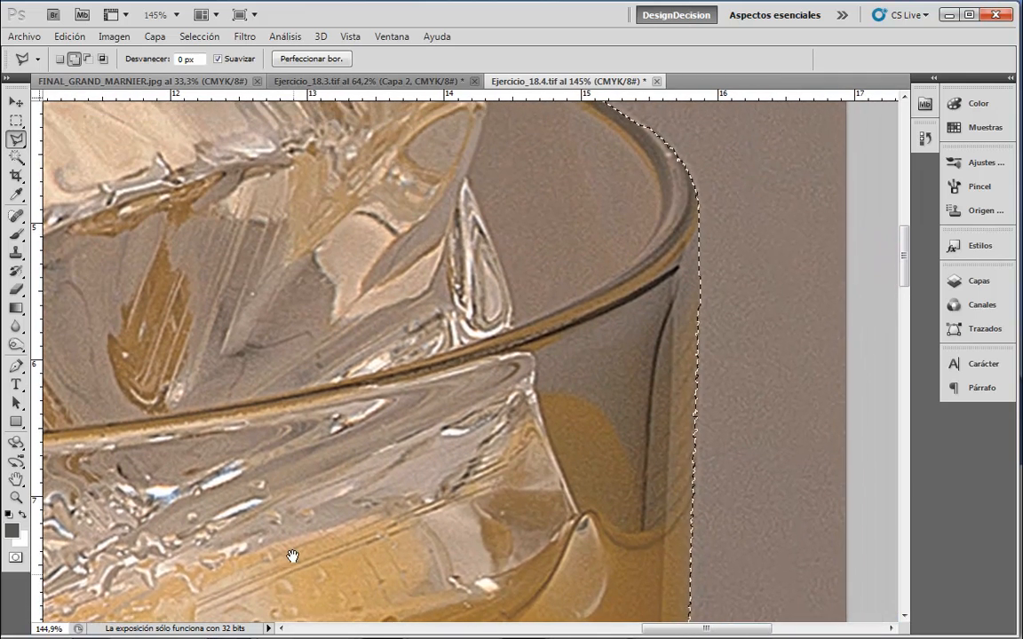
mouse_move(698, 197)
left_mouse_down()
mouse_move(721, 212)
mouse_move(706, 626)
mouse_move(699, 571)
mouse_move(664, 572)
mouse_move(582, 350)
mouse_move(619, 420)
mouse_move(660, 370)
mouse_move(677, 386)
left_mouse_up()
key("z")
mouse_move(740, 450)
left_mouse_down()
mouse_move(676, 279)
mouse_move(635, 233)
left_mouse_up()
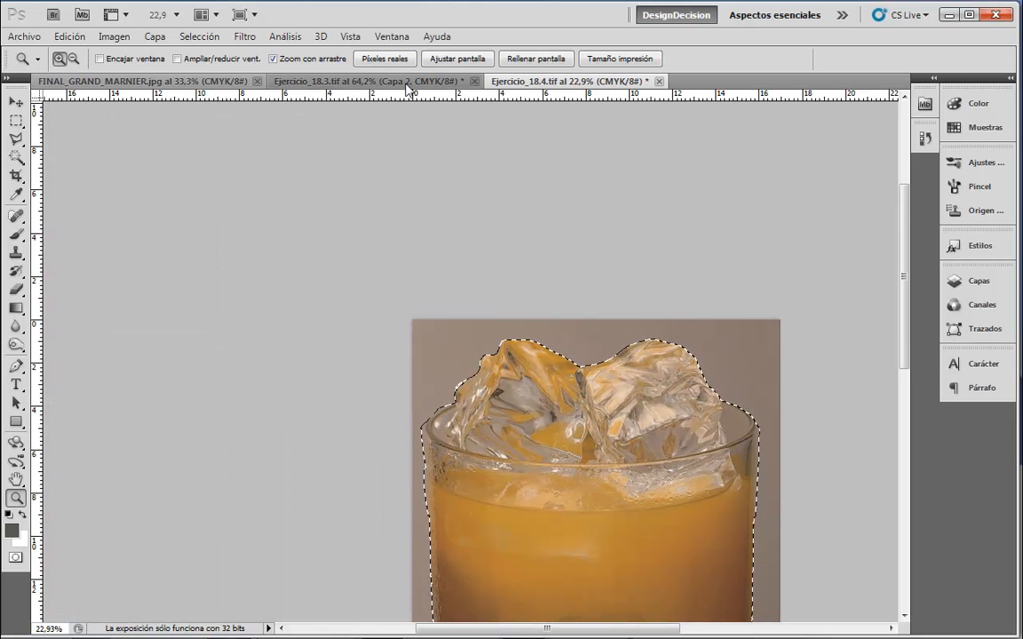
Try the glass cutout as a paste in Ejercicio_18.3.tif, undo it and return to Ejercicio_18.4.tif
left_click(357, 81)
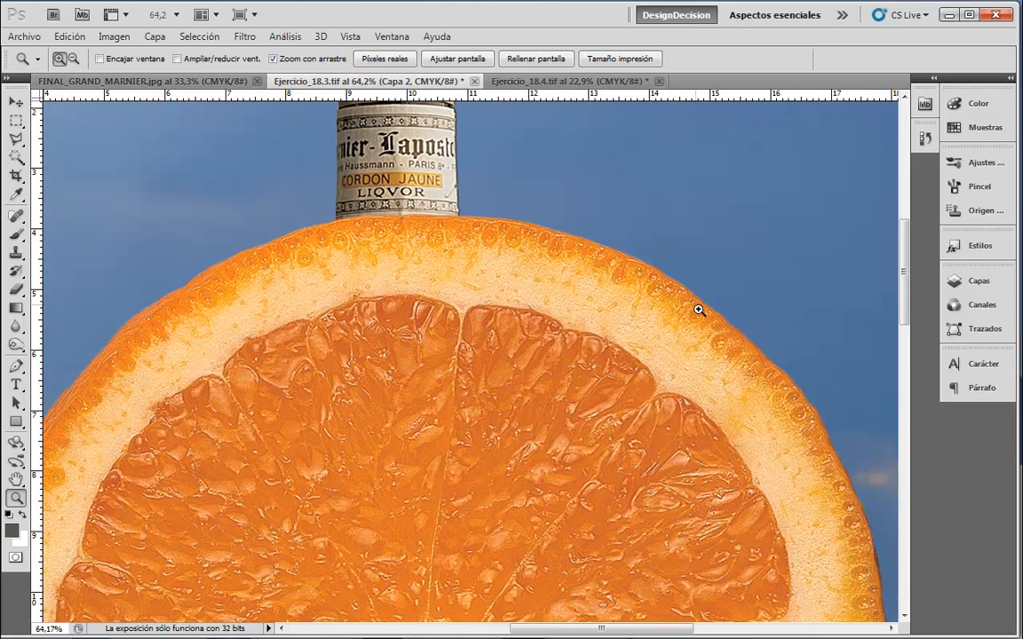
key("ctrl+v")
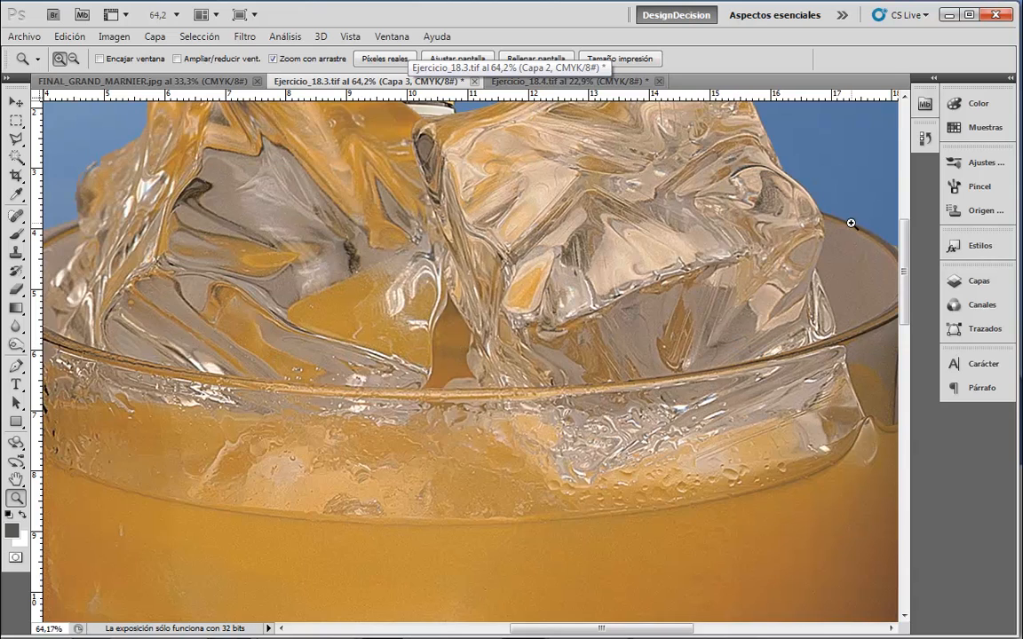
left_click_drag(811, 364, 401, 302)
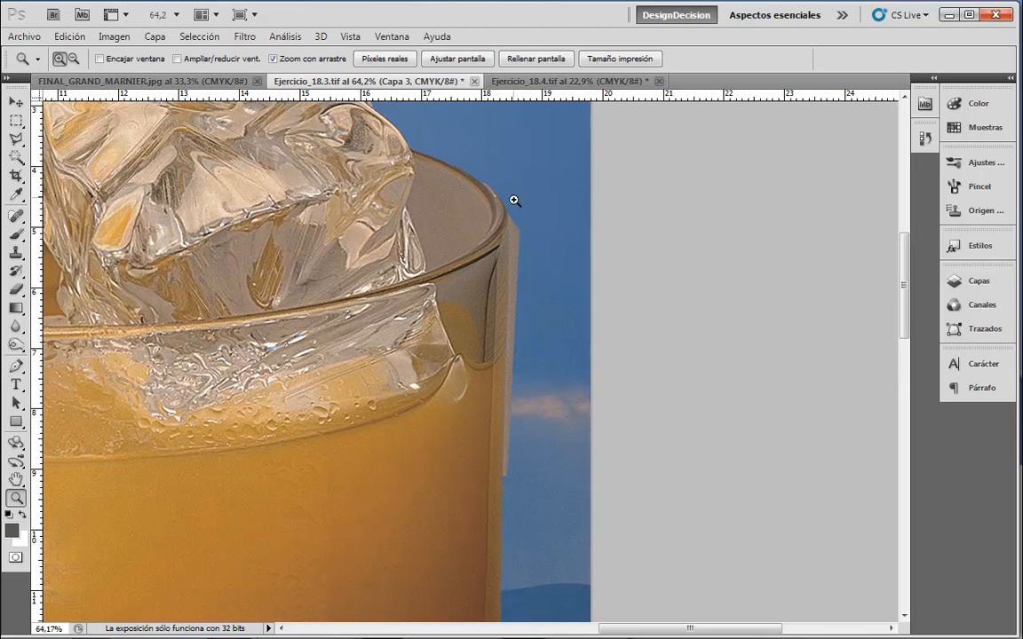
key("ctrl+z")
left_click(584, 80)
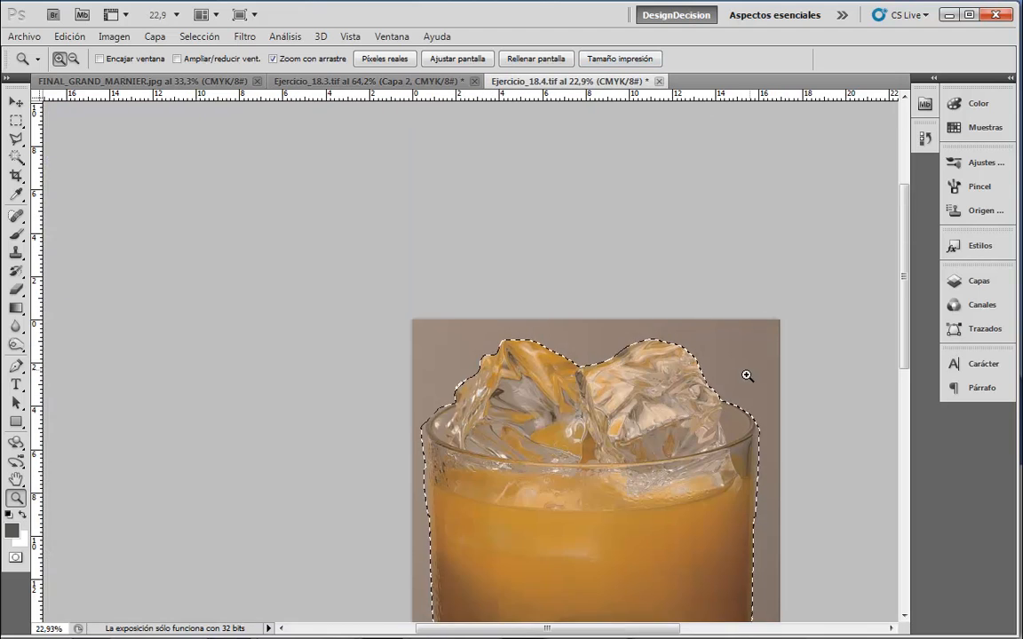
Extend the selection outward around the glass's upper right rim with the Polygonal Lasso to leave a wider margin
left_click_drag(760, 411, 784, 539)
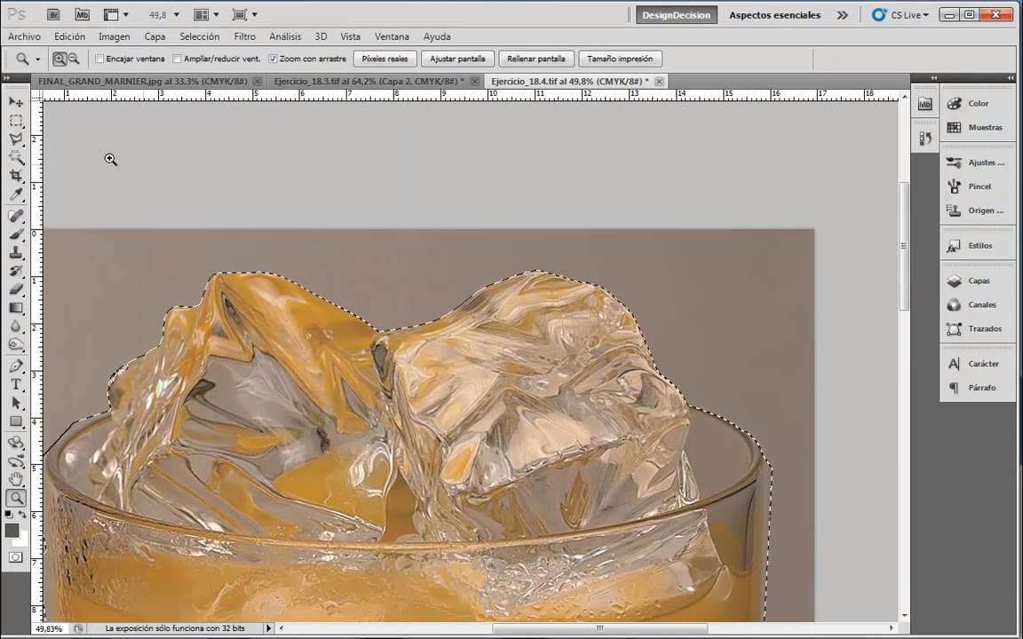
left_click(16, 139)
left_click(692, 399)
left_click(770, 440)
left_click(781, 475)
left_click(750, 495)
double_click(729, 468)
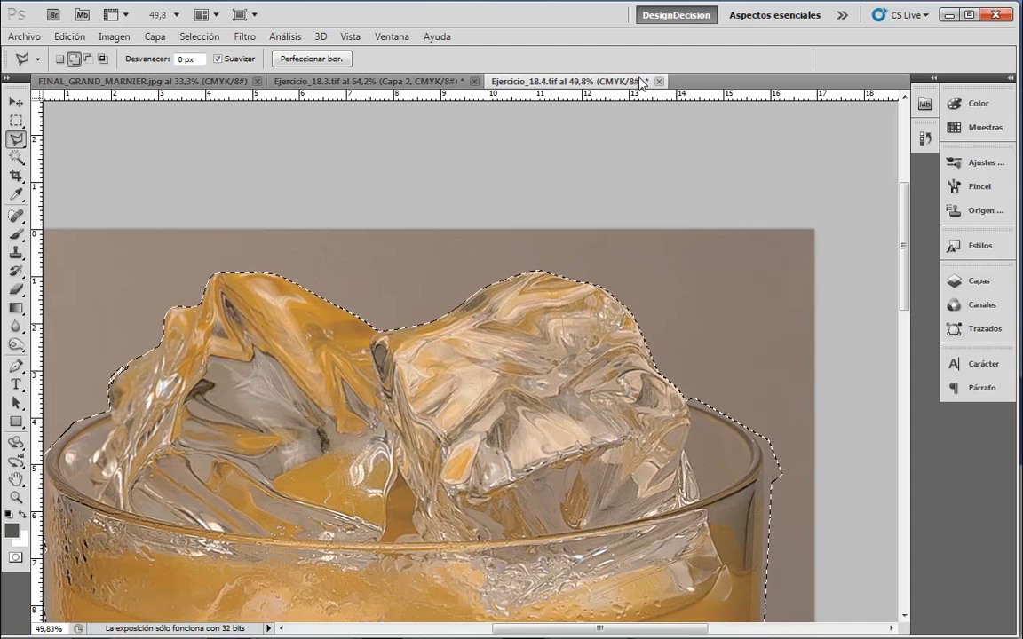
Copy the selected glass with ice into the composite Ejercicio_18.3.tif as a new layer
left_click(364, 80)
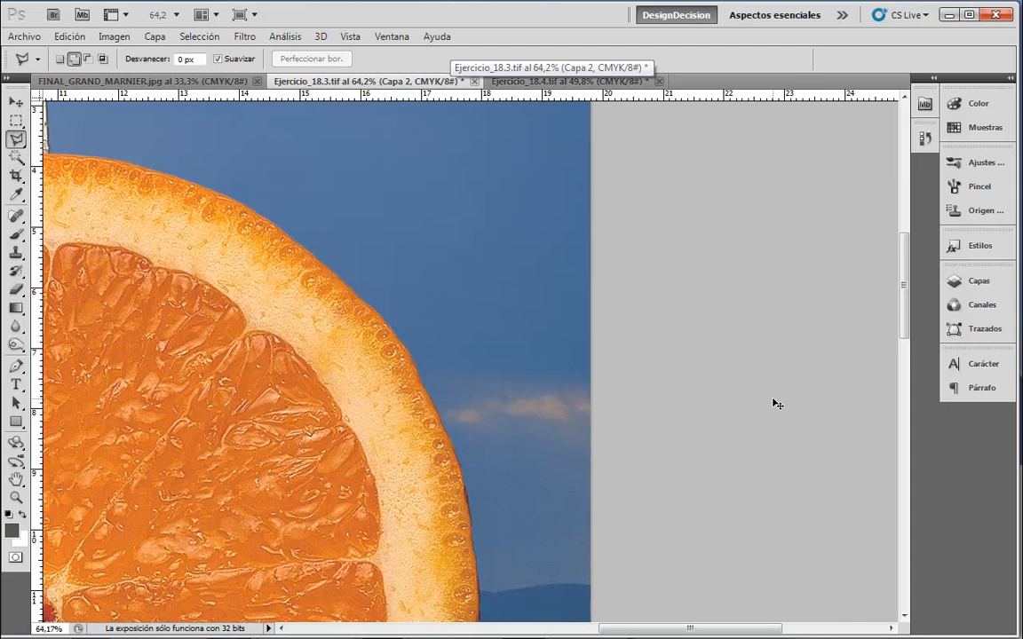
key("ctrl+v")
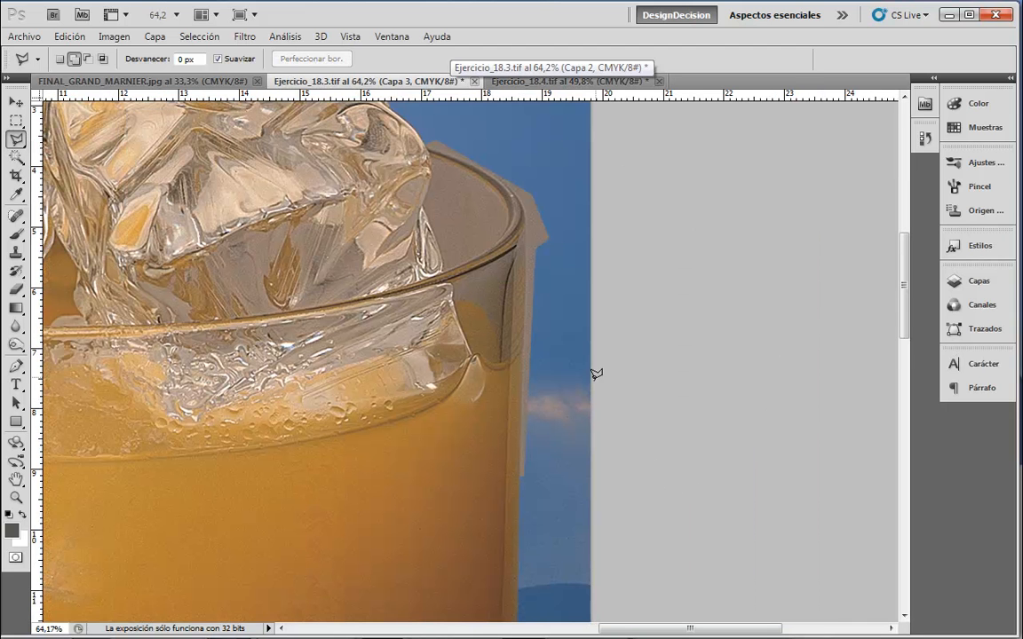
key("z")
mouse_move(588, 376)
left_mouse_down()
mouse_move(566, 317)
mouse_move(598, 407)
mouse_move(595, 372)
left_mouse_up()
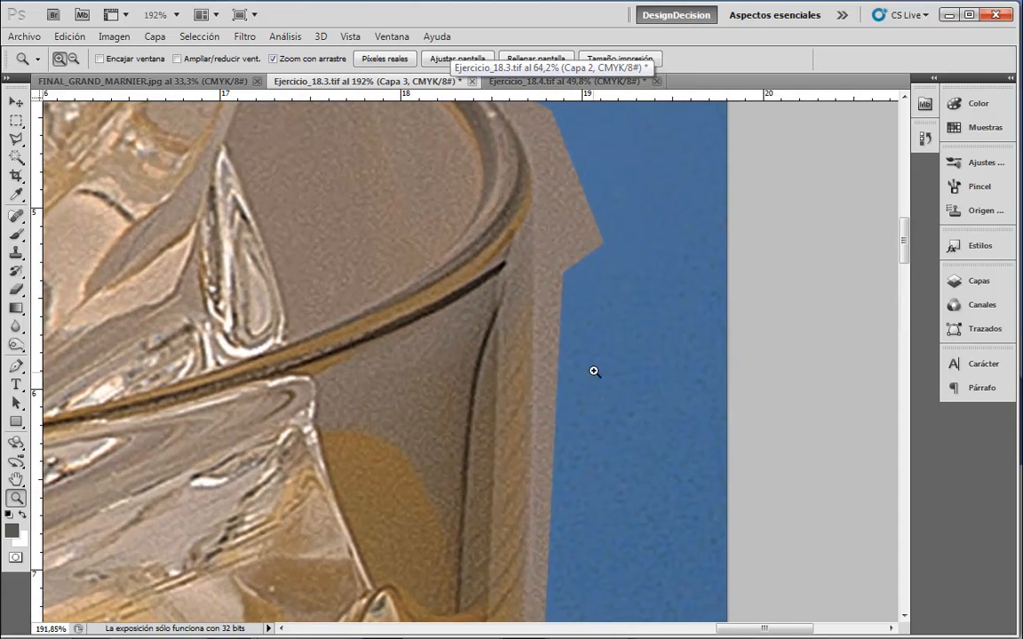
left_click_drag(610, 275, 667, 507)
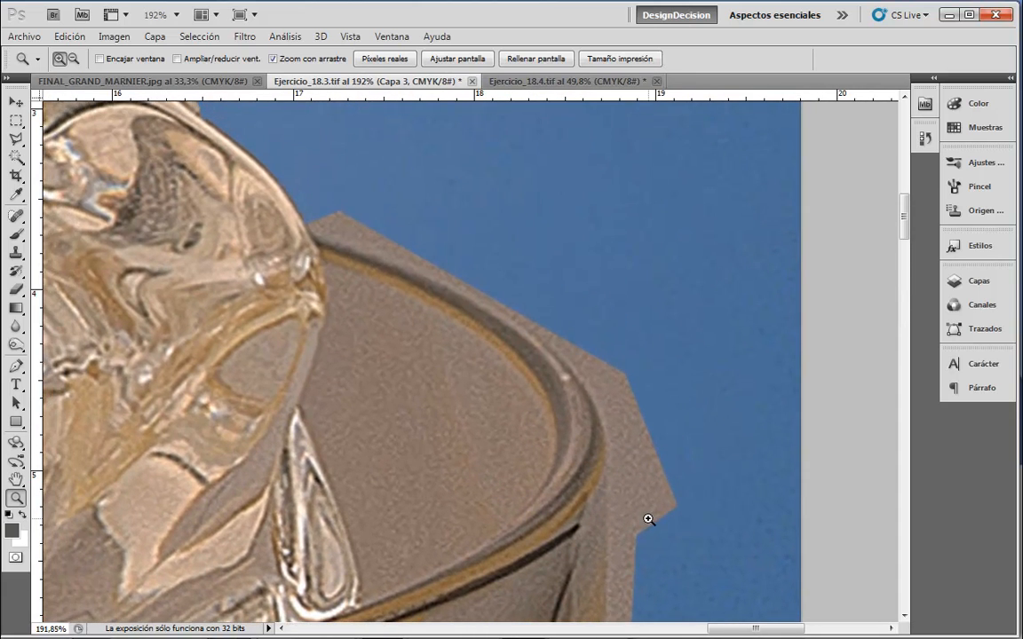
Try to erase the grey-brown fringe outside the glass's upper right rim with a 7 px Eraser, and undo the strokes
left_click(16, 290)
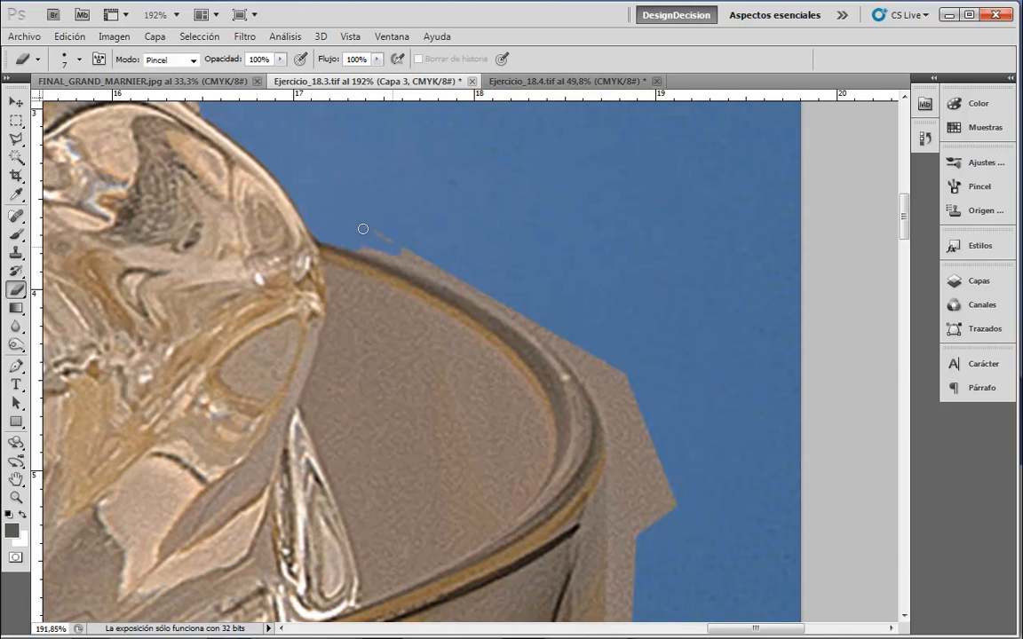
left_click_drag(459, 284, 572, 384)
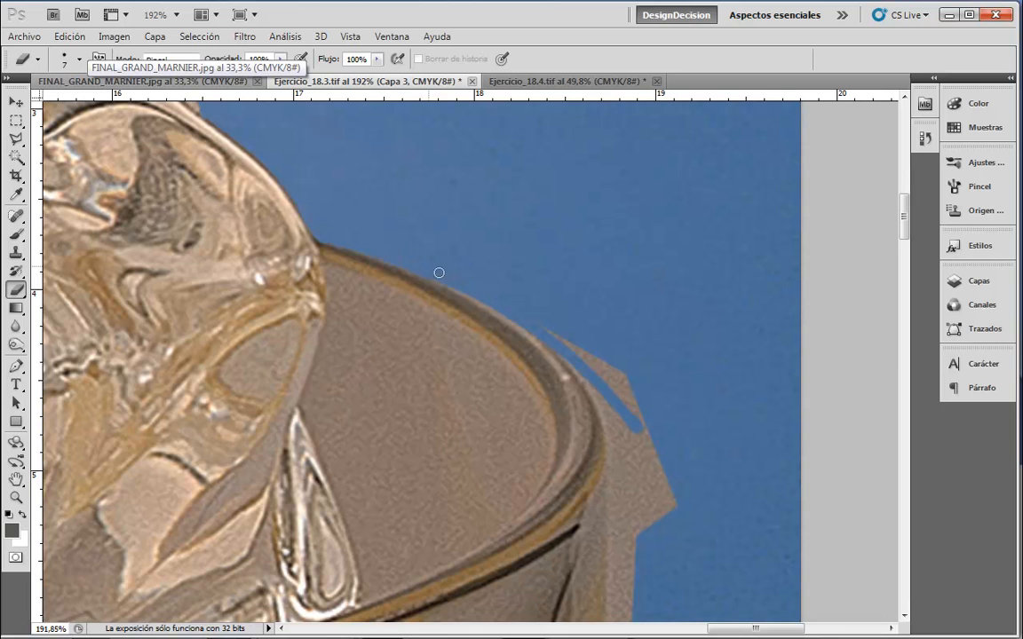
left_click_drag(522, 328, 568, 373)
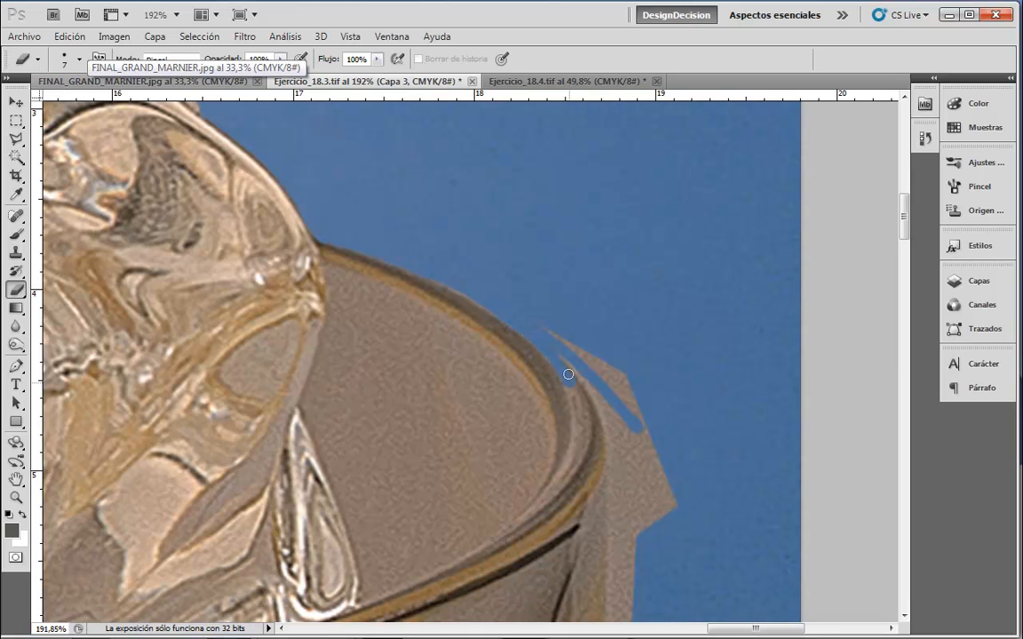
key("ctrl+alt+z")
key("ctrl+alt+z")
key("ctrl+alt+z")
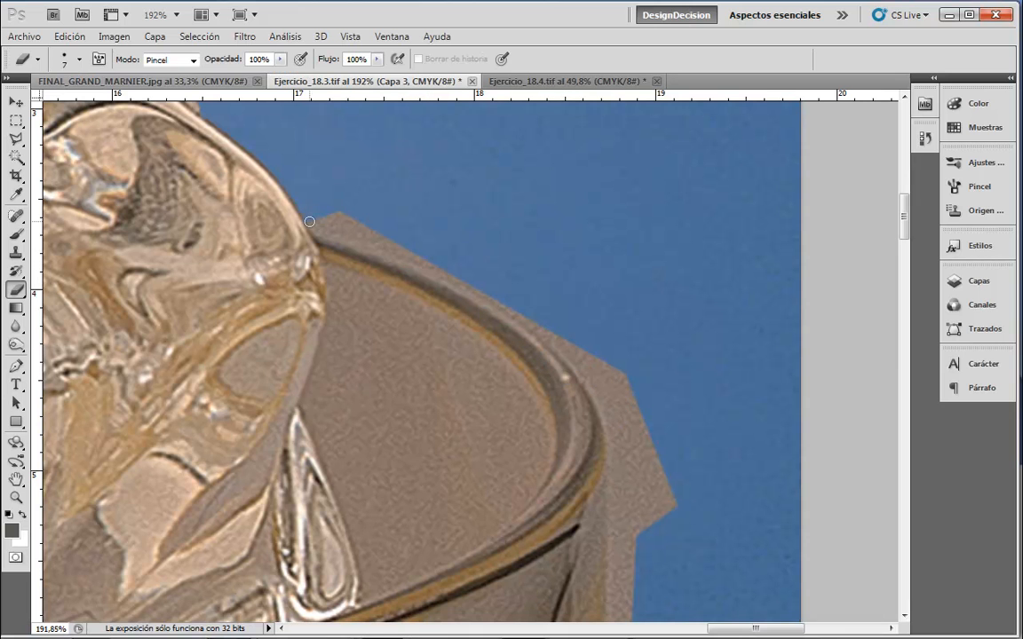
Erase the grey-brown fringe outside the glass's upper right rim on Capa 3 with the 7 px Eraser
mouse_move(336, 235)
left_mouse_down()
mouse_move(496, 307)
mouse_move(572, 364)
mouse_move(602, 411)
mouse_move(630, 561)
left_mouse_up()
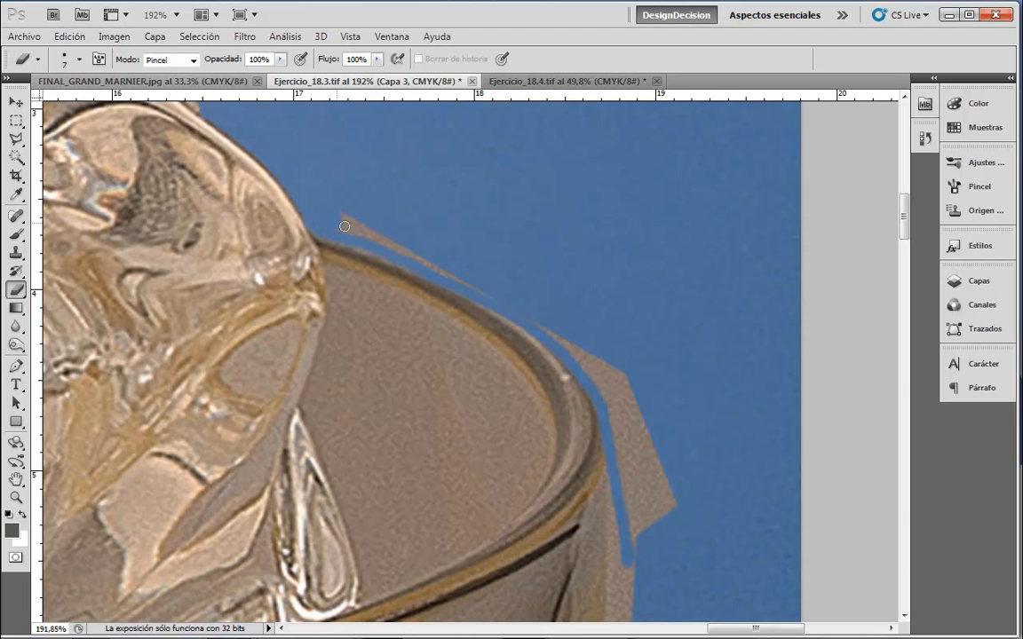
left_click_drag(400, 248, 469, 288)
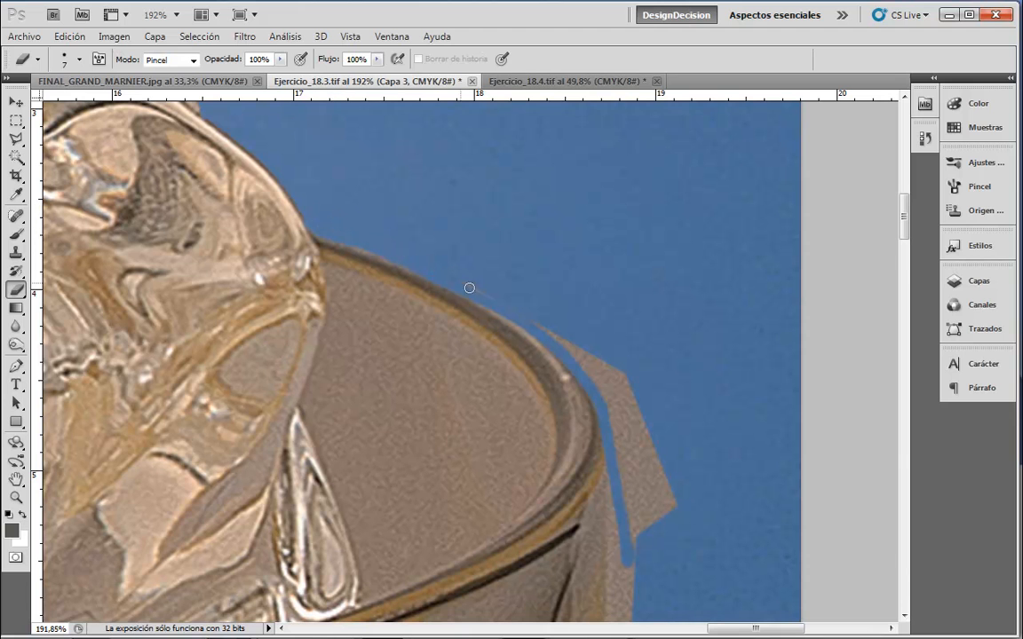
left_click_drag(551, 334, 636, 456)
mouse_move(690, 508)
left_mouse_down()
mouse_move(691, 414)
mouse_move(713, 331)
left_mouse_up()
left_click_drag(637, 334, 648, 478)
Erase the fringe along the upper part of the glass's right wall, following the glass edge downward
mouse_move(603, 170)
left_mouse_down()
mouse_move(629, 191)
mouse_move(685, 307)
left_mouse_up()
mouse_move(637, 209)
left_mouse_down()
mouse_move(666, 277)
mouse_move(651, 276)
mouse_move(670, 350)
mouse_move(654, 303)
mouse_move(654, 366)
left_mouse_up()
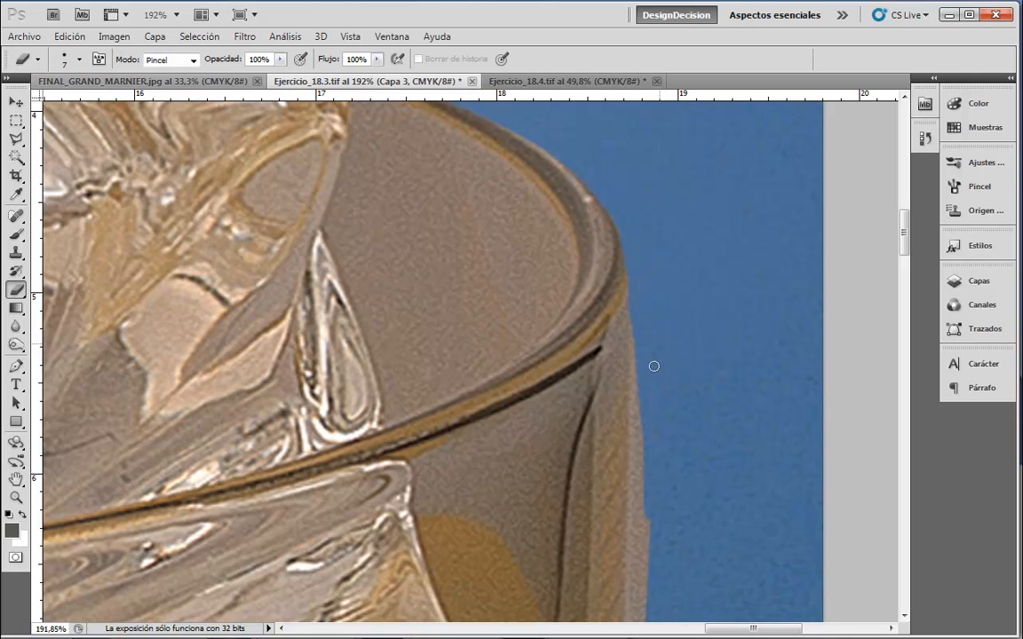
left_click_drag(679, 422, 666, 282)
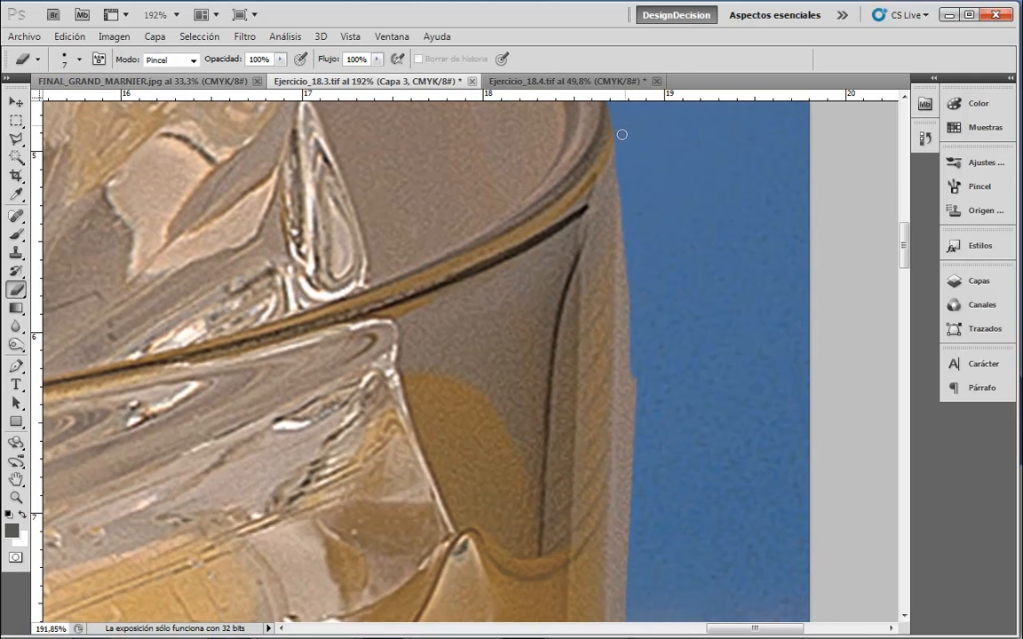
left_click_drag(618, 164, 621, 463)
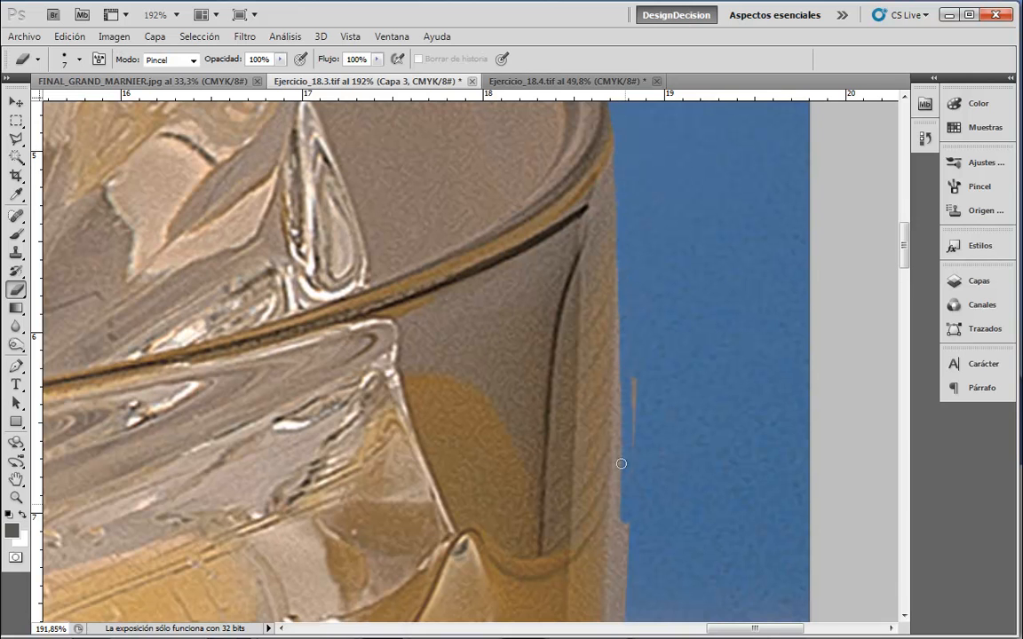
left_click_drag(619, 256, 612, 586)
mouse_move(627, 494)
left_mouse_down()
mouse_move(617, 575)
mouse_move(630, 576)
mouse_move(657, 423)
mouse_move(635, 306)
left_mouse_up()
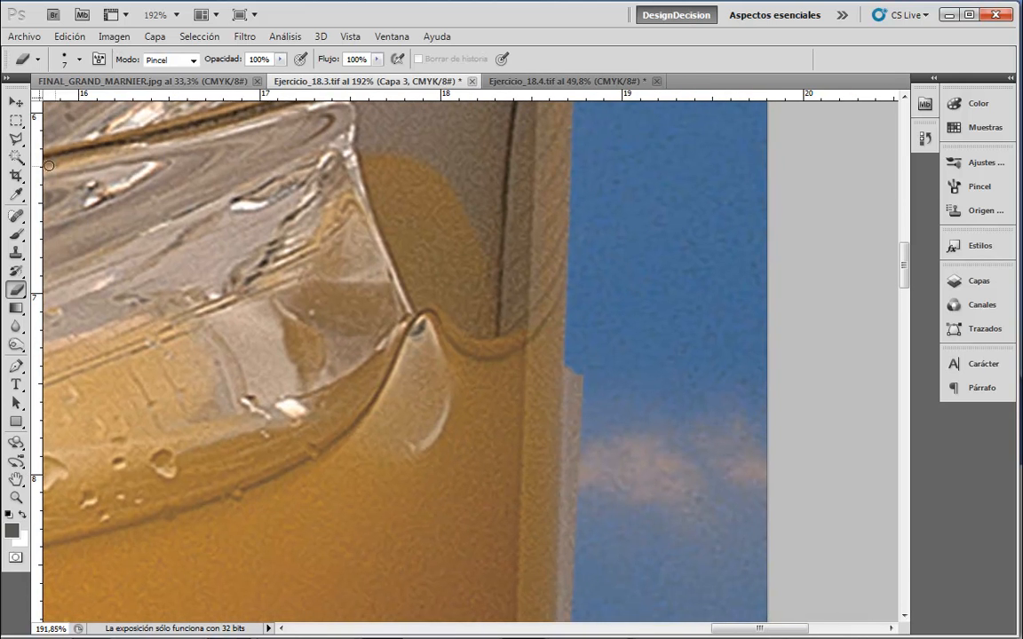
Outline the remaining straight fringe on the glass's right wall with the Polygonal Lasso, delete it and deselect
left_click(15, 139)
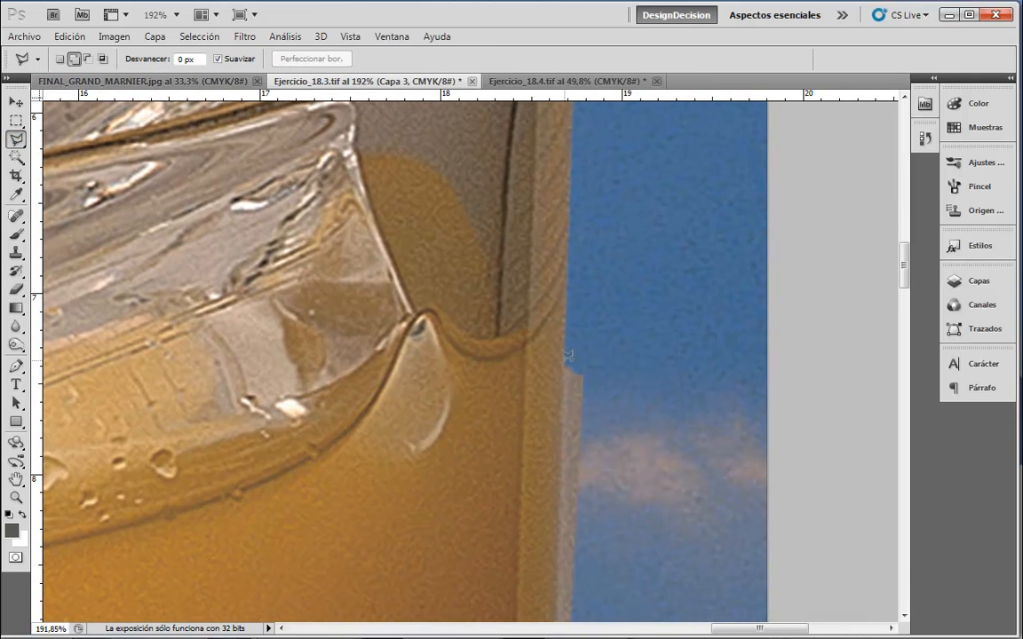
left_click(566, 348)
scroll(559, 589, "down", 5)
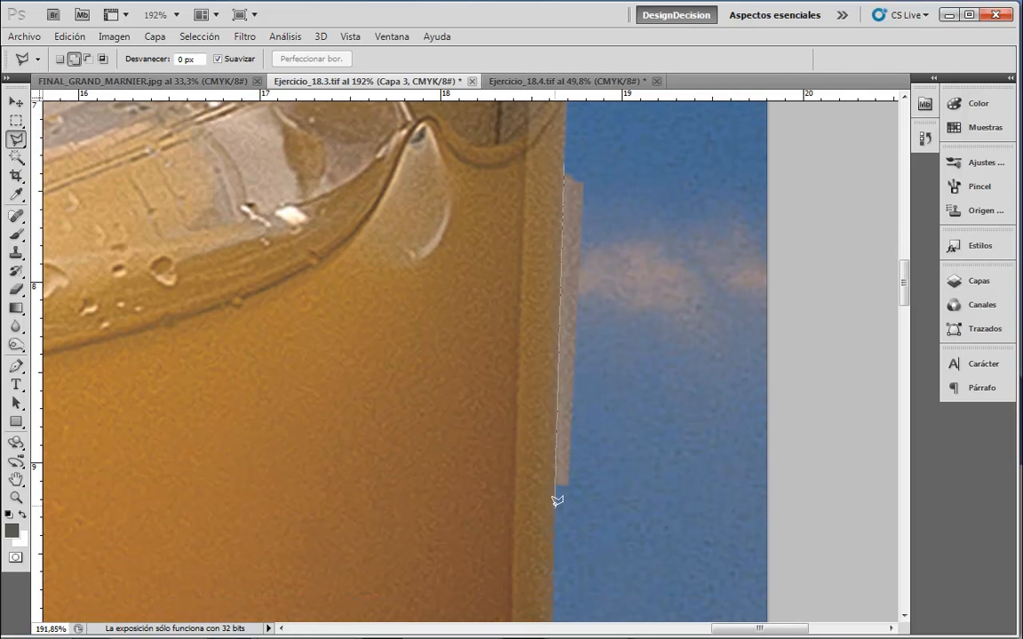
left_click(557, 513)
left_click(627, 523)
left_click(629, 144)
left_click(565, 163)
key("Delete")
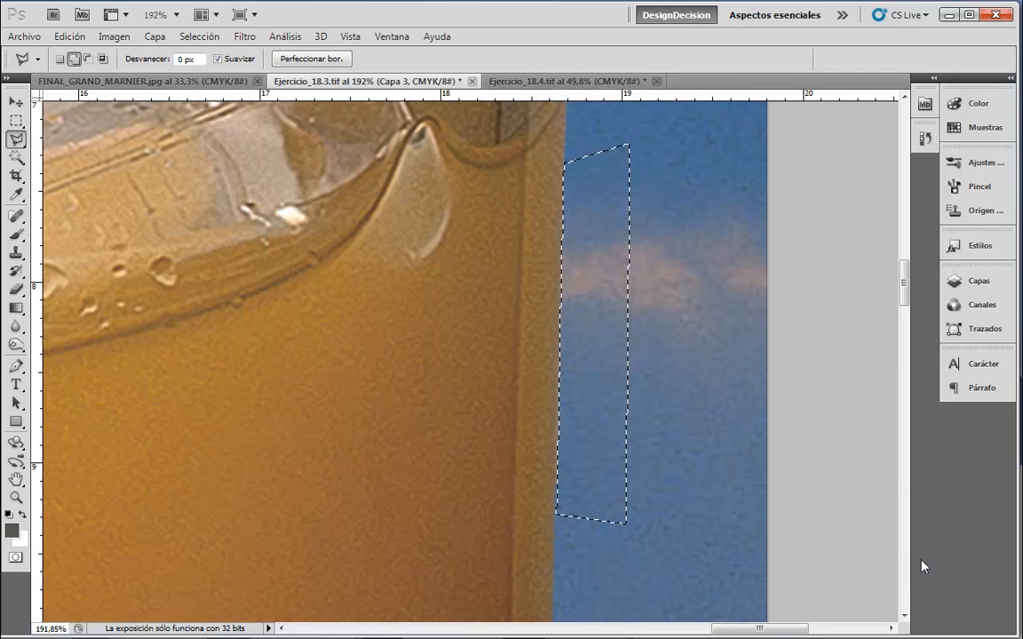
key("ctrl+d")
Outline the fringe along the glass's left wall below the rim with the Polygonal Lasso, delete it and deselect
key("space")
mouse_move(510, 430)
left_mouse_down()
mouse_move(539, 451)
mouse_move(791, 524)
left_mouse_up()
mouse_move(295, 349)
left_mouse_down()
mouse_move(642, 473)
mouse_move(825, 515)
left_mouse_up()
left_click_drag(379, 371, 879, 453)
left_click_drag(147, 346, 884, 468)
left_click_drag(116, 323, 570, 445)
mouse_move(527, 406)
left_mouse_down()
mouse_move(543, 429)
mouse_move(521, 424)
left_mouse_up()
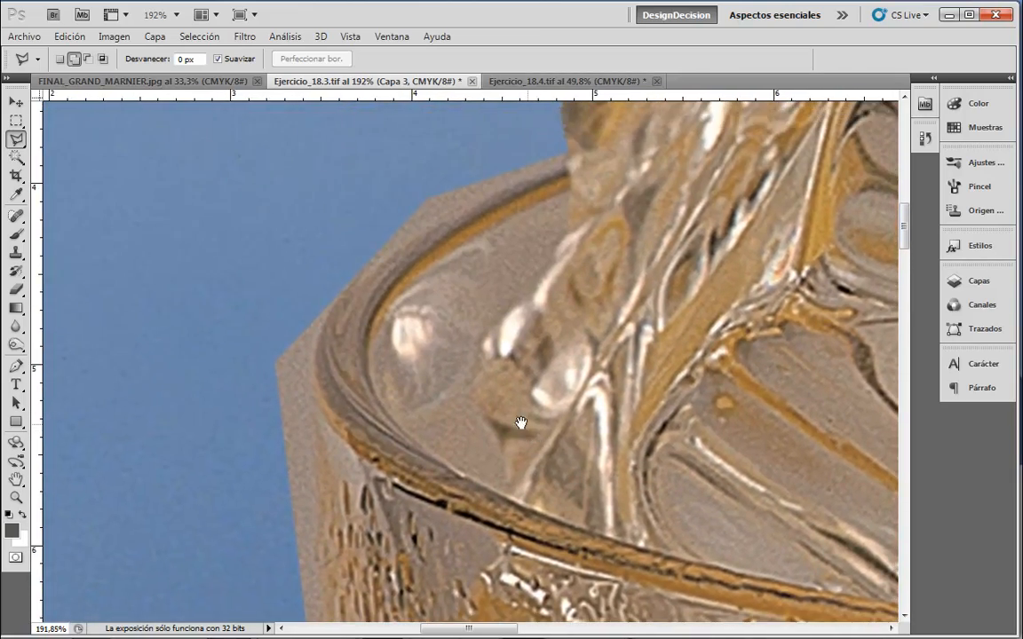
left_click(313, 377)
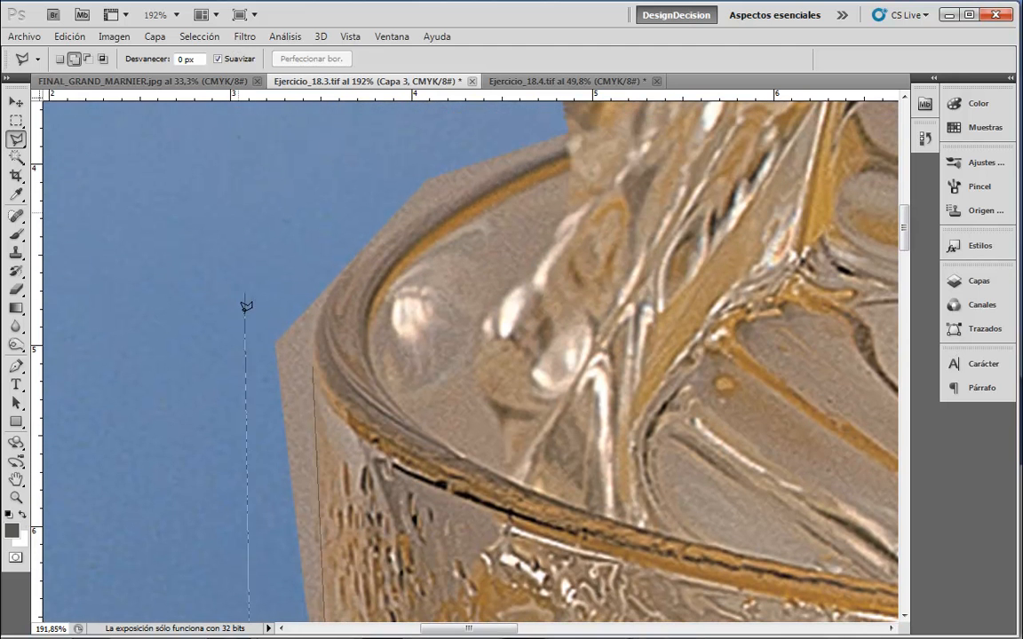
double_click(314, 360)
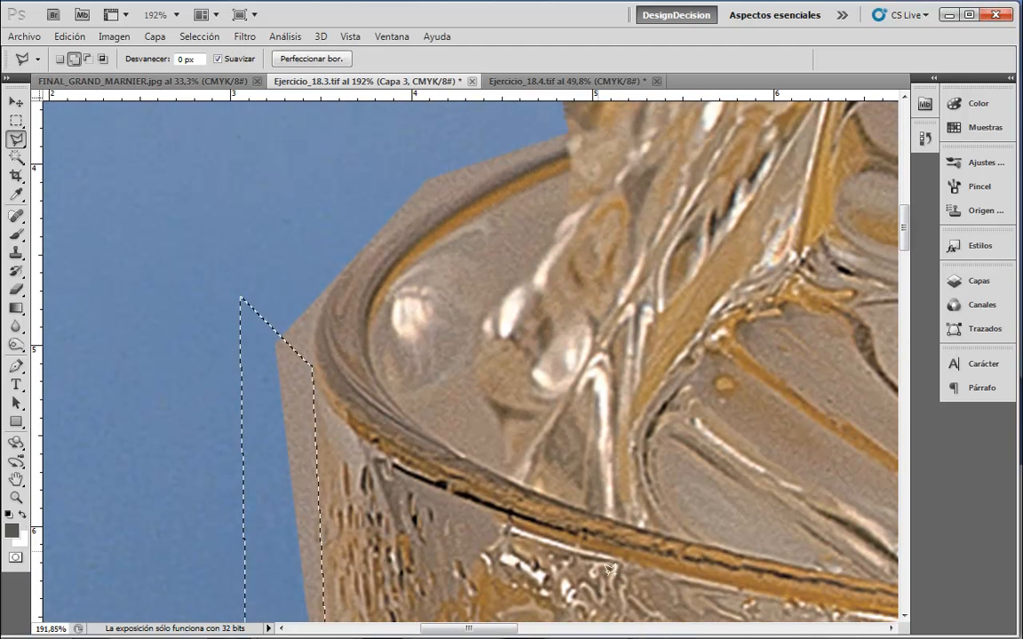
key("ctrl+d")
Outline the ragged fringe where the glass's left wall overlaps the orange slice, delete it and deselect
left_click_drag(622, 514, 589, 142)
left_click_drag(384, 591, 351, 160)
left_click_drag(404, 552, 404, 335)
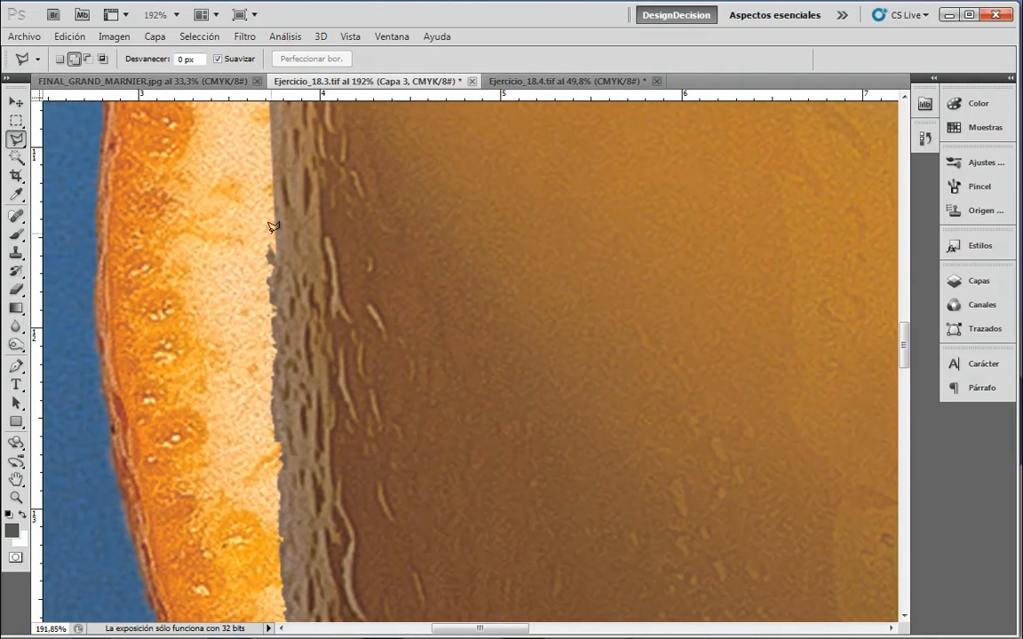
left_click(275, 249)
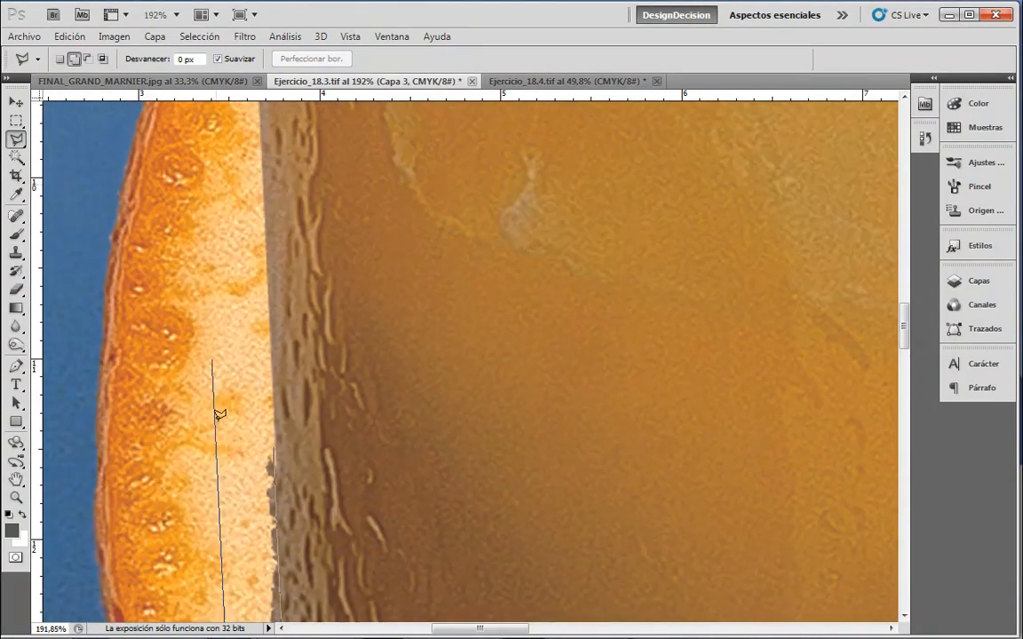
left_click(231, 416)
double_click(272, 436)
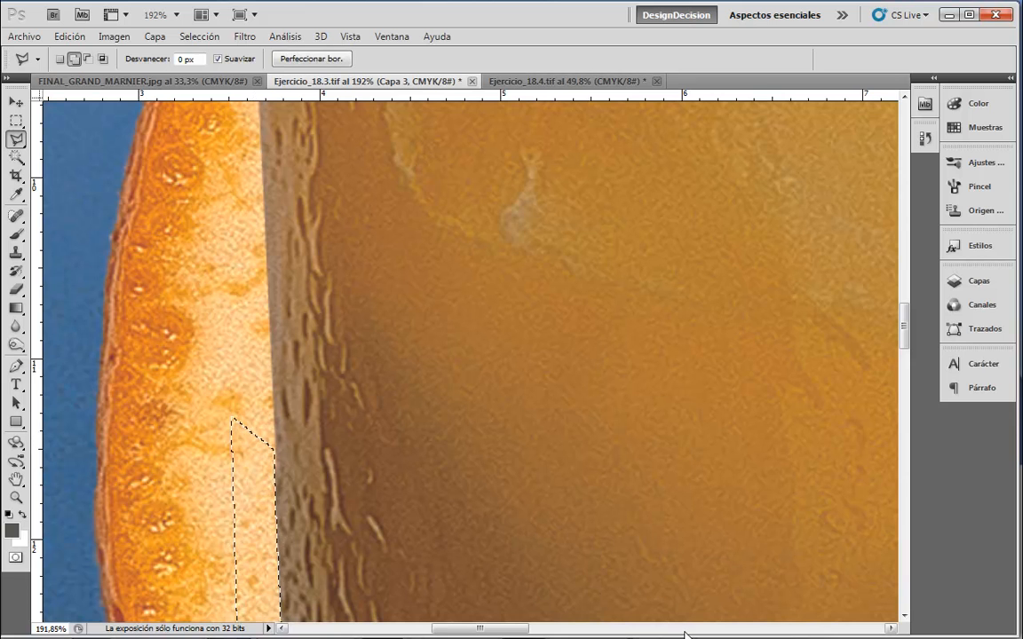
key("Delete")
key("ctrl+d")
Erase the fringe outside the glass's upper left rim with the 7 px Eraser
left_click_drag(572, 368, 522, 597)
left_click_drag(465, 115, 495, 336)
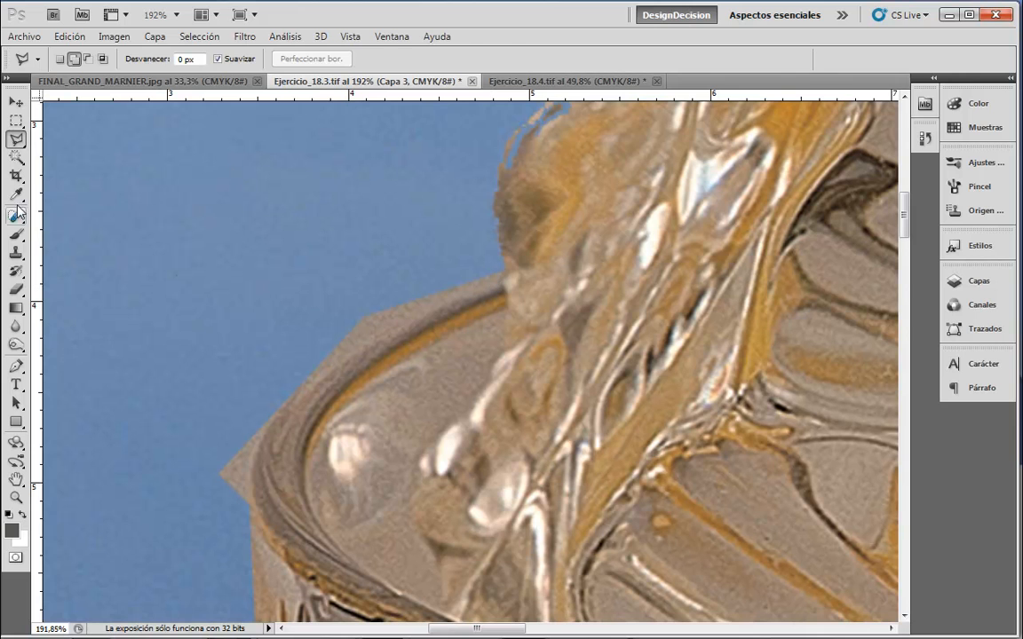
left_click(17, 288)
left_click_drag(240, 503, 205, 410)
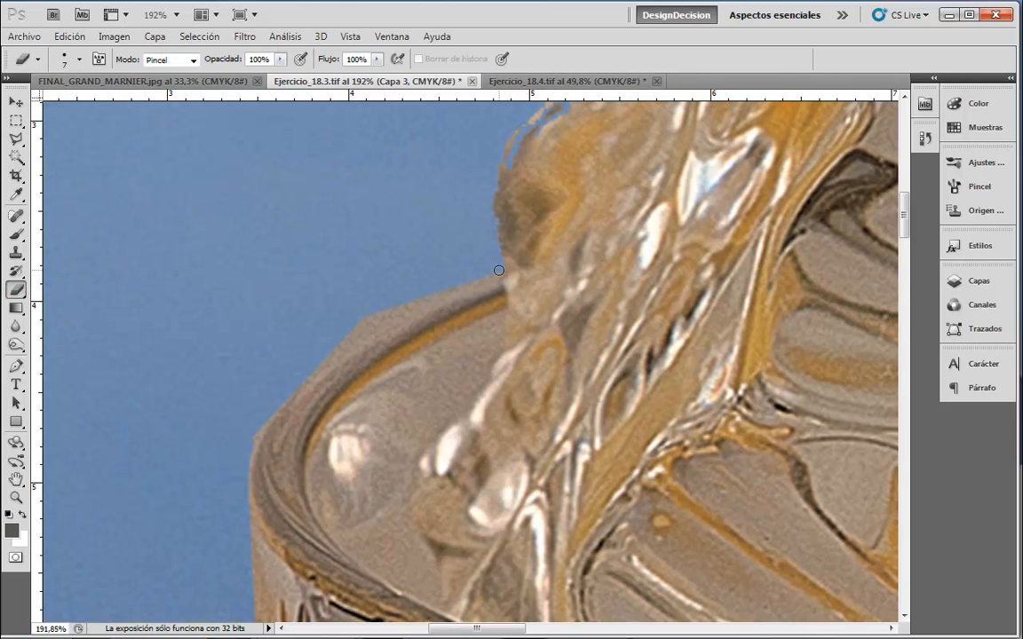
mouse_move(402, 314)
left_mouse_down()
mouse_move(298, 331)
mouse_move(245, 380)
mouse_move(242, 520)
left_mouse_up()
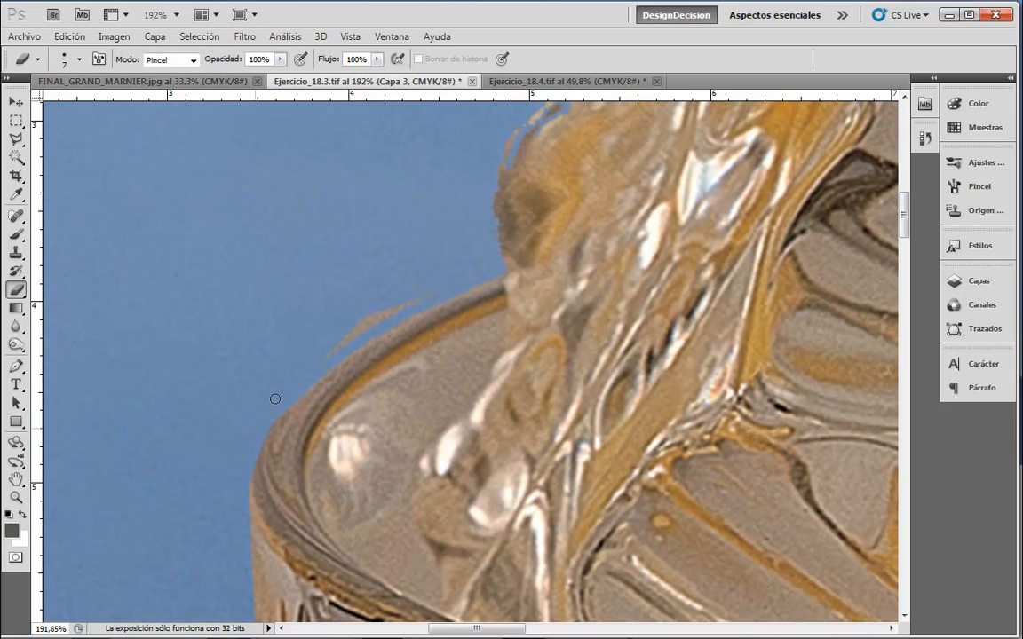
Erase the ragged remnants along the outer edge of the left ice cube above the rim
left_click_drag(616, 303, 530, 502)
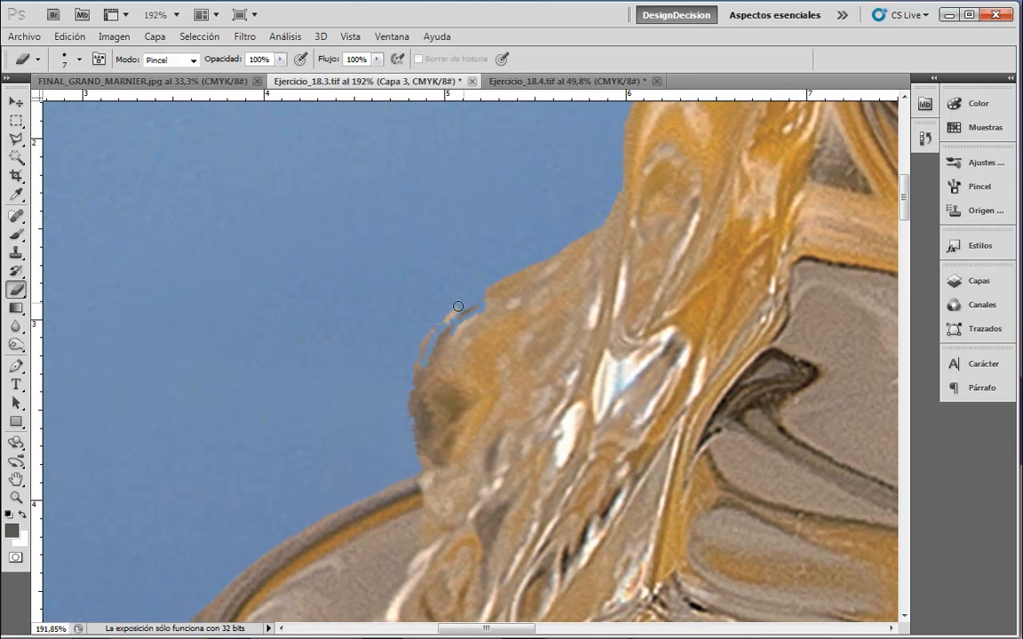
left_click_drag(426, 338, 411, 407)
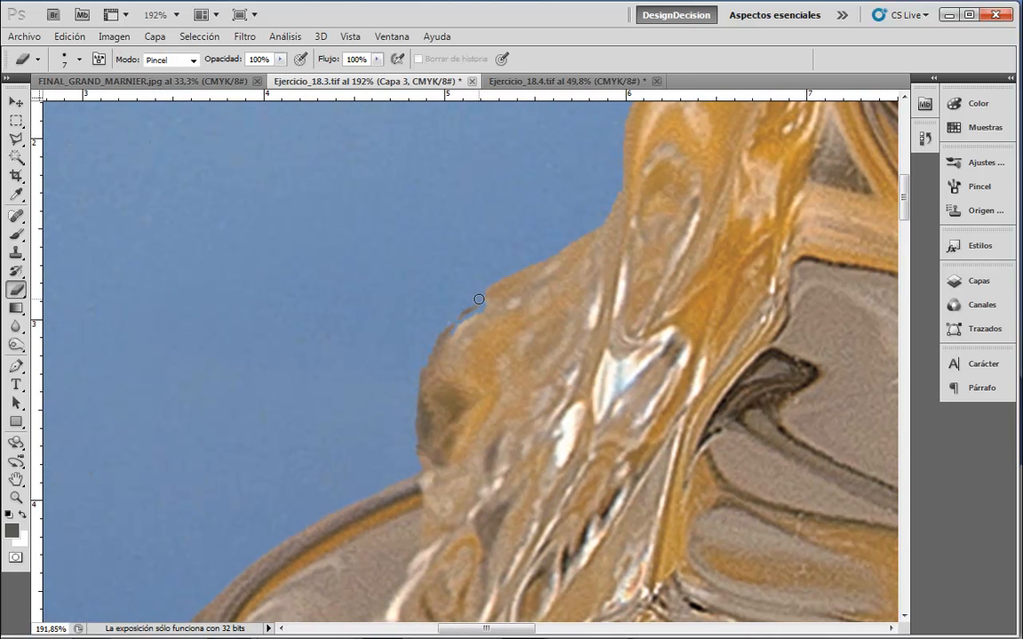
left_click_drag(414, 415, 417, 460)
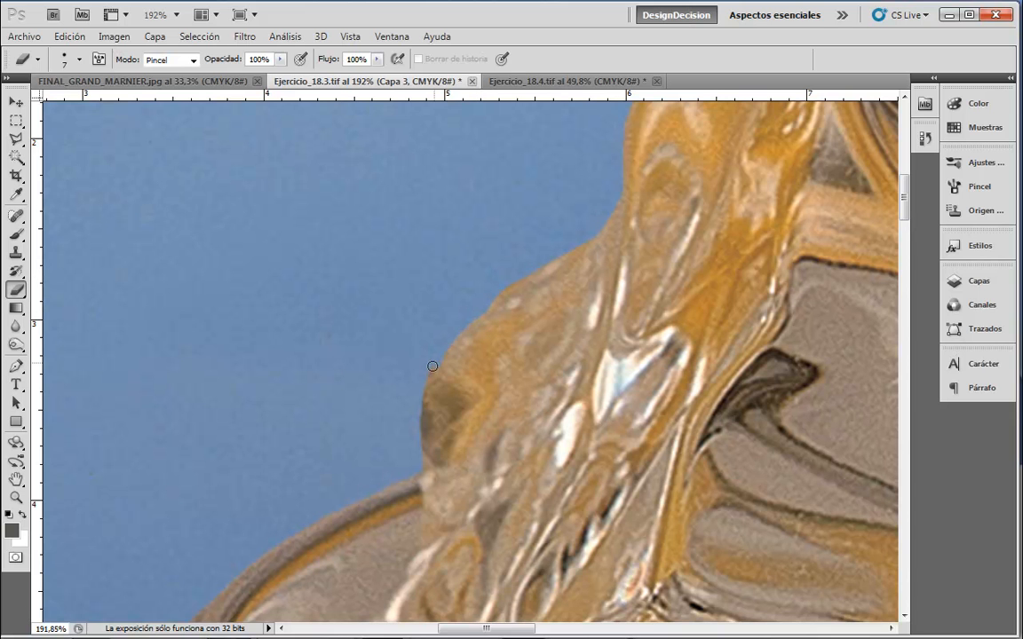
Soften the outer edge of the left ice cube with the Blur tool at 20 px and 50% intensity
left_click_drag(584, 267, 365, 475)
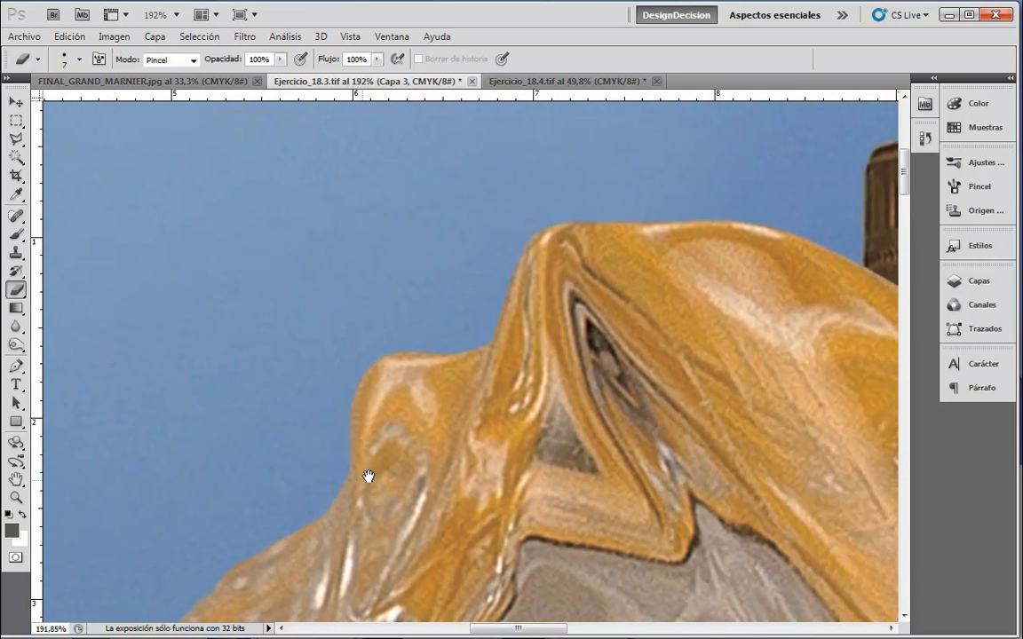
left_click_drag(787, 481, 236, 488)
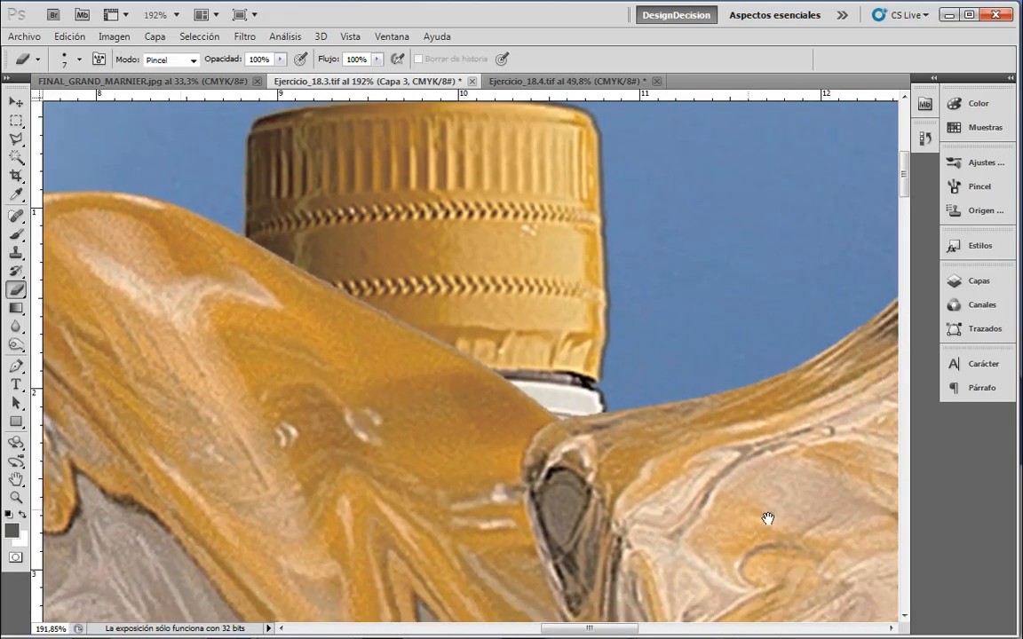
left_click_drag(767, 518, 303, 456)
left_click_drag(363, 498, 710, 477)
left_click_drag(293, 474, 737, 437)
left_click_drag(193, 438, 826, 273)
left_click(16, 326)
left_click_drag(492, 436, 509, 341)
mouse_move(578, 250)
left_mouse_down()
mouse_move(674, 207)
mouse_move(699, 128)
left_mouse_up()
mouse_move(713, 238)
left_mouse_down()
mouse_move(667, 334)
mouse_move(481, 557)
mouse_move(478, 532)
left_mouse_up()
mouse_move(537, 450)
left_mouse_down()
mouse_move(596, 449)
mouse_move(640, 361)
left_mouse_up()
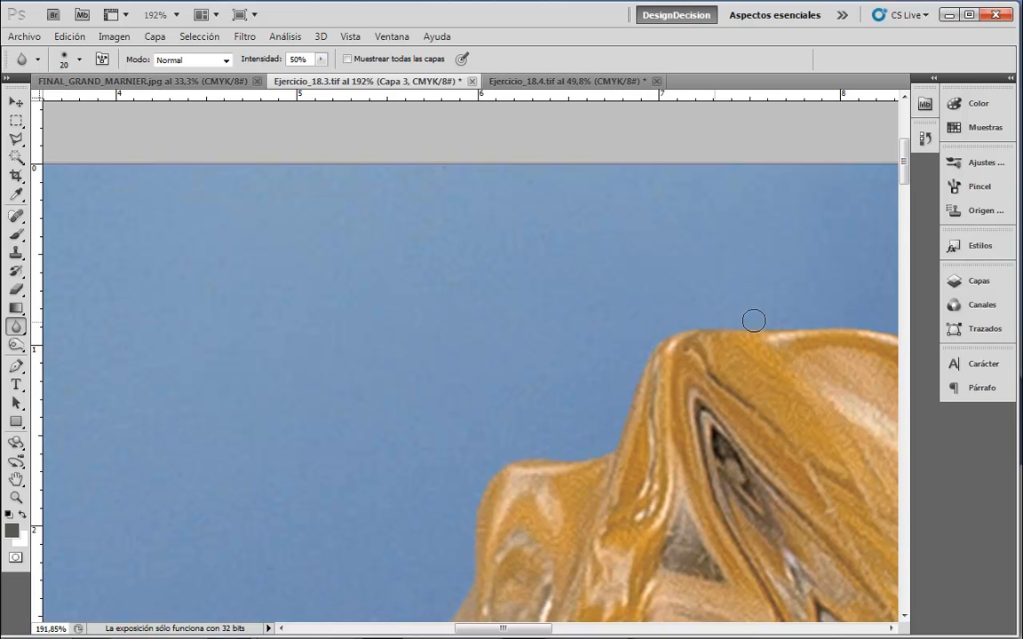
Blur the ice edge in front of the bottle cap and over the top of the right ice cube
mouse_move(783, 327)
left_mouse_down()
mouse_move(748, 353)
mouse_move(312, 358)
mouse_move(98, 317)
left_mouse_up()
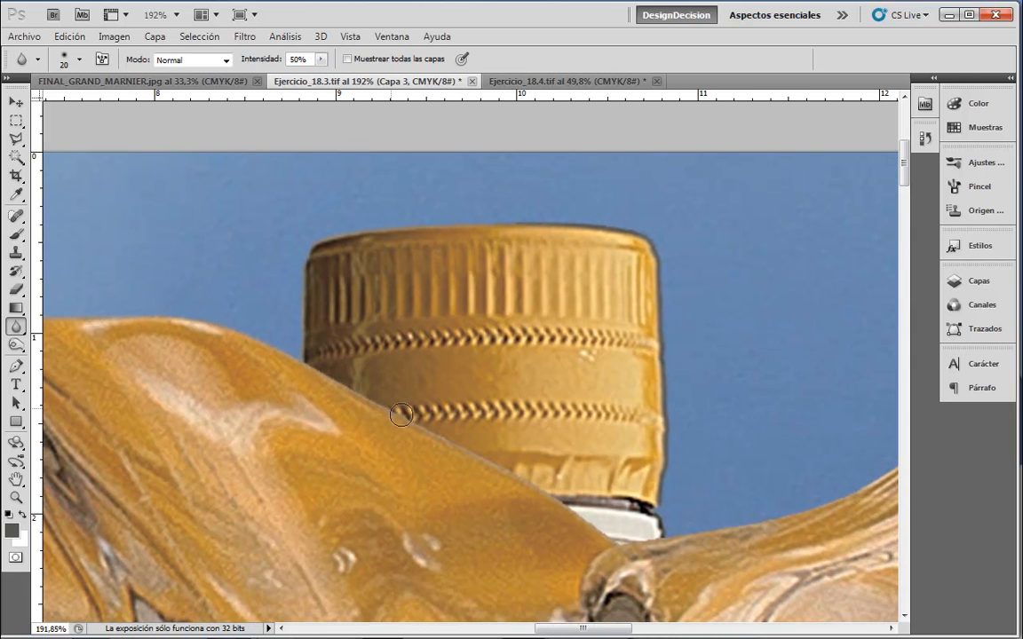
mouse_move(446, 432)
left_mouse_down()
mouse_move(536, 479)
mouse_move(644, 562)
left_mouse_up()
mouse_move(730, 506)
left_mouse_down()
mouse_move(468, 479)
mouse_move(263, 487)
mouse_move(231, 444)
left_mouse_up()
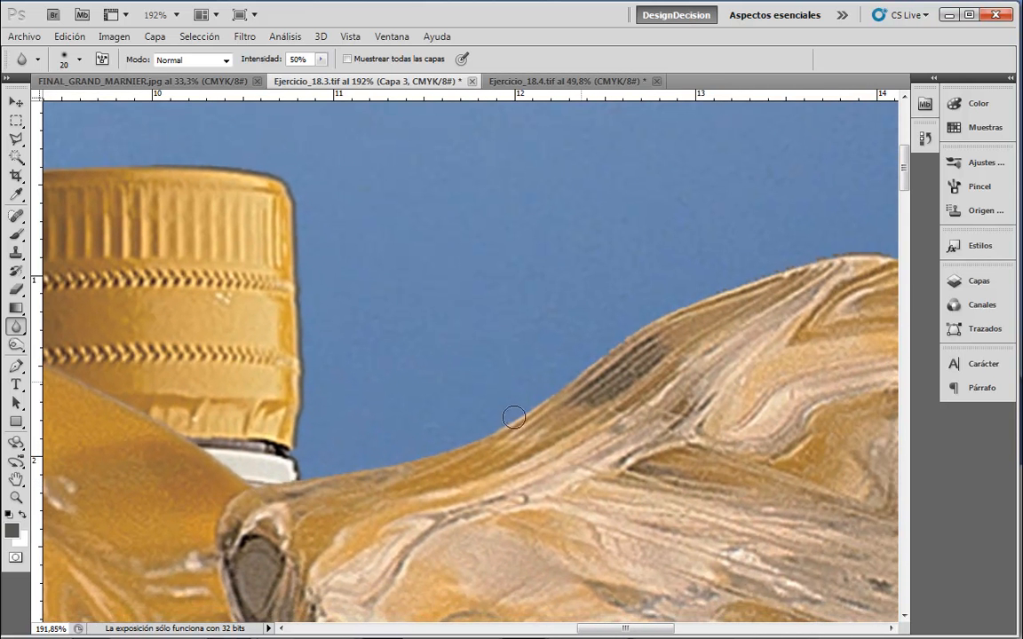
left_click_drag(683, 315, 399, 394)
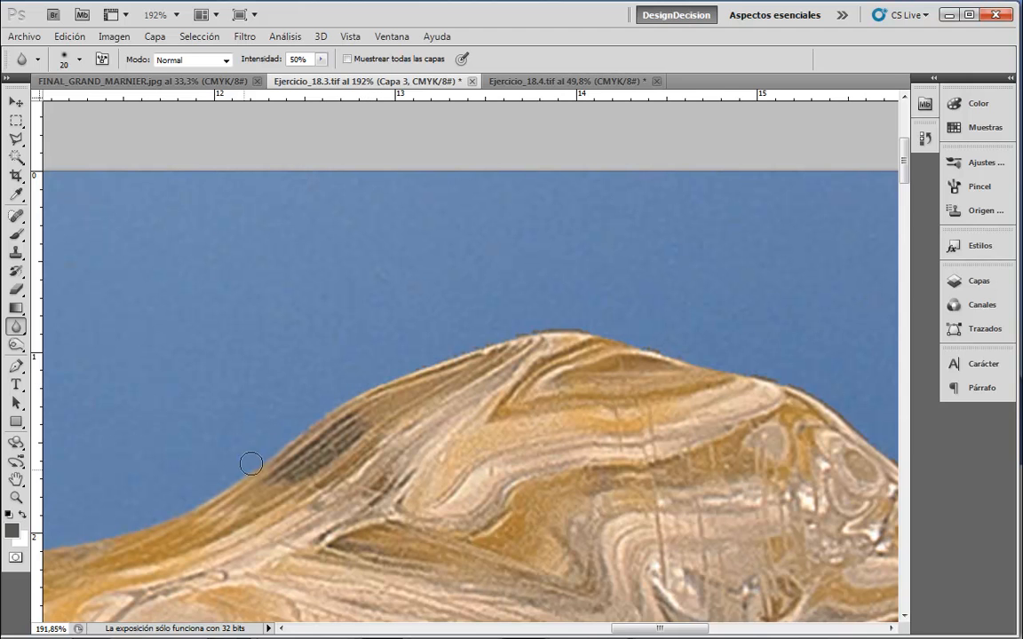
mouse_move(337, 407)
left_mouse_down()
mouse_move(371, 383)
mouse_move(491, 343)
mouse_move(560, 335)
mouse_move(478, 342)
mouse_move(585, 327)
mouse_move(511, 332)
mouse_move(624, 330)
mouse_move(553, 326)
mouse_move(679, 356)
mouse_move(554, 329)
mouse_move(625, 341)
mouse_move(521, 338)
mouse_move(547, 331)
mouse_move(817, 390)
mouse_move(269, 279)
left_mouse_up()
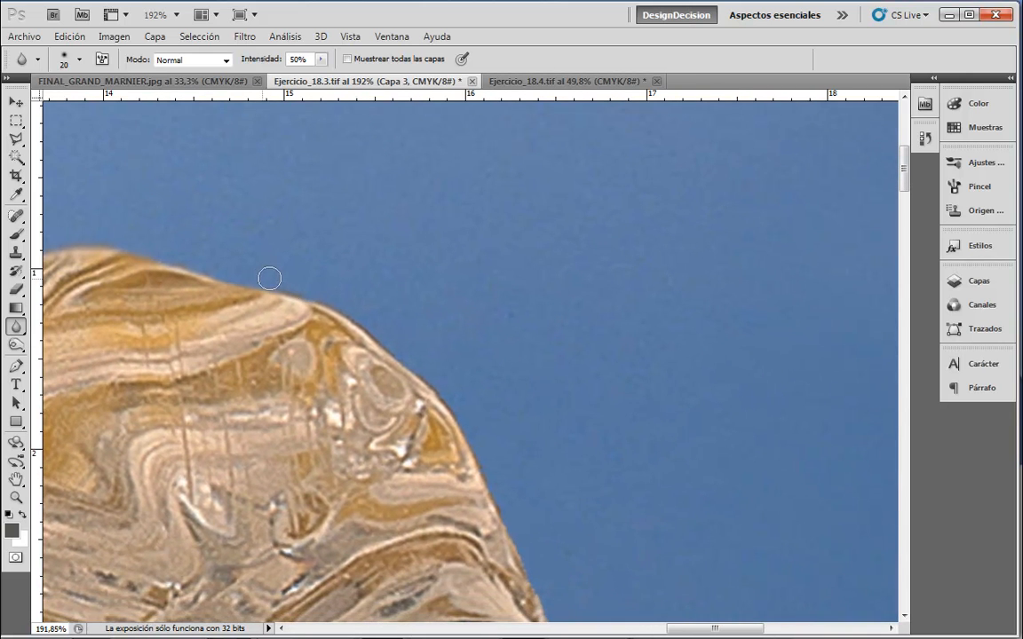
mouse_move(368, 323)
left_mouse_down()
mouse_move(444, 399)
mouse_move(489, 491)
left_mouse_up()
Blur the lower edge of the right ice cube and the outer edge of the glass's right rim and wall
left_click_drag(588, 484, 413, 252)
mouse_move(496, 364)
left_mouse_down()
mouse_move(507, 401)
mouse_move(568, 449)
left_mouse_up()
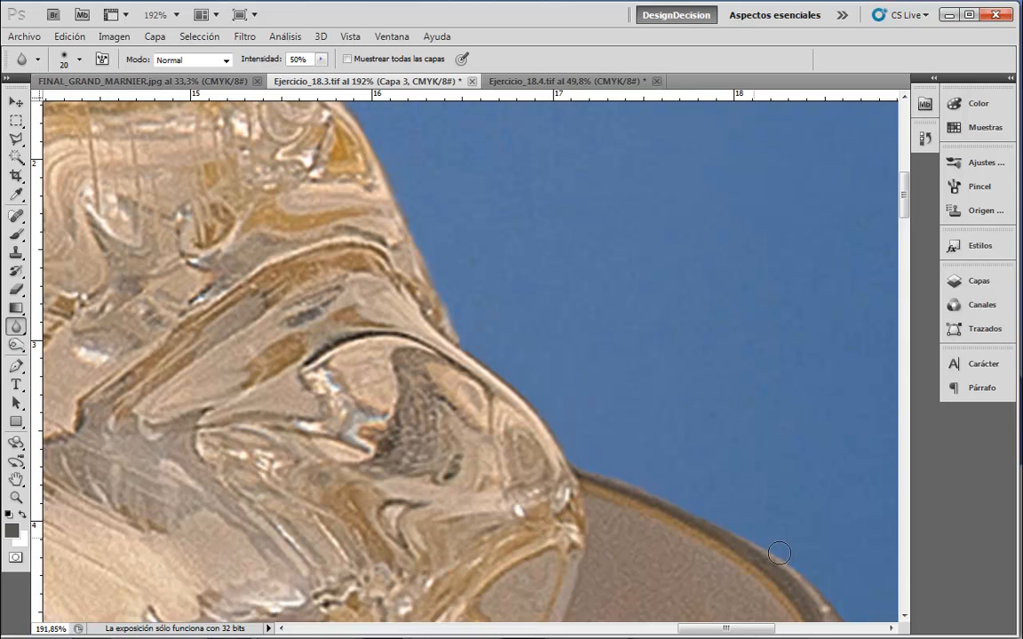
mouse_move(851, 586)
left_mouse_down()
mouse_move(527, 327)
mouse_move(566, 464)
mouse_move(570, 591)
left_mouse_up()
left_click_drag(627, 514, 570, 275)
left_click_drag(482, 257, 475, 603)
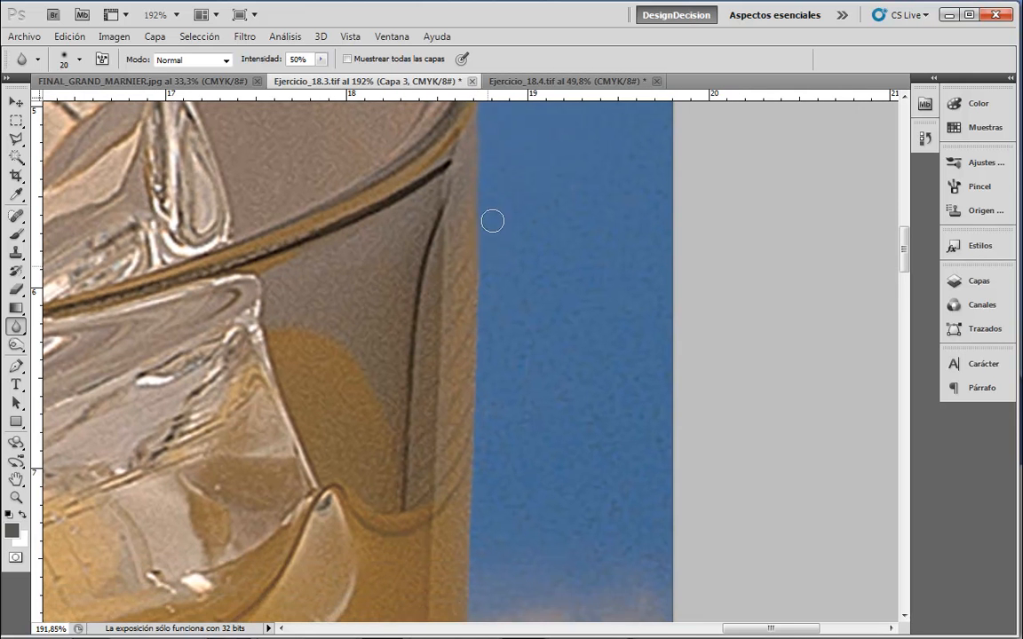
left_click_drag(543, 570, 540, 236)
left_click_drag(590, 458, 449, 221)
left_click_drag(572, 502, 619, 376)
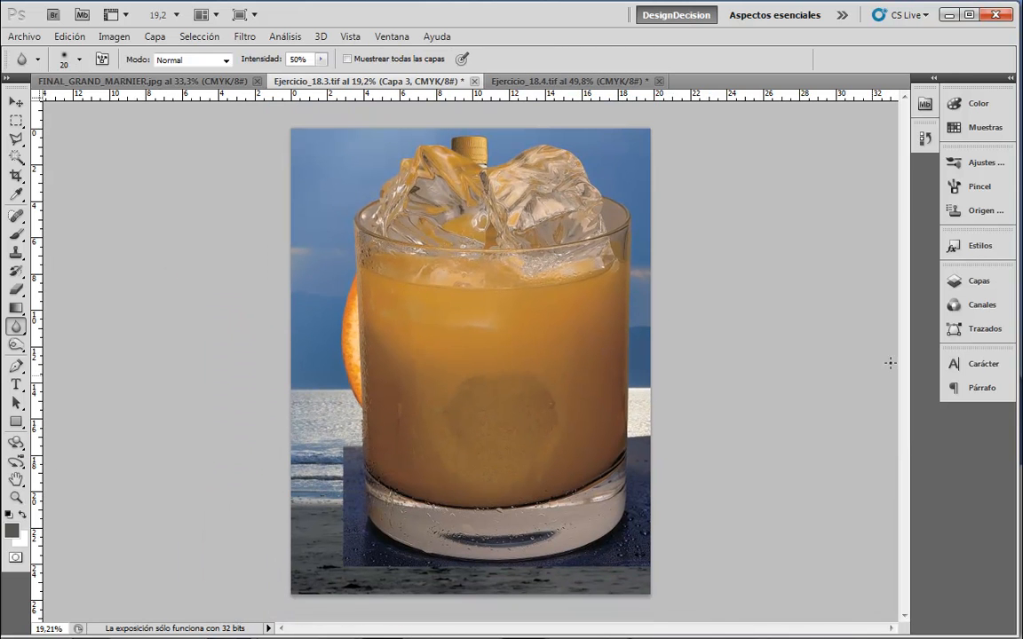
Hide the layers Capa 3, Capa 2 and Capa 1, and make the Fondo layer active
left_click(974, 282)
left_click(737, 162)
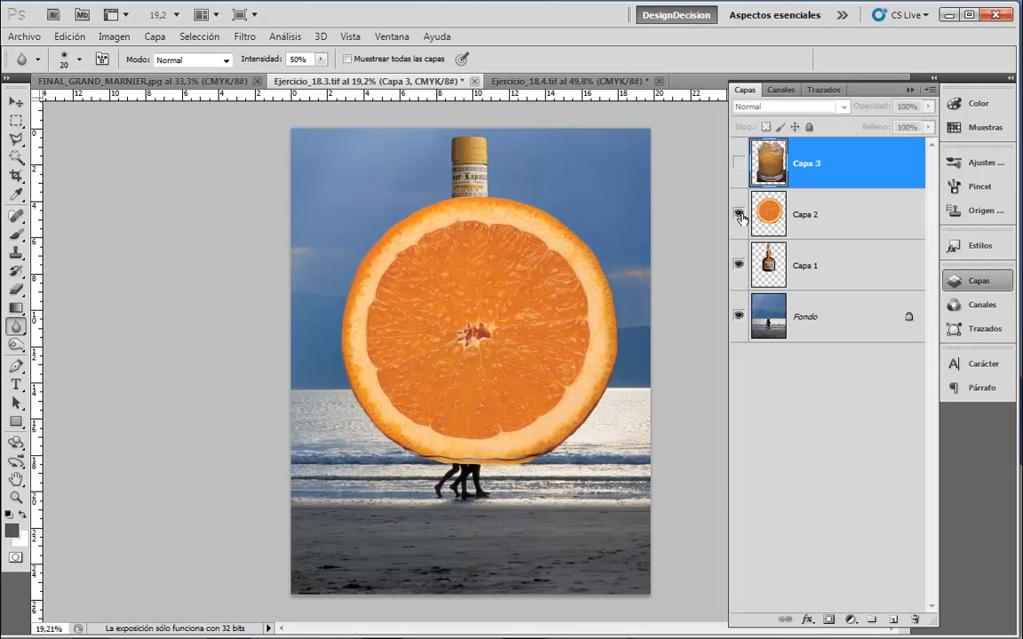
left_click(738, 214)
left_click(738, 265)
left_click(817, 322)
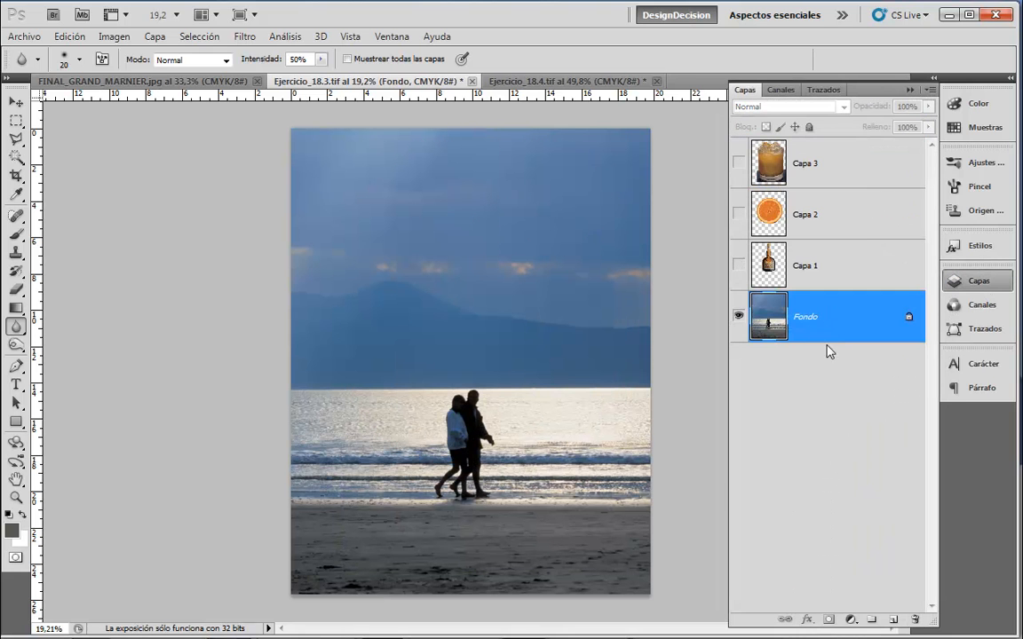
Bring up the reference image FINAL_GRAND_MARNIER.jpg and close the document Ejercicio_18.4.tif
left_click(134, 81)
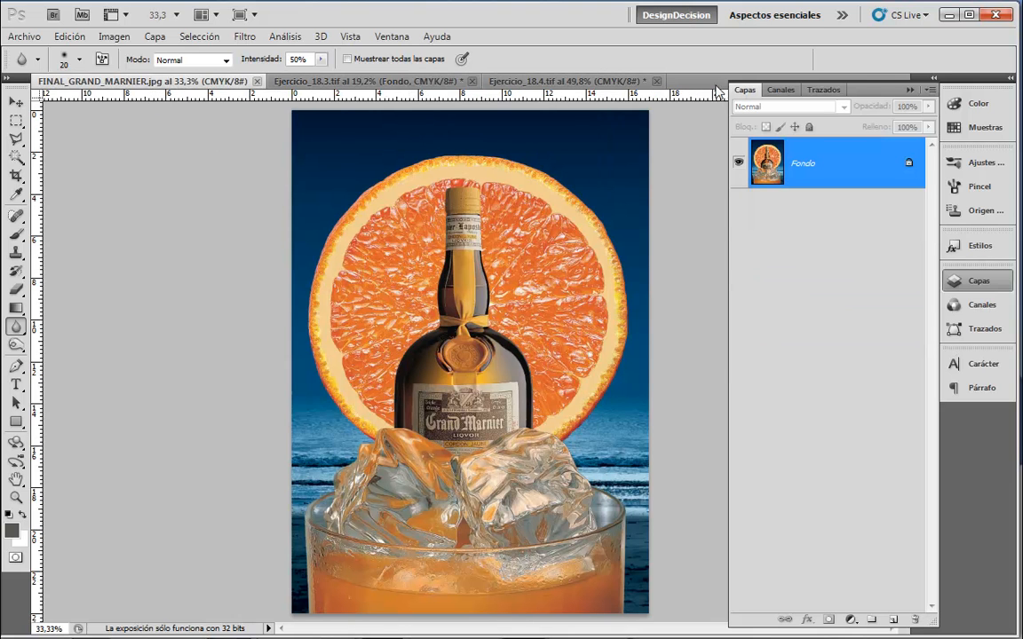
left_click(656, 80)
left_click(525, 255)
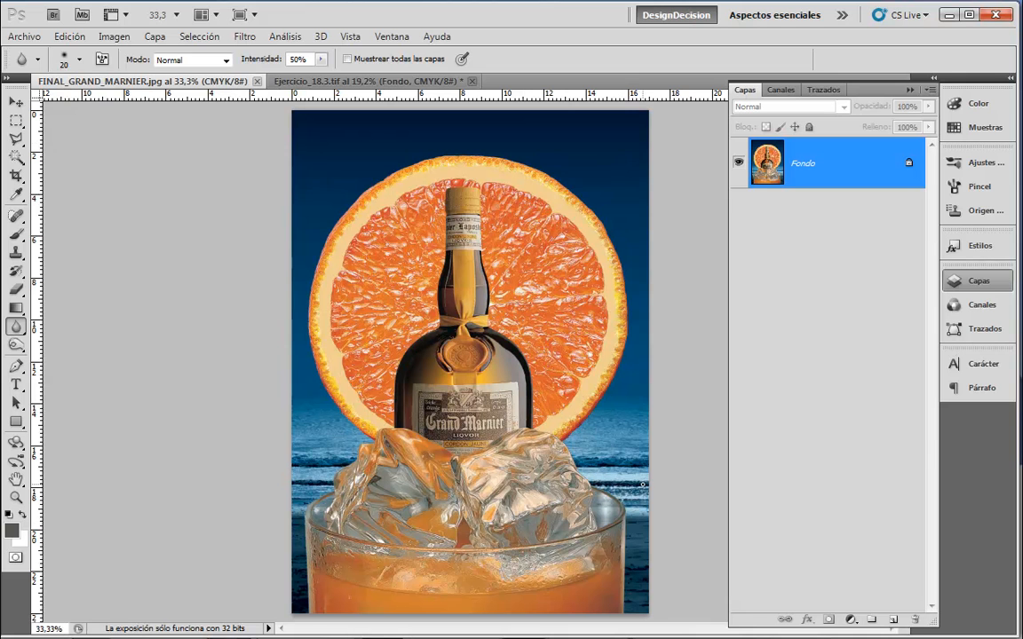
Compare the beach background in Ejercicio_18.3.tif with the blue background of FINAL_GRAND_MARNIER.jpg
left_click(396, 77)
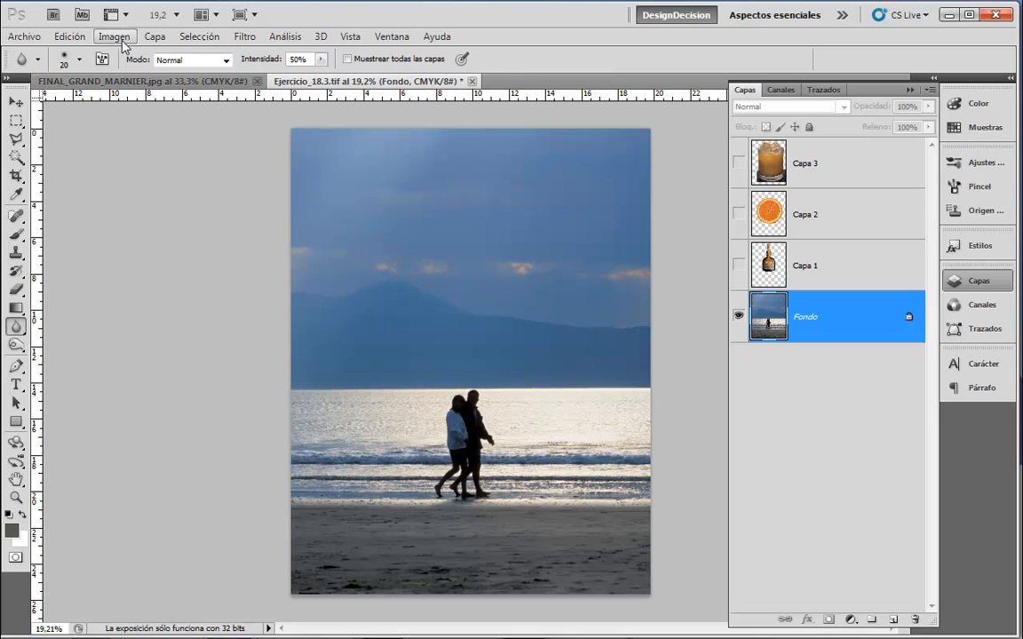
left_click(123, 42)
mouse_move(204, 81)
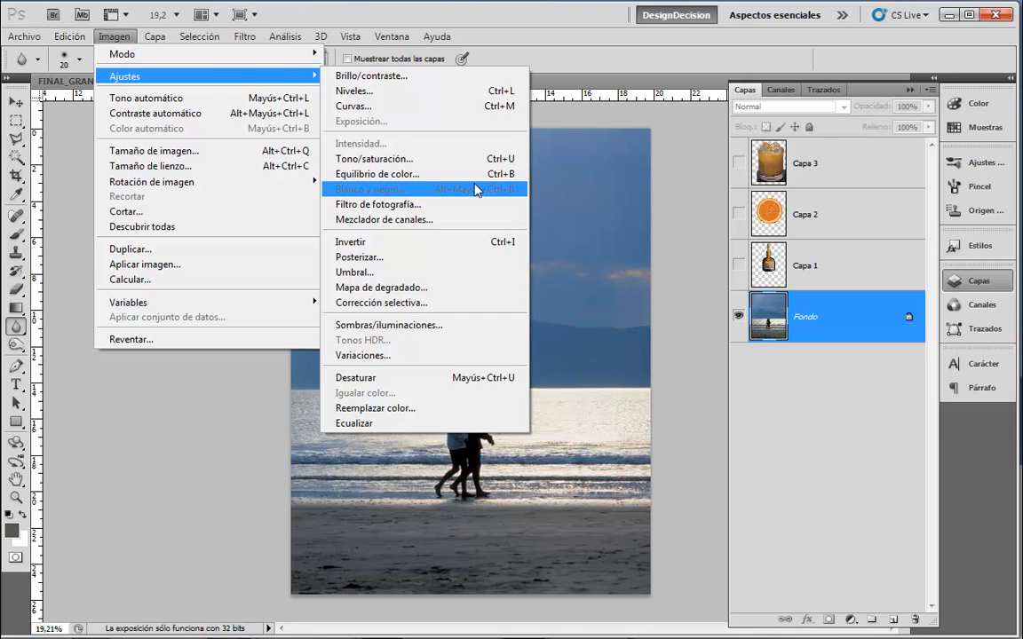
left_click(918, 483)
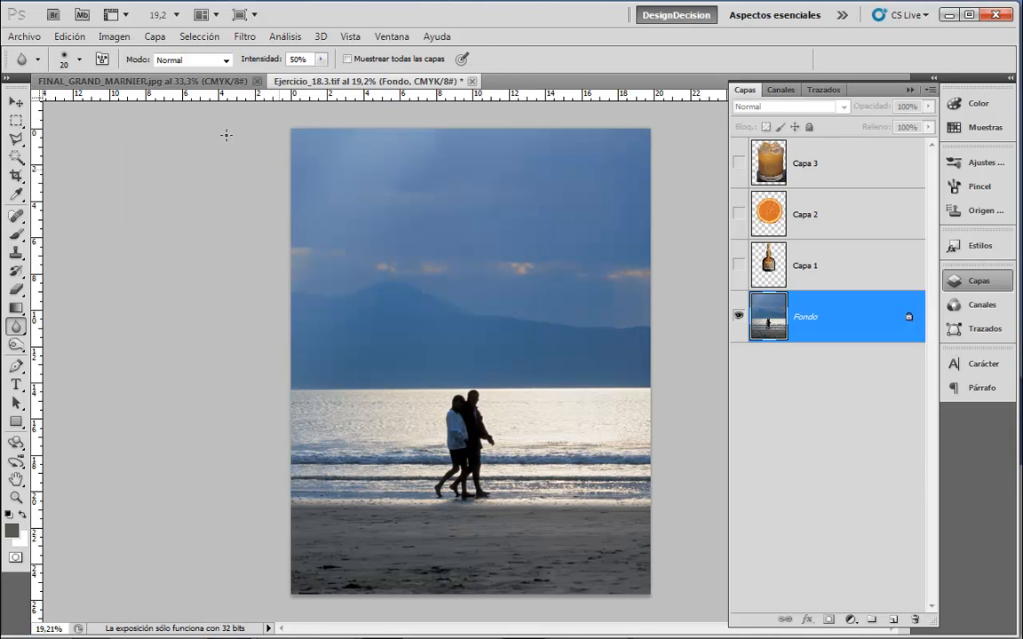
left_click(189, 82)
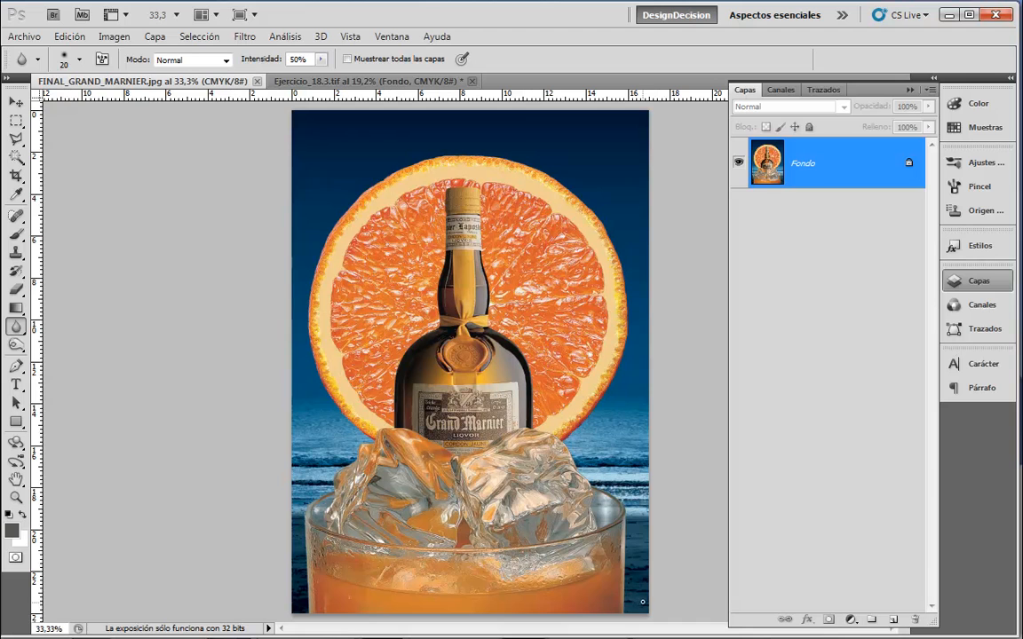
left_click(329, 81)
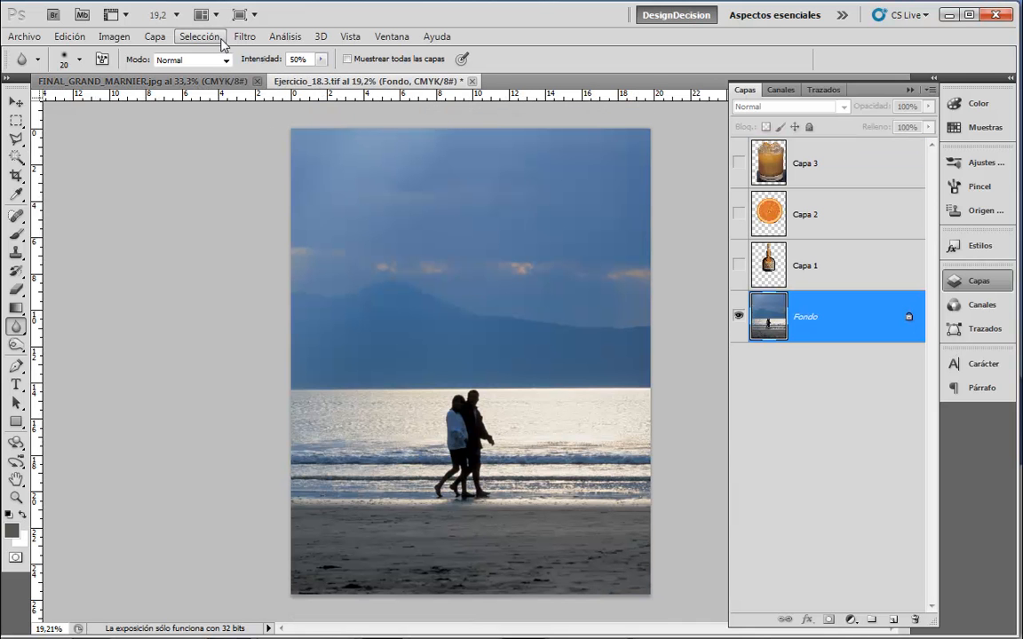
Apply Variations to the Fondo layer's midtones, shifting the beach photo towards cyan and blue
left_click(123, 38)
mouse_move(167, 78)
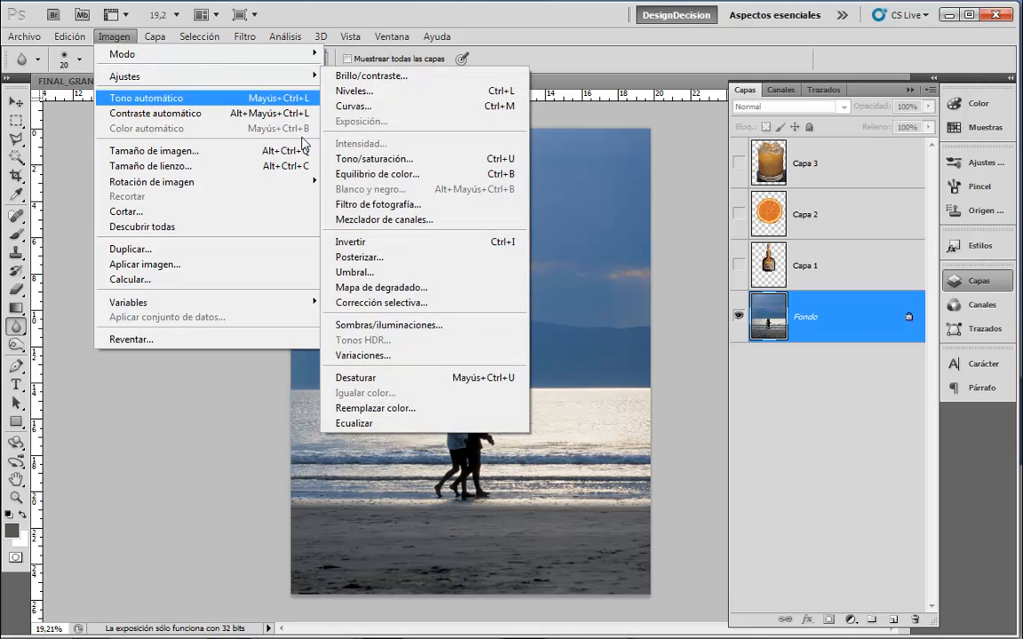
left_click(410, 355)
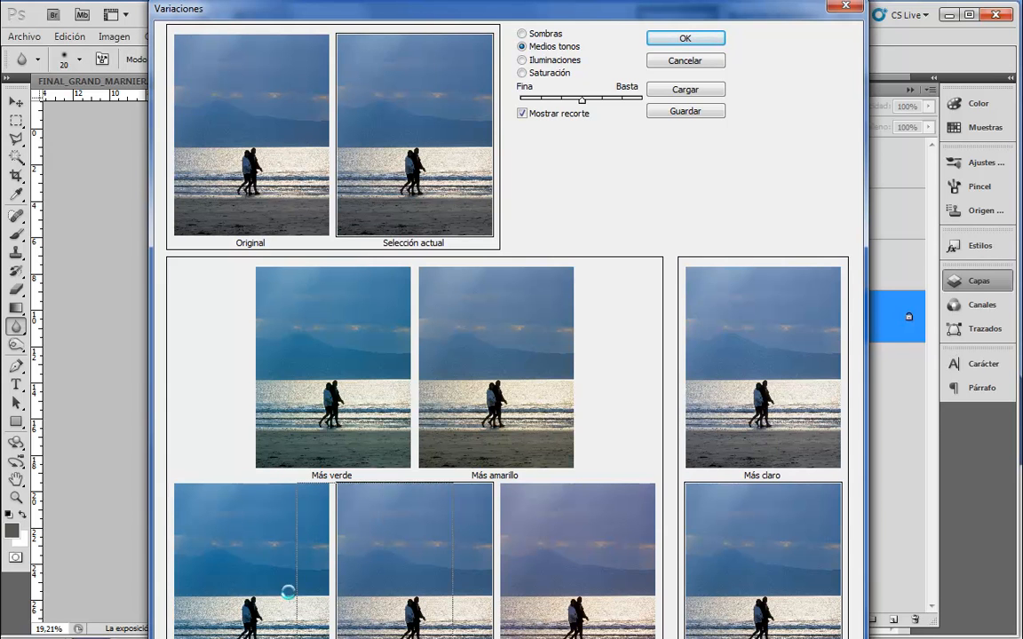
left_click(284, 586)
left_click(307, 638)
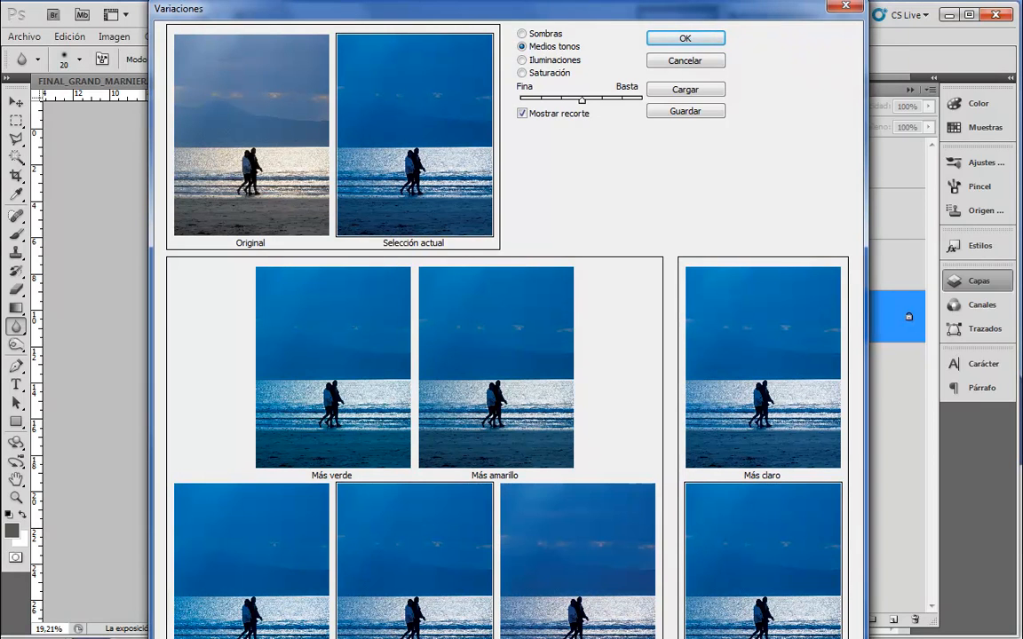
left_click(681, 39)
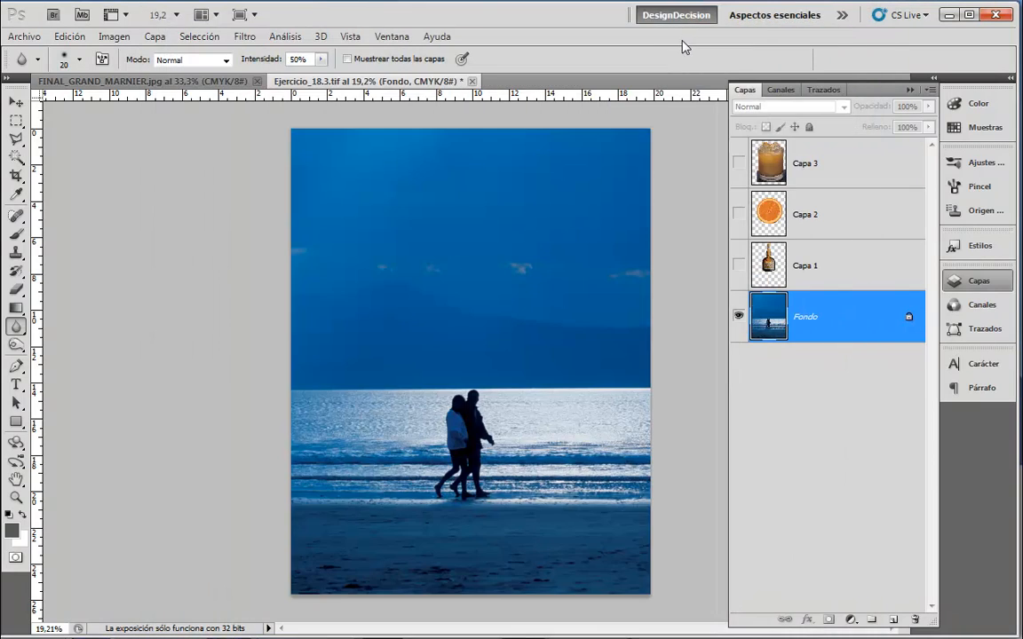
Check the recoloured beach photo against FINAL_GRAND_MARNIER.jpg and look up whether HDR Toning is available for it
left_click(173, 81)
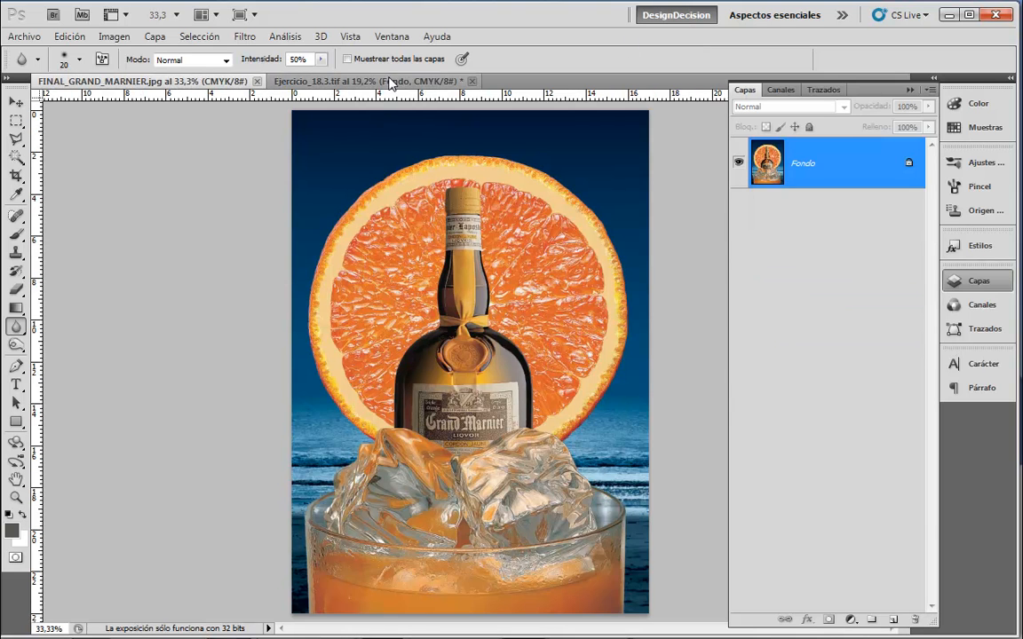
left_click(351, 81)
left_click(178, 80)
left_click(372, 81)
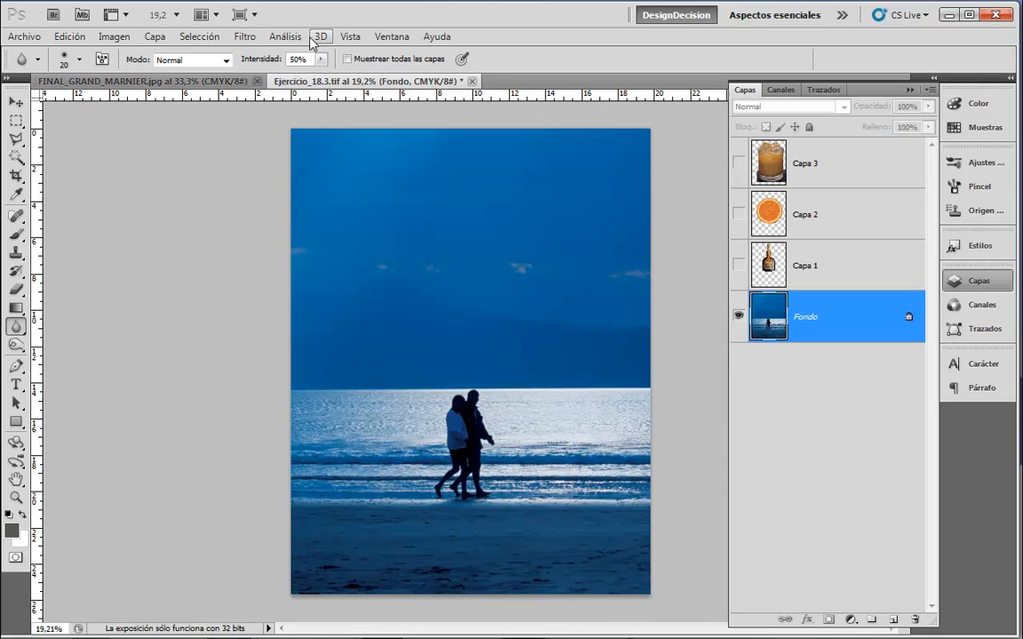
left_click(115, 36)
mouse_move(168, 44)
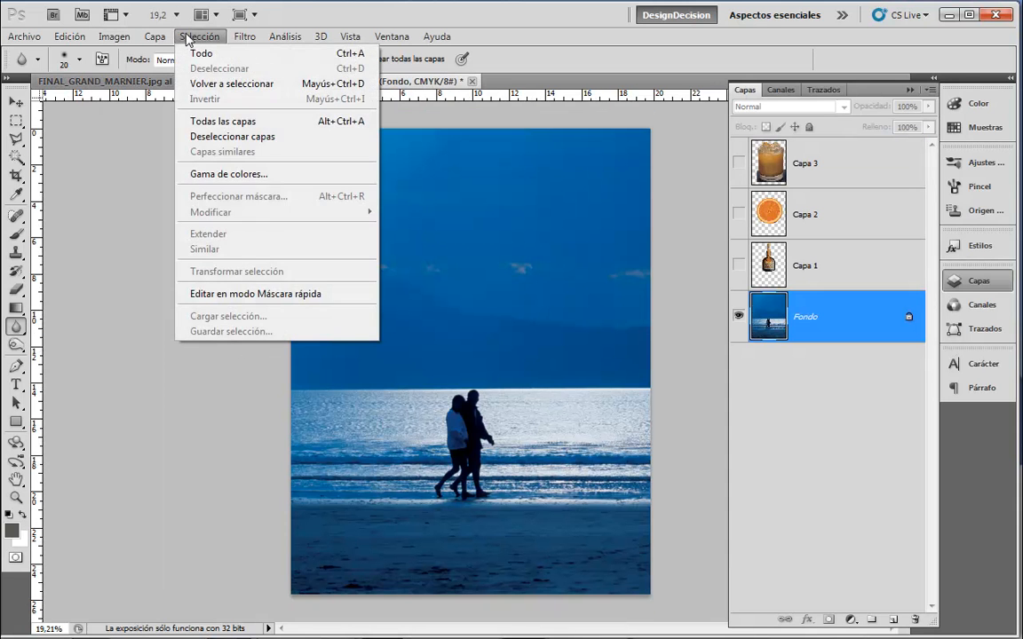
mouse_move(114, 36)
mouse_move(155, 78)
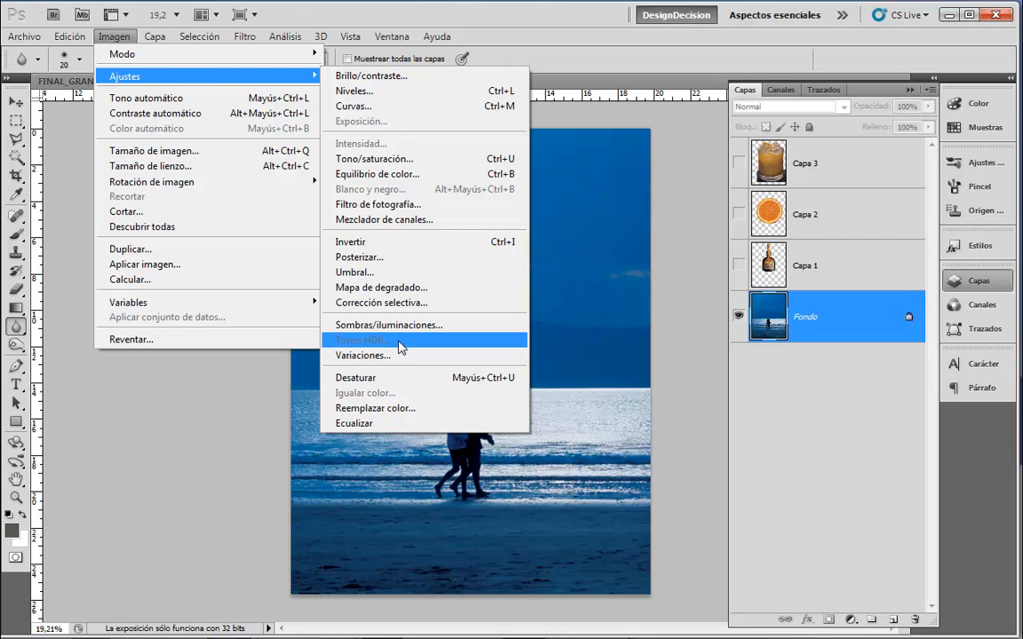
left_click(679, 134)
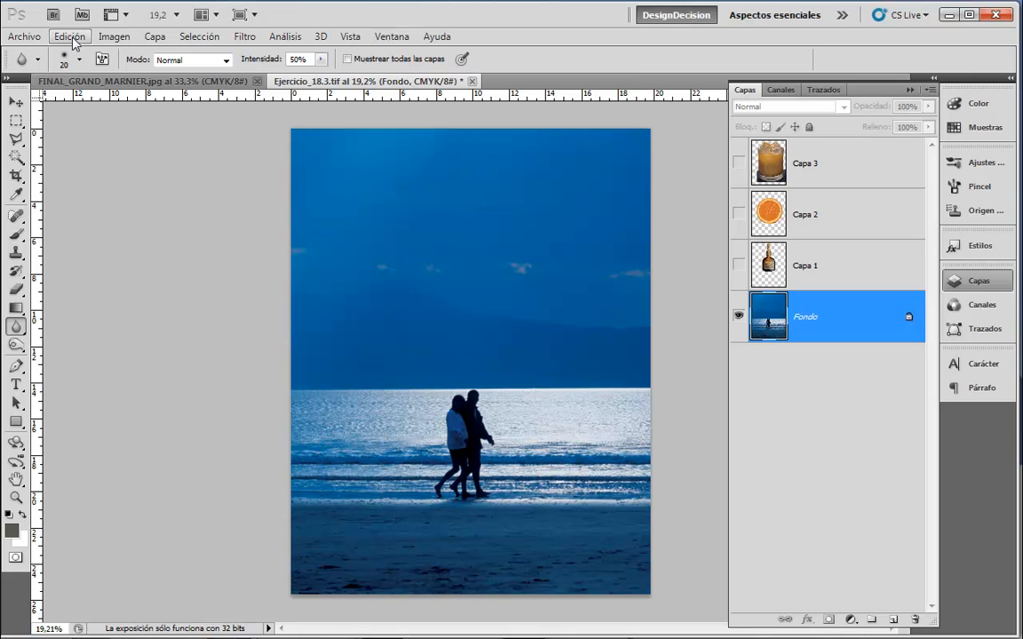
Convert Ejercicio_18.3.tif to RGB colour mode without flattening its layers
left_click(114, 36)
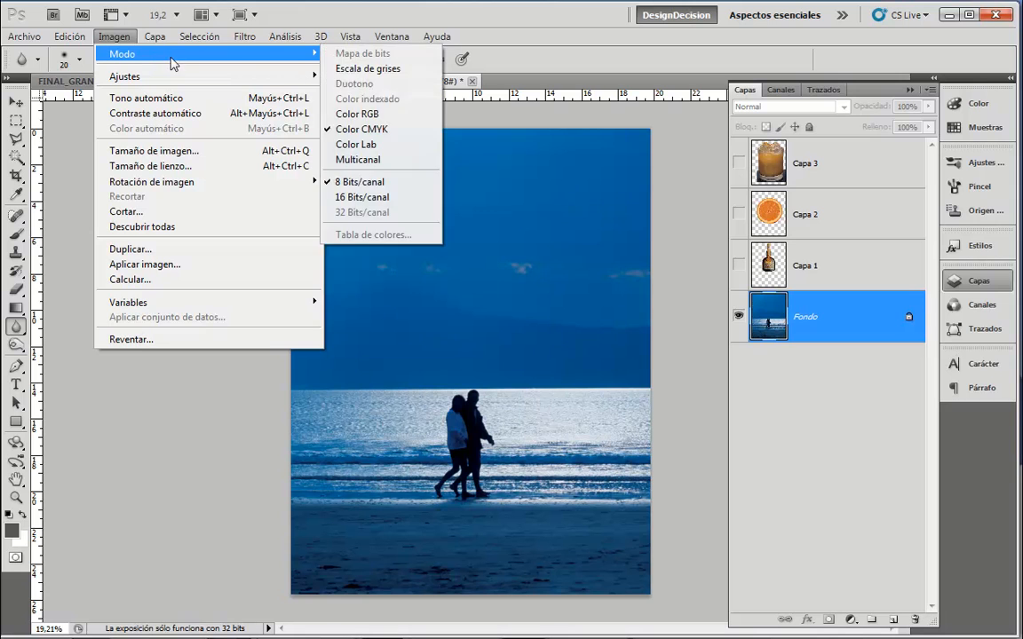
left_click(357, 113)
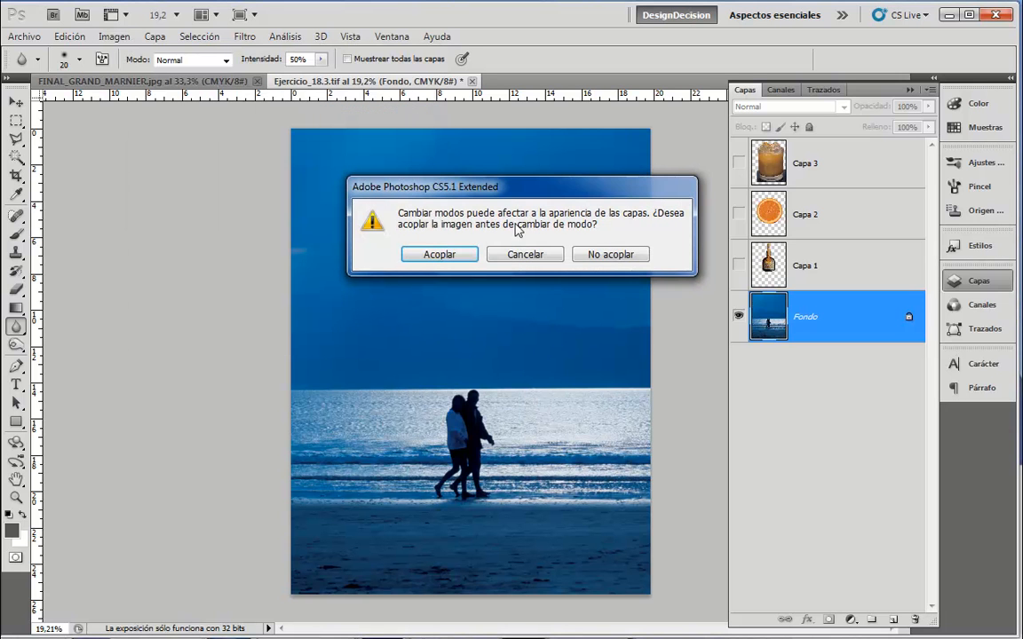
left_click_drag(494, 188, 437, 162)
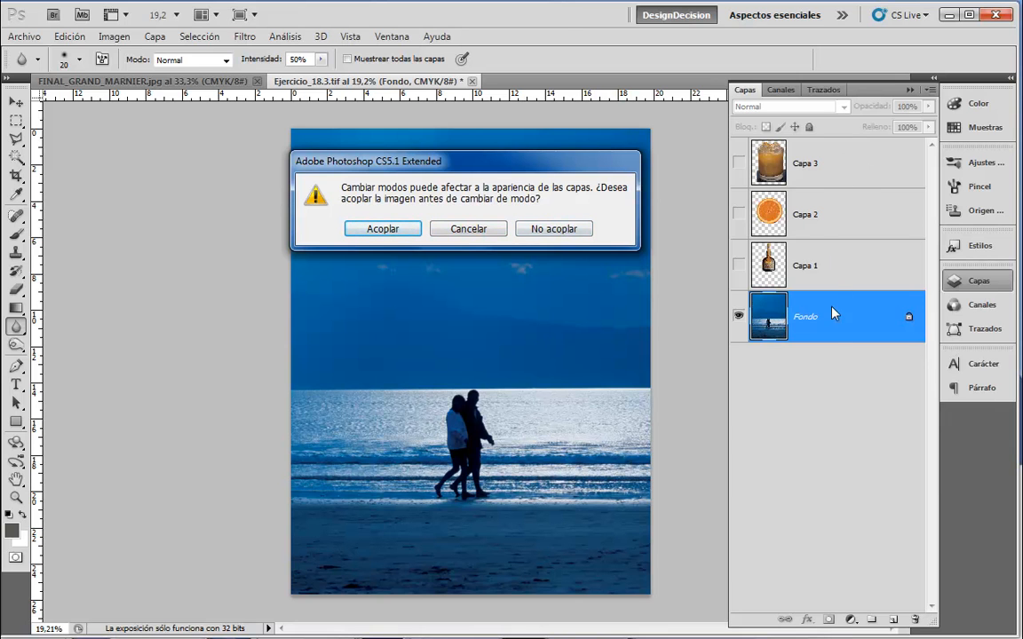
left_click(554, 230)
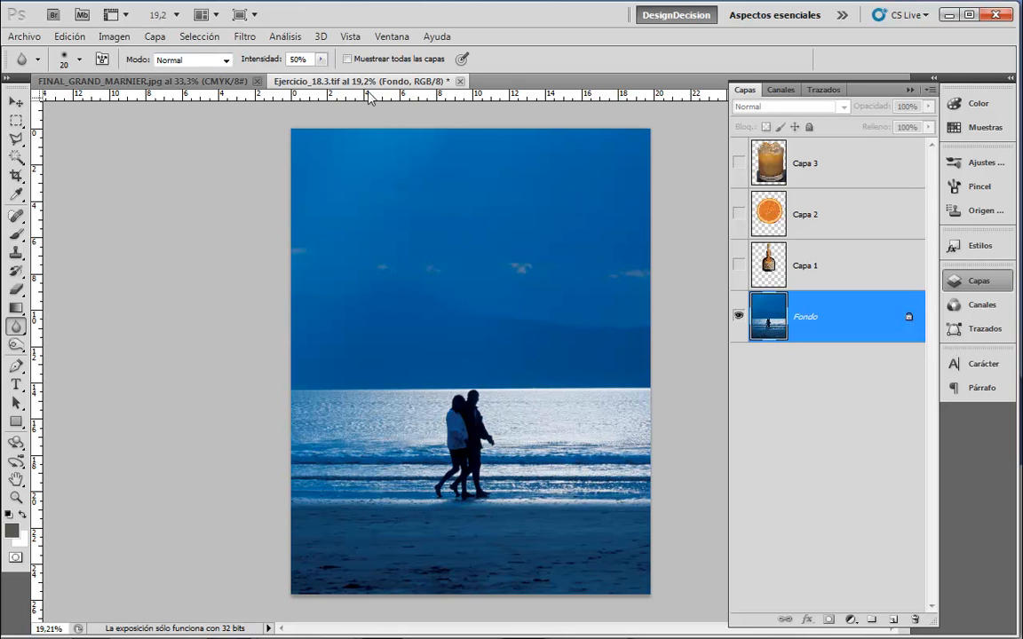
left_click(113, 36)
mouse_move(175, 75)
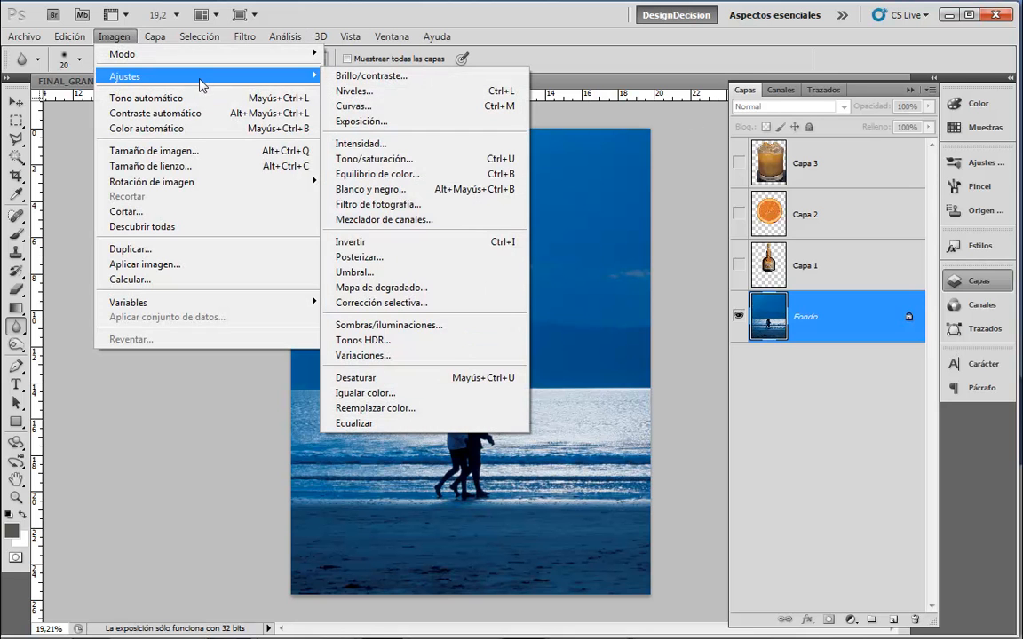
left_click(427, 345)
left_click_drag(716, 430, 722, 324)
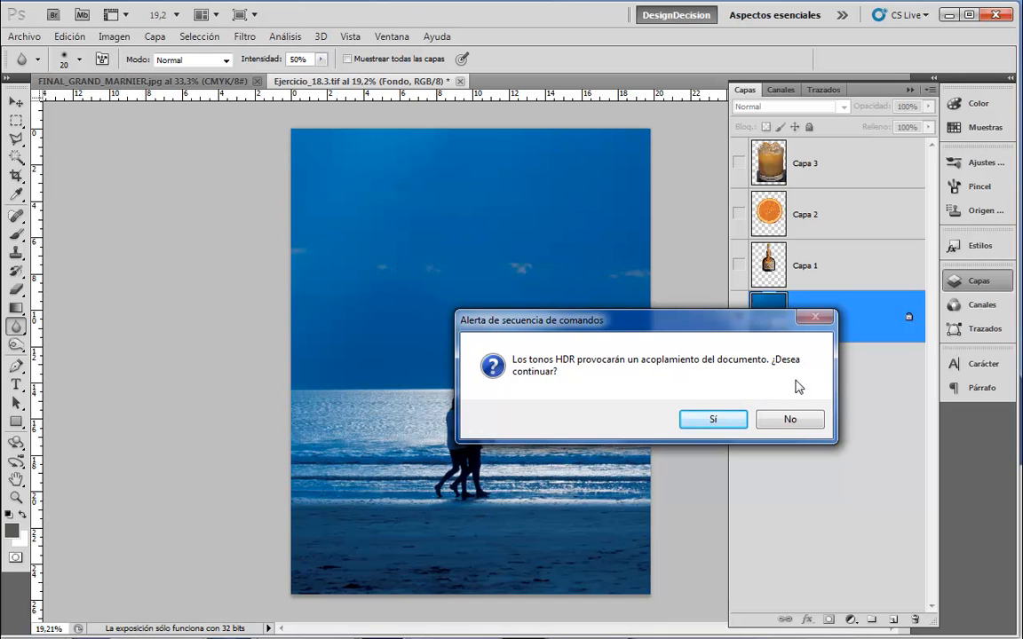
left_click(790, 421)
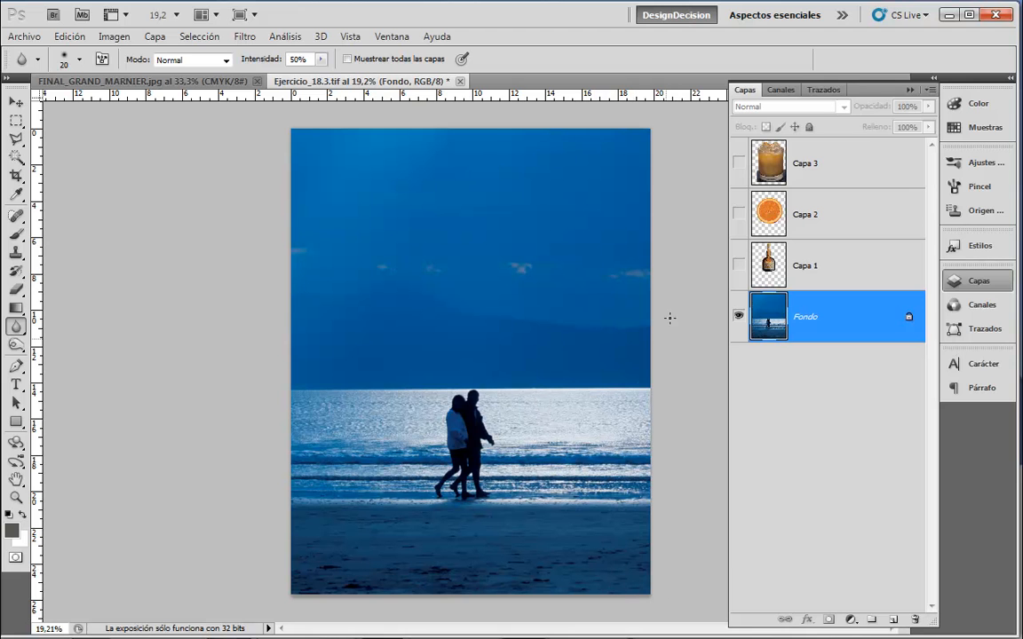
Duplicate the layered document as Ejercicio_18.3 copia and make the copy the active document
left_click(117, 37)
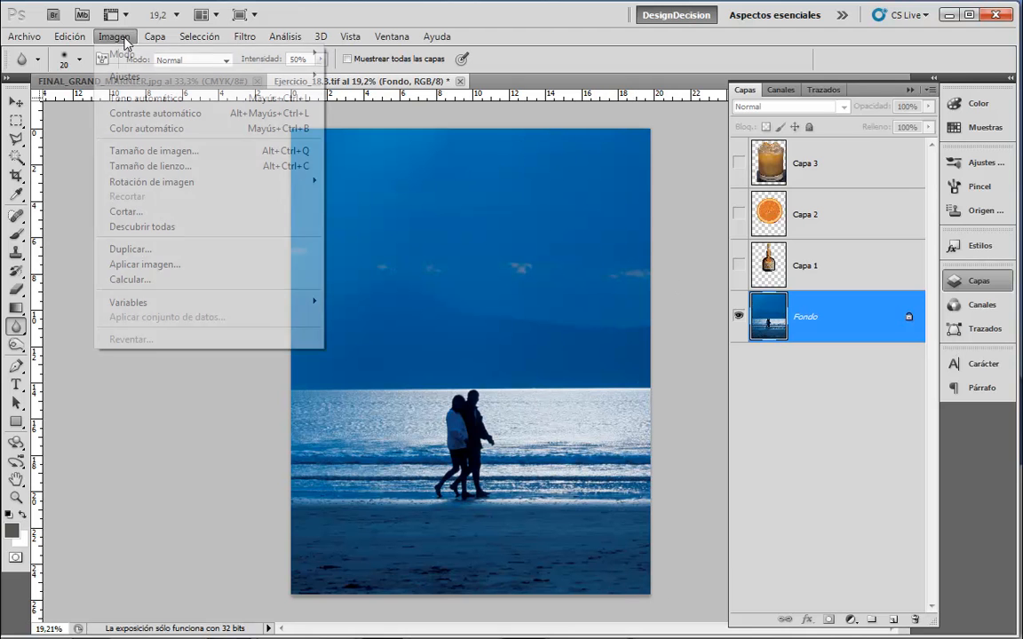
left_click(168, 253)
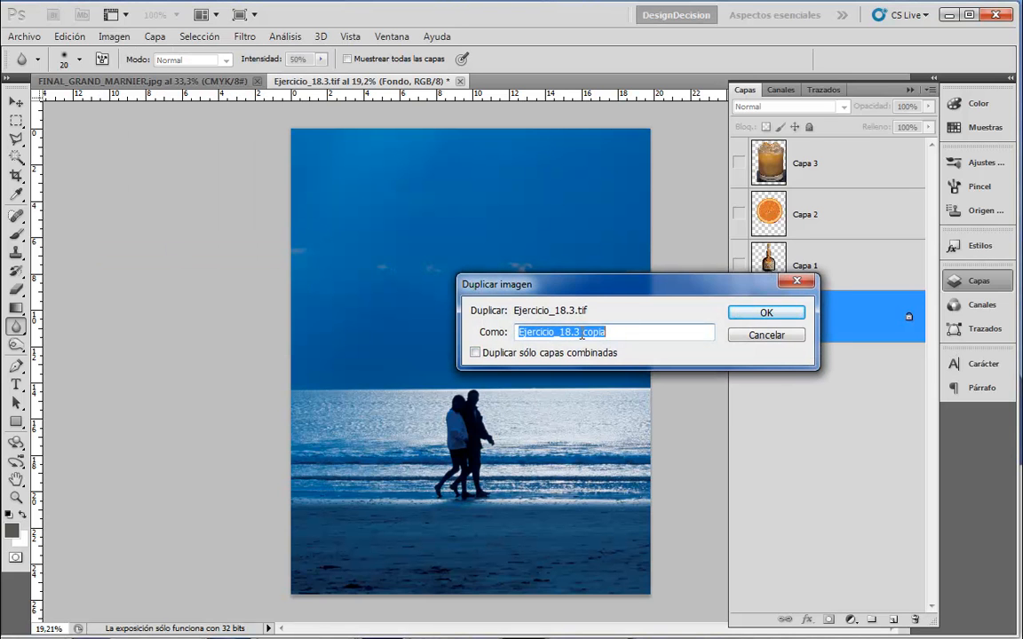
left_click(781, 315)
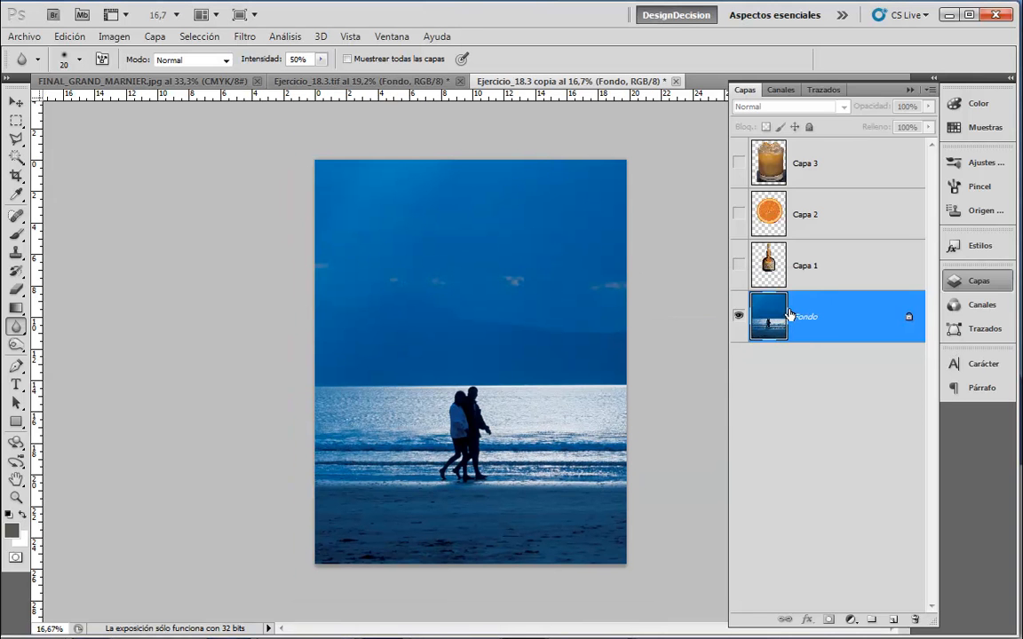
left_click(360, 80)
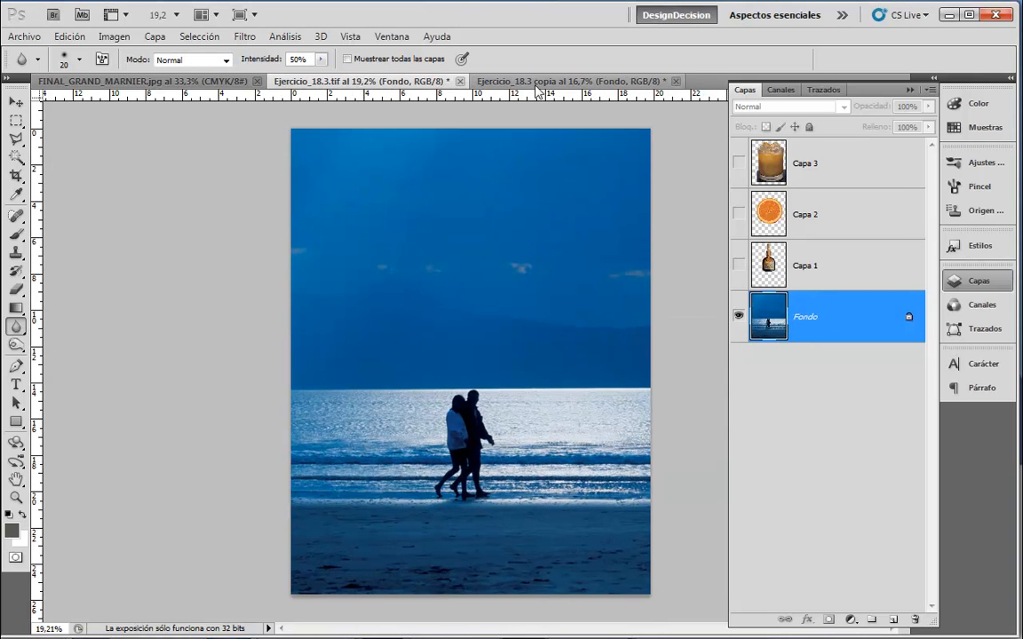
left_click(487, 82)
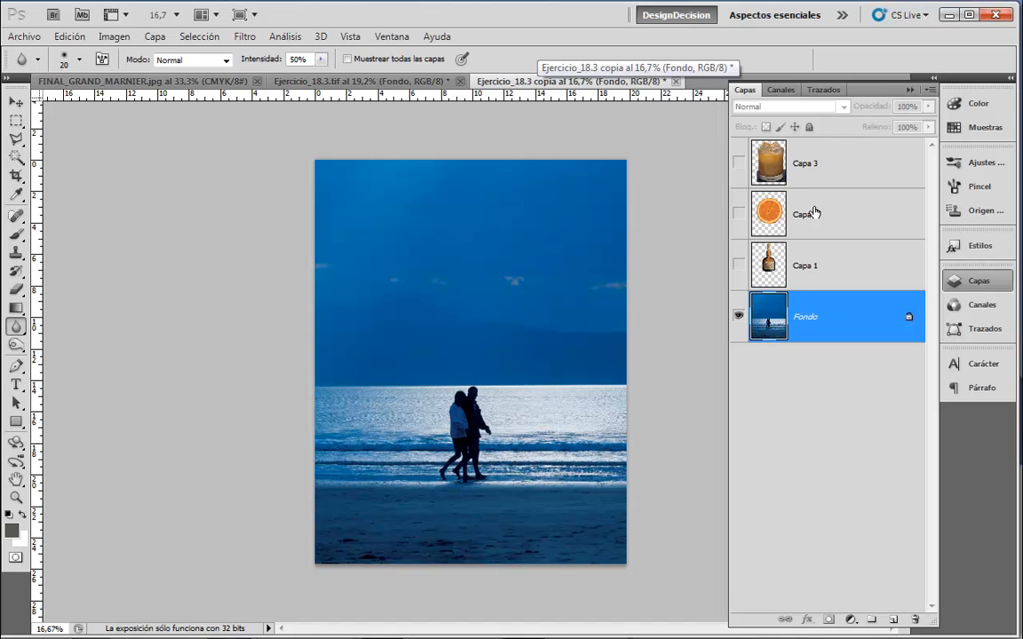
Start HDR Toning on Ejercicio_18.3 copia, accept flattening, and move the settings dialog off the picture
left_click(114, 37)
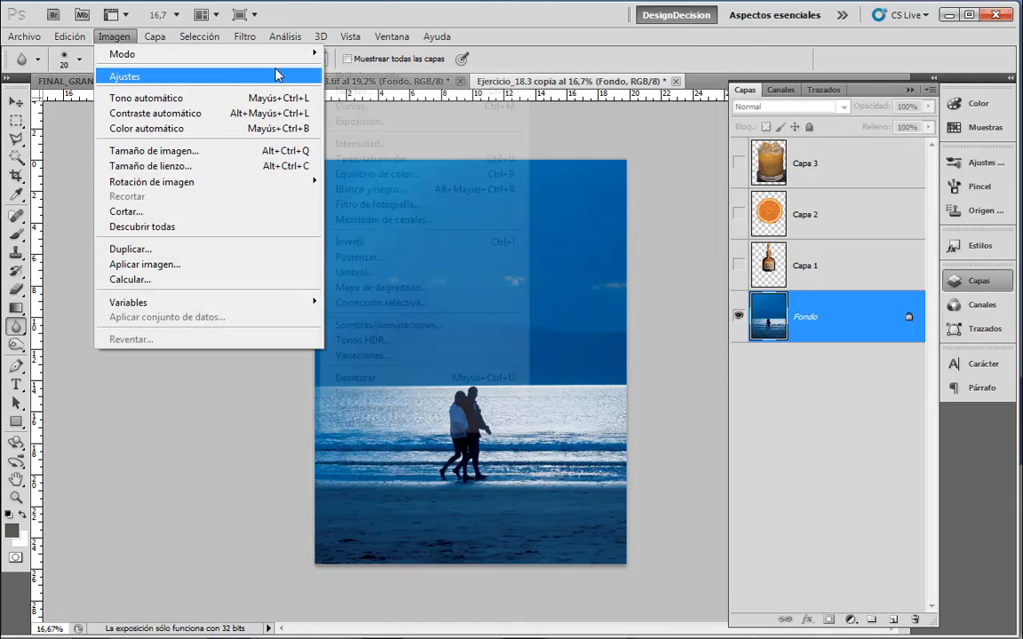
mouse_move(305, 76)
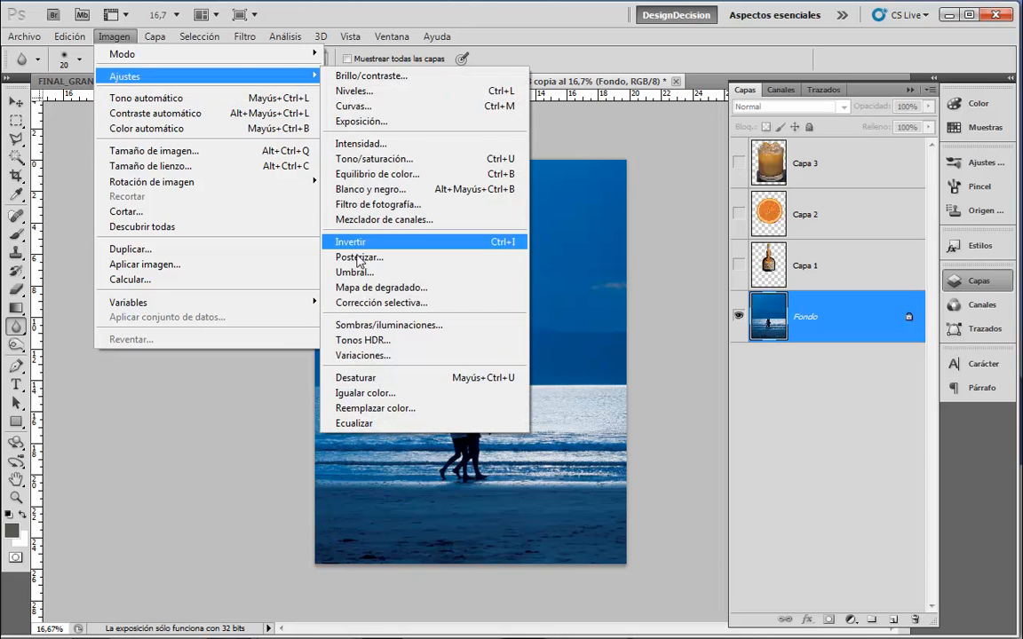
left_click(365, 336)
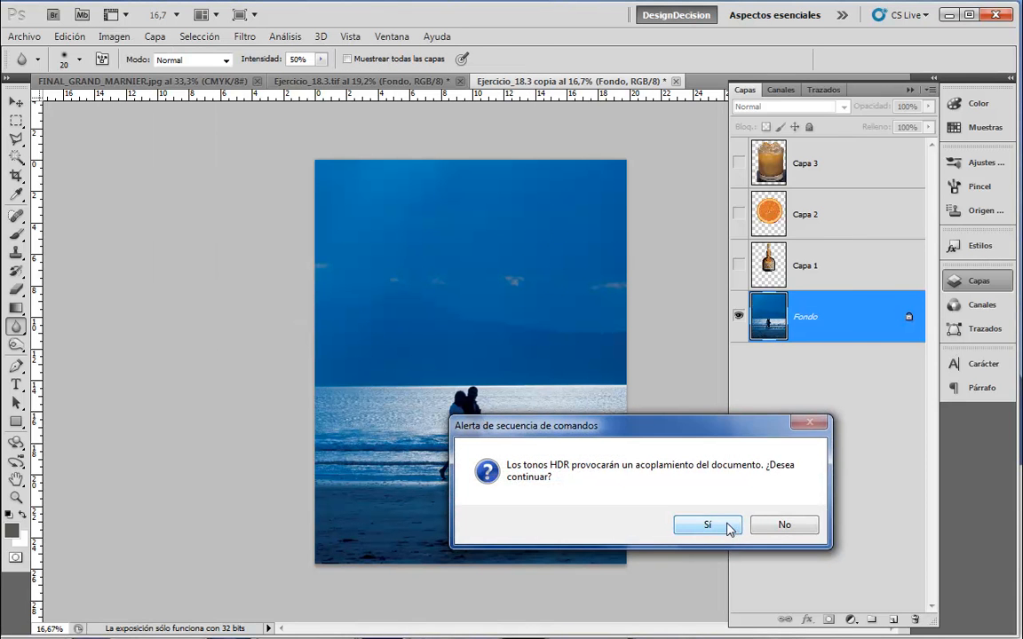
left_click(710, 523)
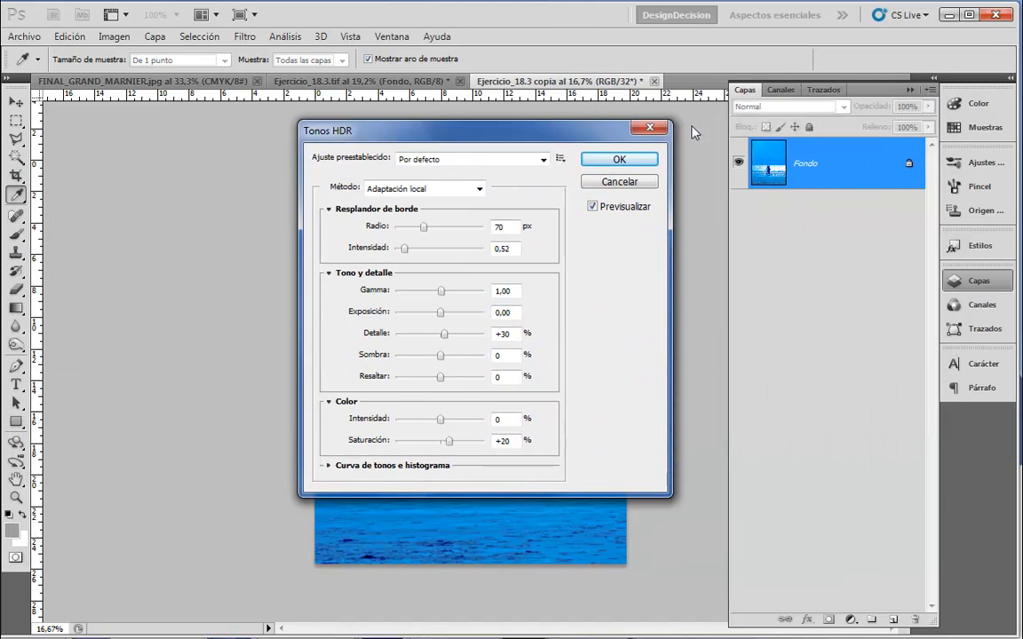
left_click_drag(559, 132, 797, 87)
Try HDR Toning with saturation +3, exposure -1.67, detail +62, shadow -32 and highlight +5, compare the preview, and reset the settings
left_click_drag(685, 401, 674, 400)
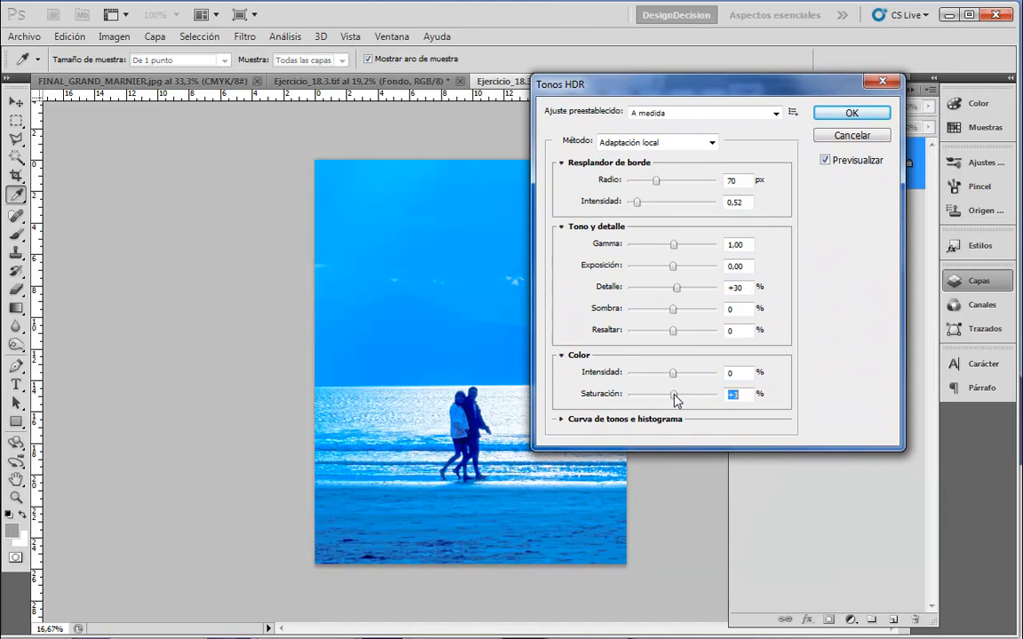
left_click_drag(676, 247, 678, 336)
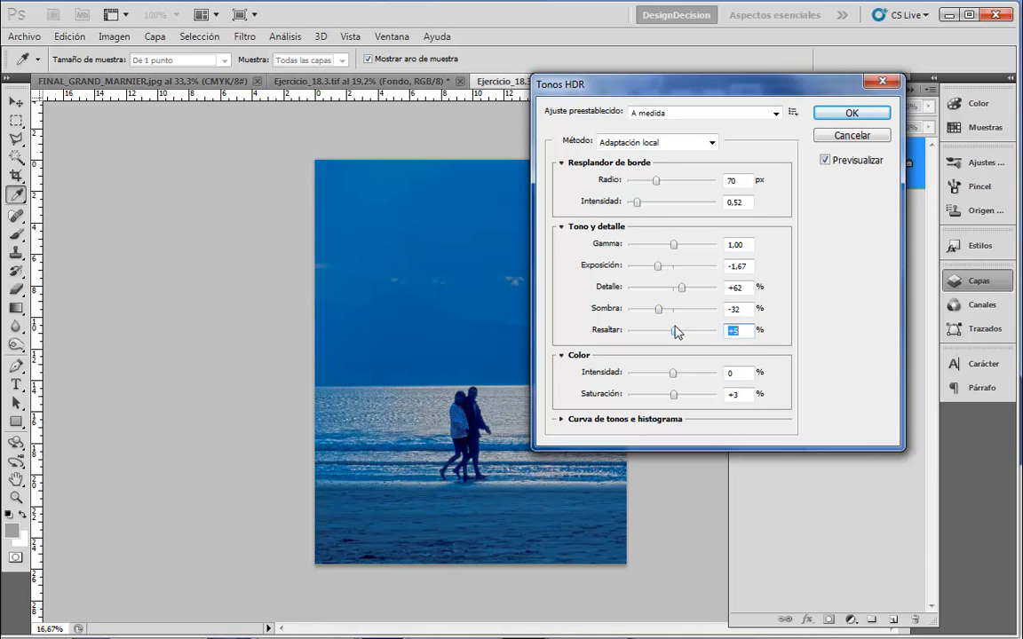
left_click(827, 160)
left_click(827, 162)
left_click(831, 164)
left_click(829, 165)
key("alt")
left_click(848, 133, "alt")
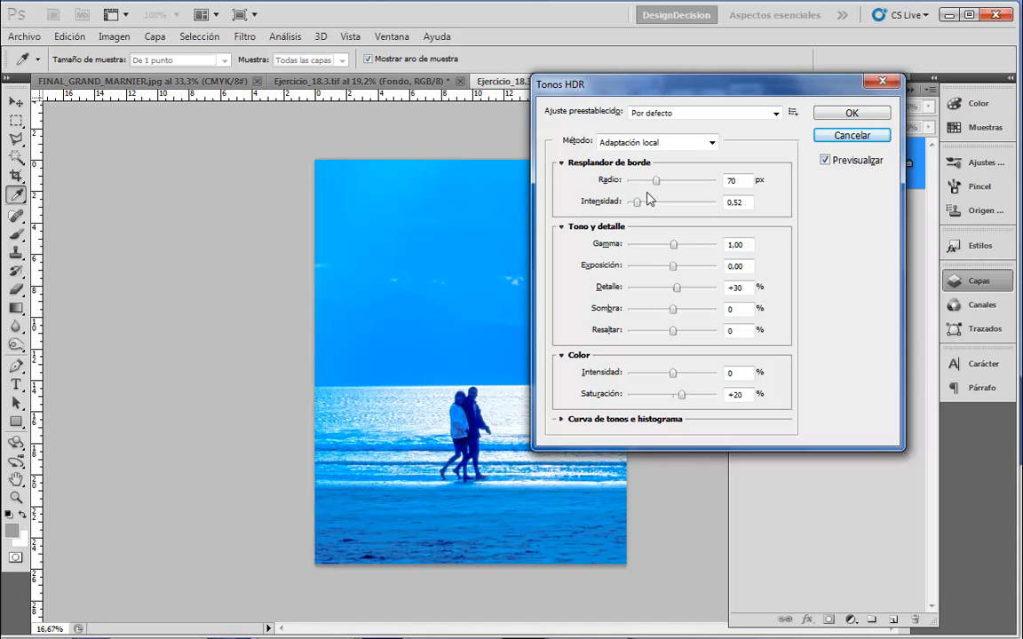
Try HDR Toning with radius 22 px, strength 0.35 and exposure -2.12, comparing the preview with the original
mouse_move(636, 204)
left_mouse_down()
mouse_move(648, 183)
mouse_move(644, 193)
left_mouse_up()
left_click_drag(673, 266, 655, 267)
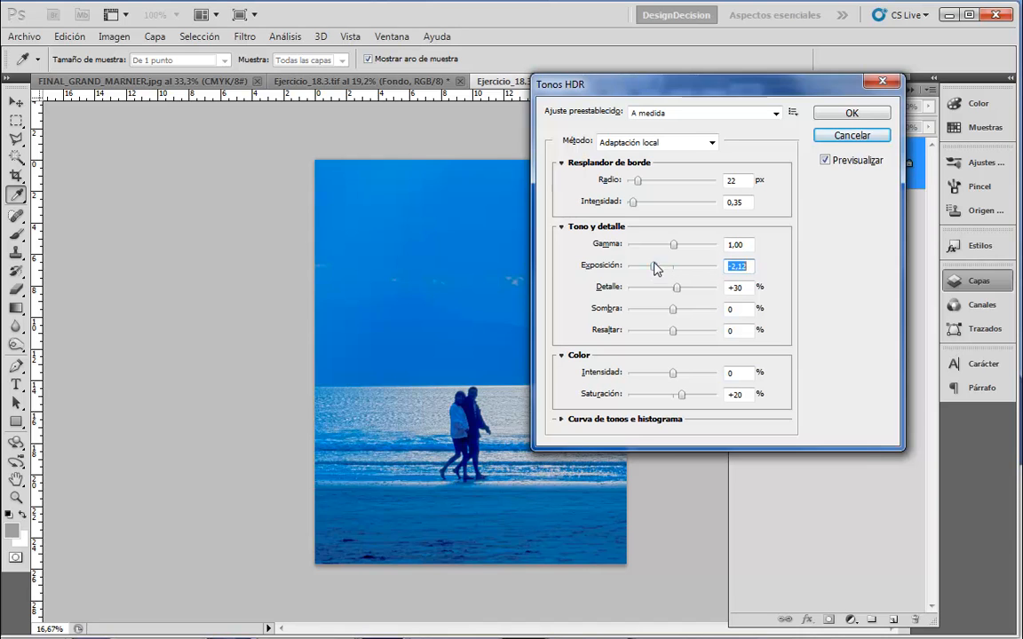
left_click(827, 164)
left_click(826, 161)
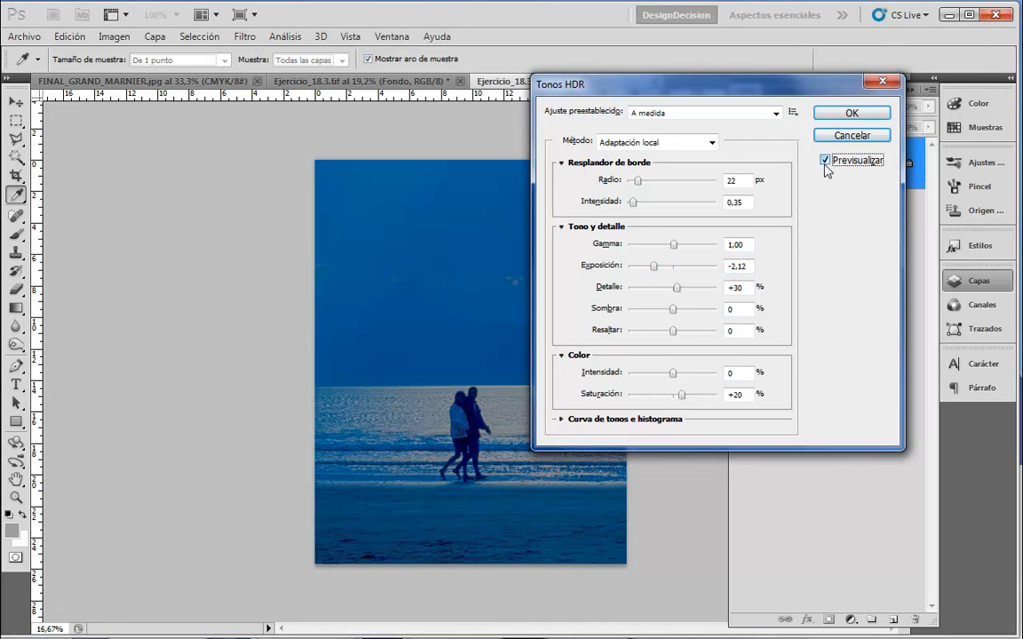
Apply HDR Toning with radius 32, strength 0.77, gamma 1.37, exposure -0.68, shadow +46, highlight +5, vibrance -1 and saturation -39 after comparing the preview
left_click_drag(655, 266, 676, 269)
left_click_drag(672, 309, 669, 310)
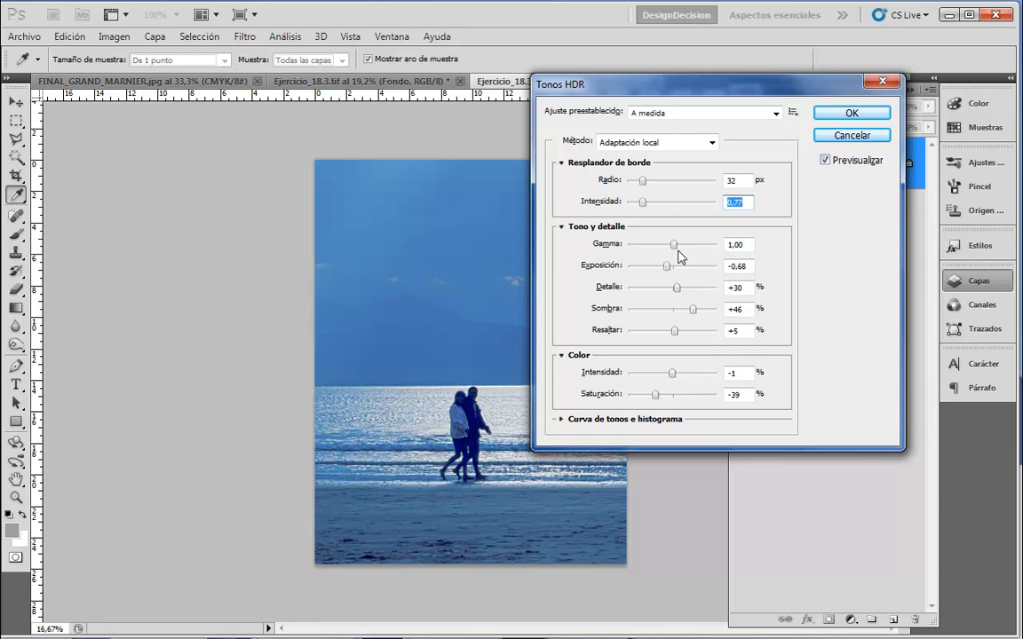
mouse_move(673, 245)
left_mouse_down()
mouse_move(655, 249)
mouse_move(686, 238)
mouse_move(668, 260)
left_mouse_up()
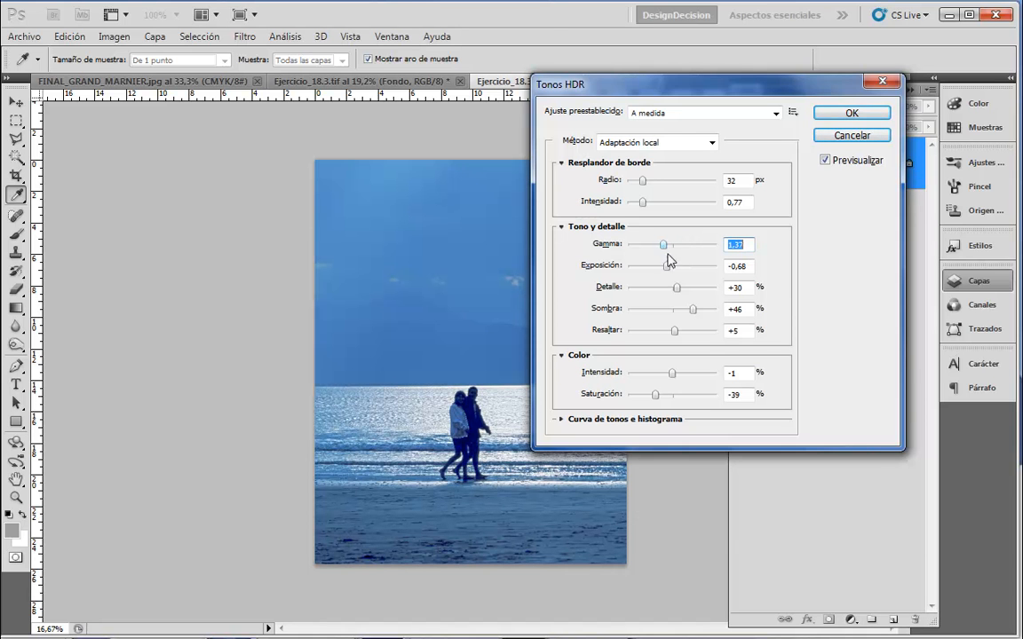
left_click(831, 162)
left_click(831, 163)
left_click(836, 163)
left_click(838, 164)
left_click(839, 165)
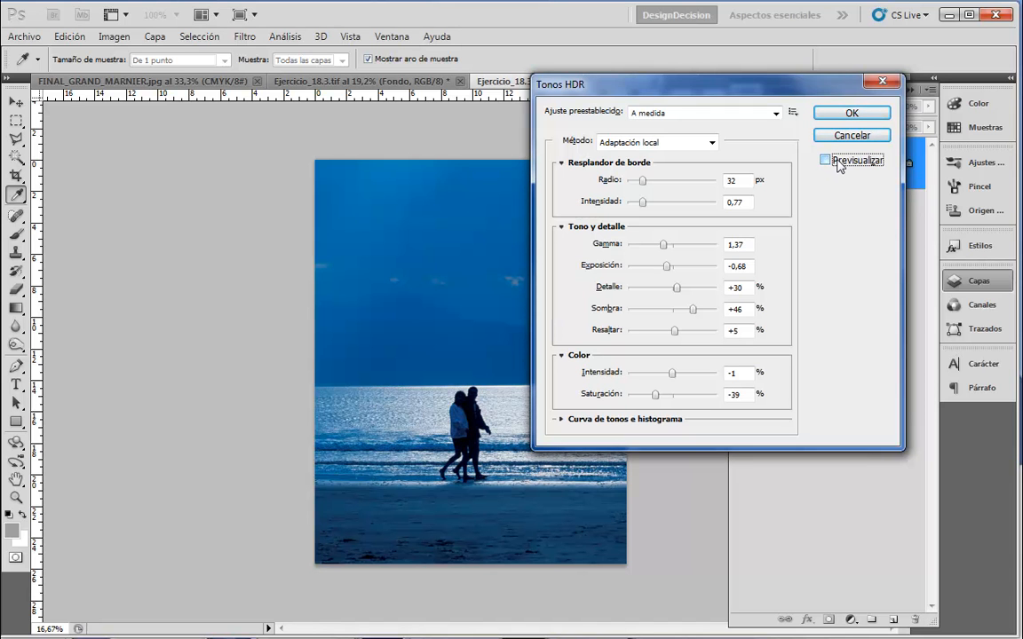
left_click(839, 165)
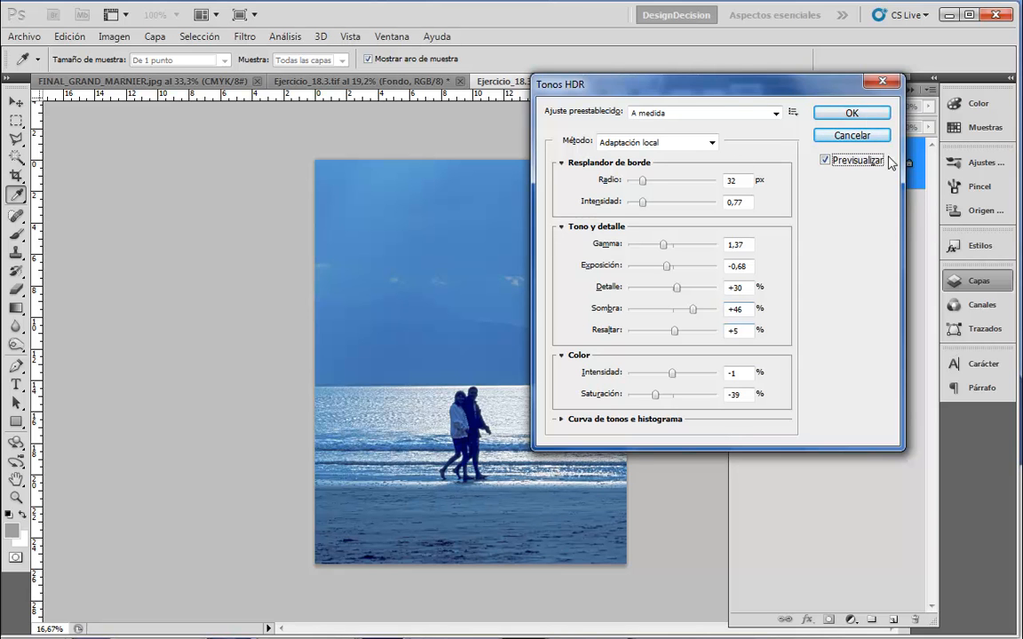
left_click(851, 113)
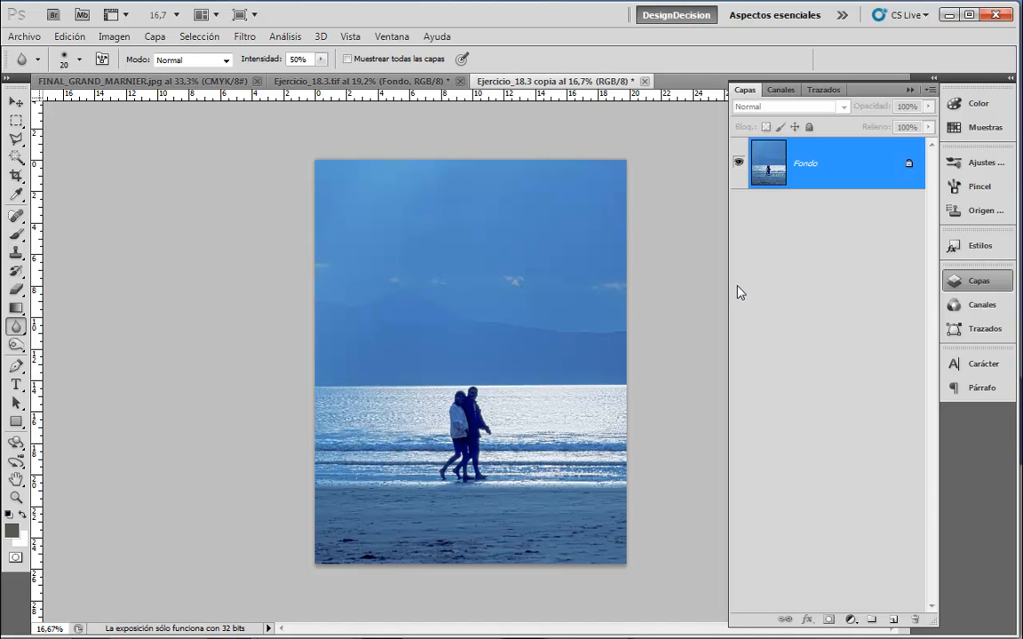
Copy the entire toned beach image into Ejercicio_18.3.tif as a new layer directly above Fondo
key("ctrl+a")
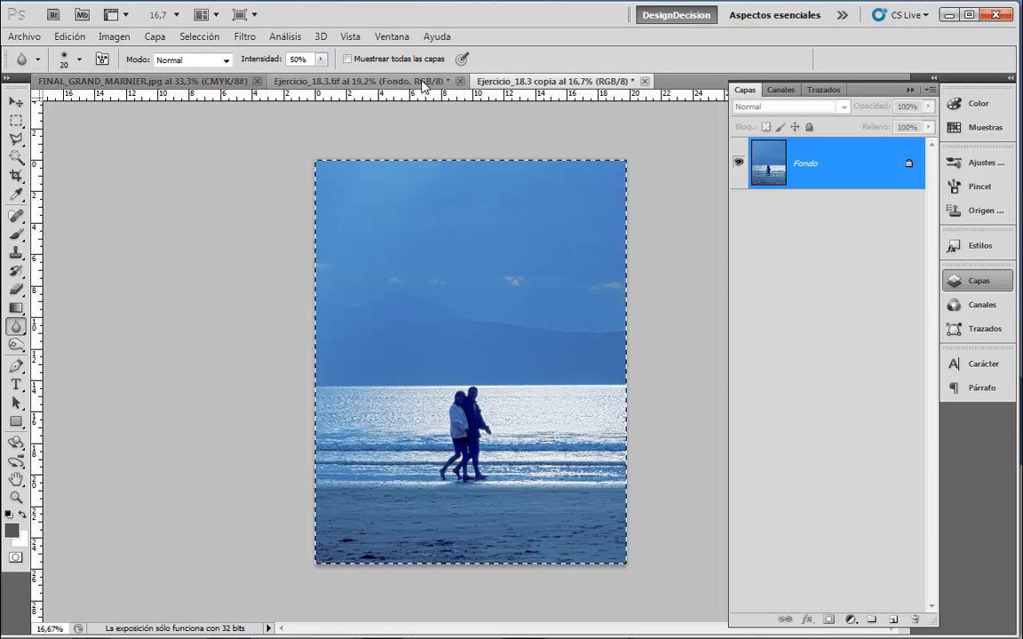
left_click(423, 84)
key("ctrl+shift+alt+n")
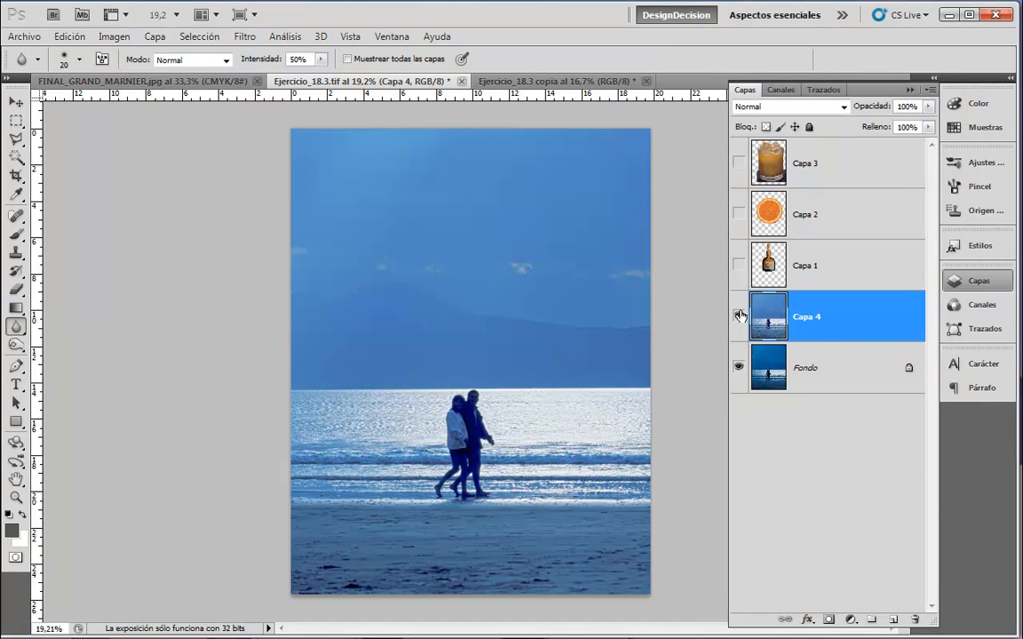
Compare the toned beach layer with the original background by switching its visibility off and on, leaving it shown
left_click(739, 317)
left_click(738, 318)
left_click(738, 318)
left_click(738, 318)
left_click(738, 318)
left_click(738, 318)
left_click(737, 318)
left_click(739, 318)
left_click(738, 318)
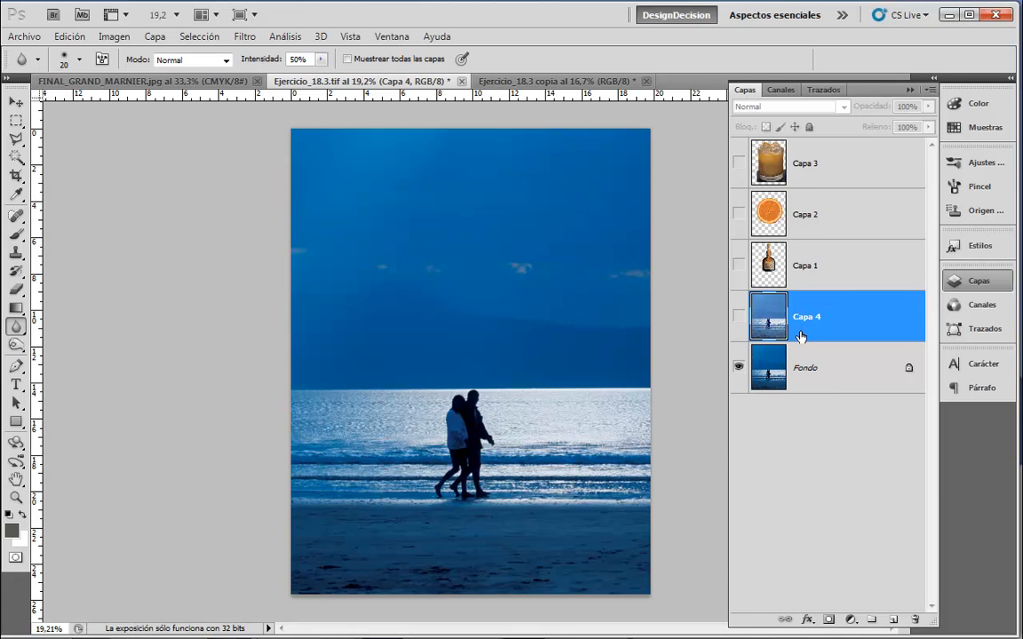
left_click(738, 318)
Set the toned beach layer to Multiply at 63% opacity and compare the background with and without it
left_click(815, 108)
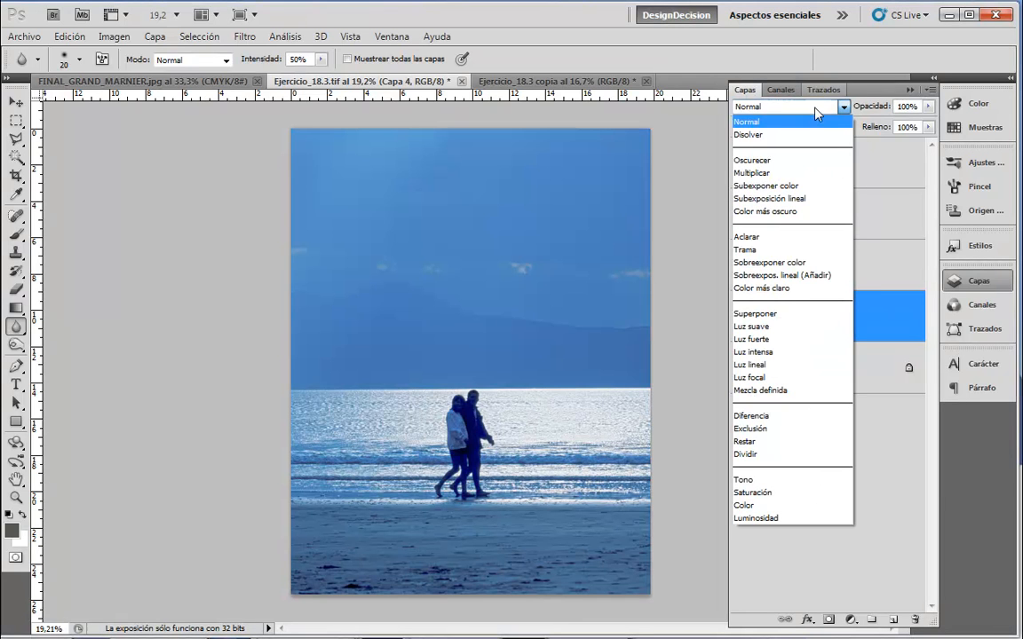
left_click(784, 174)
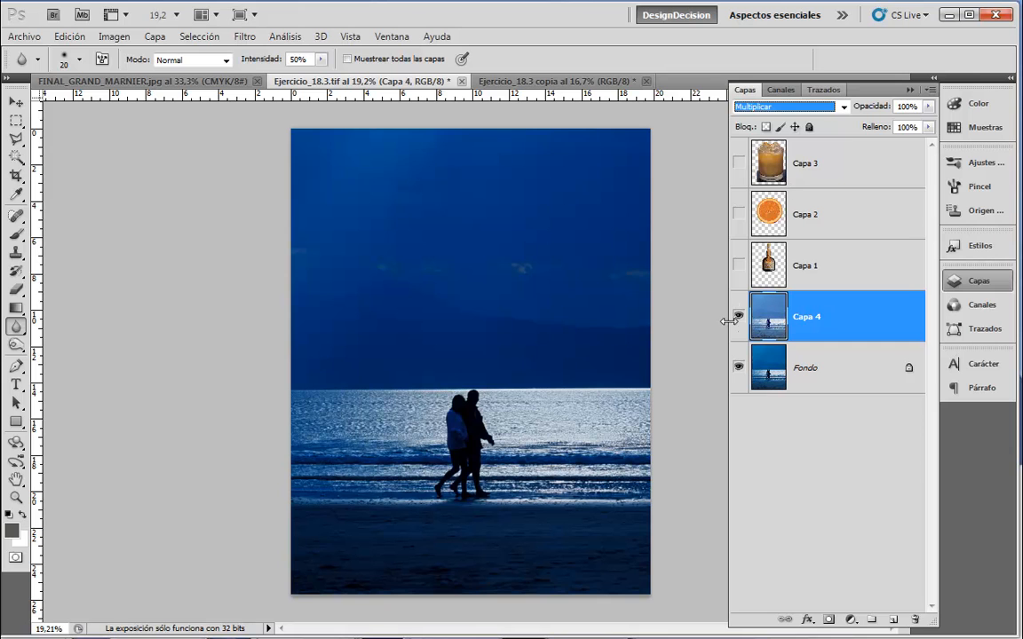
left_click(928, 107)
left_click_drag(924, 116, 911, 123)
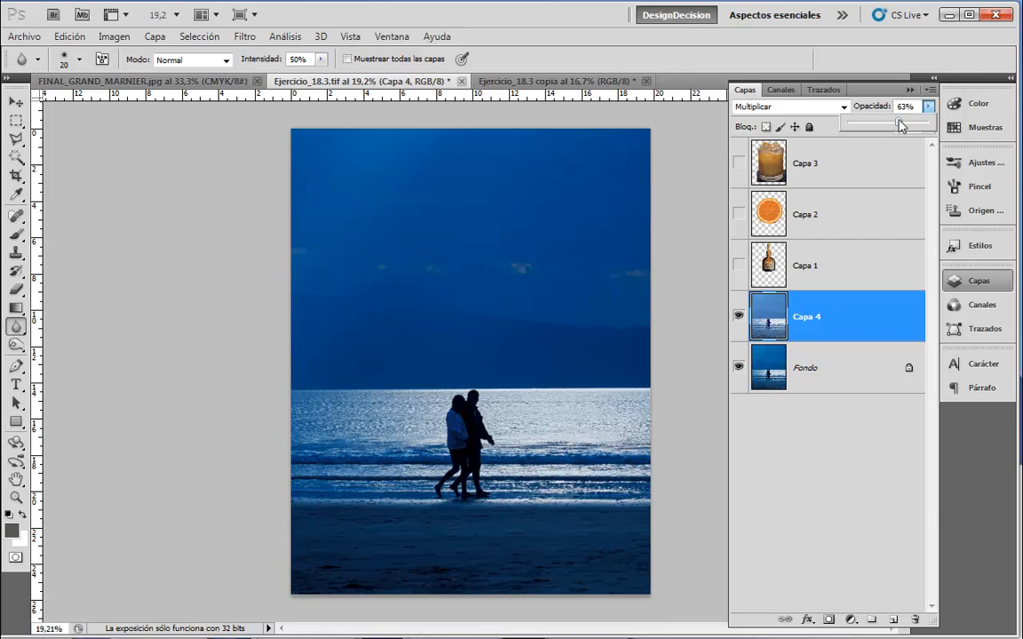
left_click(739, 316)
left_click(738, 316)
left_click(738, 316)
left_click(738, 316)
left_click(738, 316)
left_click(739, 317)
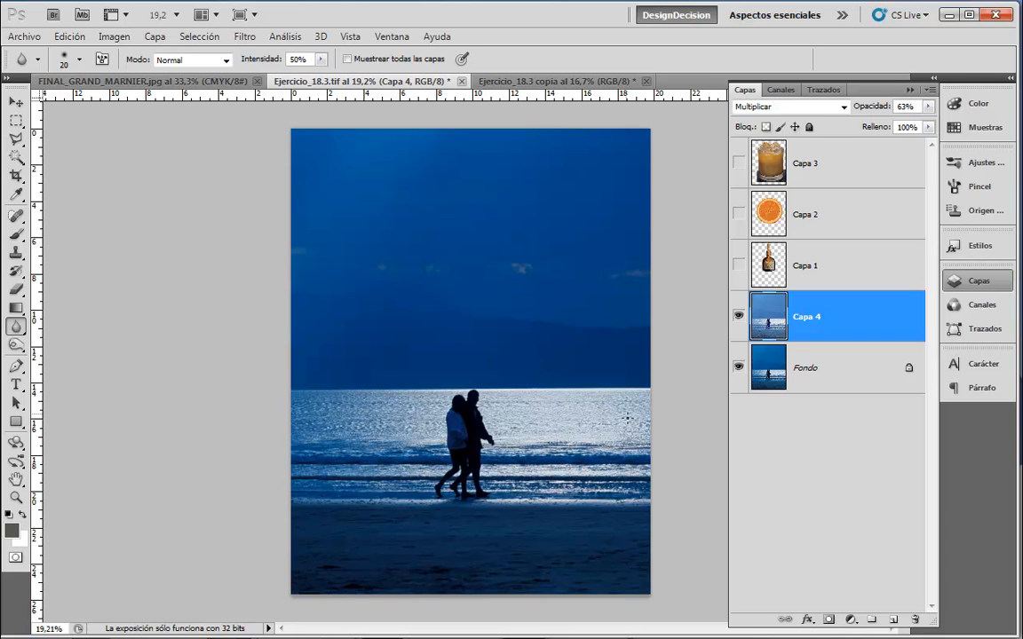
Lower the Multiply layer's opacity further, compare the image with it hidden and shown, and deselect the layer
left_click(928, 105)
left_click_drag(907, 121, 892, 127)
left_click(738, 316)
left_click(738, 316)
left_click(738, 316)
left_click(739, 315)
left_click(739, 315)
left_click(739, 315)
left_click(739, 315)
left_click(857, 424)
Compare the darkened beach background with the reference image FINAL_GRAND_MARNIER.jpg
left_click(200, 81)
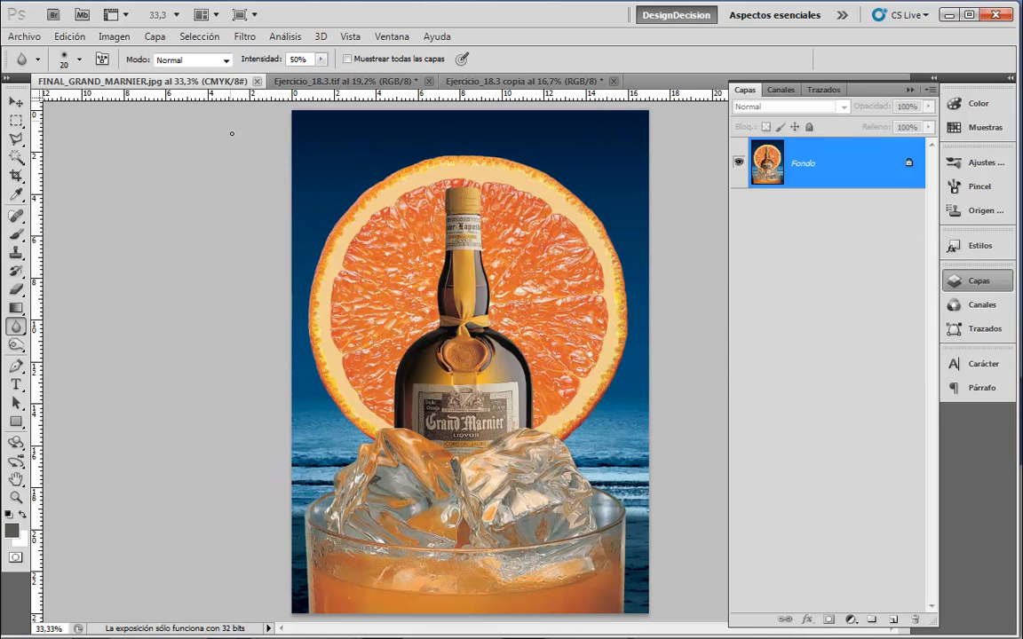
left_click(313, 85)
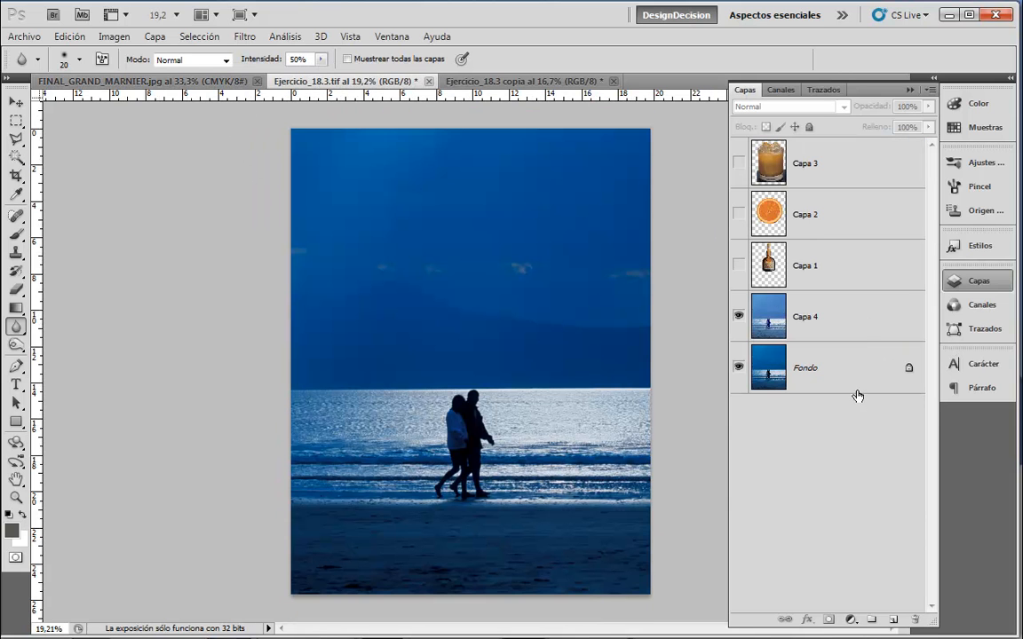
left_click(178, 81)
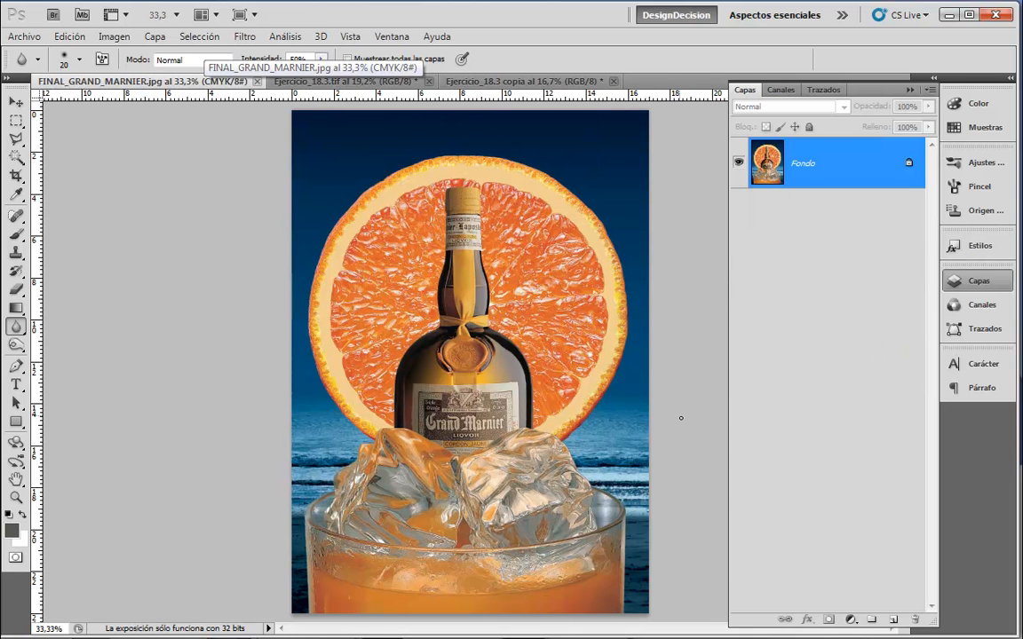
left_click(345, 81)
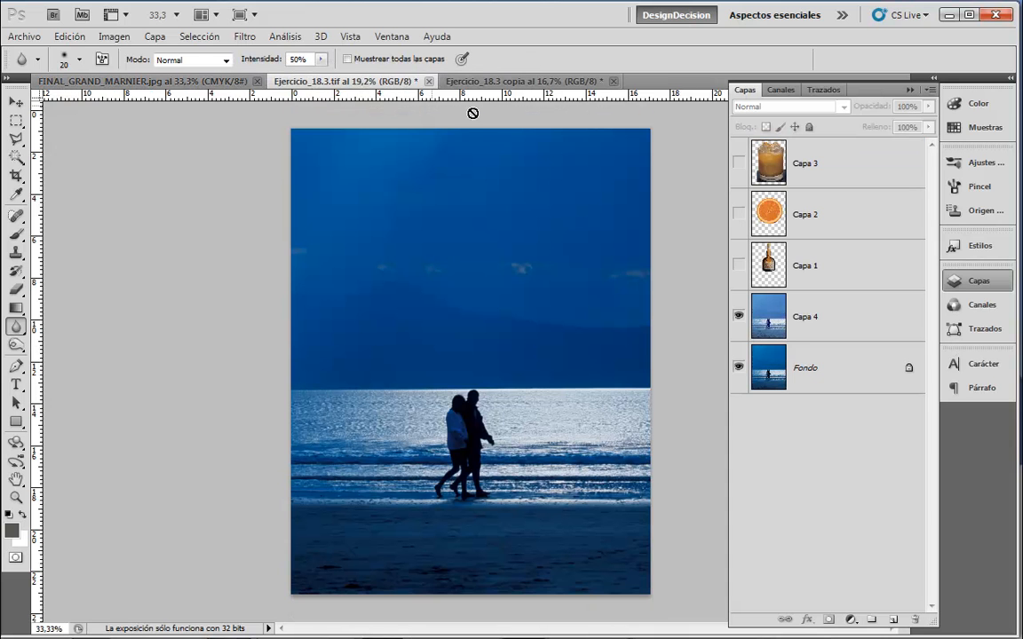
Add an empty layer above Capa 4 and sample the dark navy at the top of the reference image as foreground colour
left_click(850, 317)
left_click(894, 619)
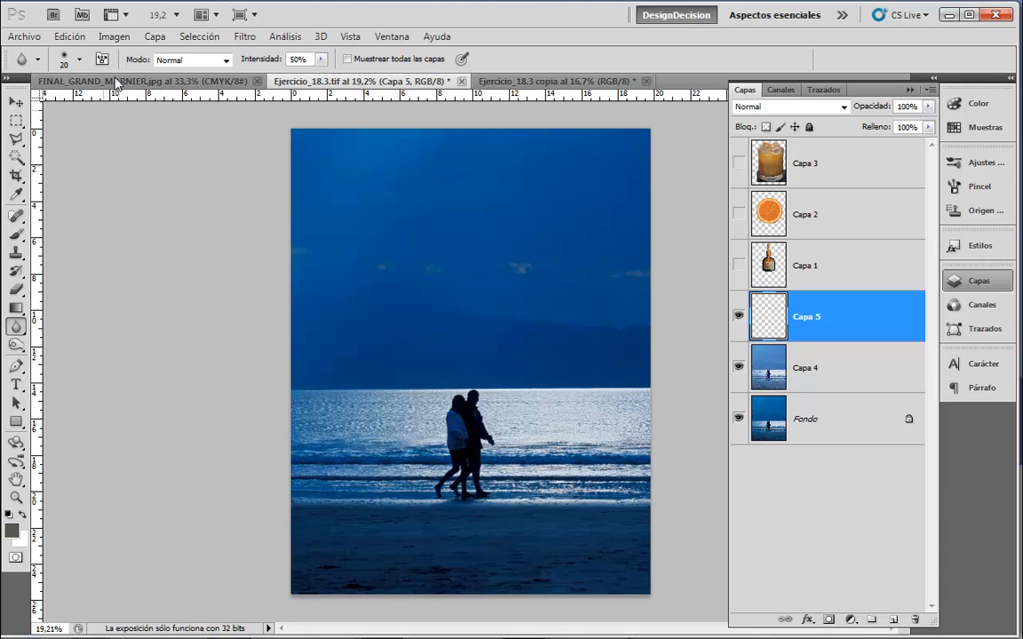
left_click(127, 83)
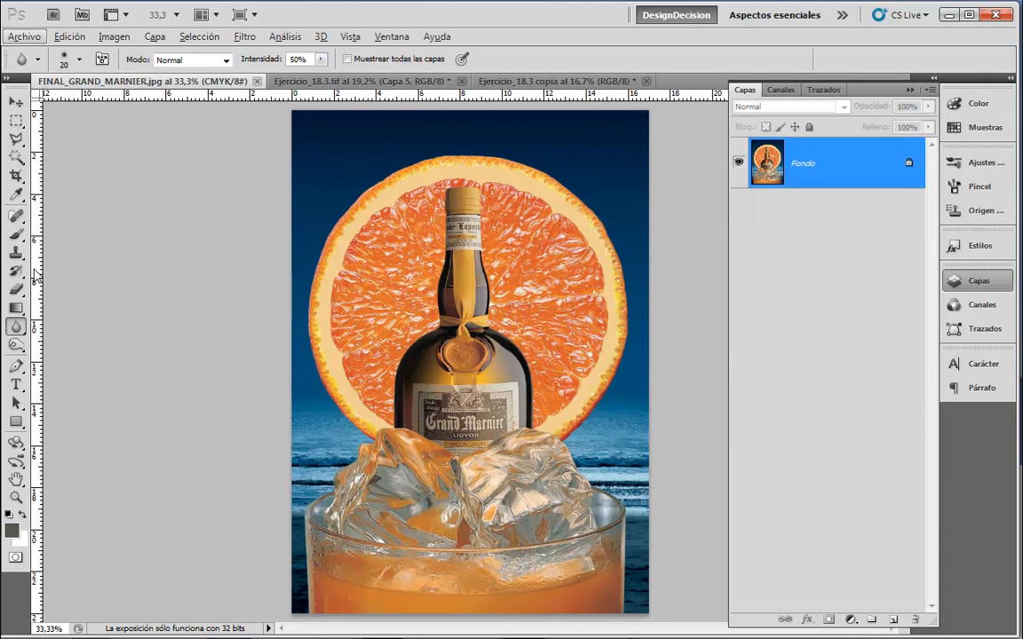
left_click(20, 234)
key("alt")
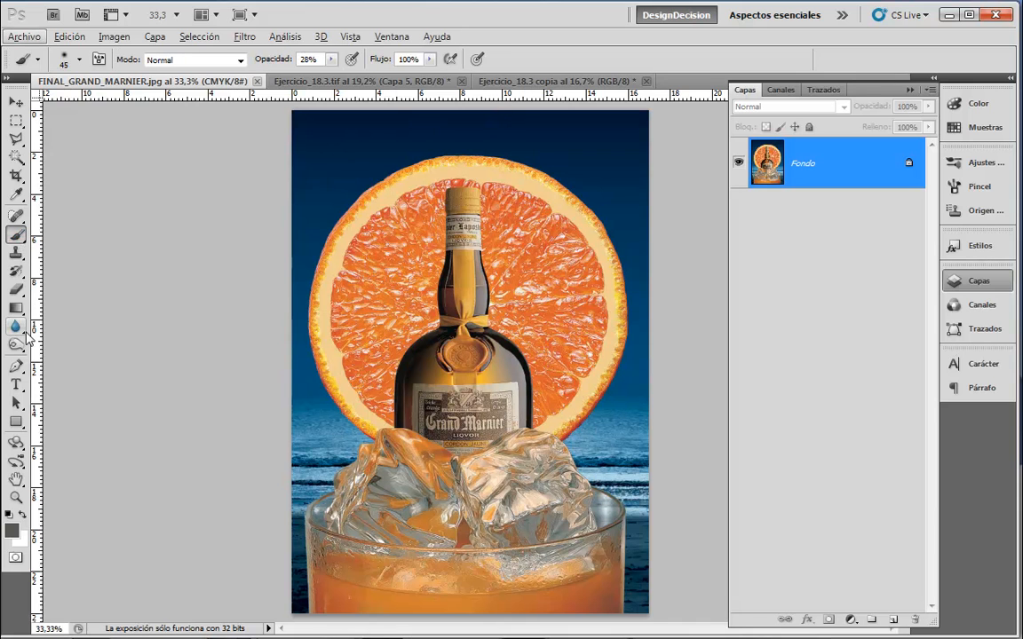
key("alt")
left_click(636, 106, "alt")
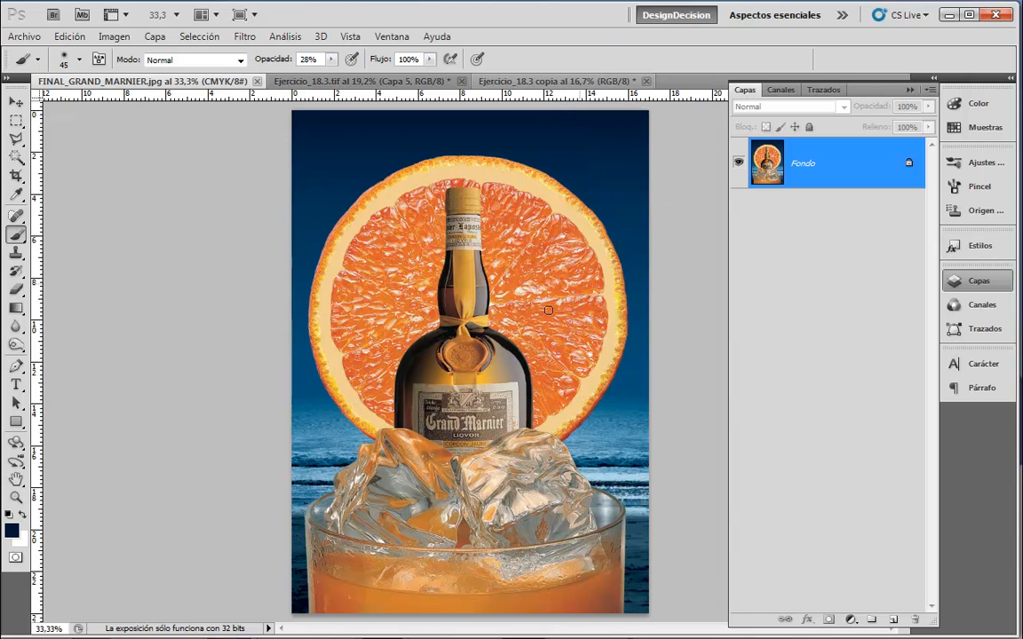
Set the background colour to web-safe 006666, sampled from the reference sky beside the orange
left_click(21, 536)
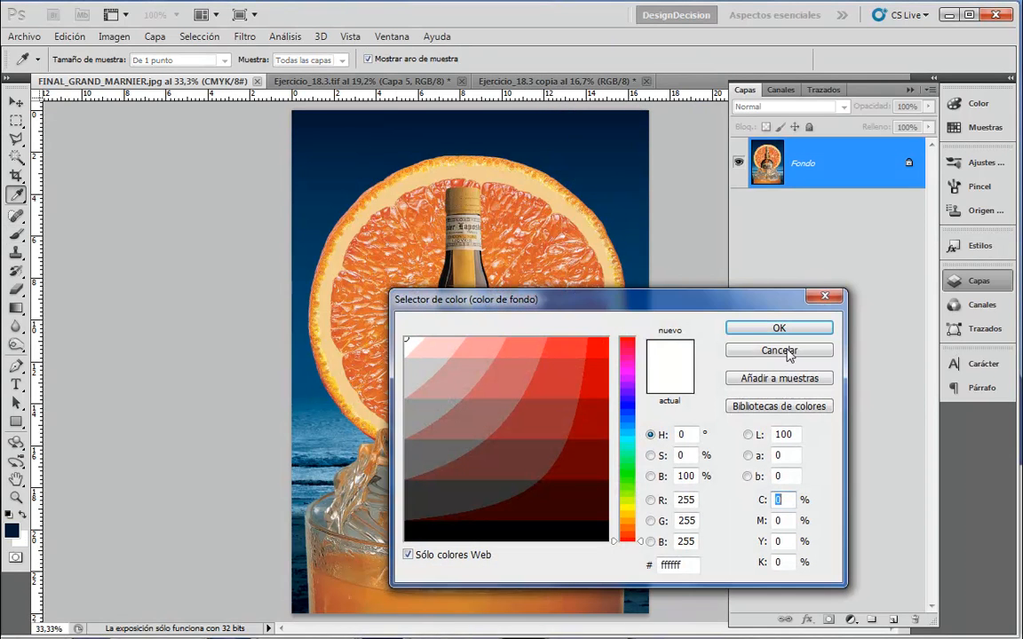
left_click(307, 377)
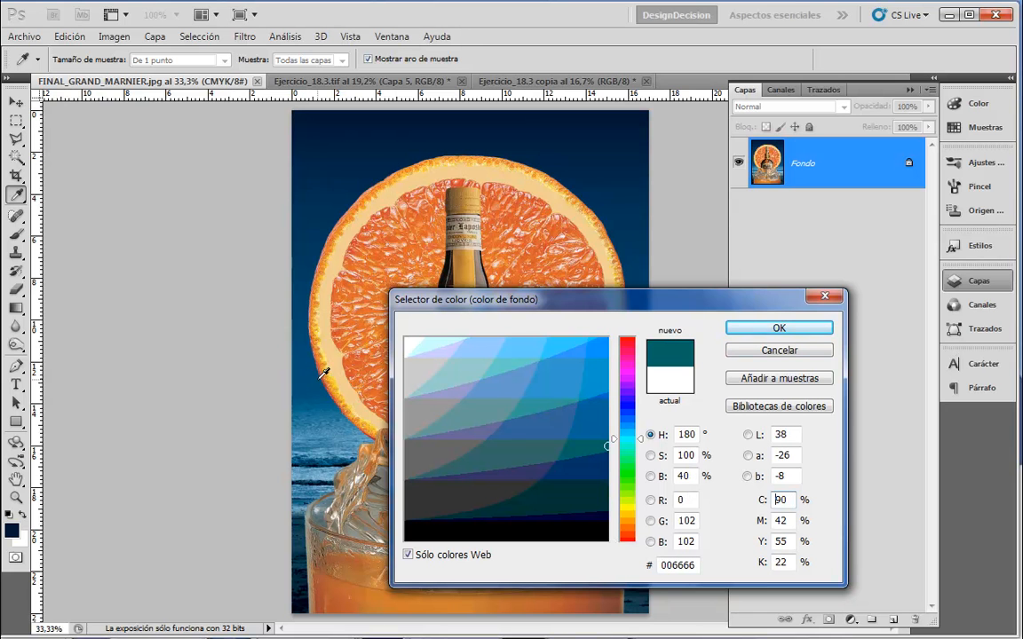
left_click(778, 328)
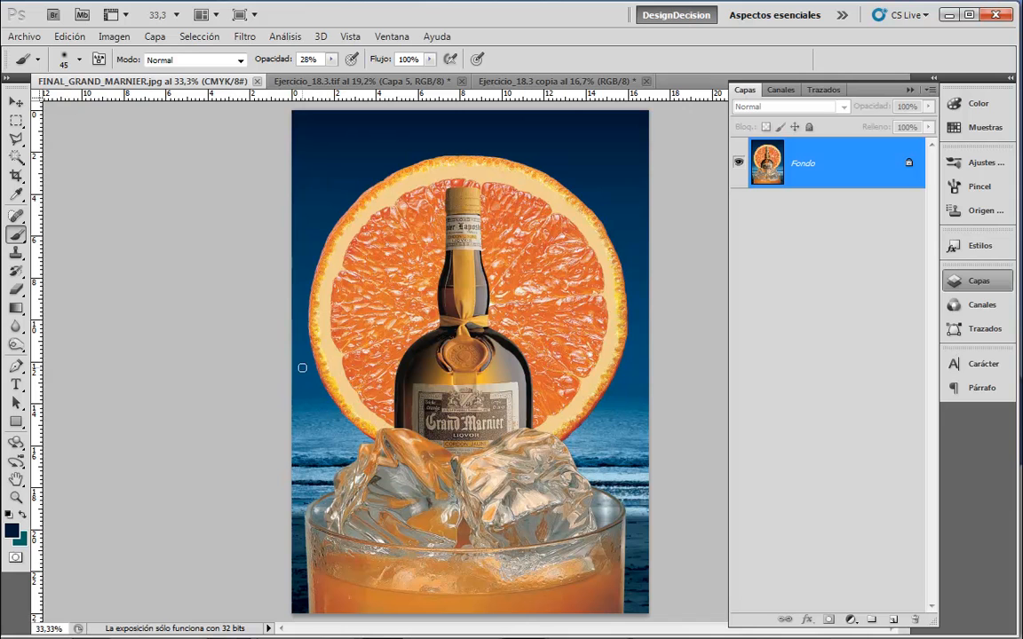
Resample the reference's dark top blue as foreground and set the background colour to 005078 from beside the orange, with web-only colours off
left_click(311, 364, "alt")
left_click(284, 102, "alt")
left_click(24, 539)
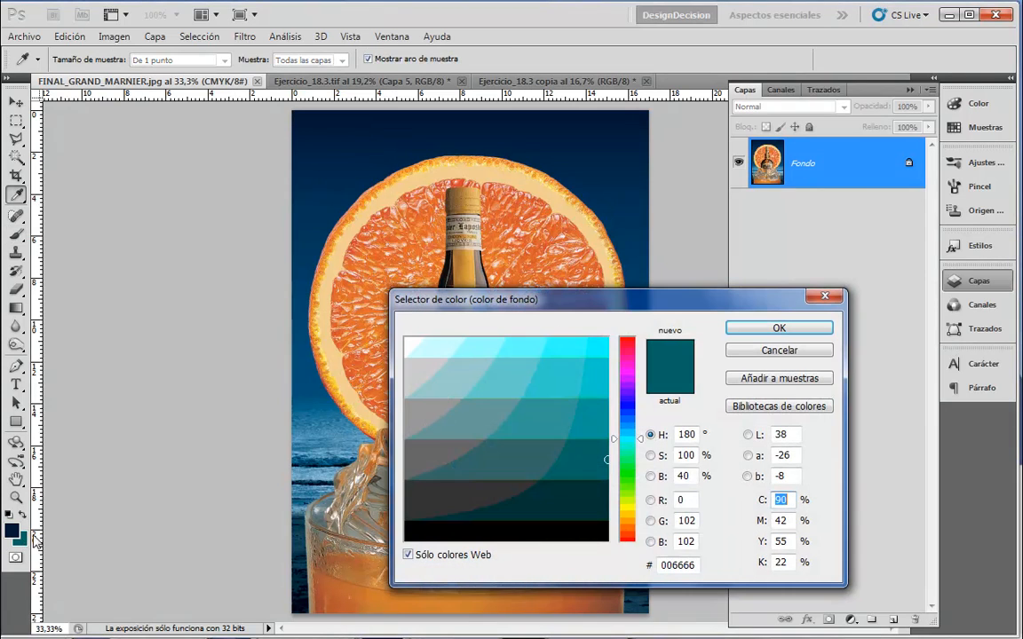
left_click(408, 555)
left_click(311, 368)
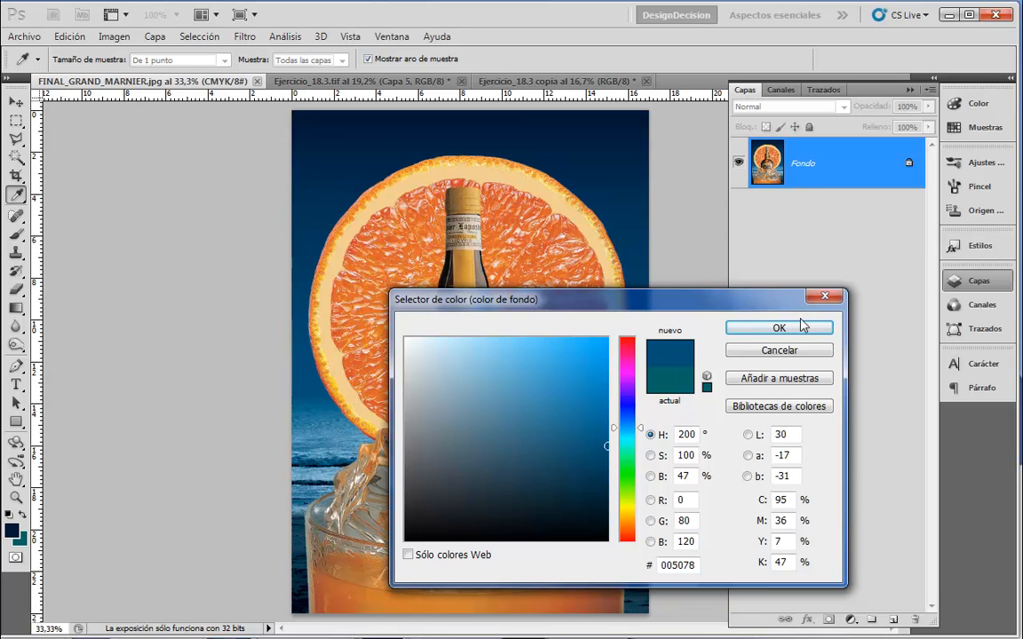
left_click(774, 328)
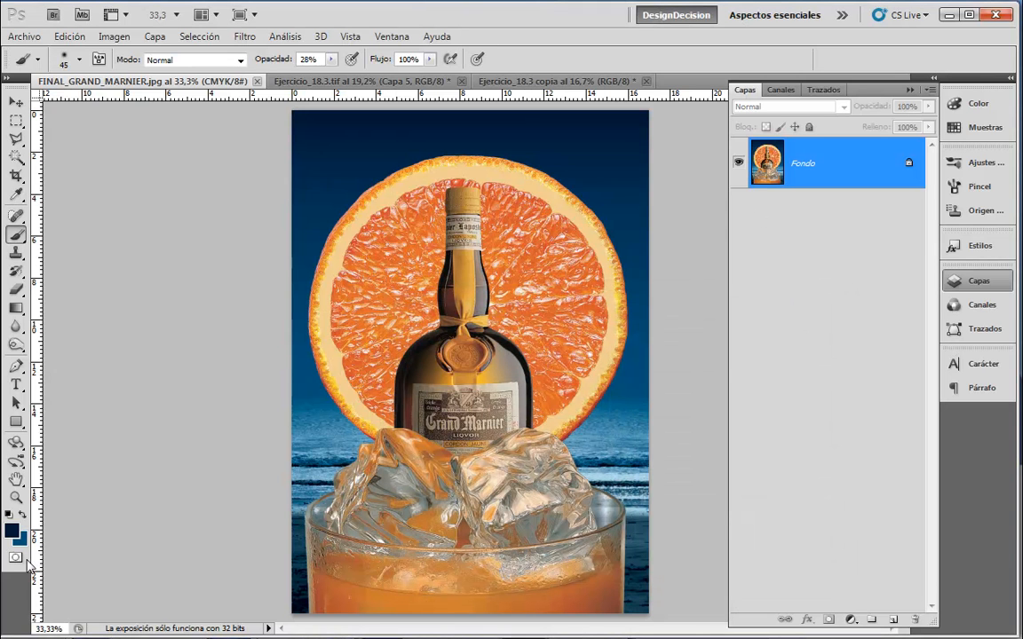
Fill Capa 5 of Ejercicio_18.3.tif with a vertical foreground-to-background linear gradient, dark navy at the top and lighter blue from mid-height down
left_click(382, 82)
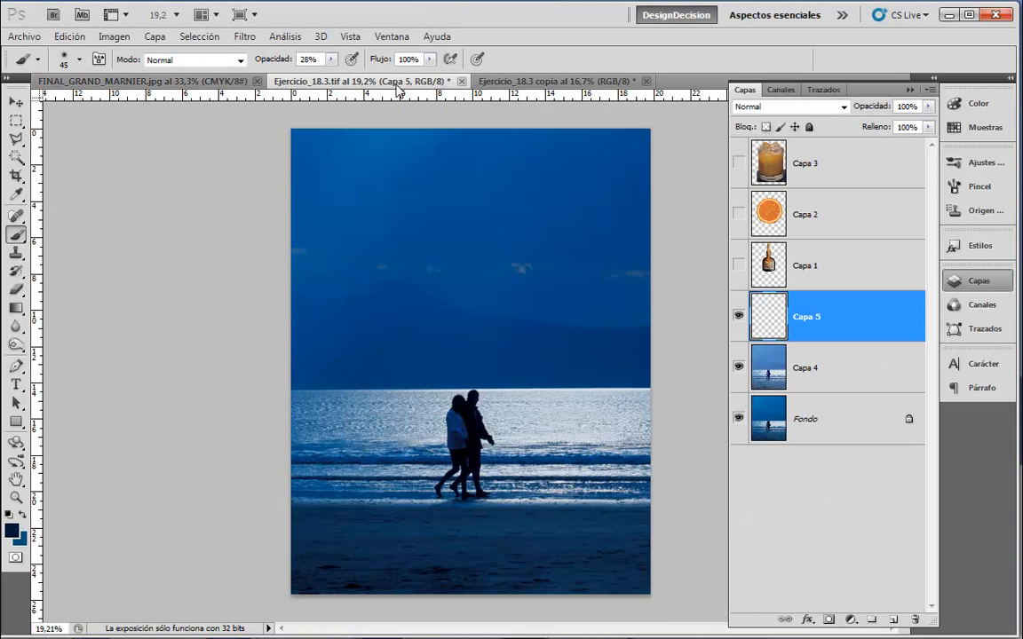
left_click(16, 307)
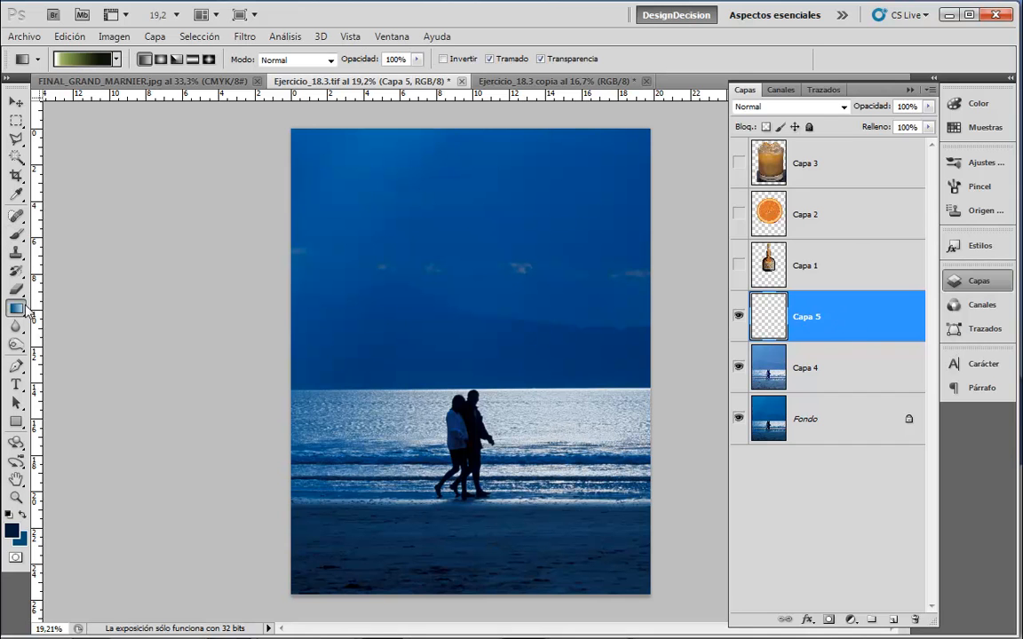
left_click(117, 61)
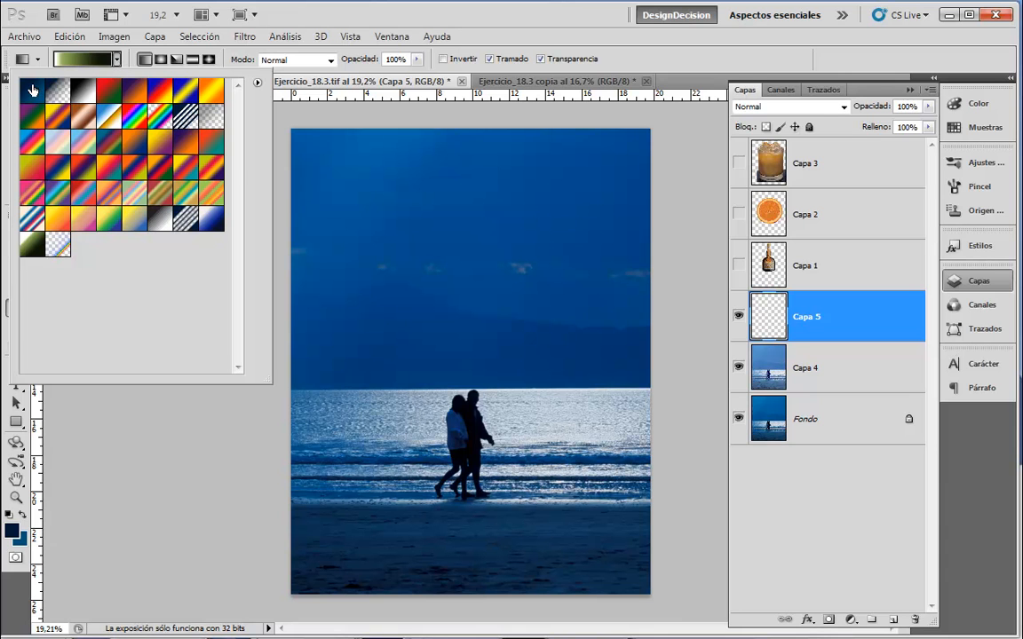
left_click(33, 92)
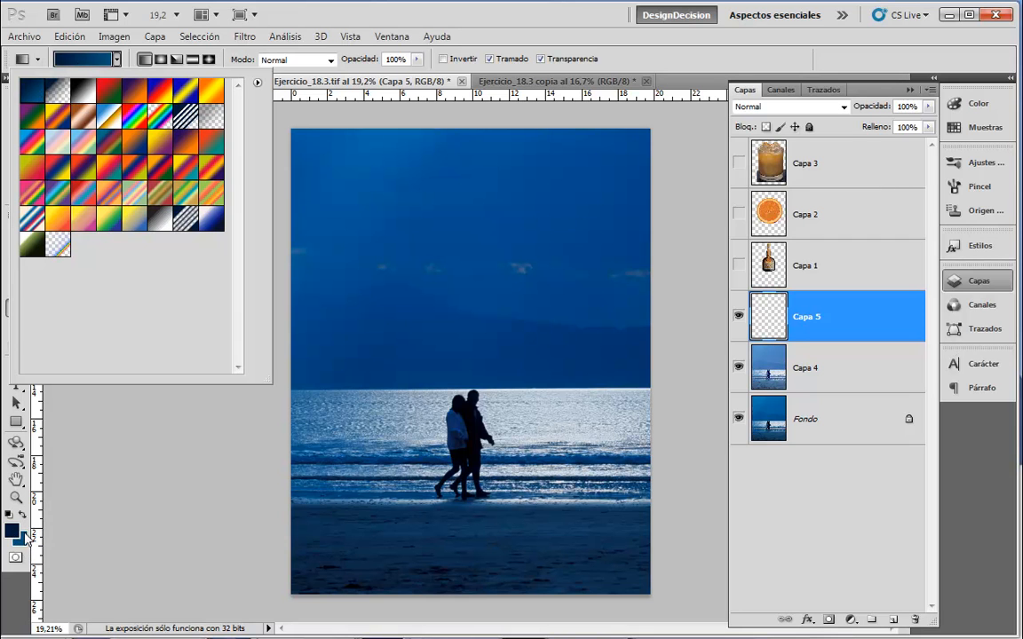
left_click_drag(485, 116, 484, 388)
left_click_drag(487, 158, 485, 416)
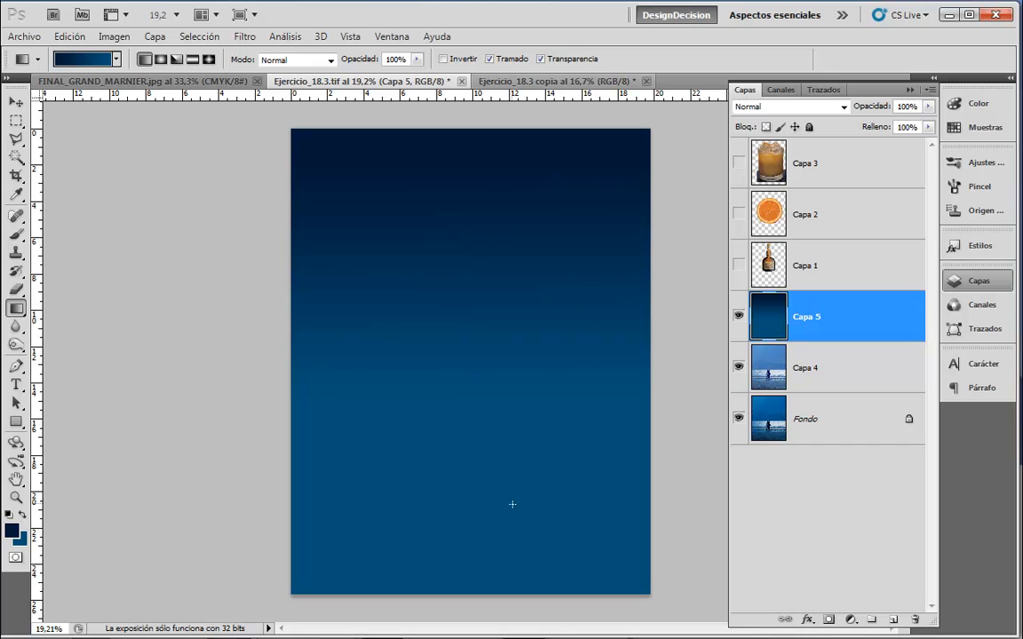
Try gradients on Capa 5 that start lower in the image, and undo them
left_click_drag(471, 253, 469, 591)
left_click_drag(480, 513, 476, 631)
key("ctrl+z")
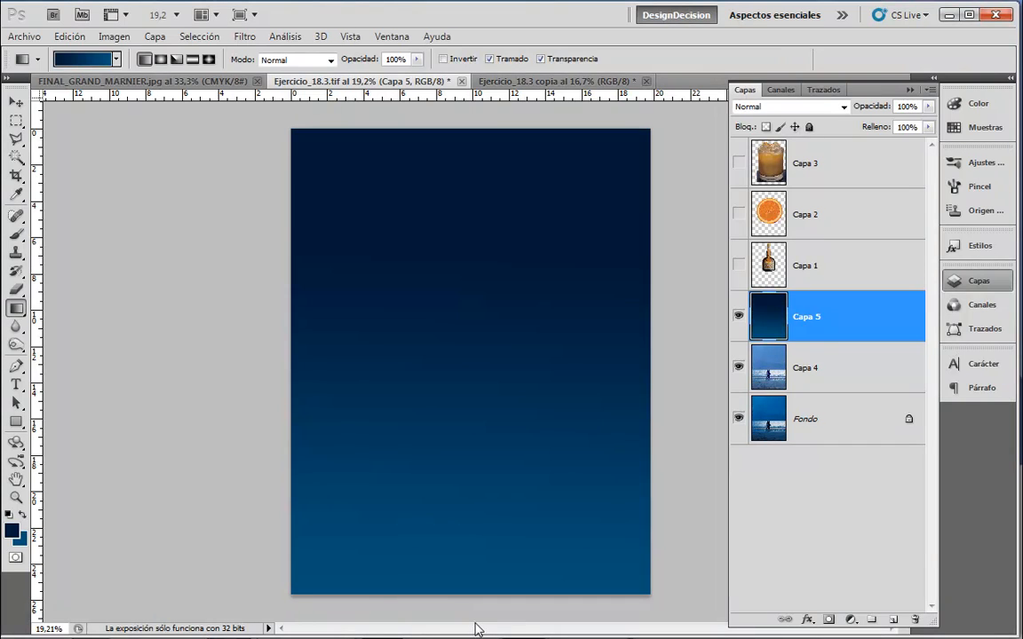
key("ctrl+alt+z")
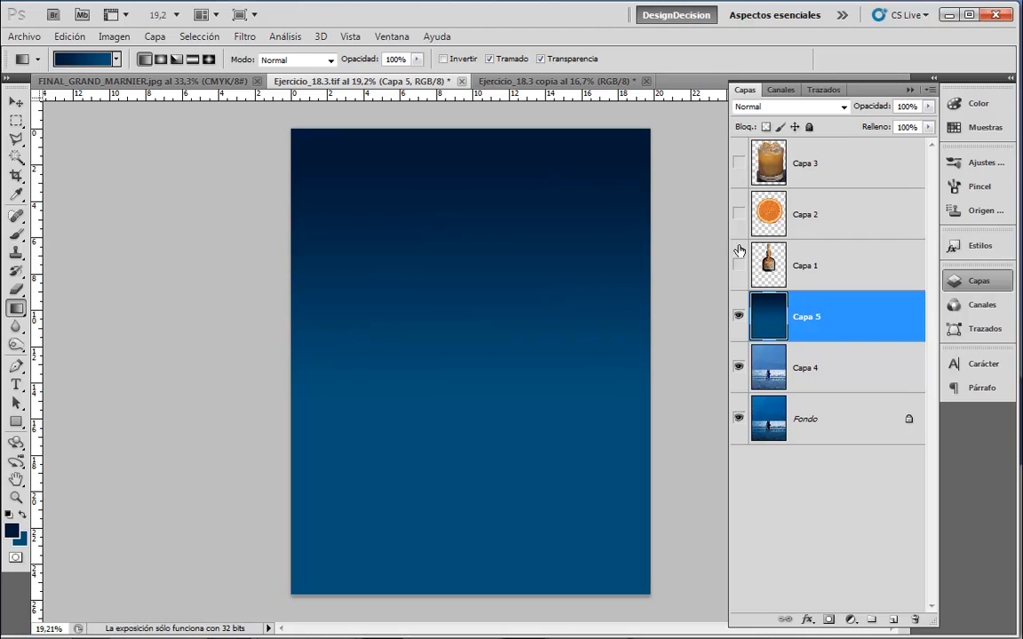
Select the full-width lower part of the canvas from just below the horizon, hiding Capa 5 for placement, and compare with the FINAL_GRAND_MARNIER.jpg reference
left_click(16, 291)
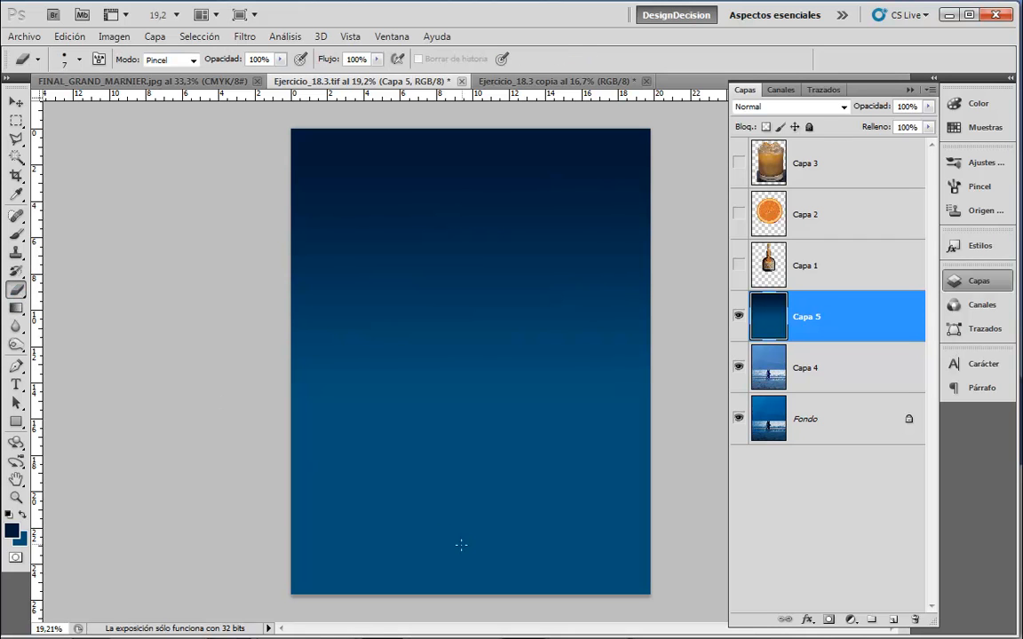
left_click(17, 120)
left_click_drag(274, 598, 682, 408)
left_click(738, 316)
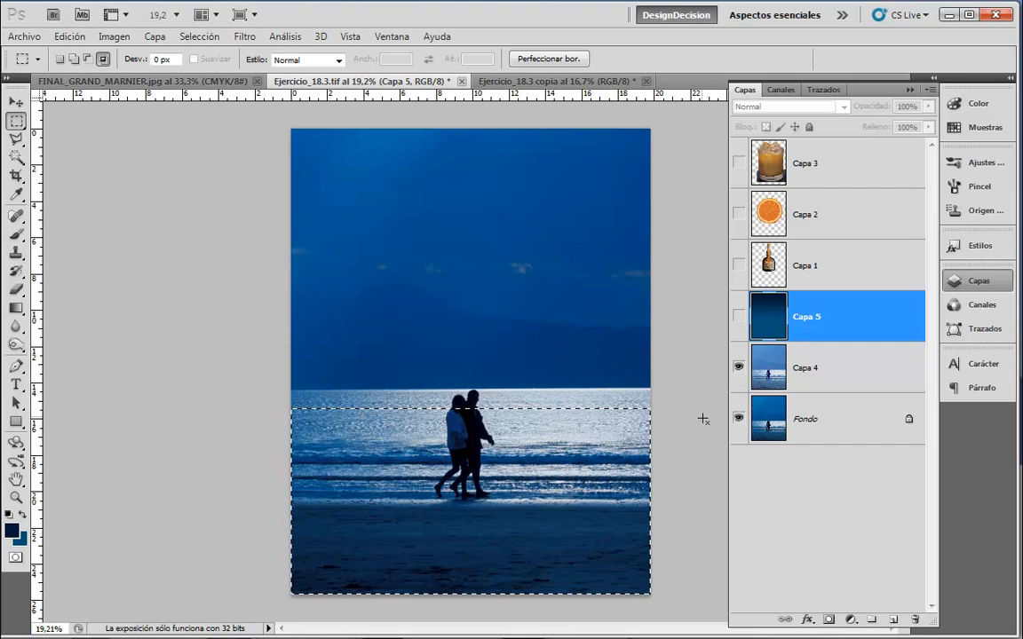
left_click(126, 80)
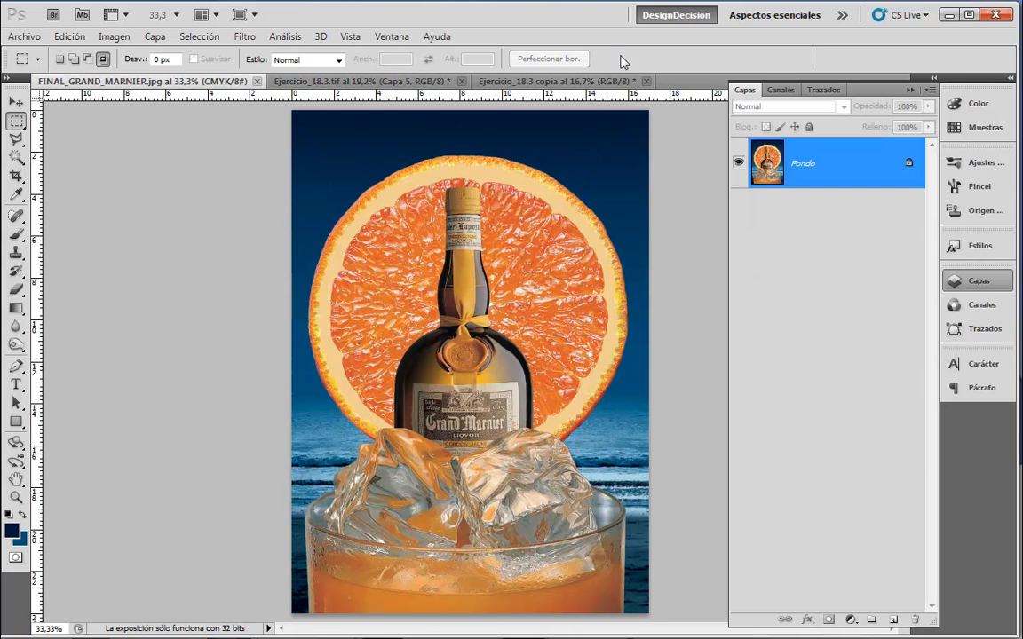
left_click(301, 81)
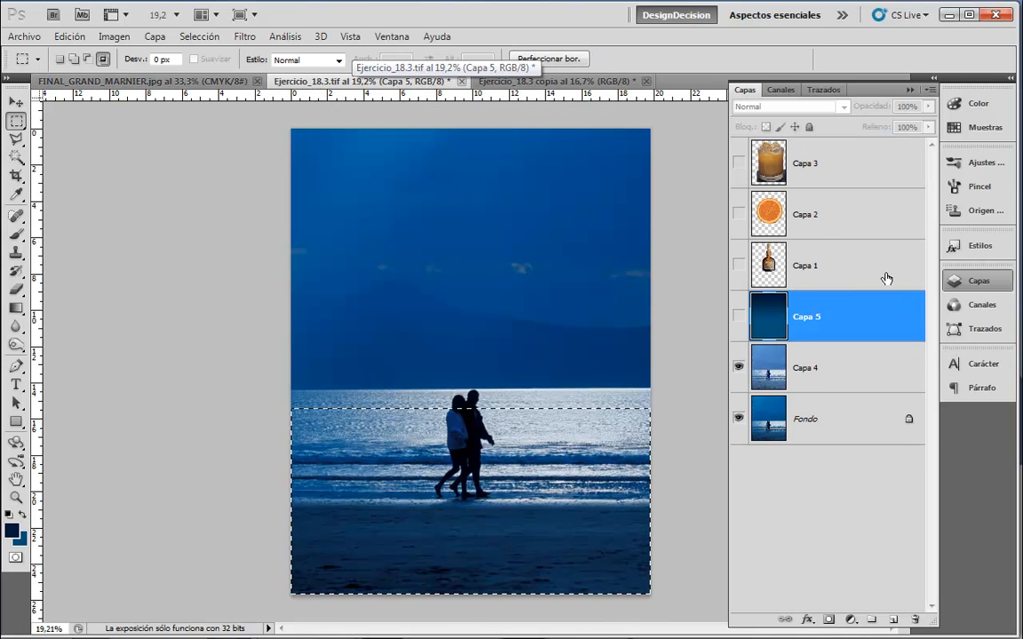
left_click(737, 316)
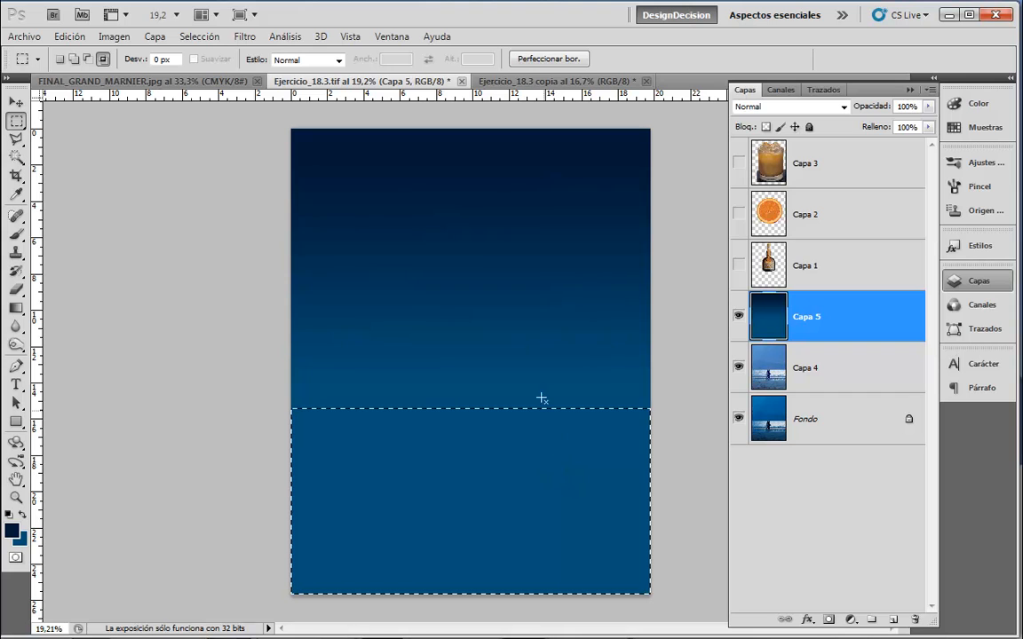
left_click(213, 41)
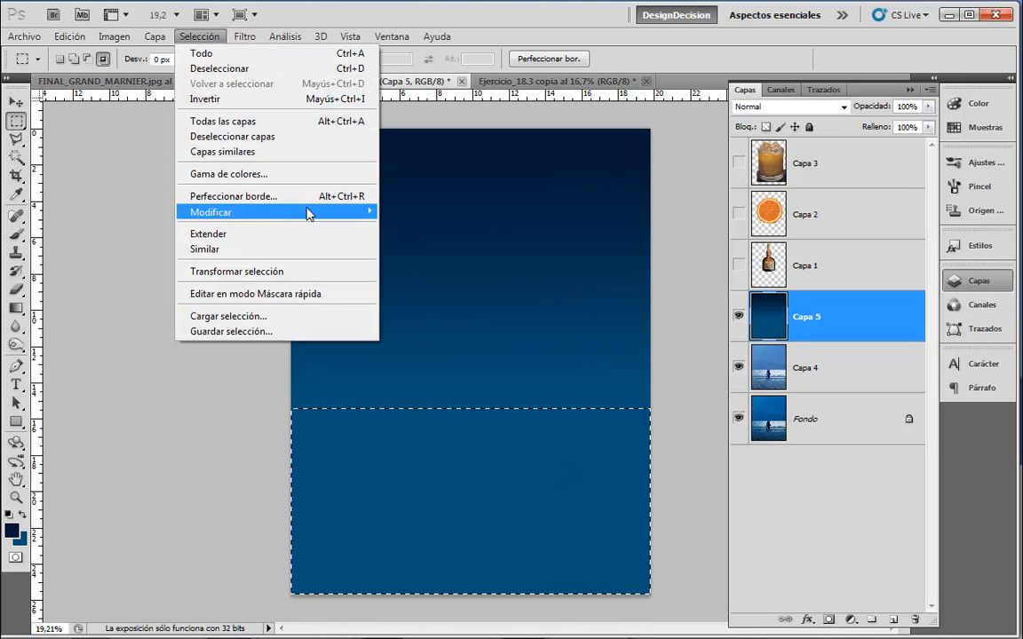
mouse_move(306, 212)
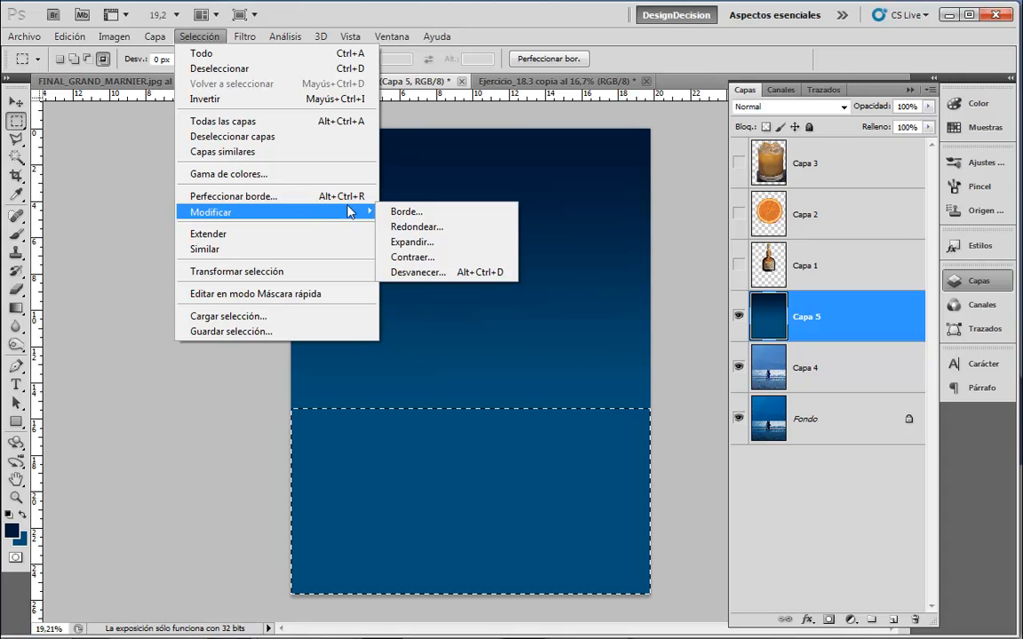
left_click(435, 278)
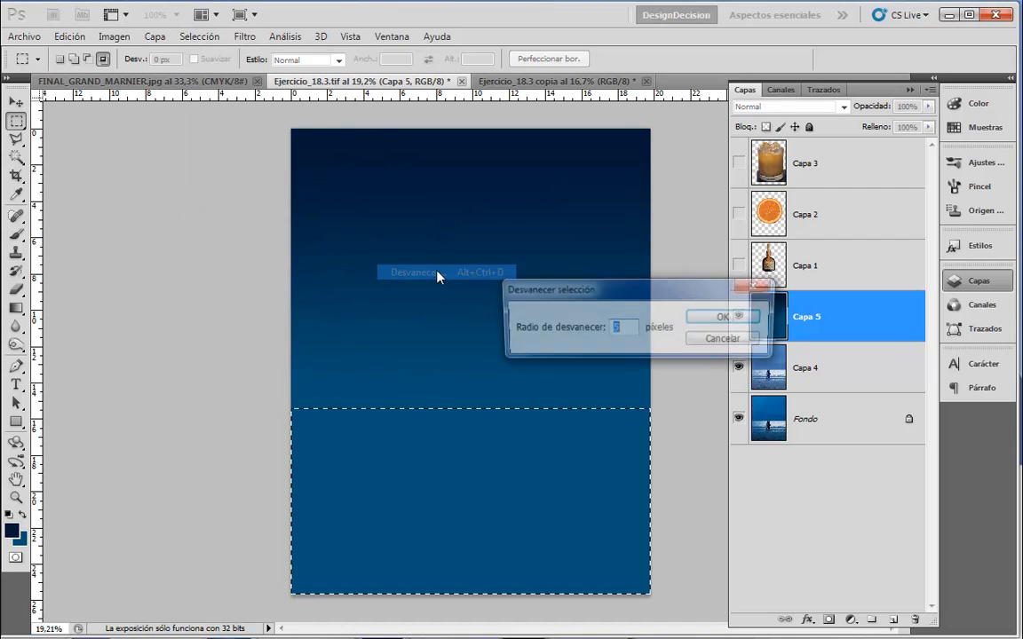
left_click(717, 343)
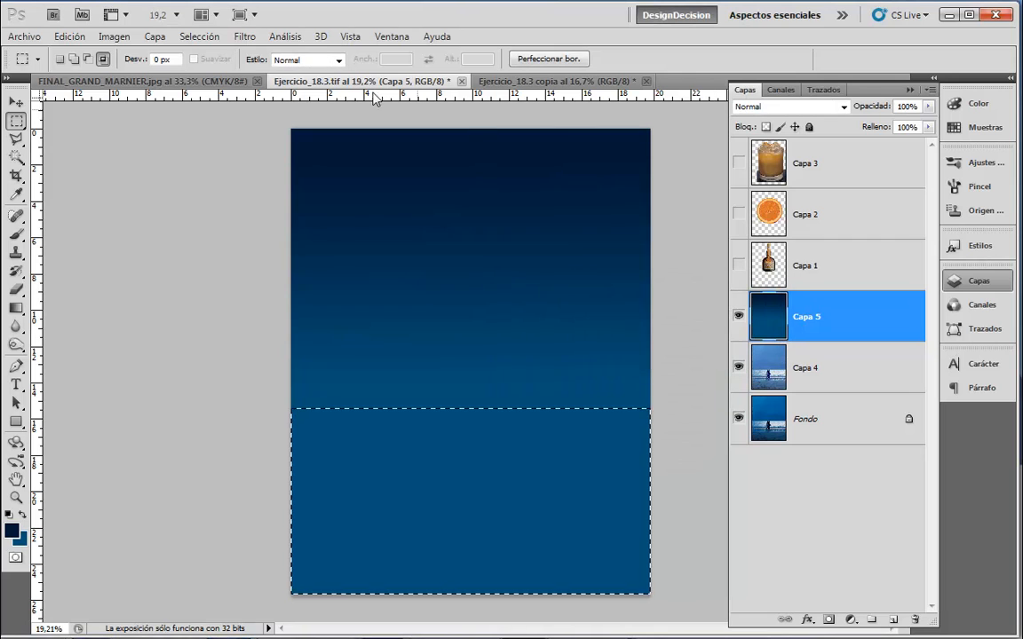
Feather the lower selection by 250 px with Refine Edge, try clearing it from Capa 5, and undo the deletion
left_click(115, 36)
mouse_move(200, 37)
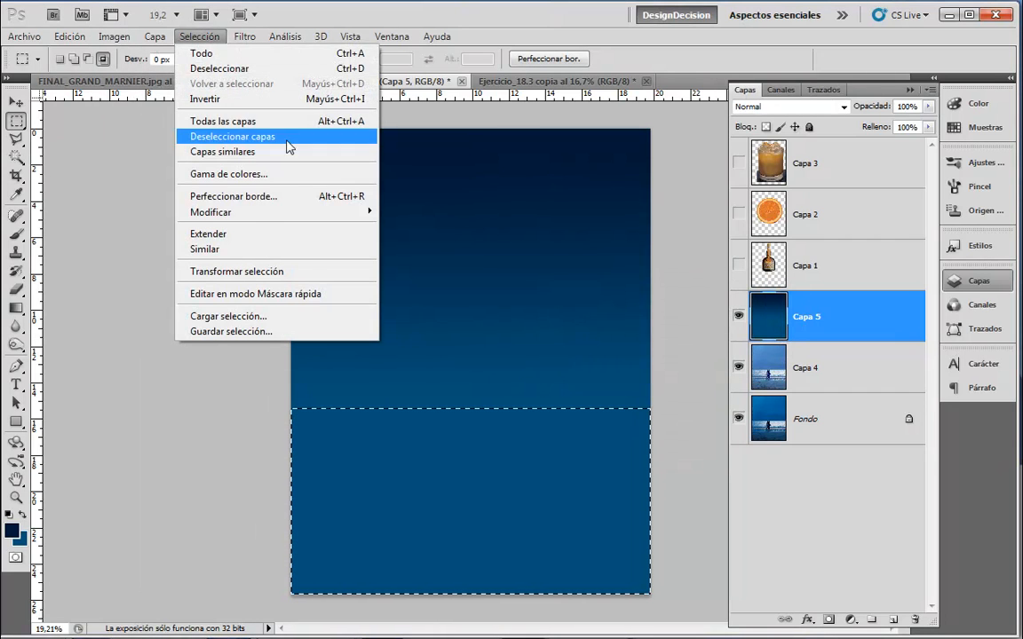
left_click(348, 196)
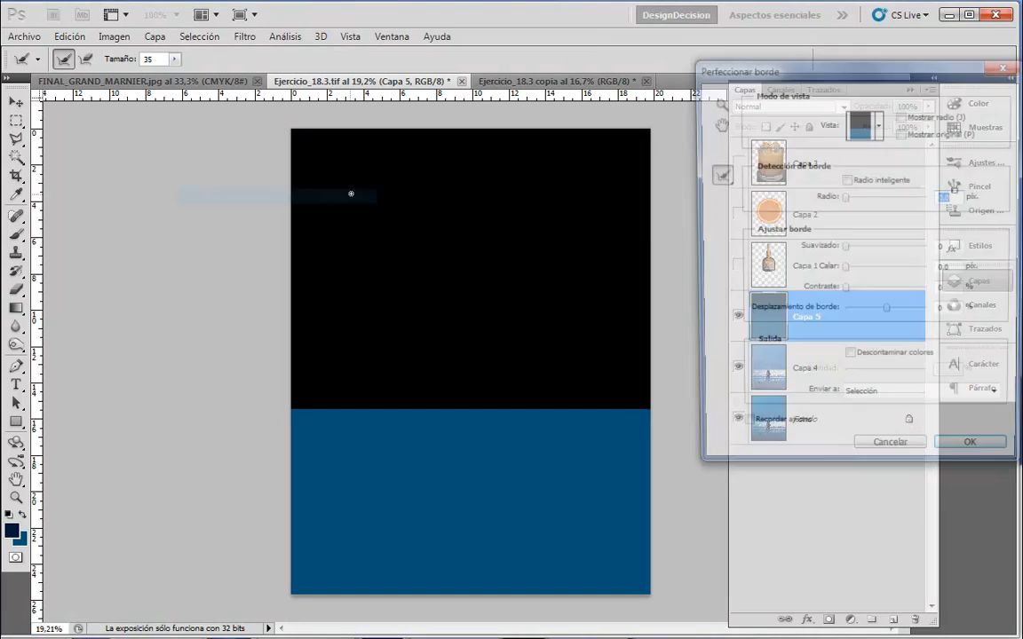
left_click_drag(826, 66, 713, 87)
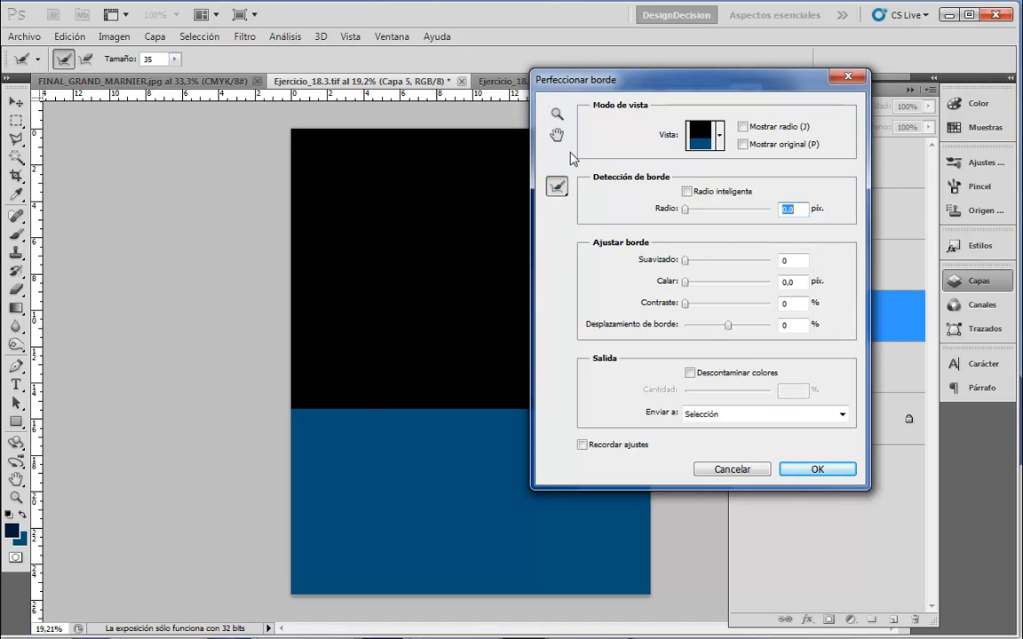
left_click_drag(670, 85, 694, 56)
left_click_drag(719, 263, 807, 268)
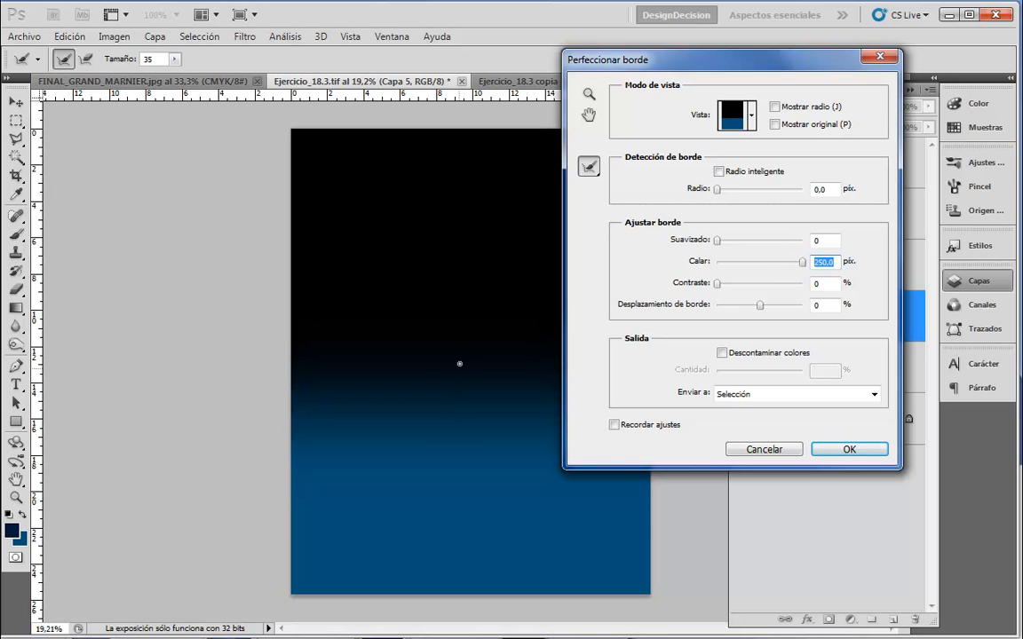
left_click(848, 449)
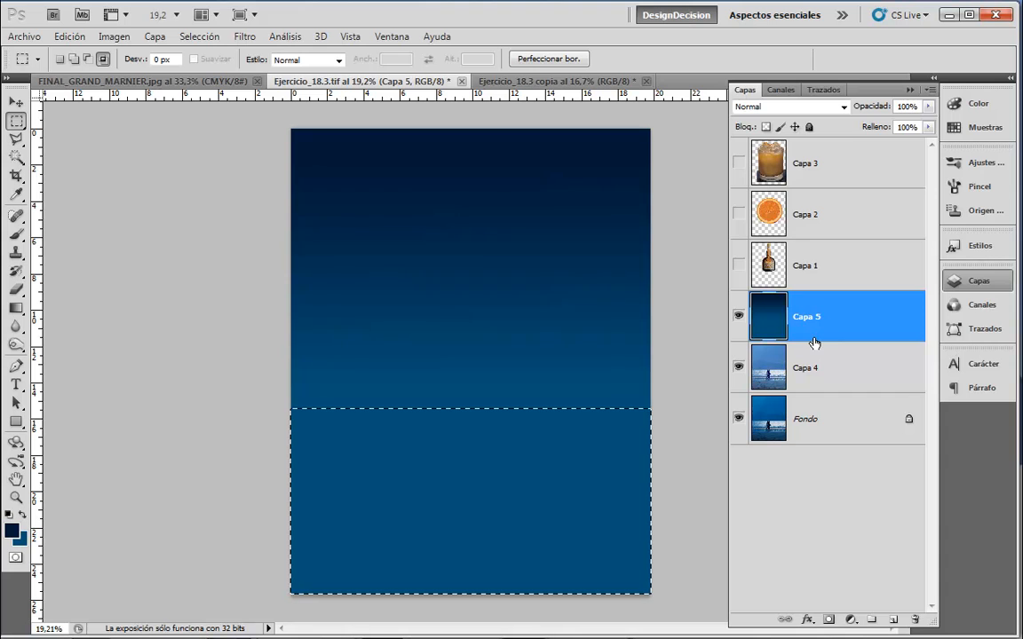
key("Delete")
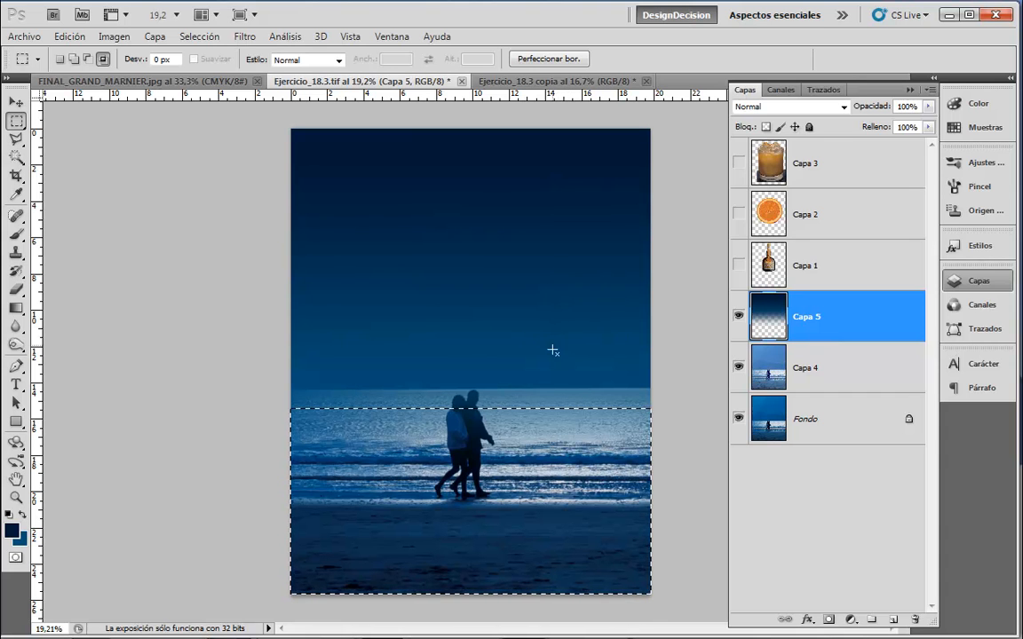
key("ctrl+z")
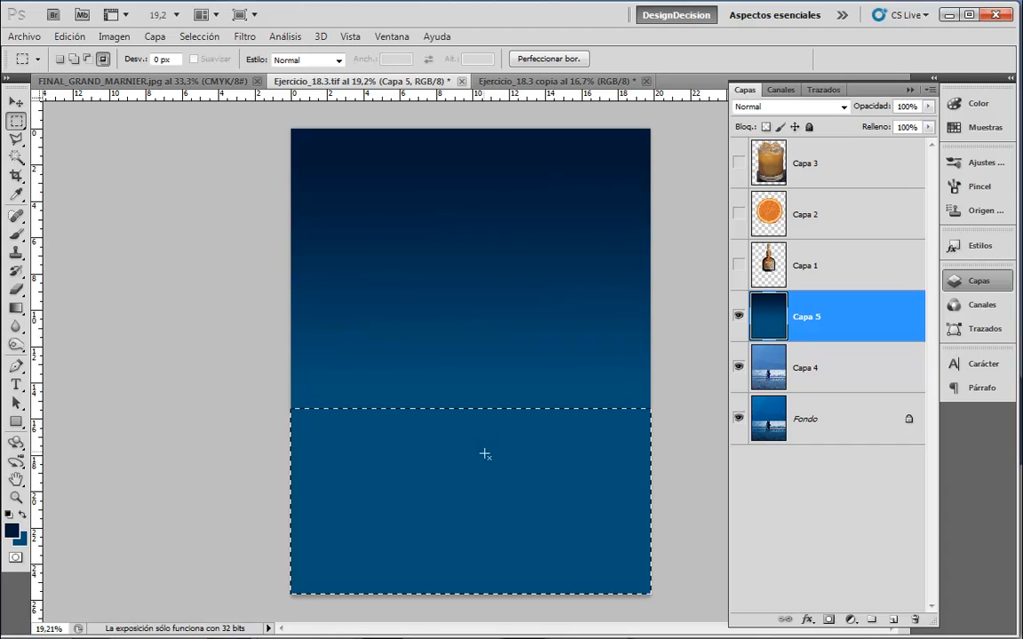
Try moving the feathered selection lower over the waves and clearing it from Capa 5, and undo both changes
left_click(60, 59)
left_click(103, 59)
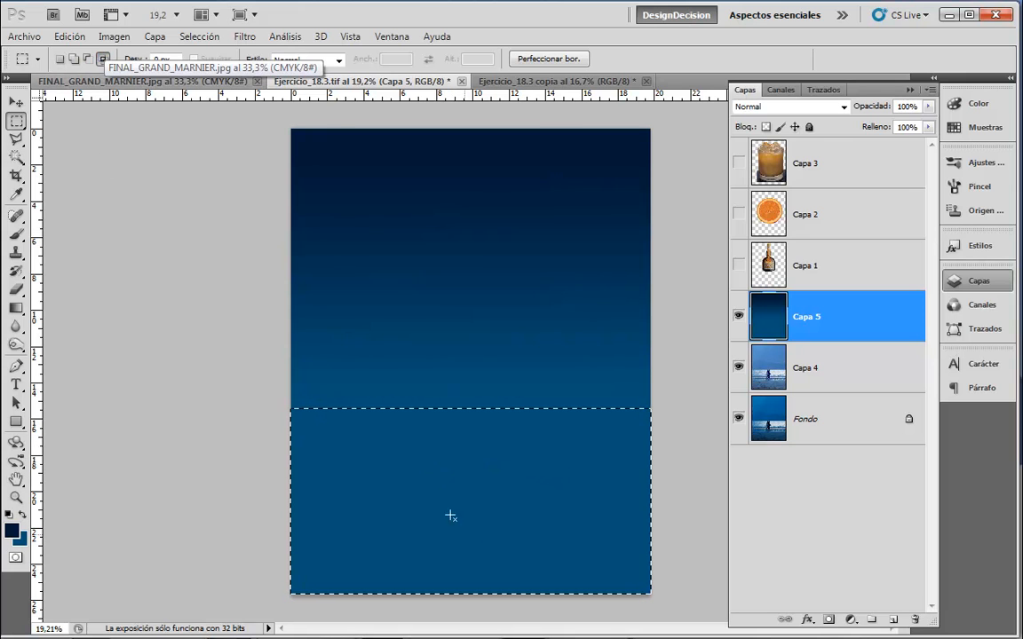
left_click(60, 59)
left_click_drag(518, 466, 523, 520)
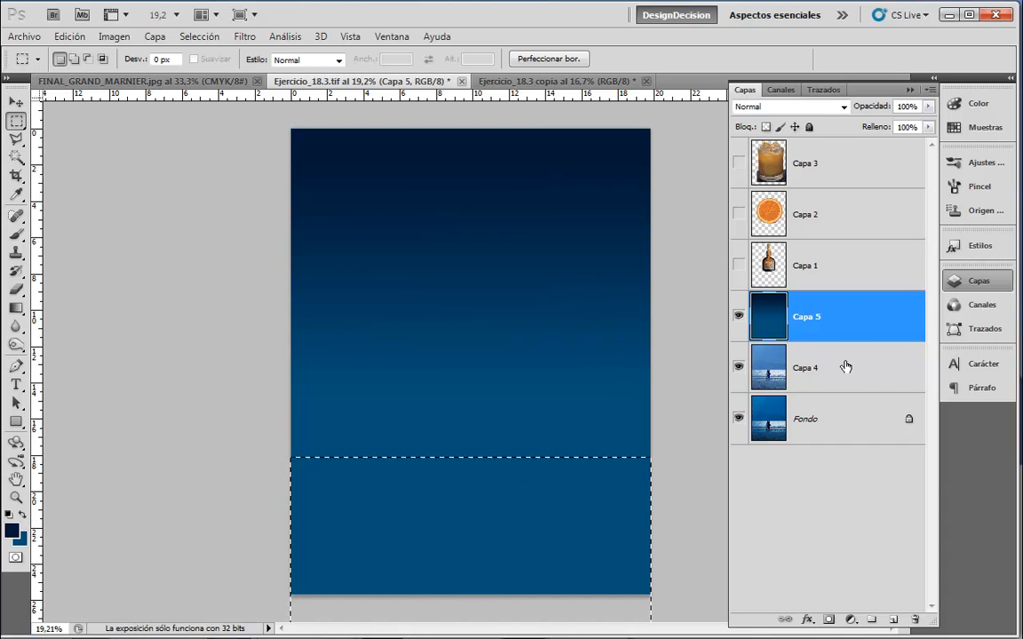
key("Delete")
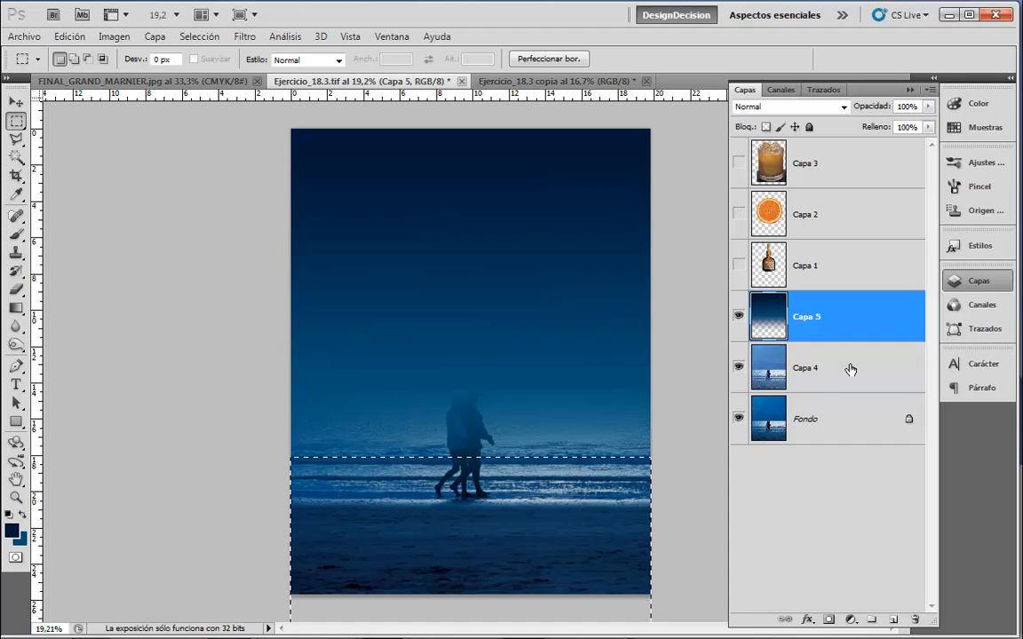
key("ctrl+z")
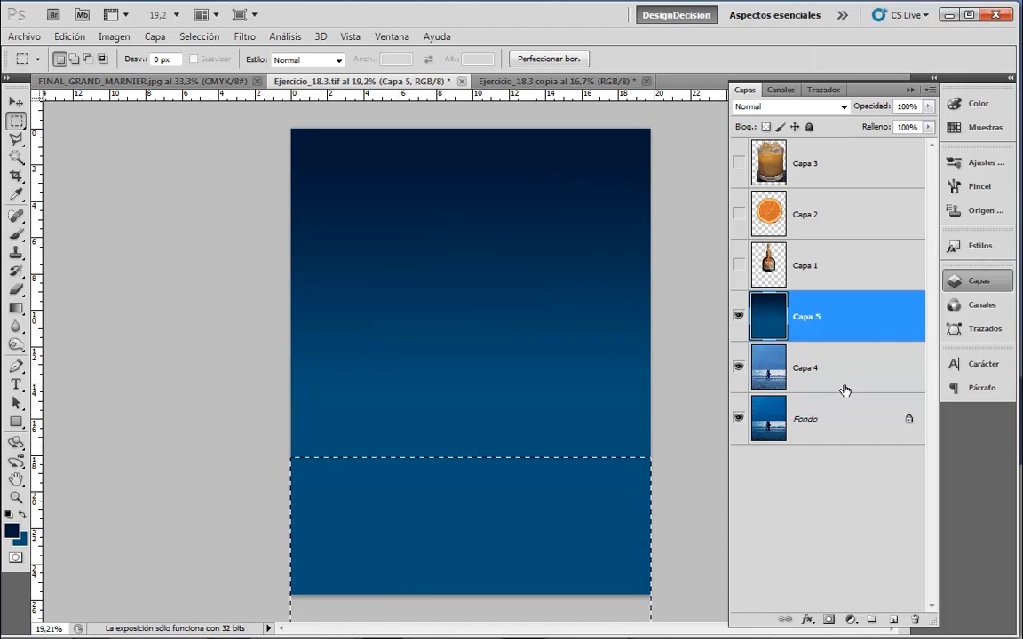
key("ctrl+alt+z")
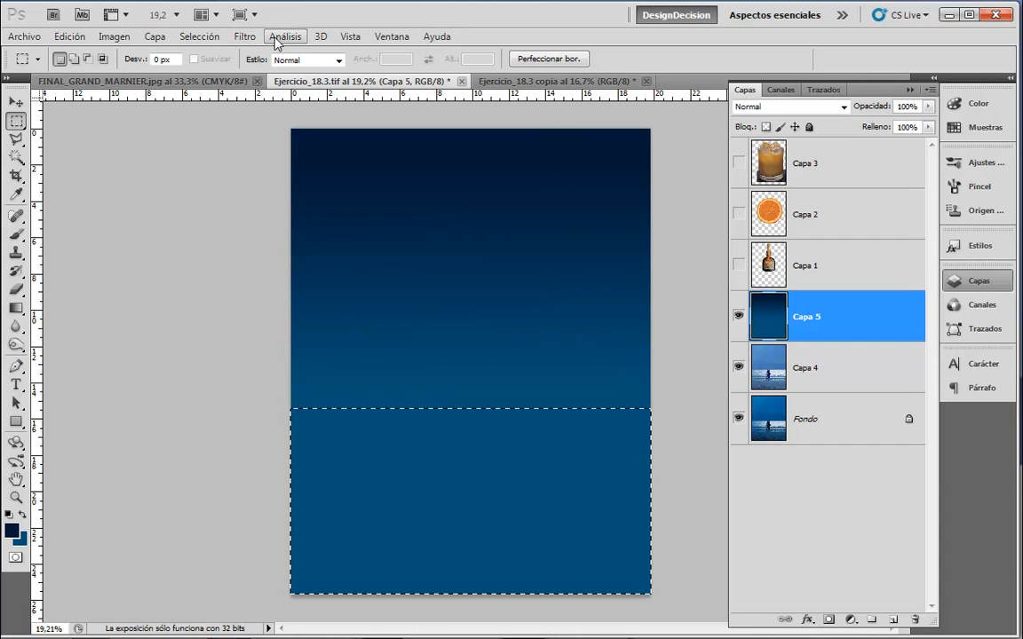
Replace the selection with a full-width rectangle from the upper part of the sea down to the canvas's lower edge, hiding Capa 5 while drawing
key("ctrl+d")
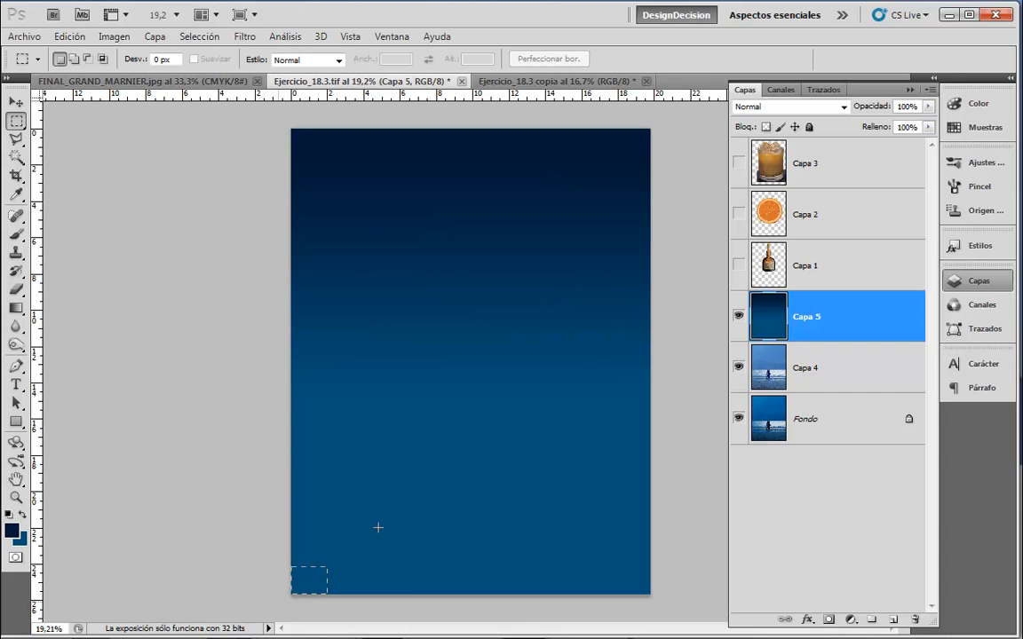
left_click(739, 316)
left_click_drag(287, 599, 355, 566)
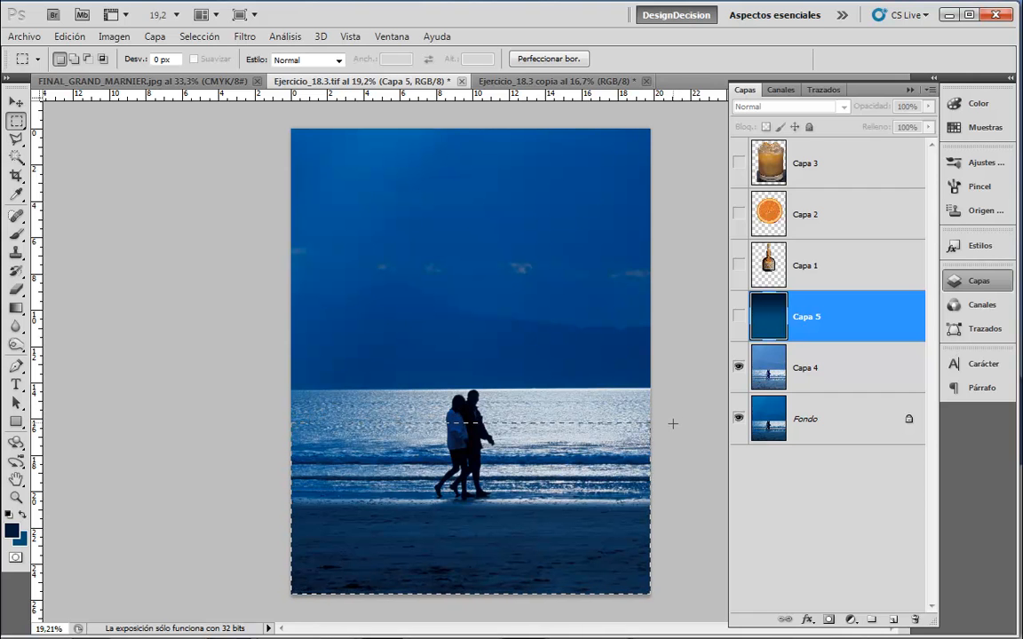
left_click(740, 318)
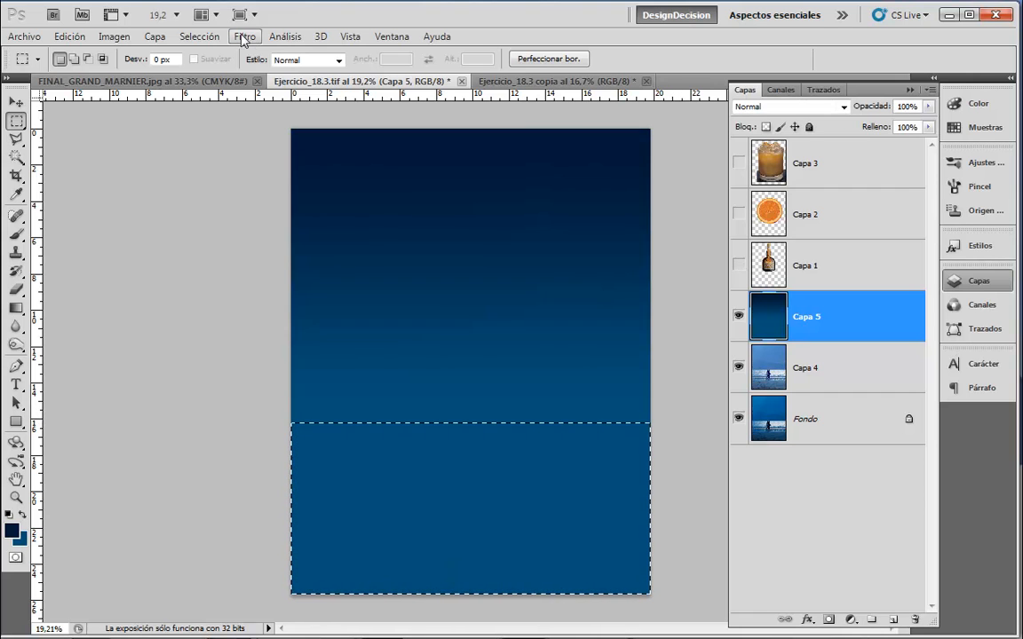
Feather the selection by 78 px with Refine Edge, delete that area from Capa 5, and deselect
left_click(200, 37)
left_click(267, 197)
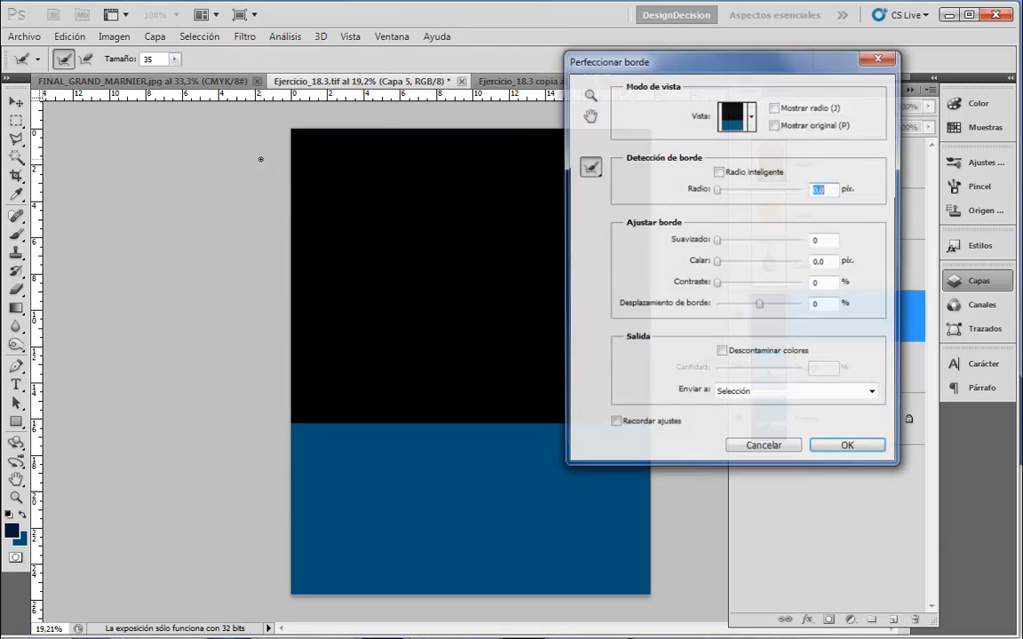
left_click_drag(792, 64, 769, 59)
left_click_drag(693, 259, 761, 262)
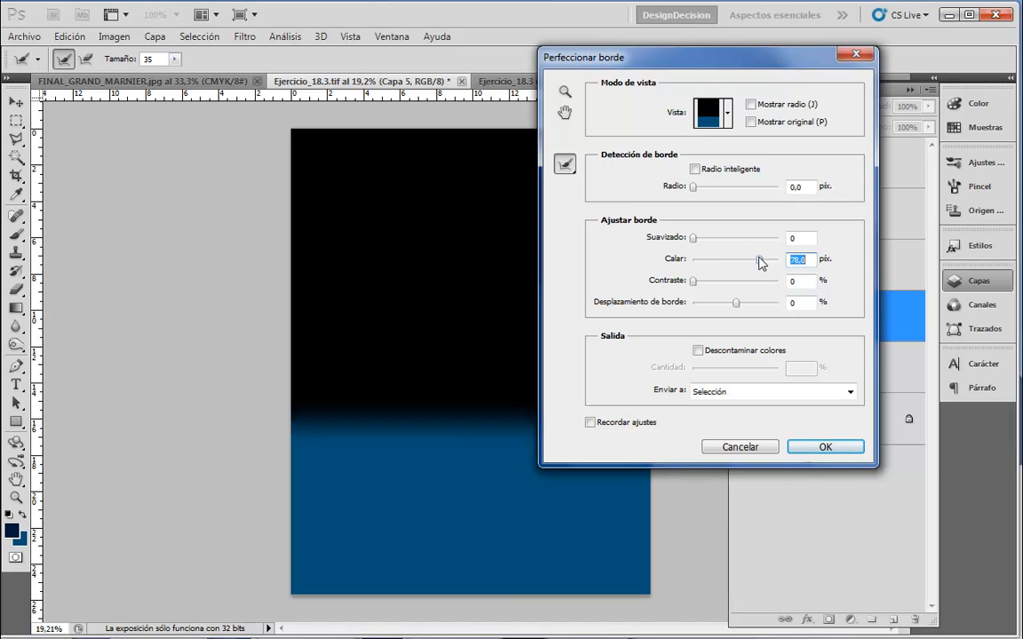
left_click(821, 448)
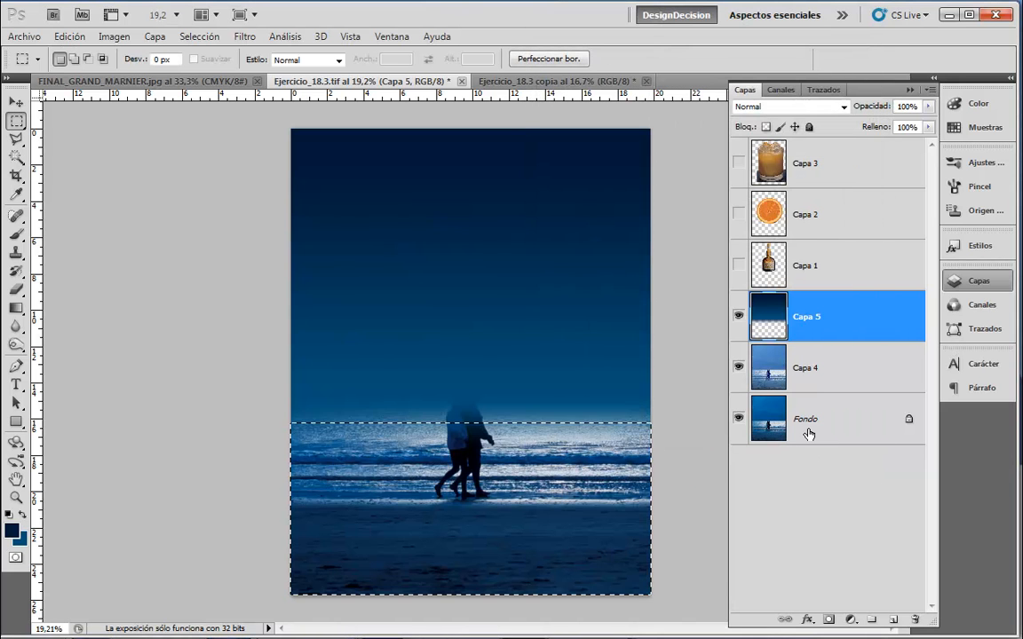
key("ctrl+d")
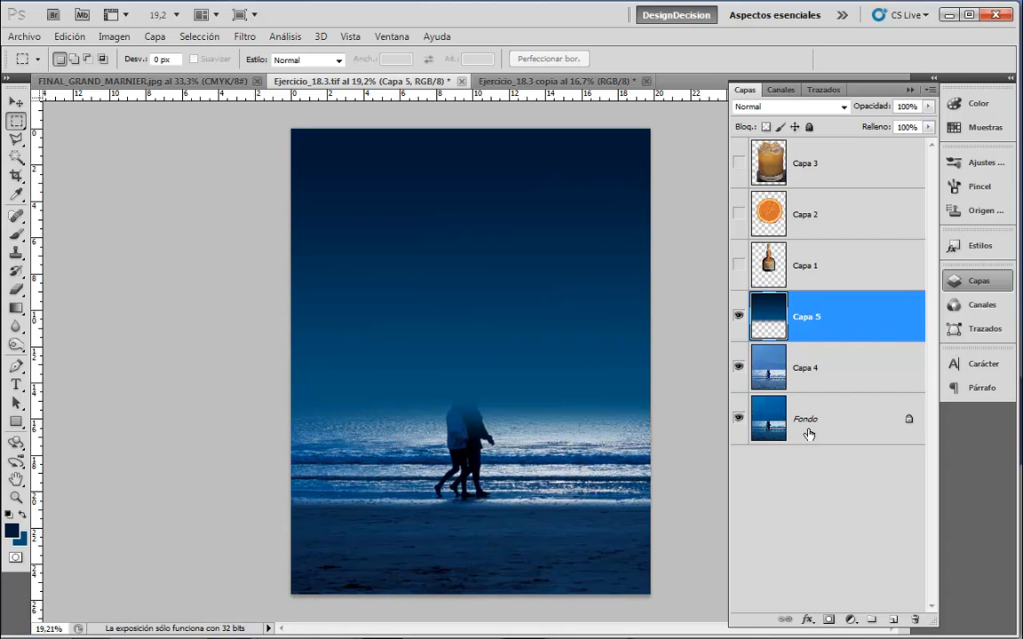
Compare the blend with the reference and set a soft 300 px Eraser brush, undoing a larger trial stroke across the sea
left_click(182, 82)
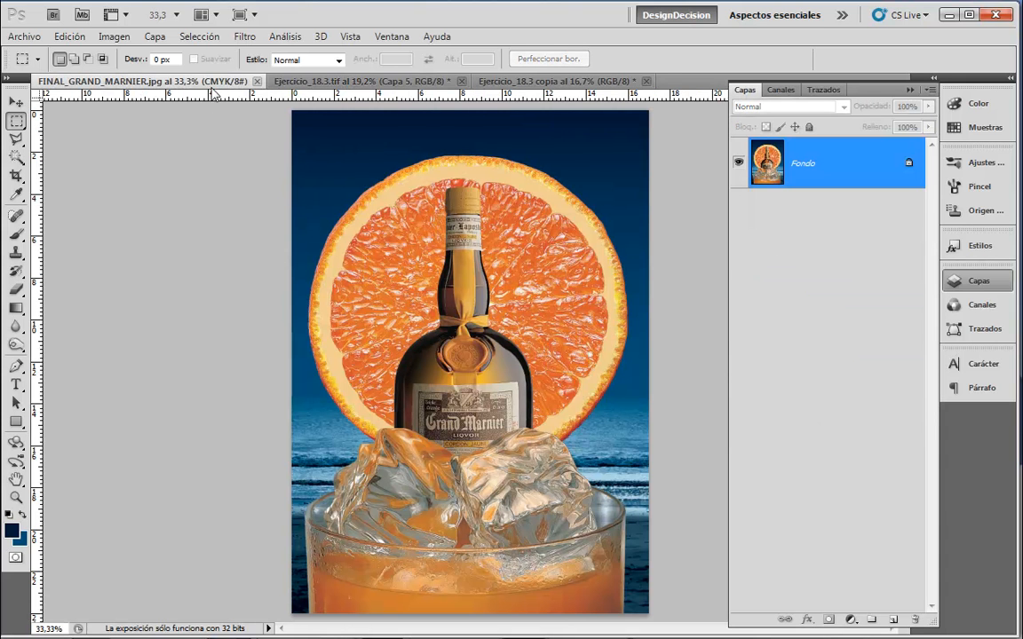
left_click(333, 82)
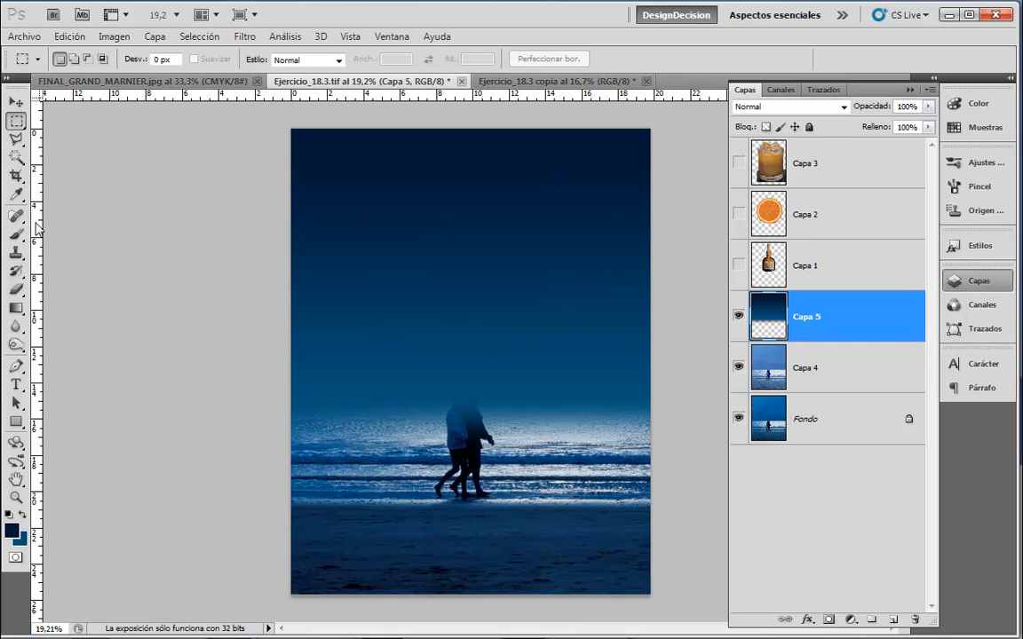
left_click(16, 288)
left_click(77, 60)
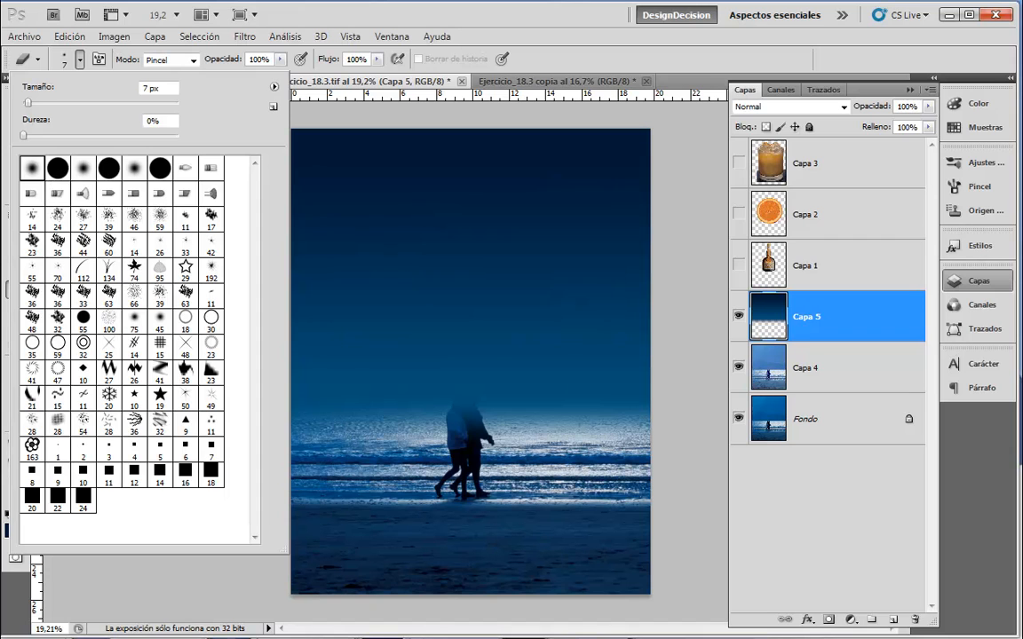
left_click(686, 248)
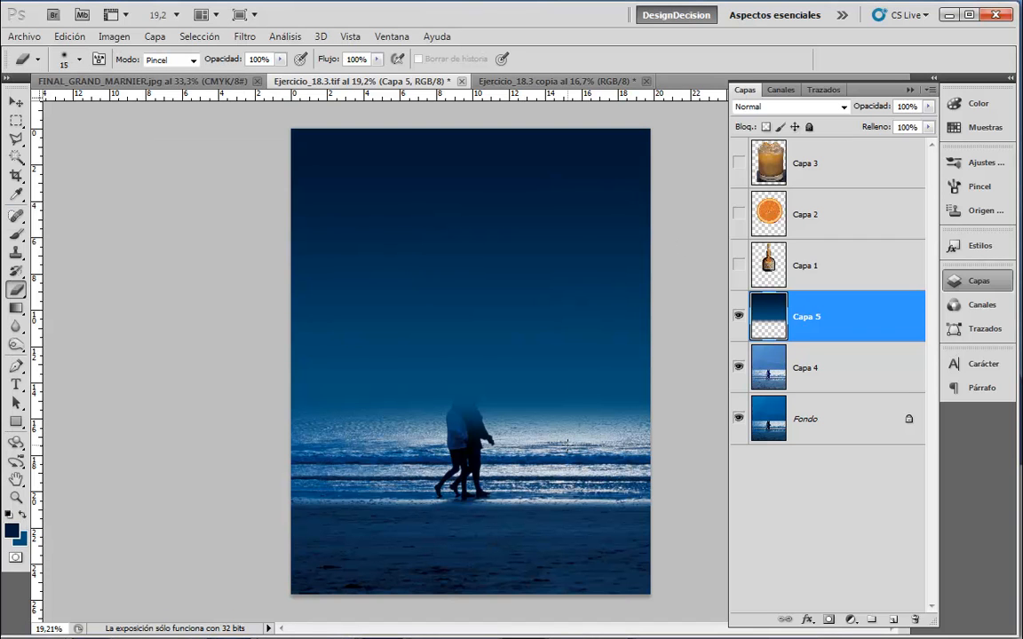
key("bracketright")
key("bracketright")
key("bracketright")
key("bracketright")
key("bracketright")
key("bracketright")
key("bracketright")
key("bracketright")
key("bracketright")
key("bracketright")
mouse_move(264, 427)
left_mouse_down()
mouse_move(388, 429)
mouse_move(466, 406)
mouse_move(696, 441)
left_mouse_up()
key("ctrl+z")
key("bracketleft")
key("bracketleft")
Try erasing Capa 5 with the 300 px Eraser along the horizon and in a band across the sky, undoing the strokes
mouse_move(276, 413)
left_mouse_down()
mouse_move(328, 416)
mouse_move(417, 380)
mouse_move(568, 380)
mouse_move(639, 399)
mouse_move(578, 383)
mouse_move(513, 312)
mouse_move(456, 367)
mouse_move(291, 318)
left_mouse_up()
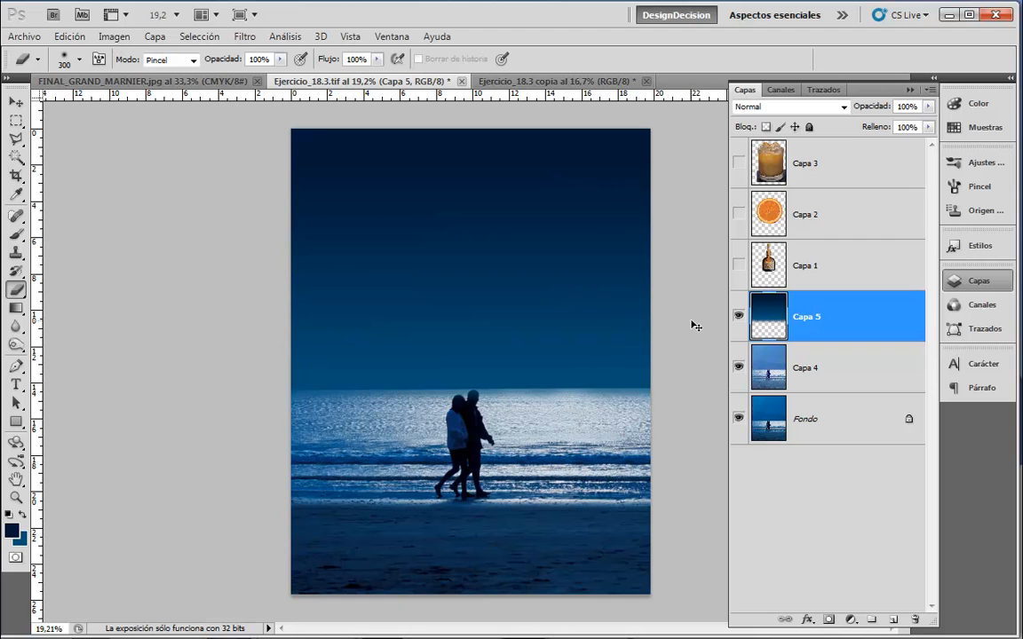
key("ctrl+z")
mouse_move(276, 233)
left_mouse_down()
mouse_move(497, 239)
mouse_move(484, 230)
left_mouse_up()
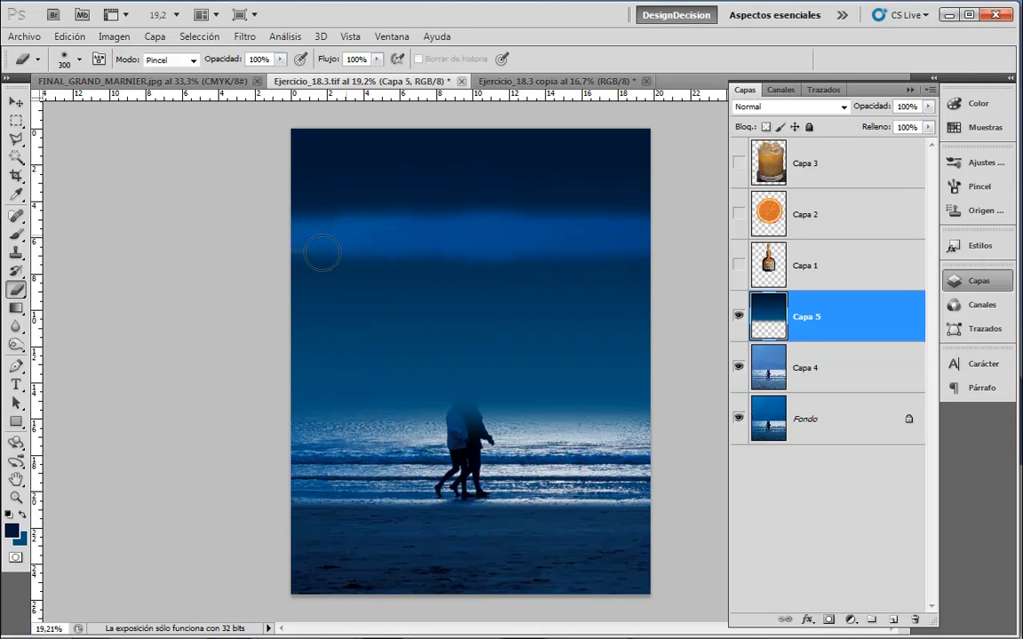
mouse_move(525, 229)
left_mouse_down()
mouse_move(349, 237)
mouse_move(656, 242)
left_mouse_up()
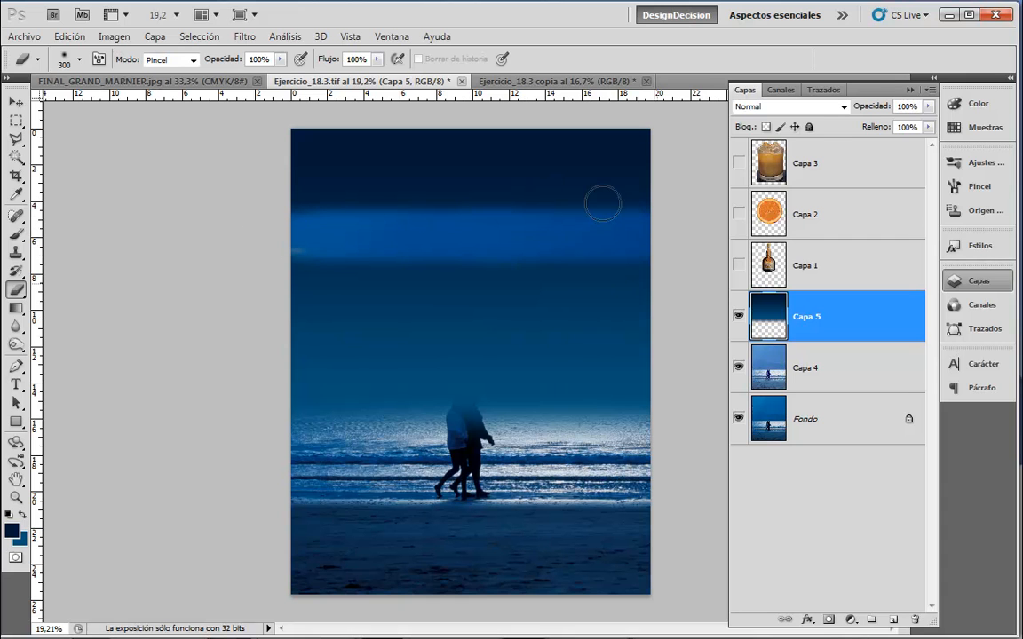
key("ctrl+z")
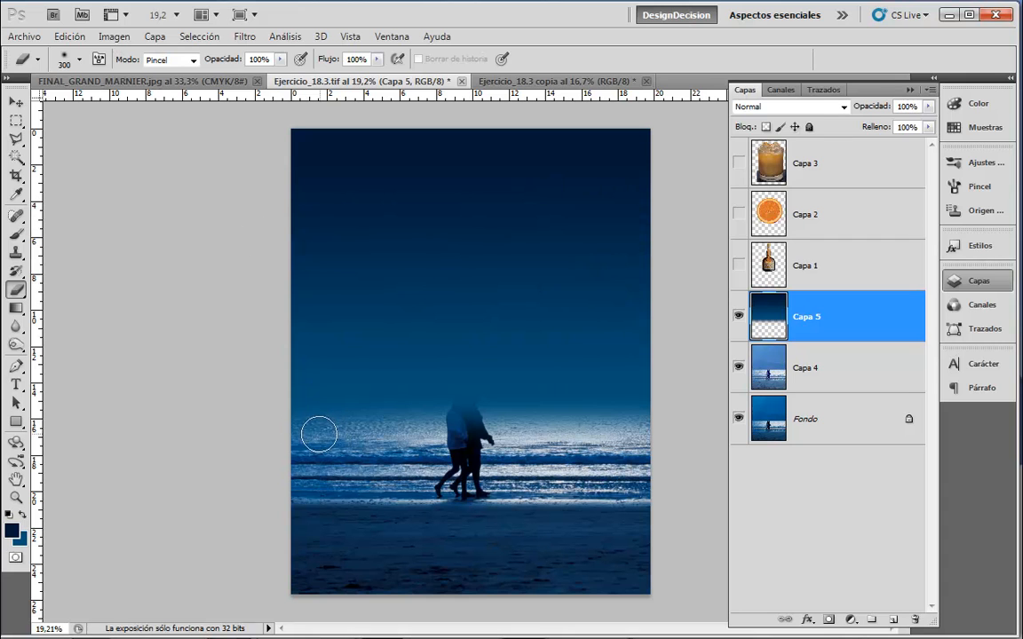
Reduce the Eraser to 175 px and try two strokes across the upper sea, undo both, and enlarge it to 250 px
key("bracketleft")
key("bracketleft")
key("bracketleft")
mouse_move(287, 415)
left_mouse_down()
mouse_move(390, 437)
mouse_move(622, 447)
left_mouse_up()
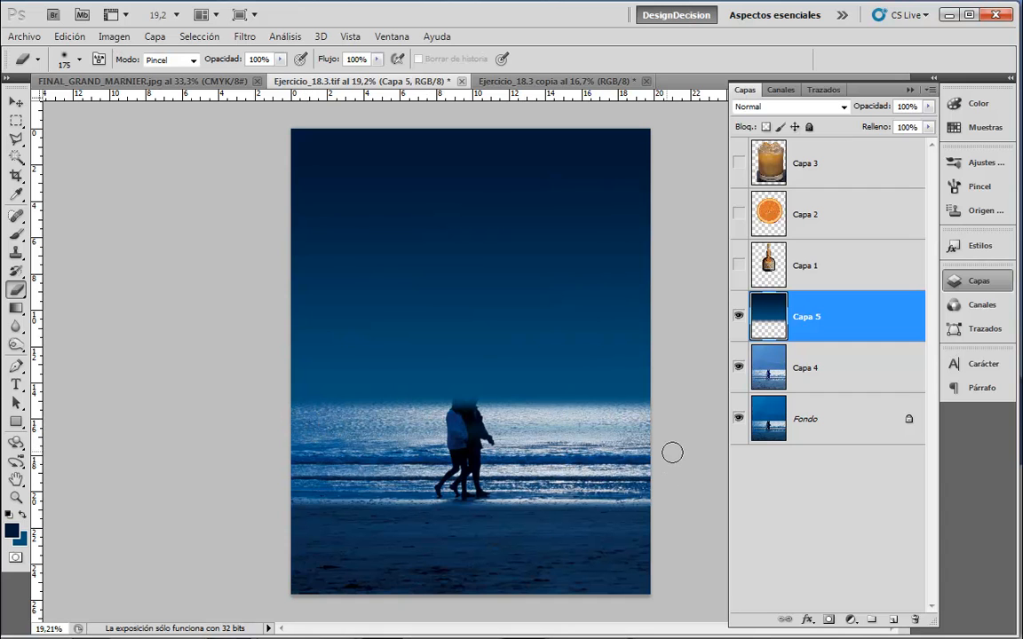
key("ctrl+z")
left_click_drag(258, 384, 639, 389)
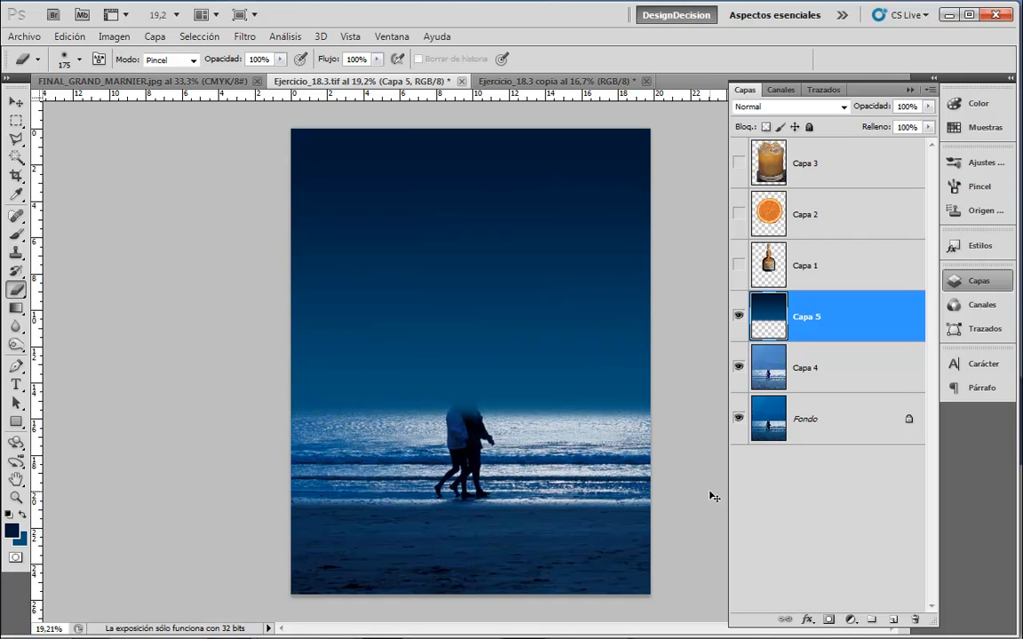
key("ctrl+z")
key("bracketright")
key("bracketright")
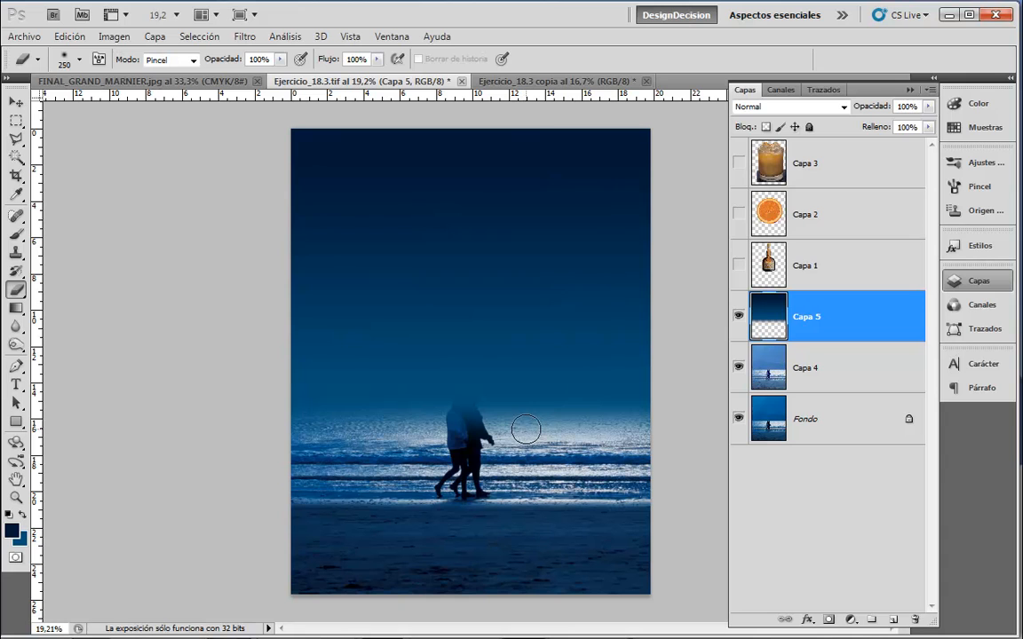
Paint softly over the horizon and the couple's heads on Capa 5 with a 700 px Brush at 46% opacity in the lighter blue
left_click(17, 235)
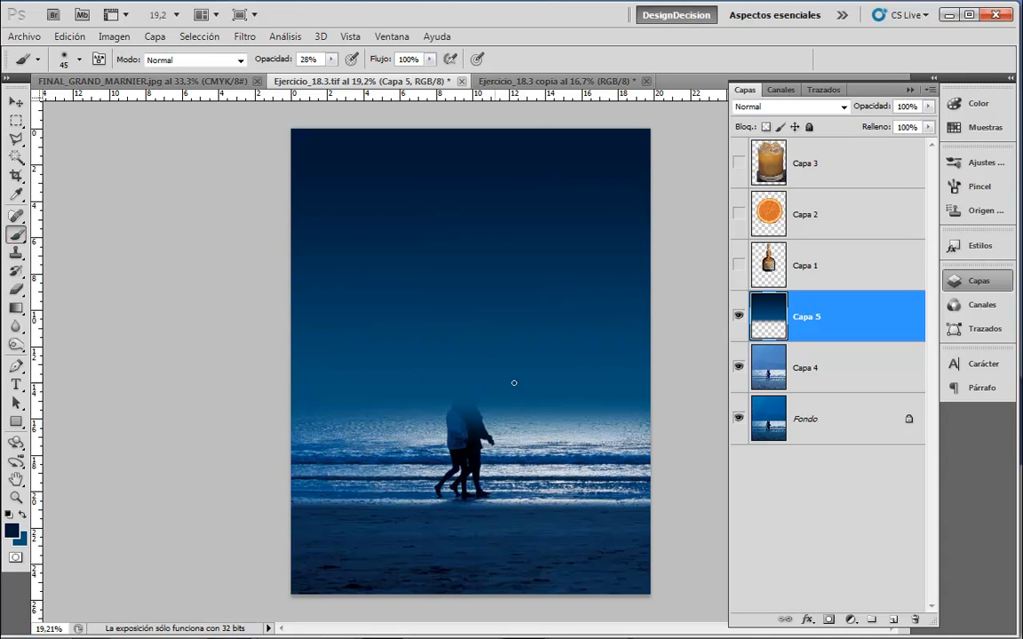
left_click(23, 515)
key("bracketright")
key("bracketright")
key("bracketright")
key("bracketright")
key("bracketright")
key("bracketright")
key("bracketright")
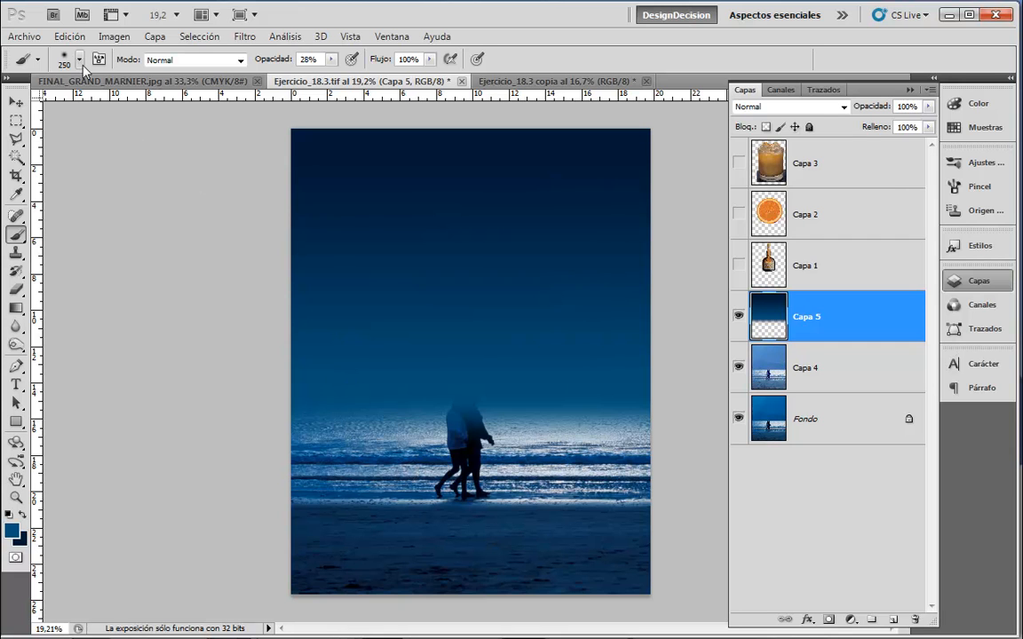
key("bracketright")
key("bracketright")
key("bracketright")
key("bracketright")
key("bracketright")
left_click(331, 59)
left_click_drag(327, 73, 344, 74)
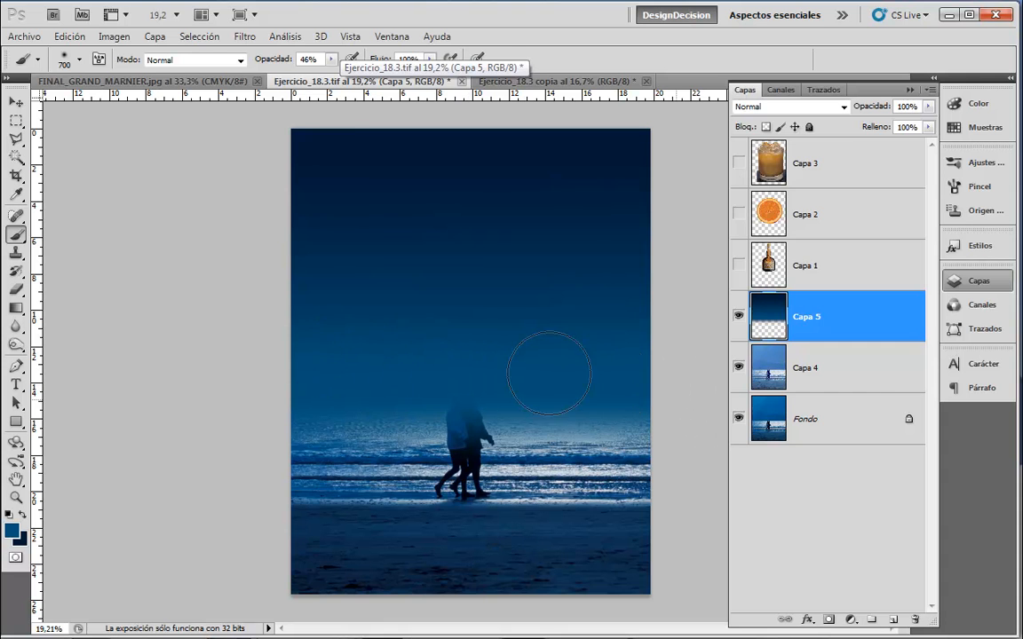
Compare the horizon with the reference, stamp the visible layers into a new layer above Capa 5, and hide the three original background layers
left_click(77, 83)
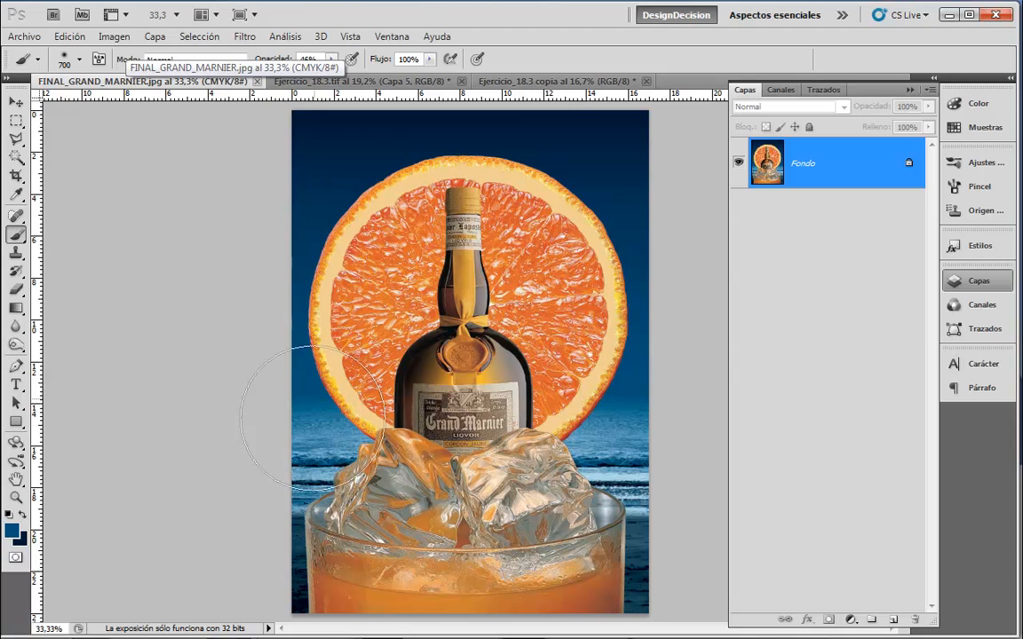
left_click(317, 82)
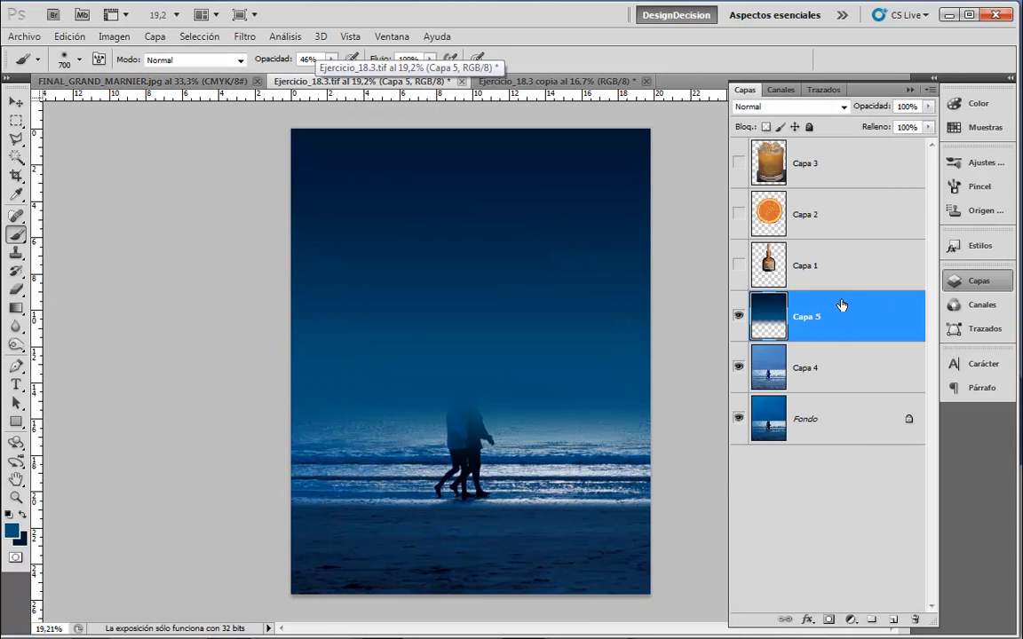
left_click(841, 374, "shift")
left_click(848, 423, "shift")
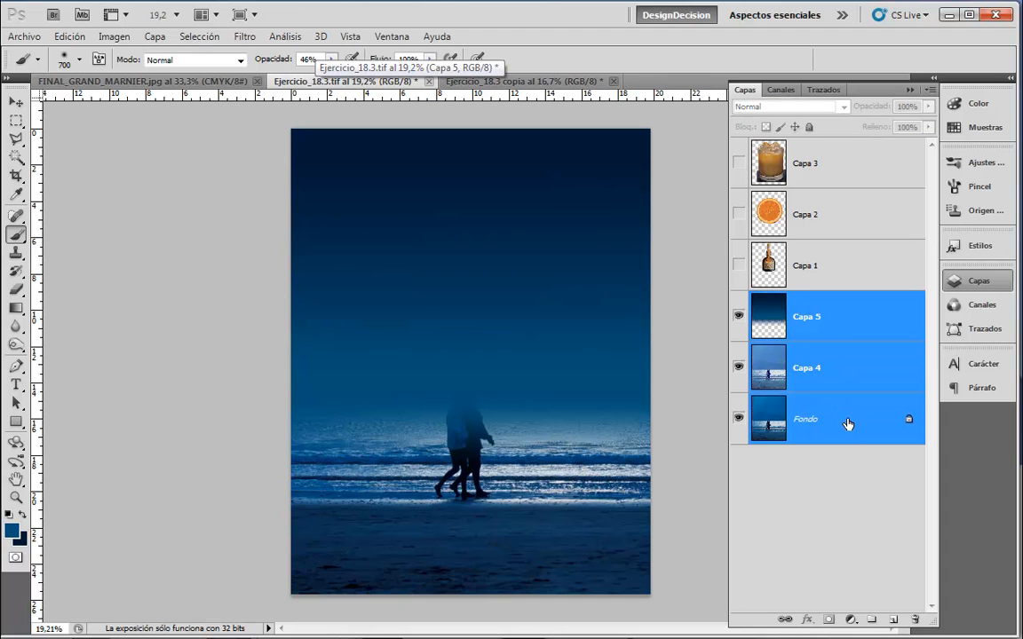
left_click(847, 316)
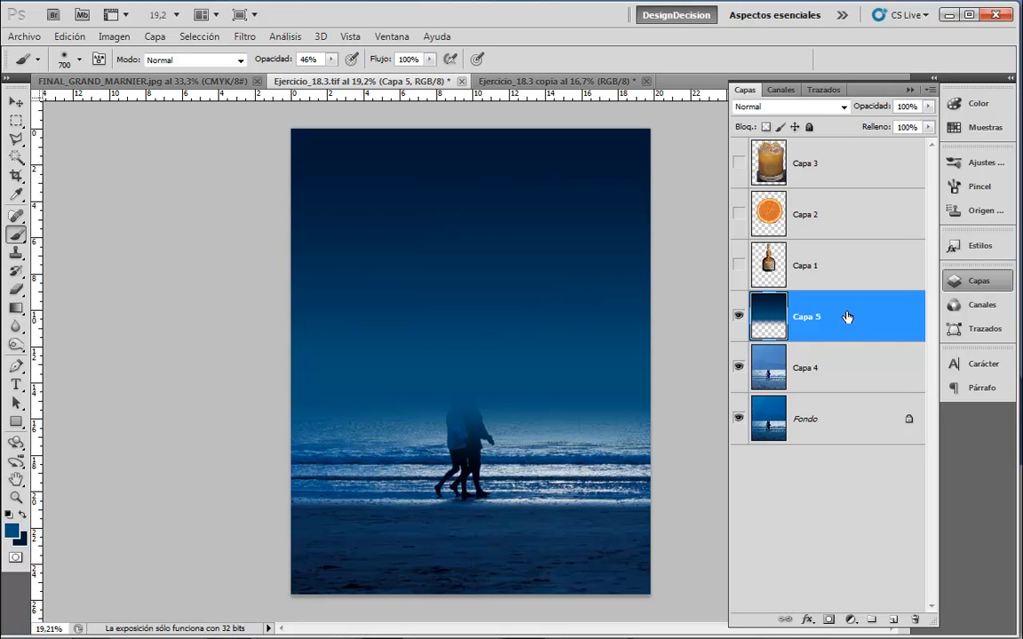
key("ctrl+shift+alt+e")
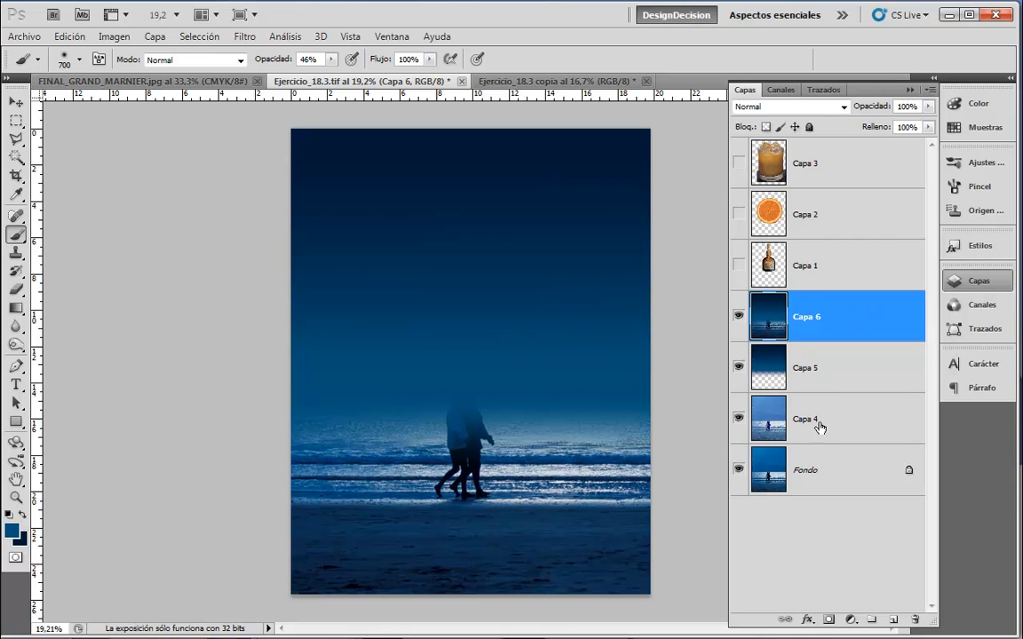
left_click_drag(739, 368, 739, 463)
Show the bottle and orange layers, keep the glass hidden, and move the orange (Capa 2) below the bottle (Capa 1)
left_click_drag(740, 268, 751, 153)
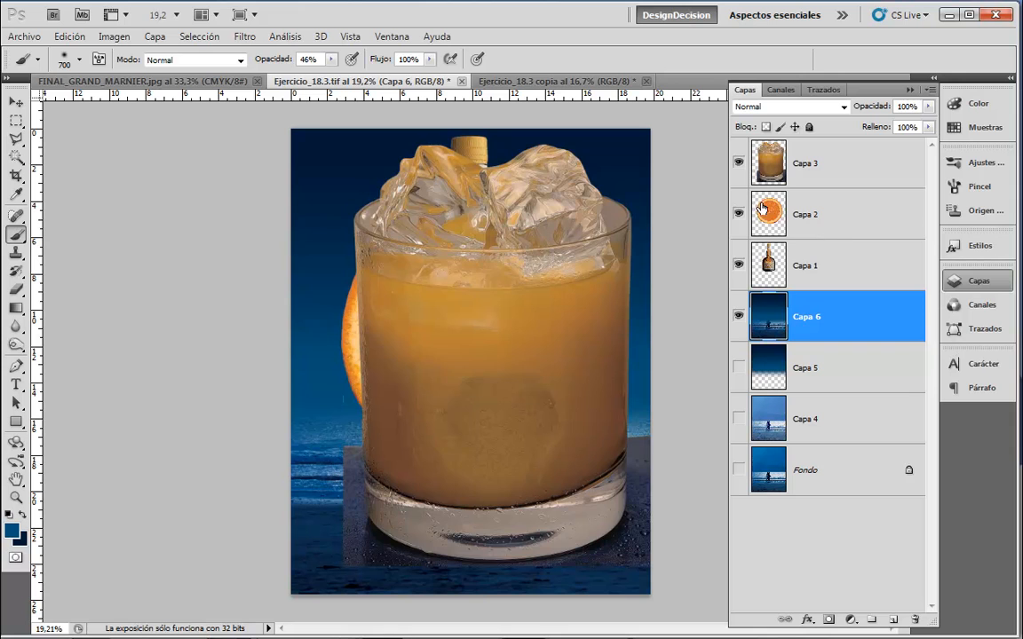
left_click(738, 163)
left_click_drag(817, 221, 821, 283)
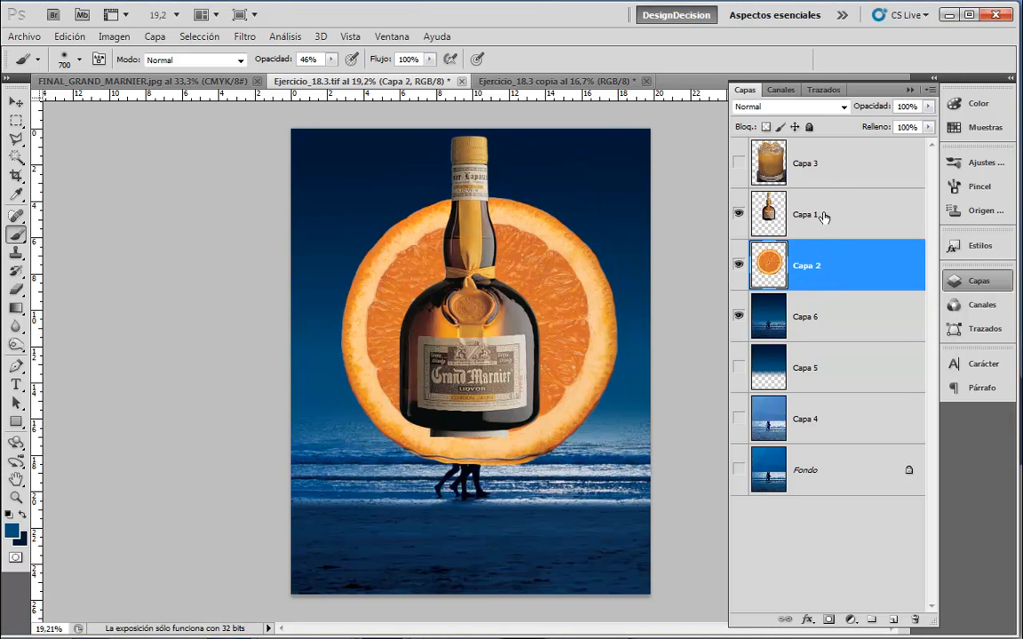
Check the orange's size in the reference and scale Capa 2 proportionally to 117.50% with Free Transform
left_click(186, 81)
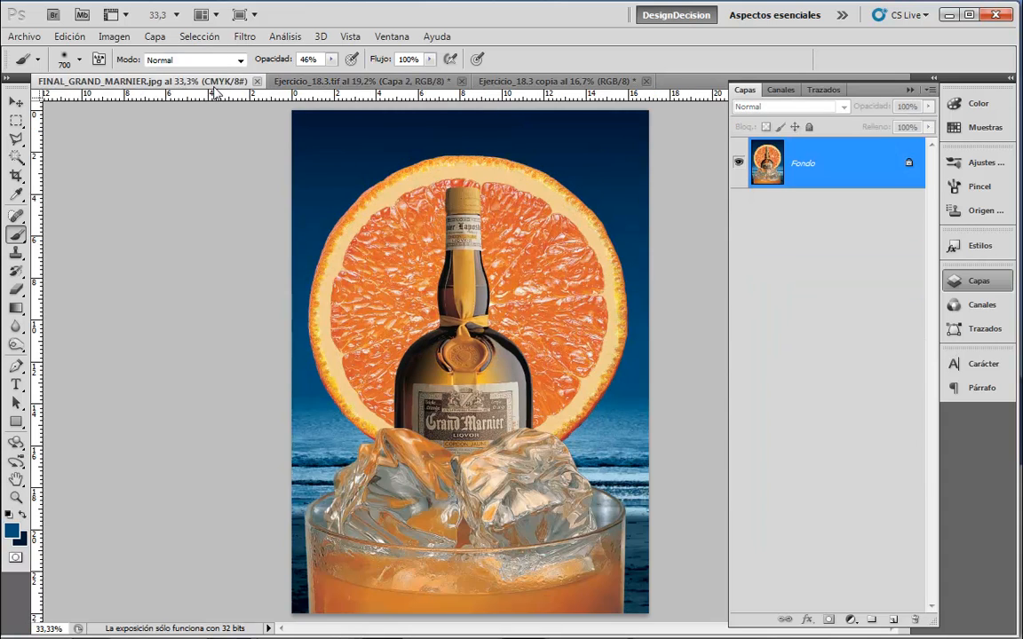
left_click(389, 82)
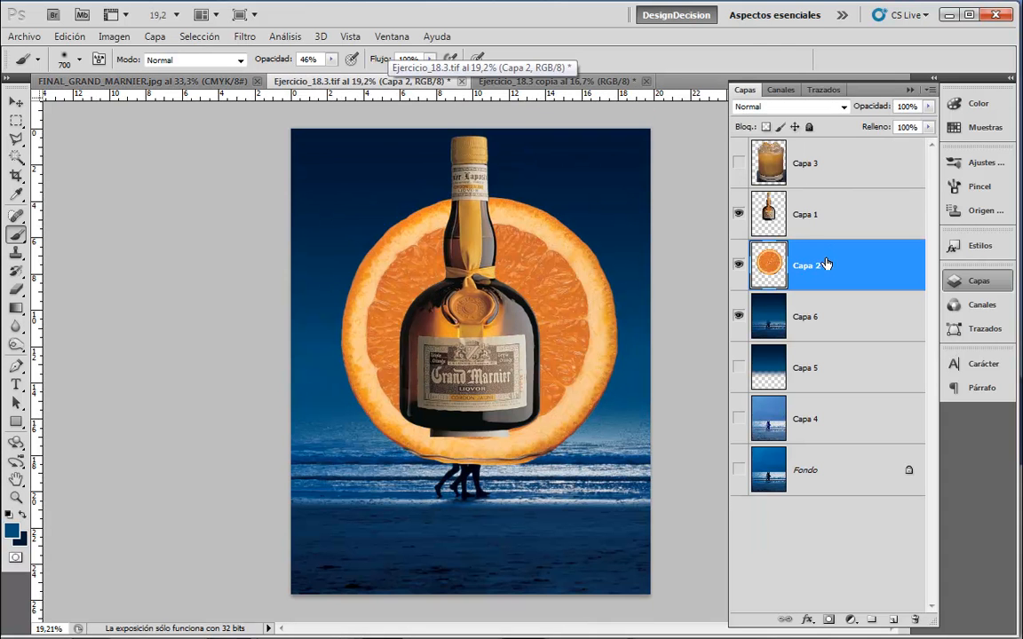
key("ctrl+t")
left_click_drag(619, 465, 643, 490)
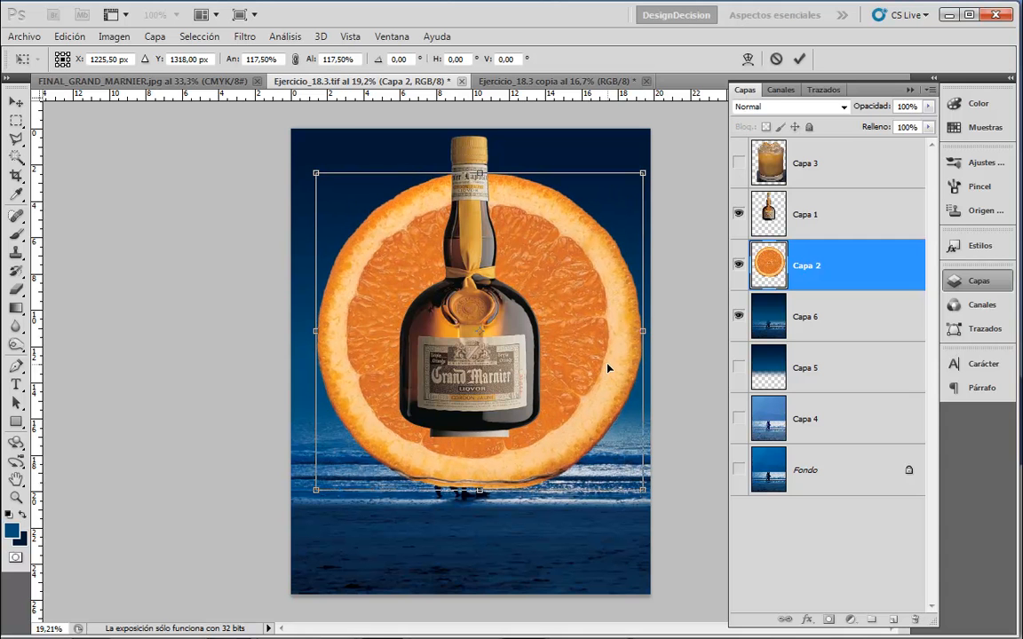
key("Return")
key("b")
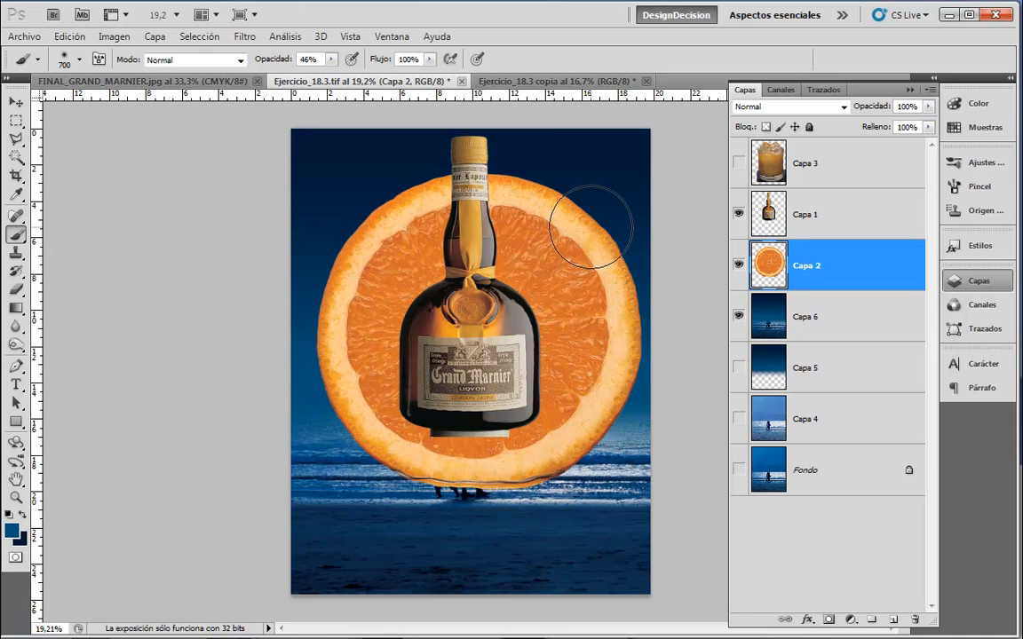
Center the orange horizontally on the canvas by aligning Capa 2 to a full-canvas selection, and deselect
key("ctrl+a")
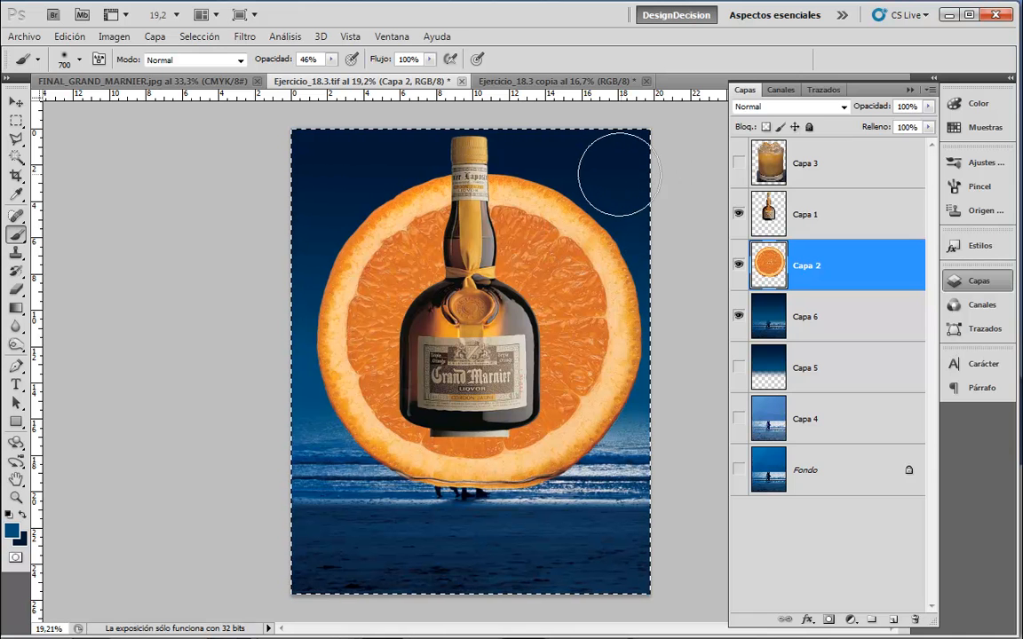
left_click(22, 102)
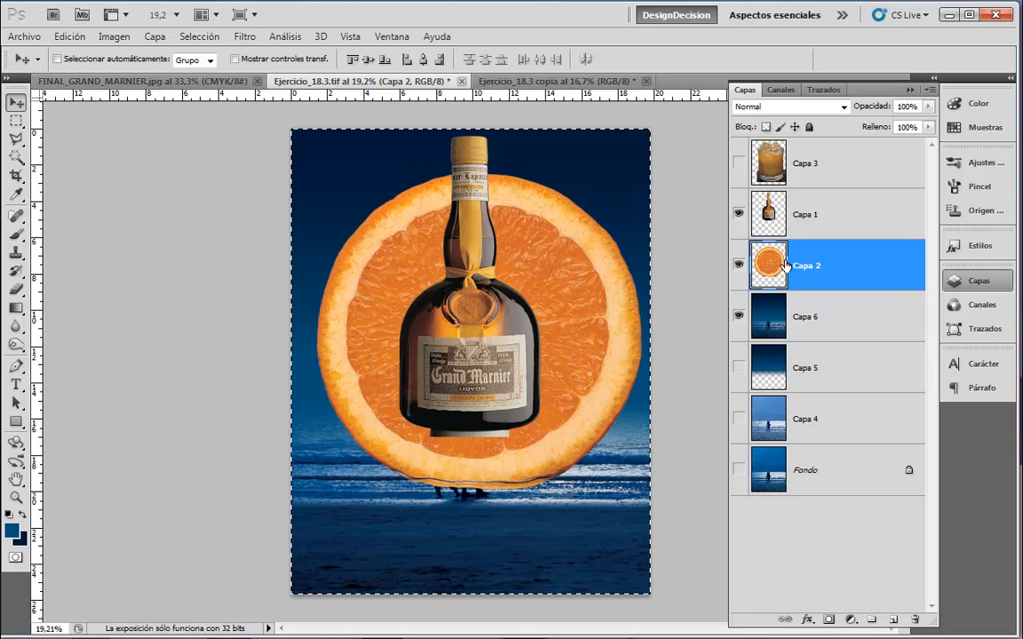
left_click(423, 59)
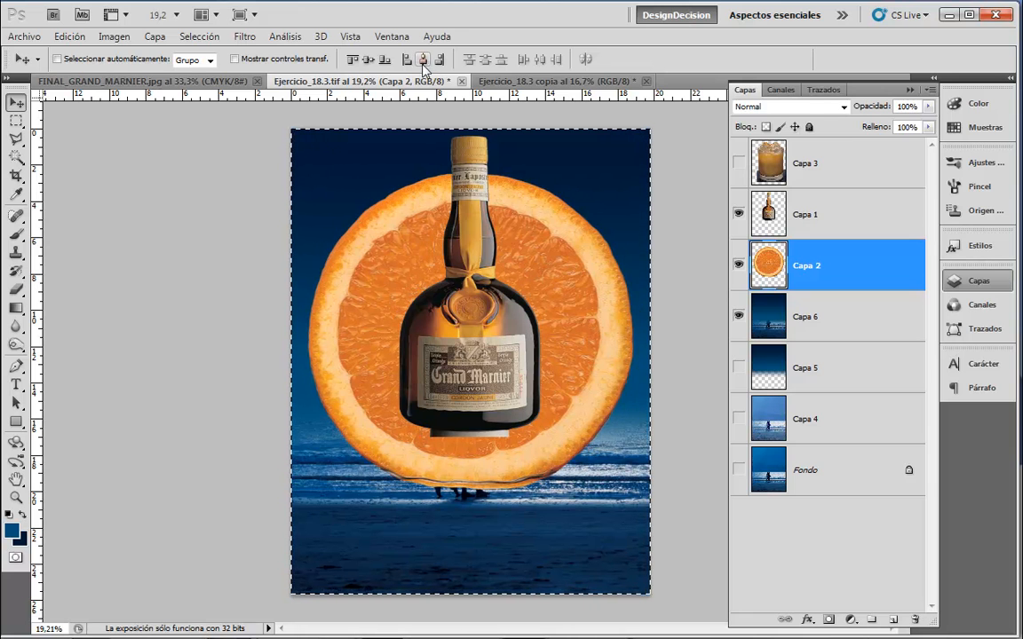
key("ctrl+d")
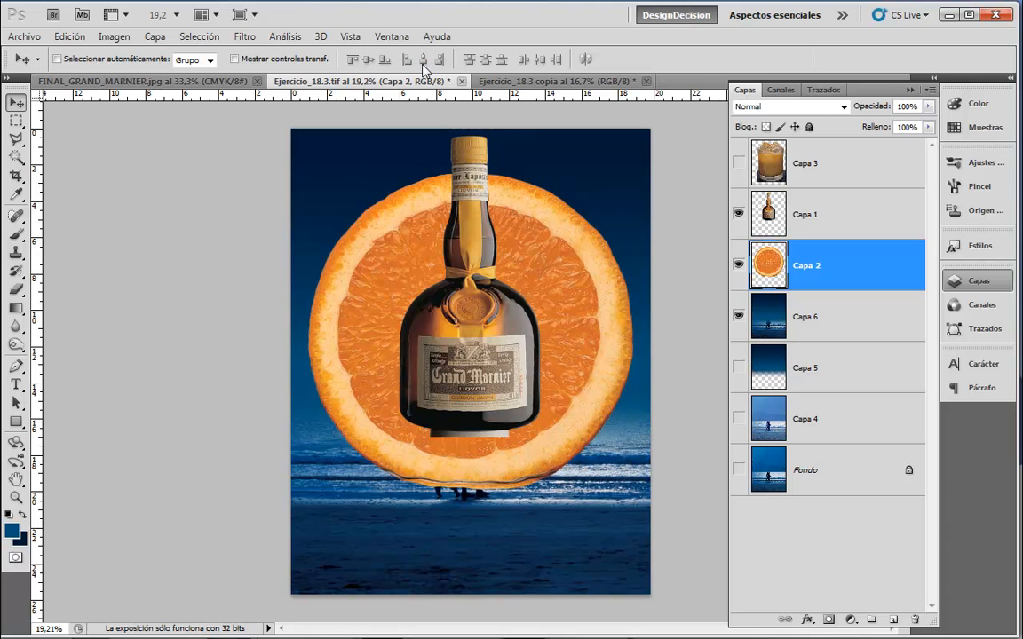
Compare the orange's tones with the reference and apply Levels to Capa 2 with the black input level at 28
left_click(216, 76)
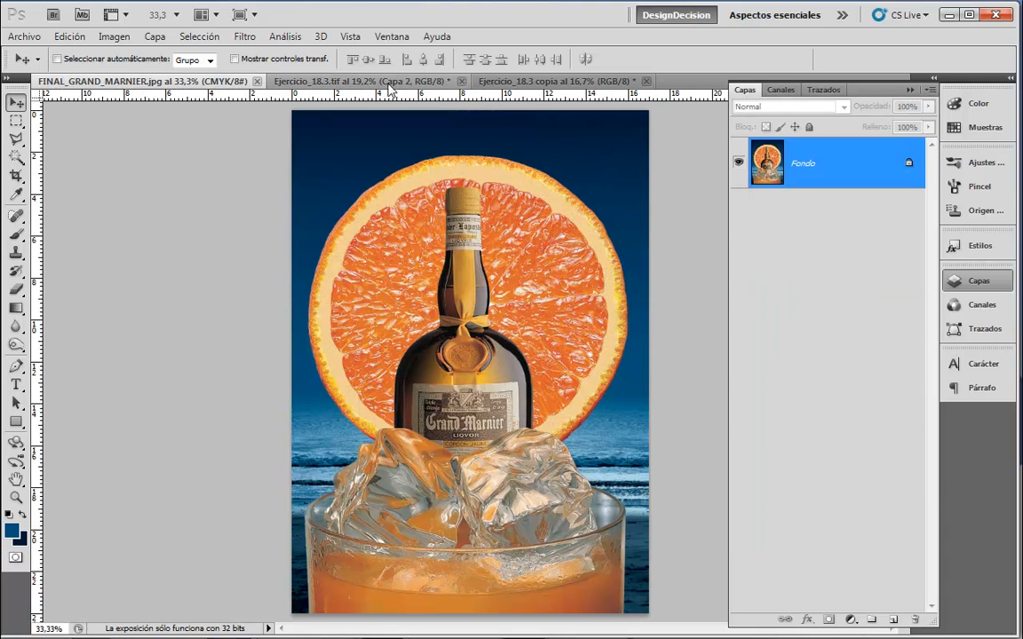
left_click(354, 82)
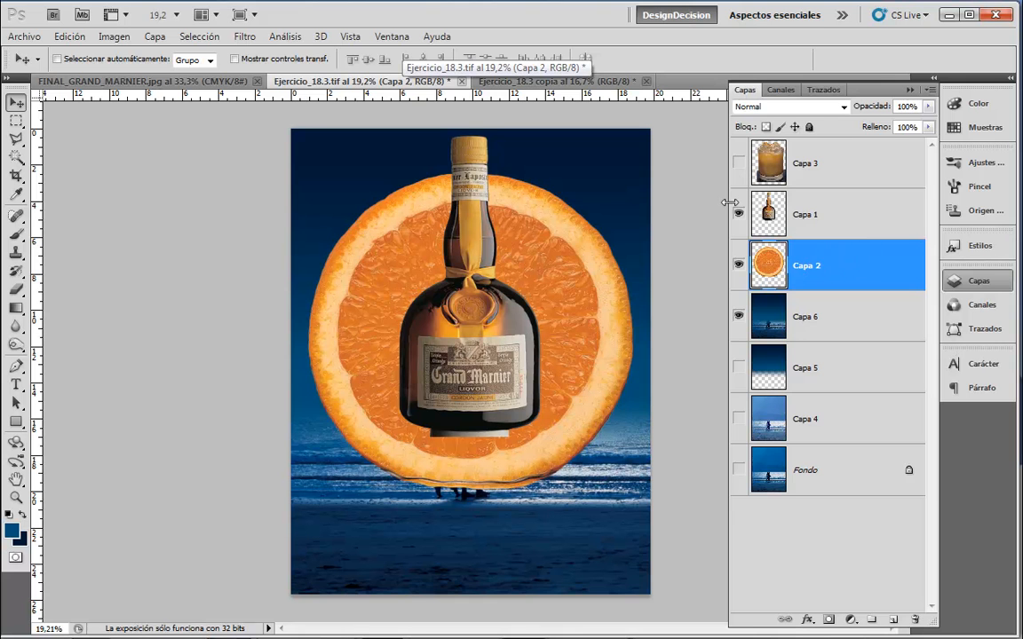
left_click(176, 83)
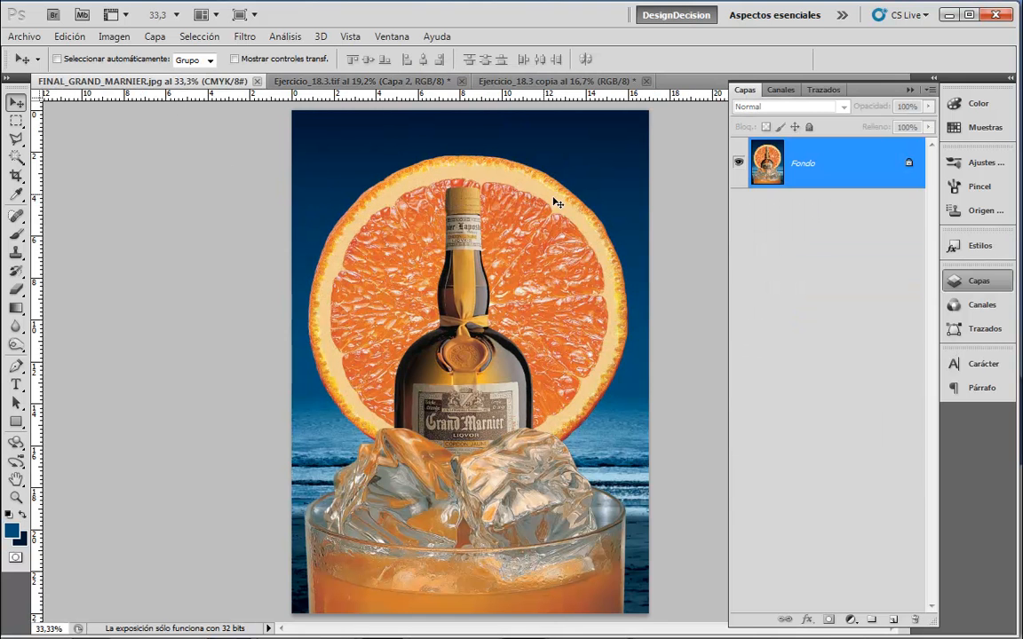
left_click(282, 80)
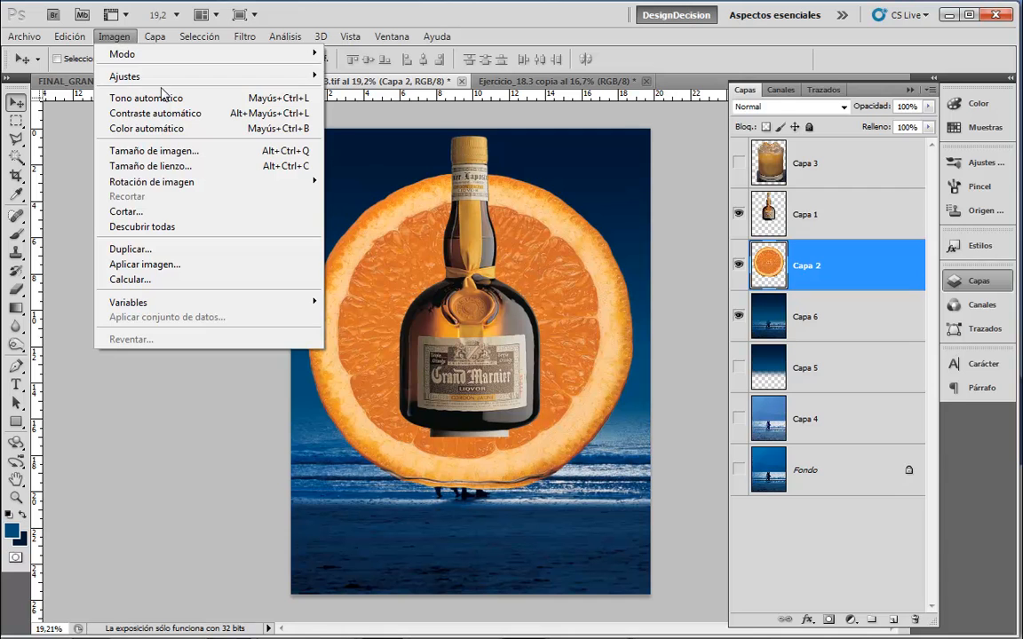
left_click(189, 116)
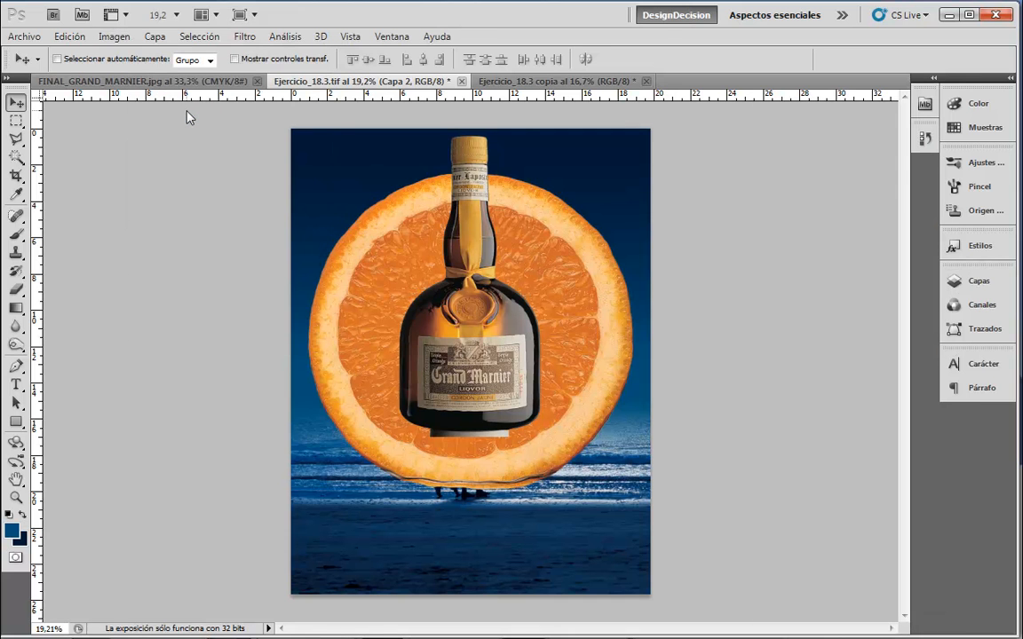
left_click(114, 38)
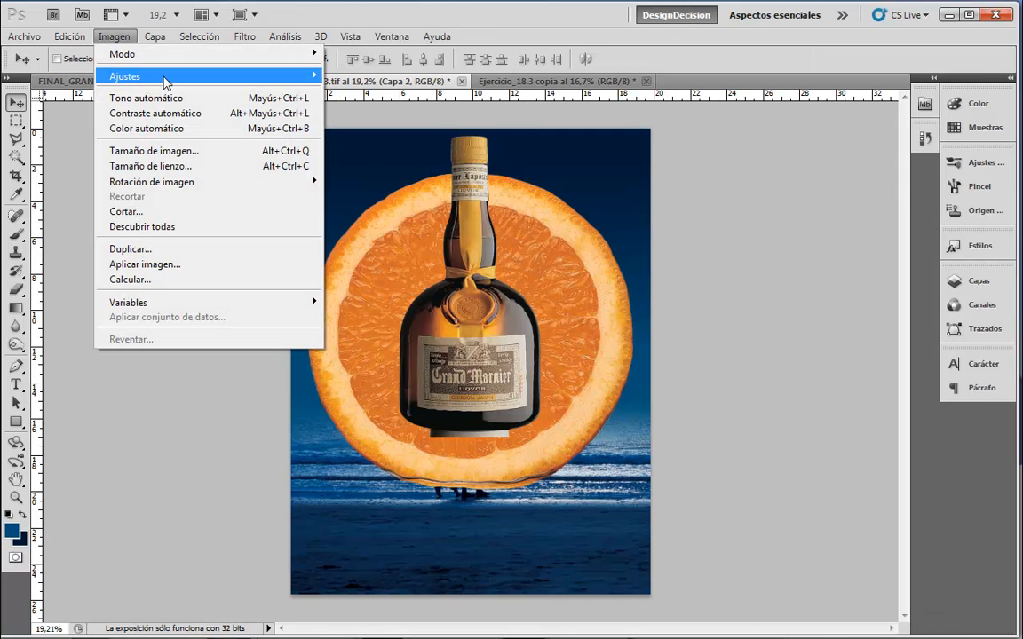
mouse_move(151, 76)
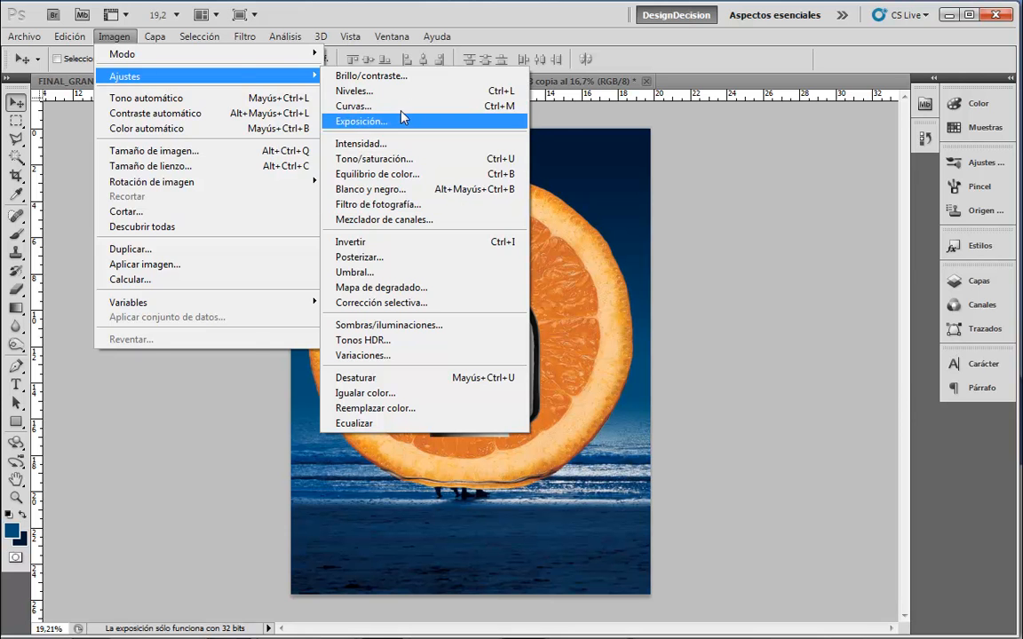
left_click(405, 91)
left_click_drag(607, 282, 627, 281)
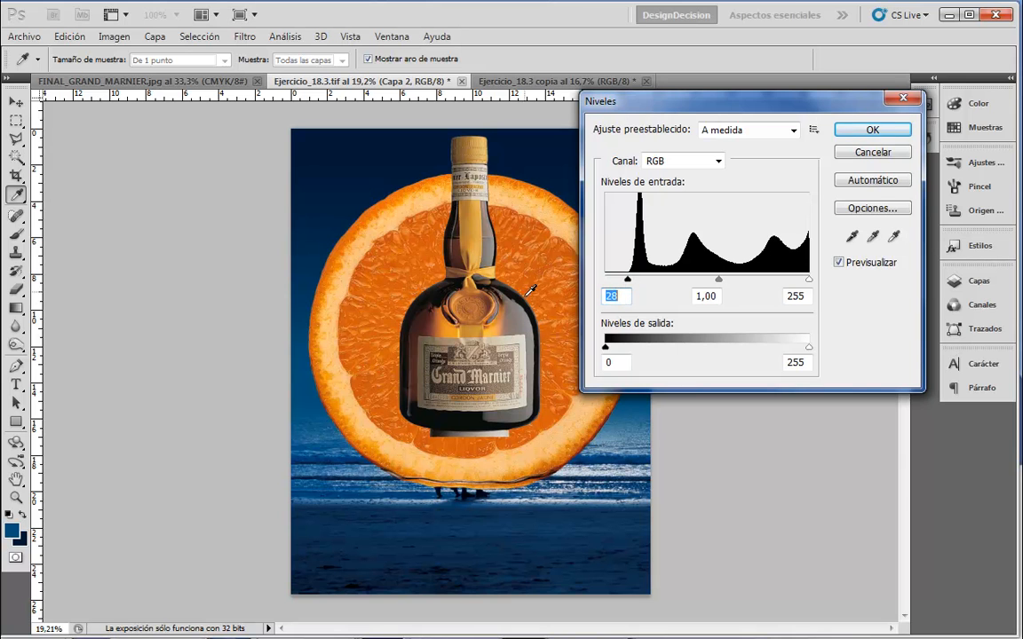
left_click(871, 130)
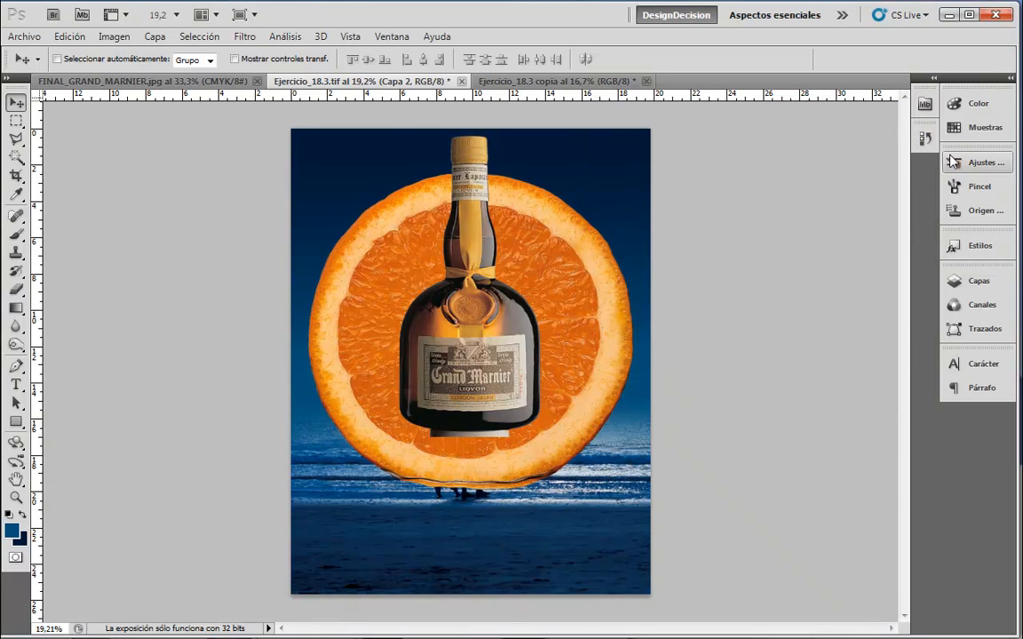
Brighten the orange (Capa 2) with the Variations adjustment, working on the midtones and highlights
left_click(115, 37)
mouse_move(164, 78)
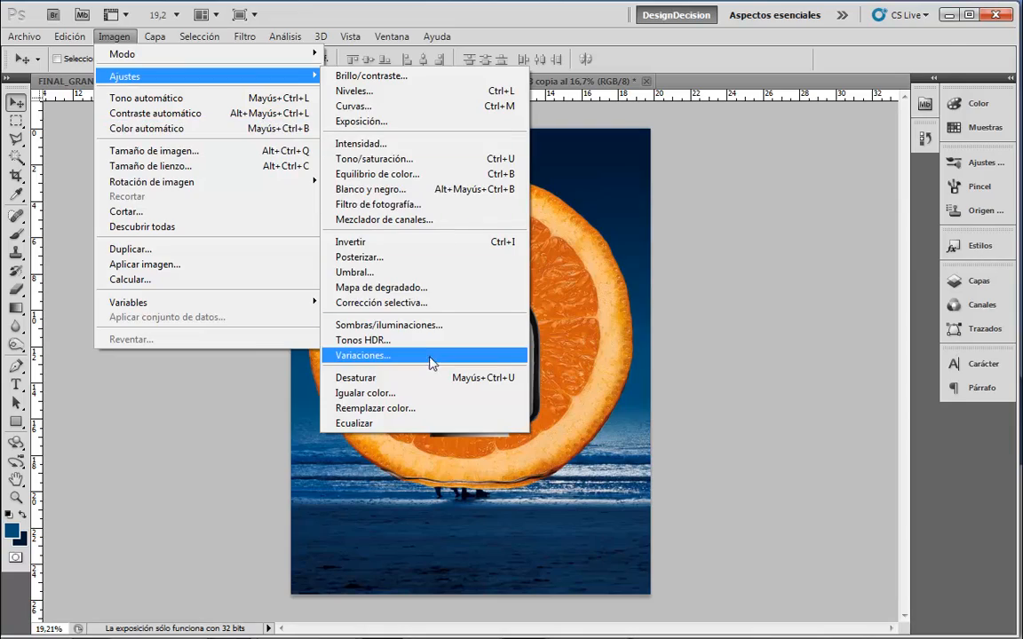
left_click(432, 357)
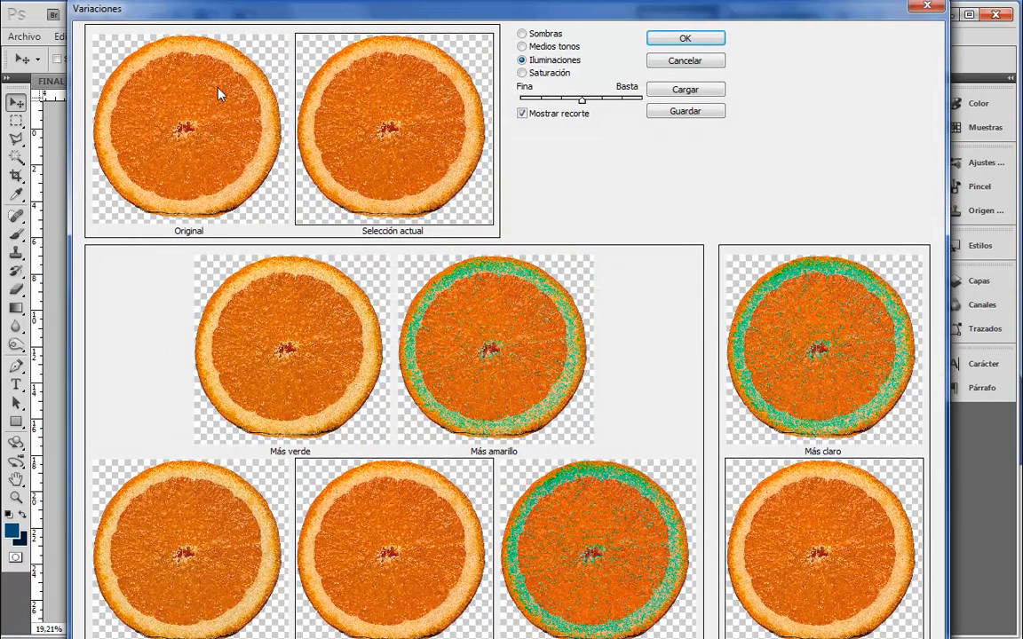
left_click(539, 47)
left_click(529, 60)
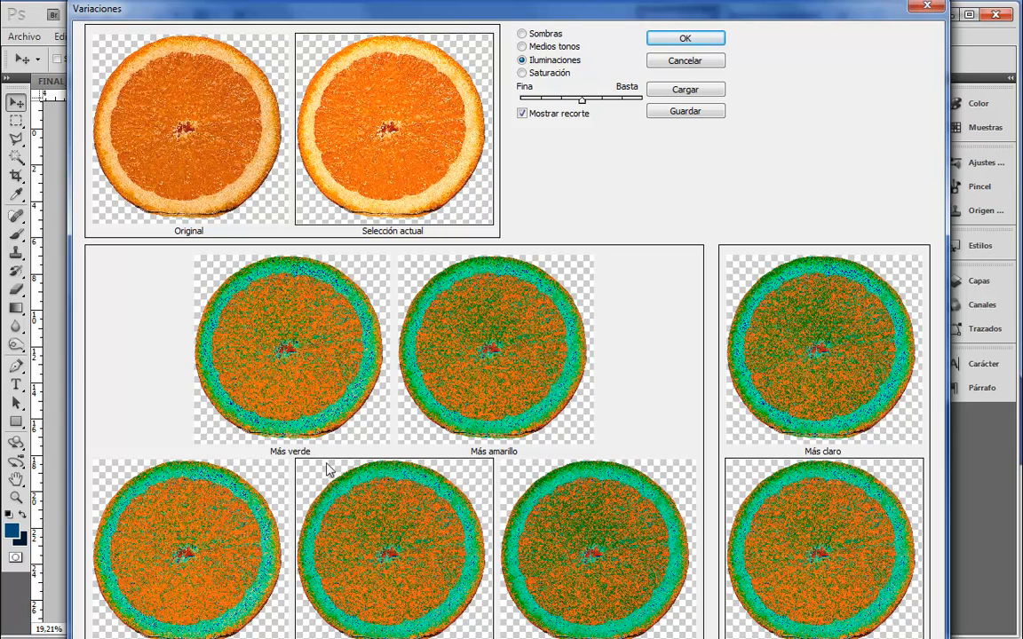
left_click(711, 39)
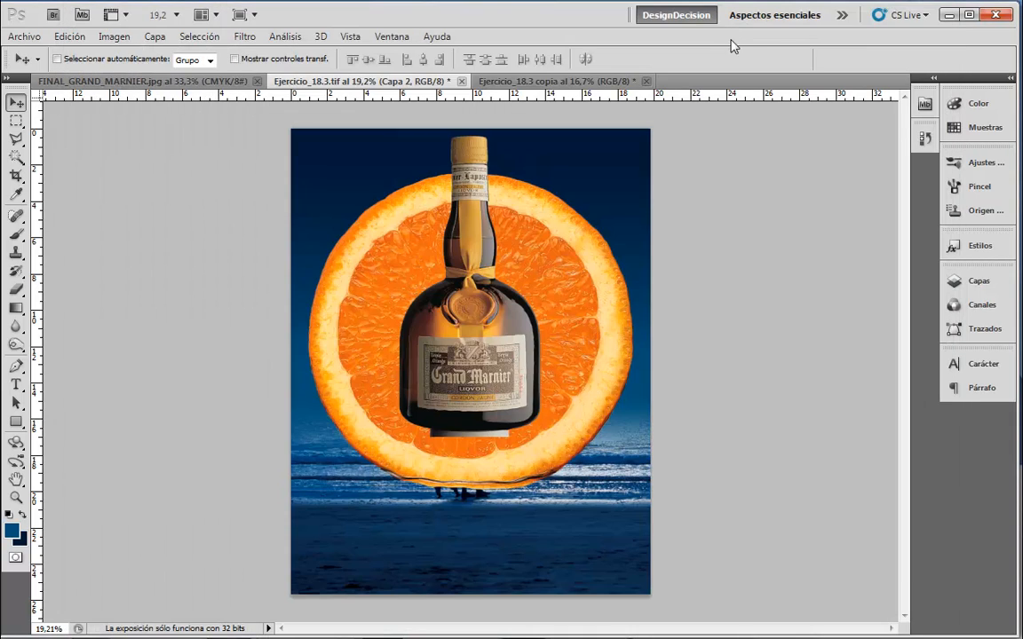
Compare the orange before and after the Variations adjustment
key("ctrl+z")
key("ctrl+z")
key("ctrl+z")
key("ctrl+z")
key("ctrl+z")
key("ctrl+z")
Examine how the orange's pulp and rind look in the individual red, green and blue channels
key("o")
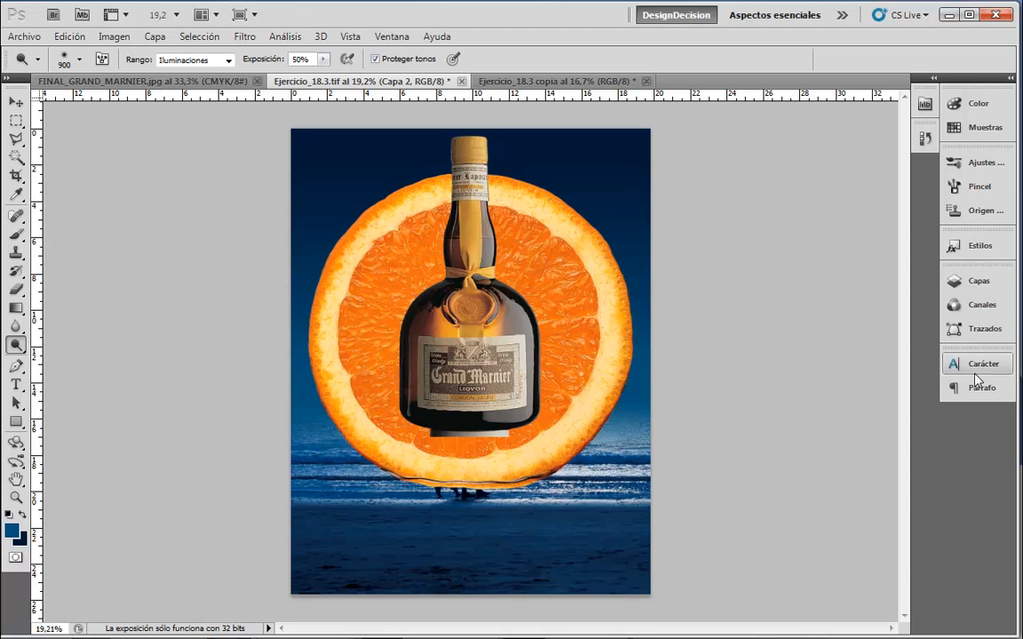
left_click(981, 281)
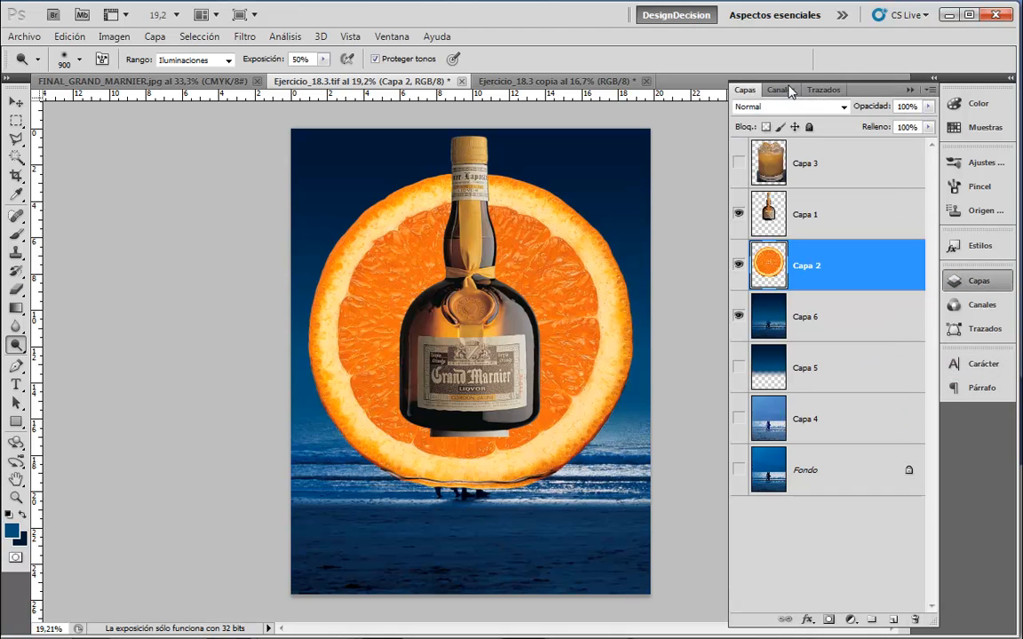
left_click(789, 92)
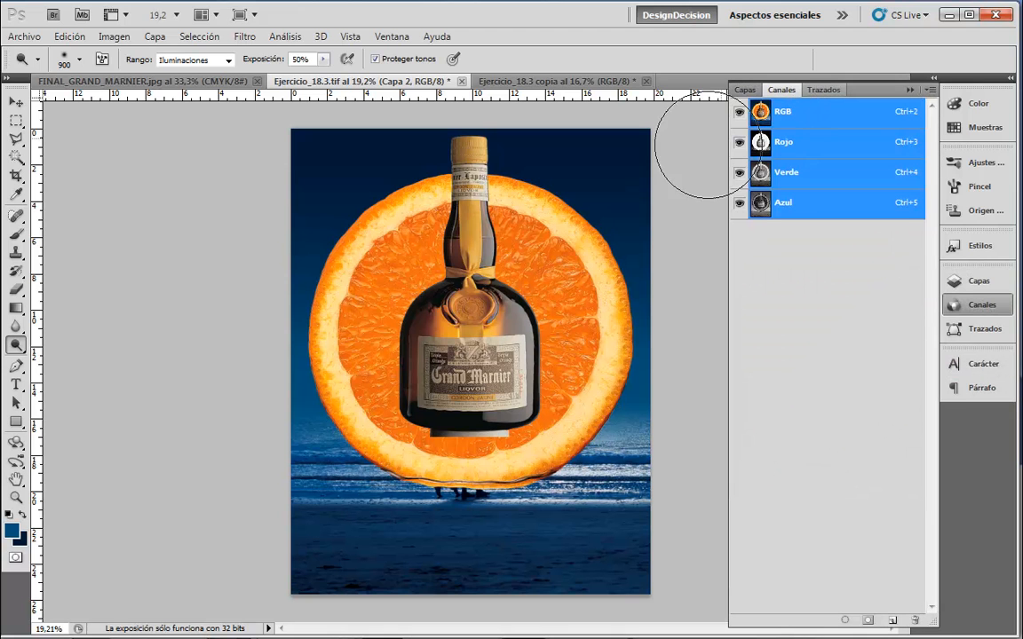
left_click(821, 147)
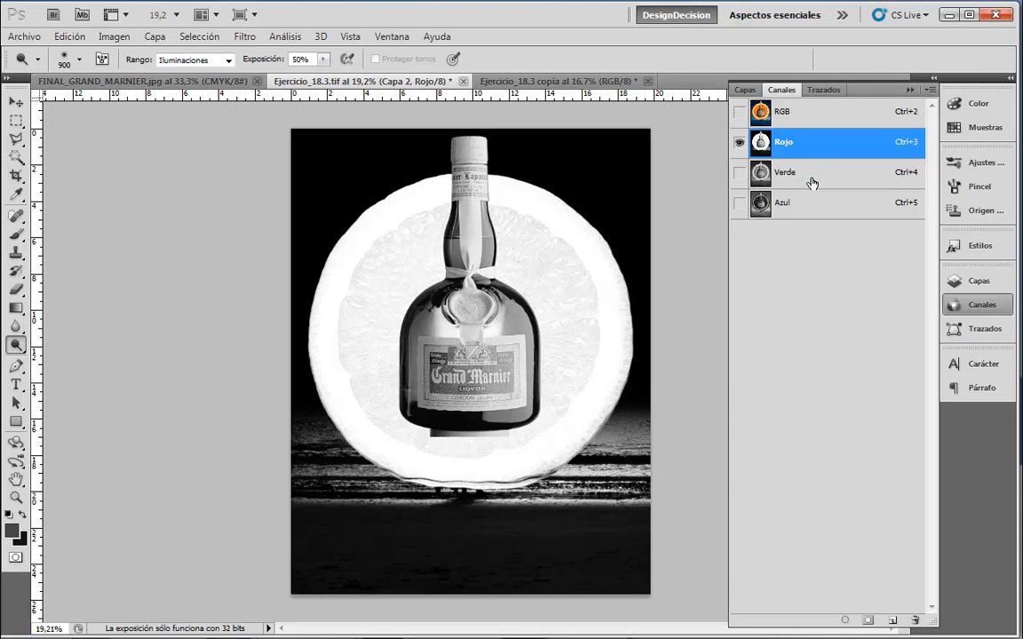
left_click(811, 179)
left_click(809, 203)
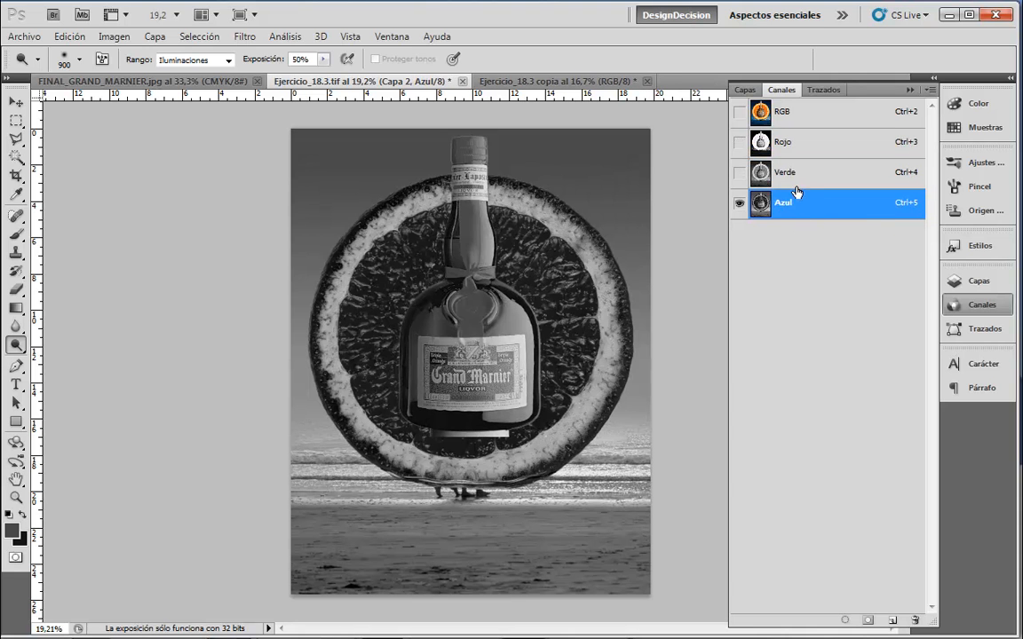
left_click(801, 181)
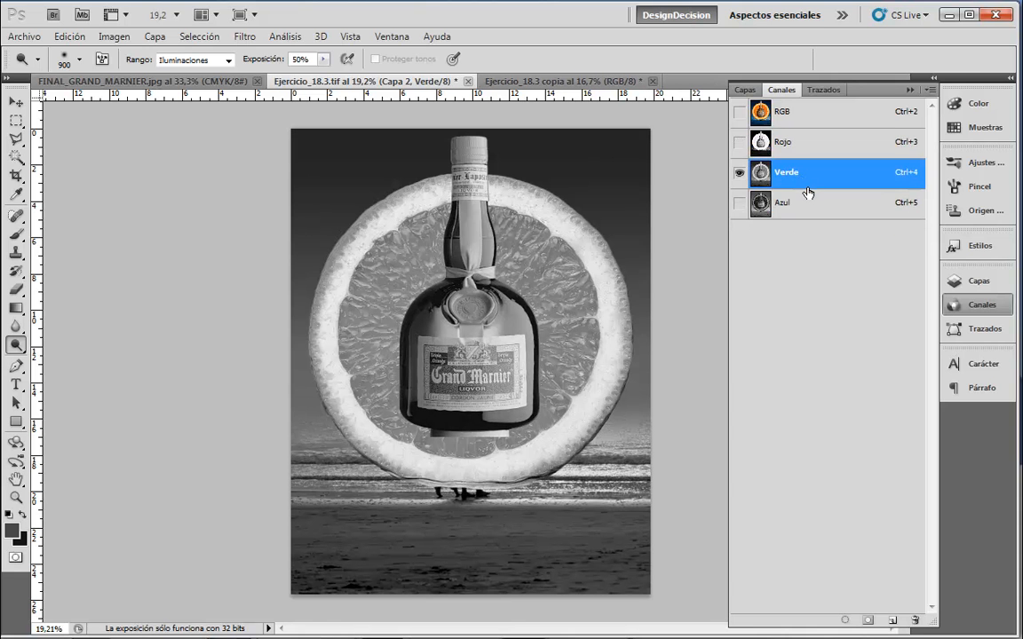
left_click(811, 211)
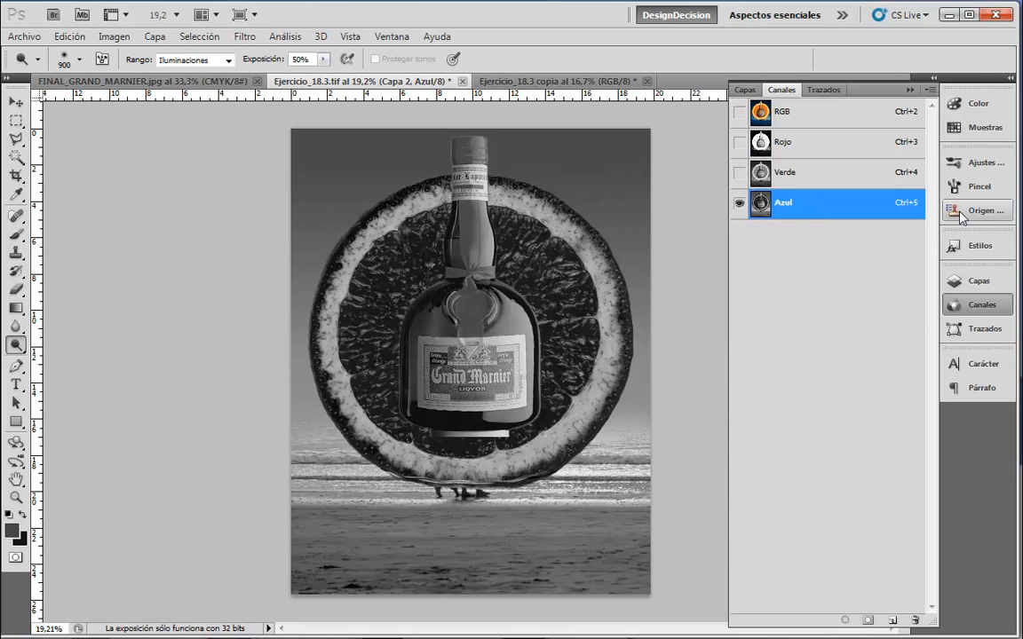
key("b")
left_click(829, 181)
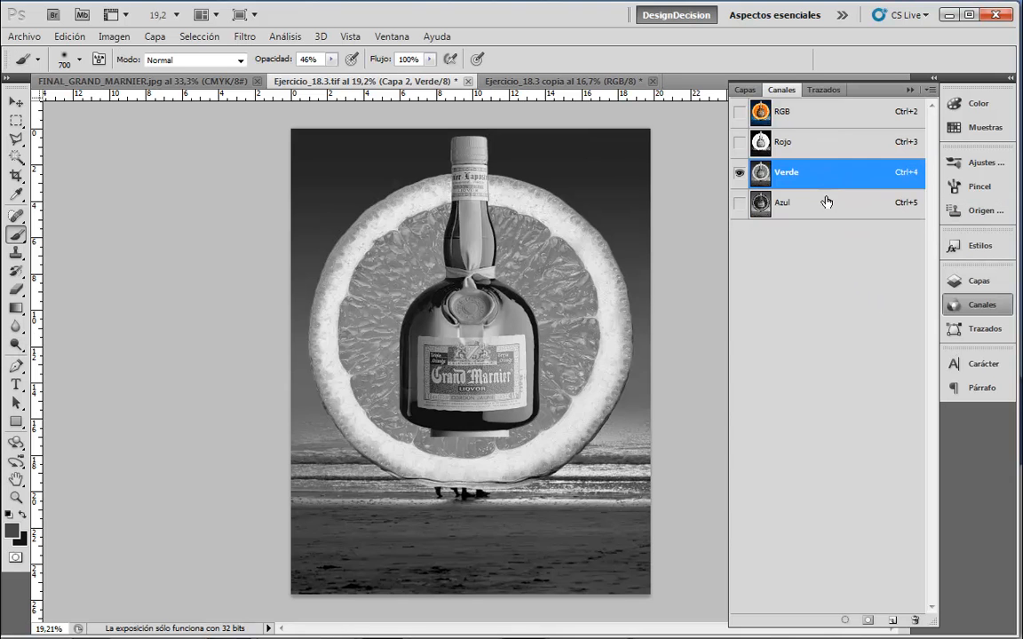
Lighten the orange's pulp and rind in the blue channel with the Dodge tool, range set to Iluminaciones
left_click(832, 206)
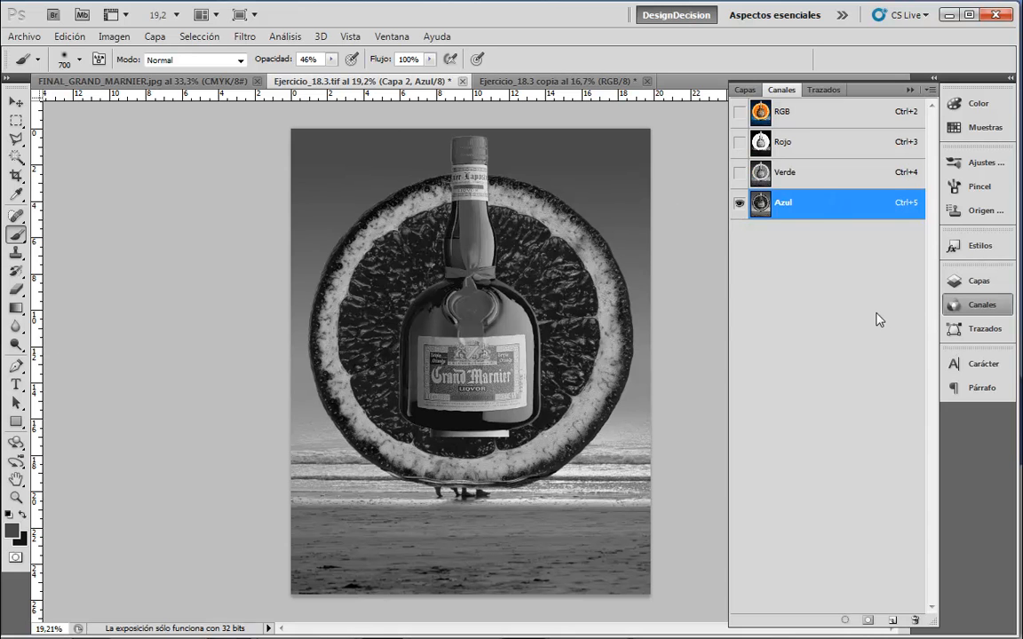
left_click(16, 345)
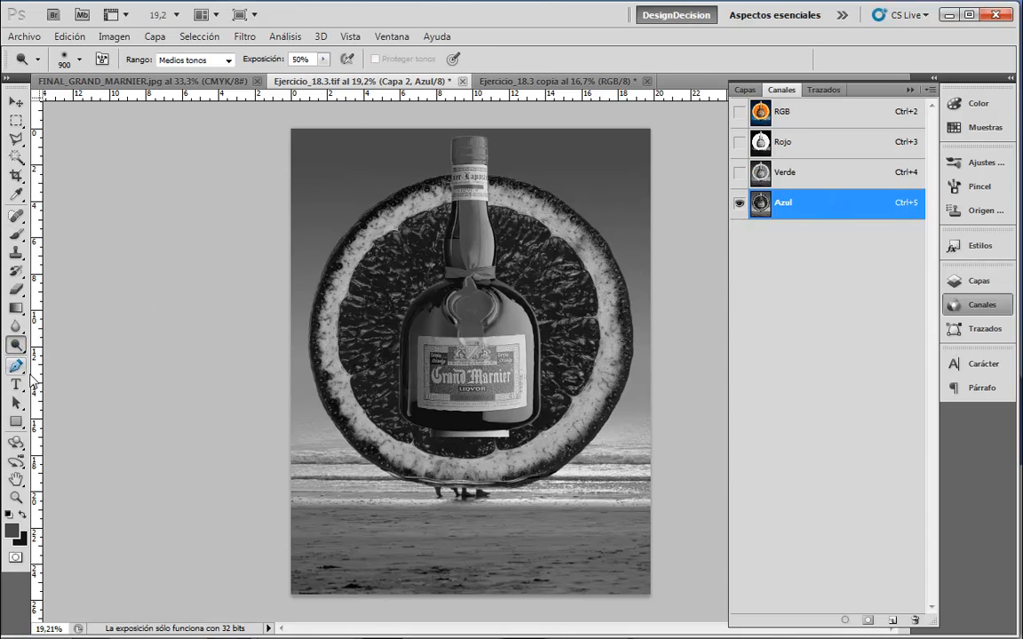
left_click(195, 60)
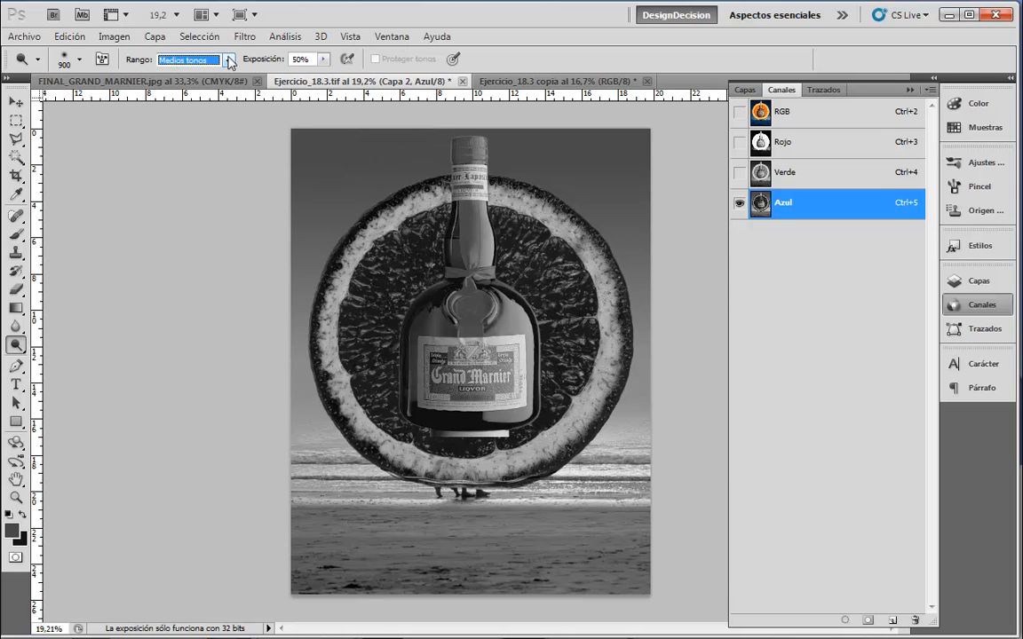
left_click(216, 101)
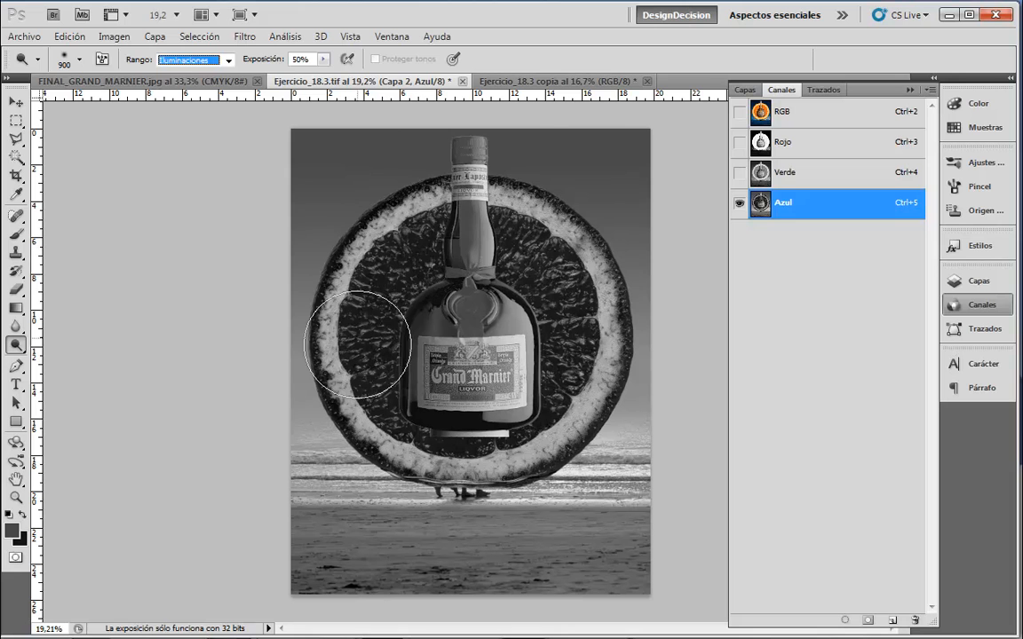
mouse_move(505, 231)
left_mouse_down()
mouse_move(518, 234)
mouse_move(472, 255)
mouse_move(419, 312)
mouse_move(495, 374)
mouse_move(455, 286)
mouse_move(392, 366)
mouse_move(524, 304)
mouse_move(468, 245)
mouse_move(422, 354)
mouse_move(445, 326)
mouse_move(501, 309)
mouse_move(431, 228)
mouse_move(348, 319)
mouse_move(390, 382)
mouse_move(475, 345)
left_mouse_up()
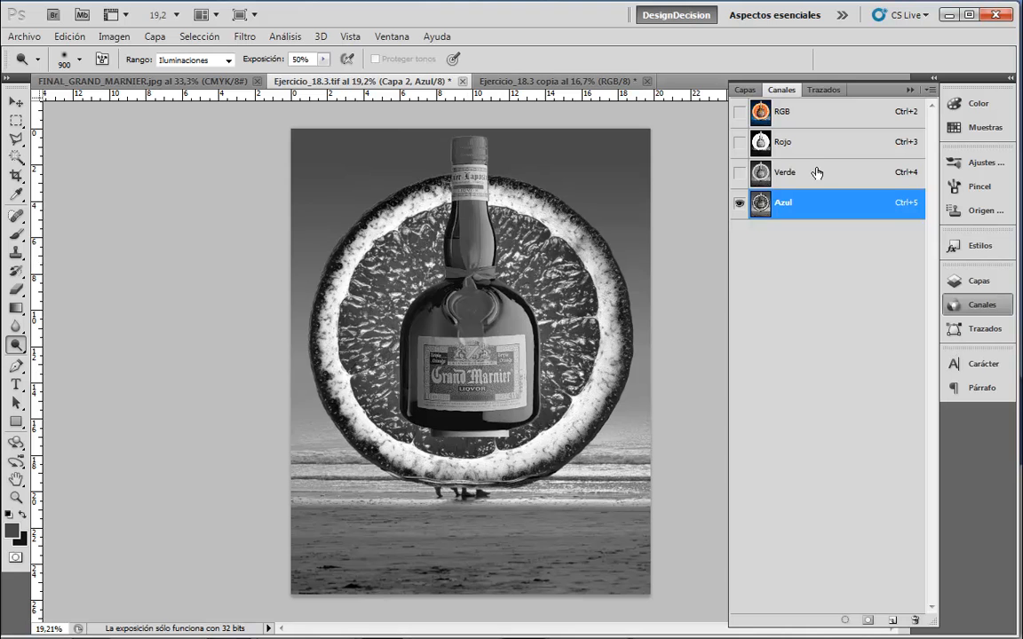
Dodge the orange's pulp around the bottle in the green channel, and return to the RGB composite
left_click(813, 180)
mouse_move(522, 256)
left_mouse_down()
mouse_move(497, 266)
mouse_move(426, 257)
mouse_move(479, 319)
mouse_move(426, 285)
mouse_move(391, 337)
mouse_move(382, 302)
mouse_move(477, 335)
mouse_move(433, 357)
left_mouse_up()
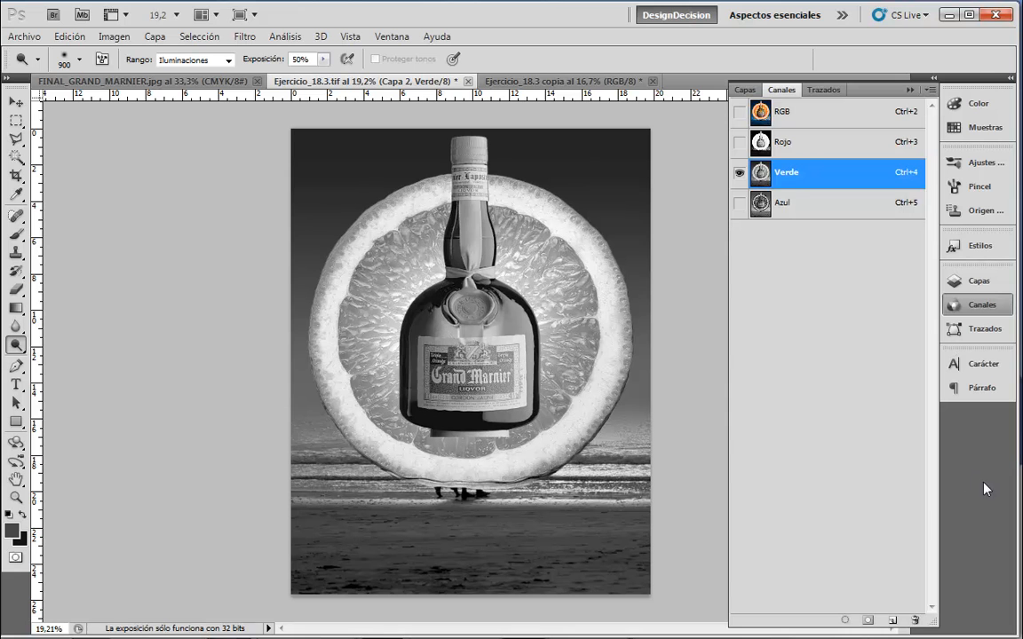
left_click(788, 115)
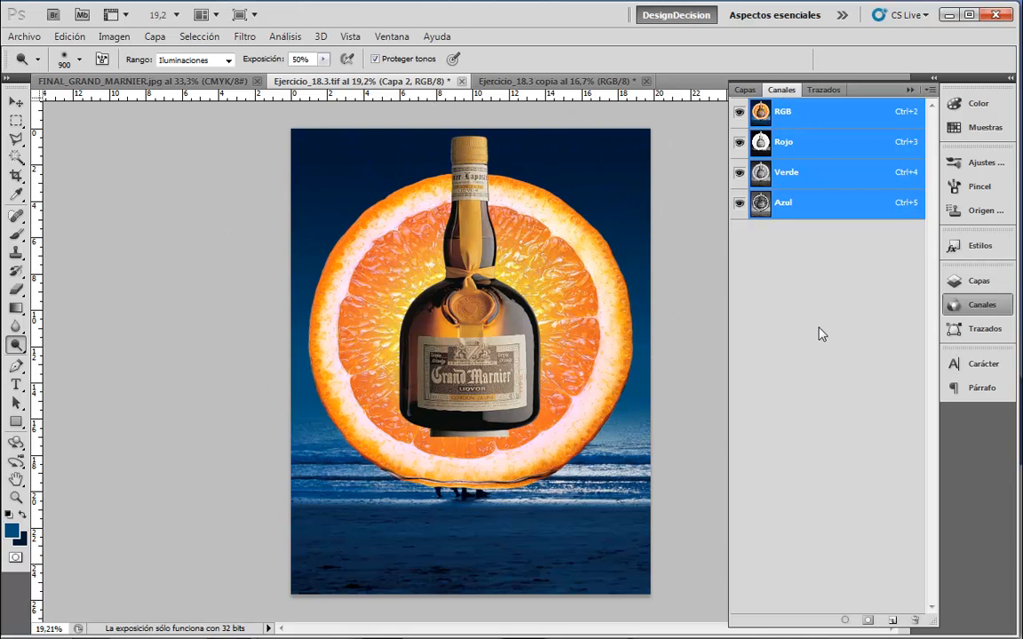
left_click(981, 304)
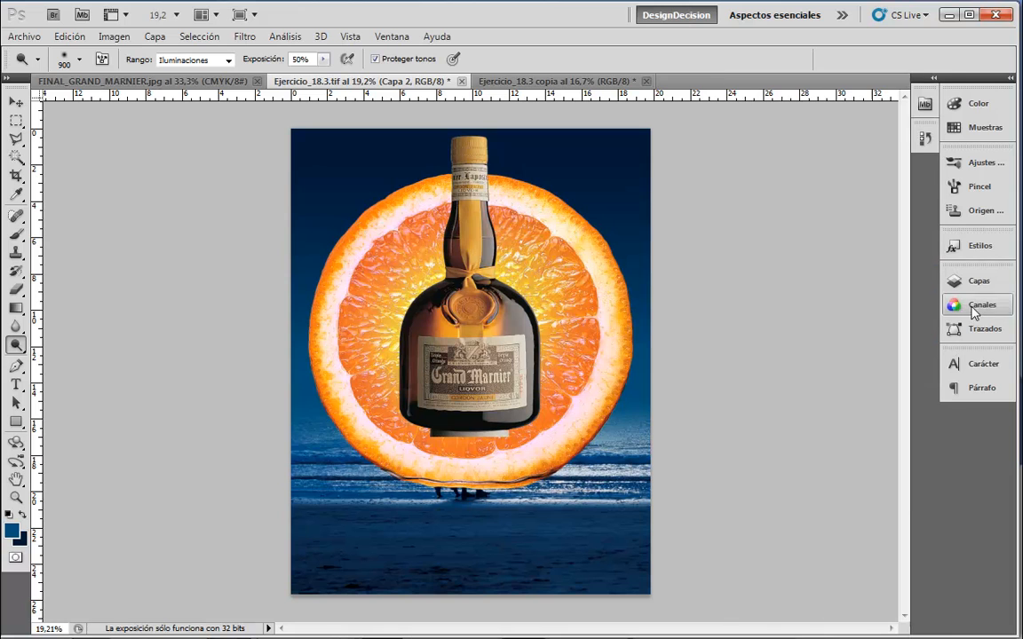
Compare the corrected orange with its history state before Levels, and return to the latest state
left_click(926, 139)
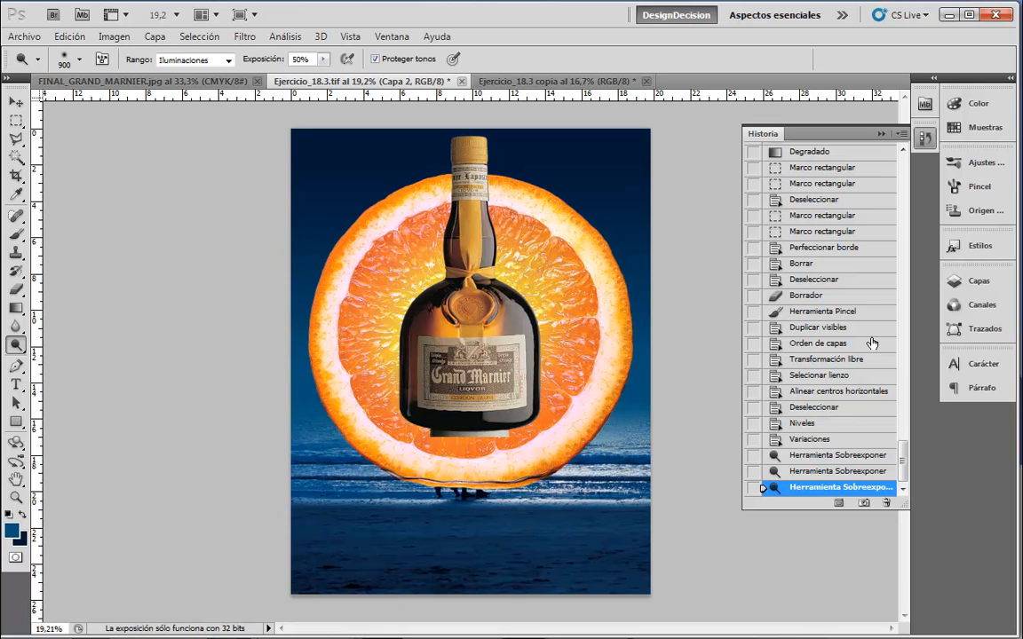
left_click(835, 407)
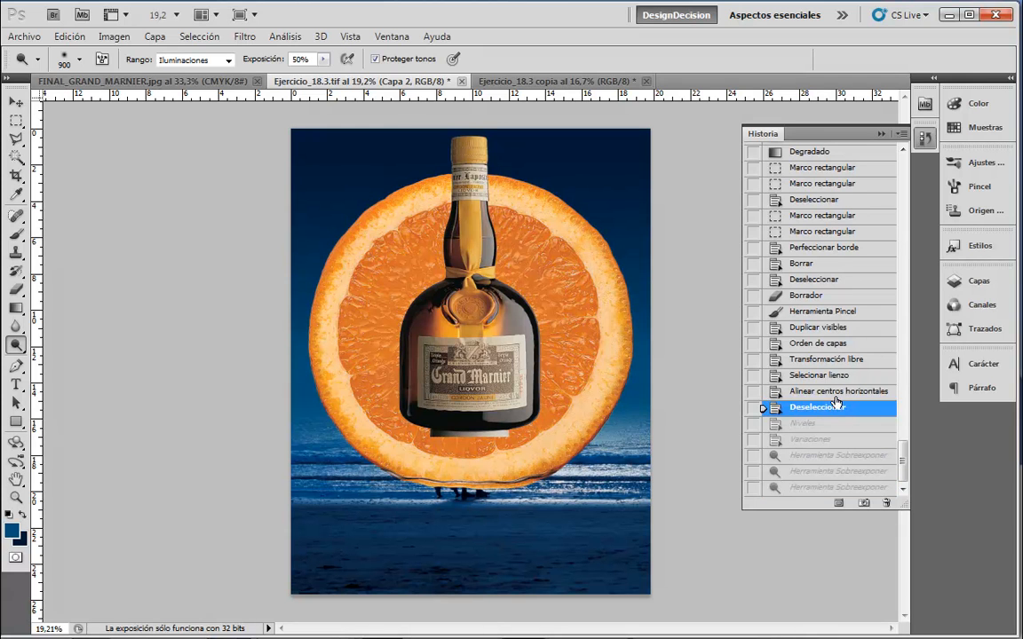
key("ctrl+z")
key("ctrl+z")
key("ctrl+z")
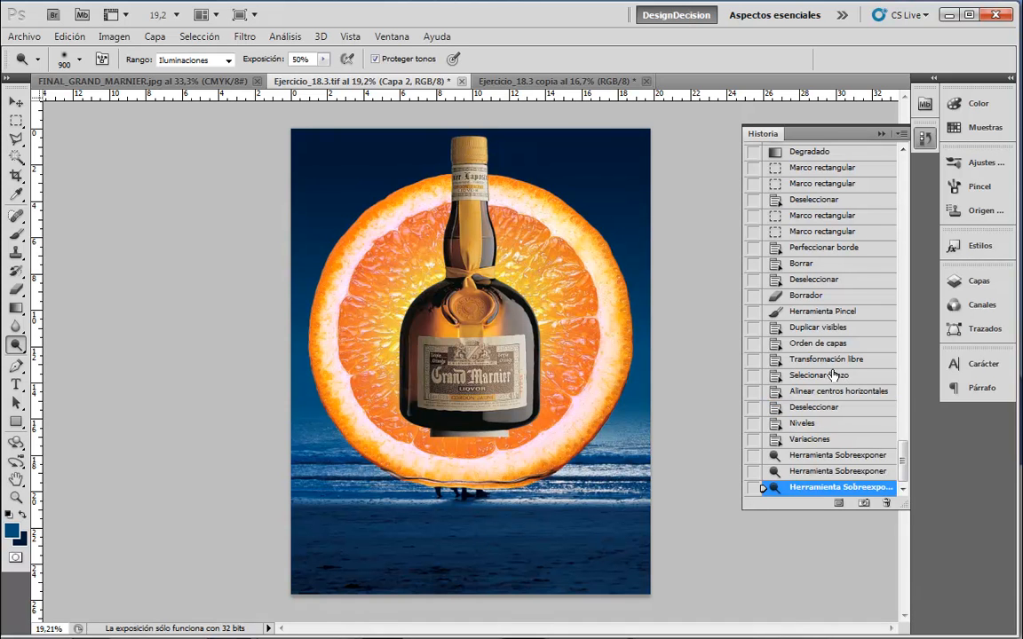
key("ctrl+z")
key("ctrl+z")
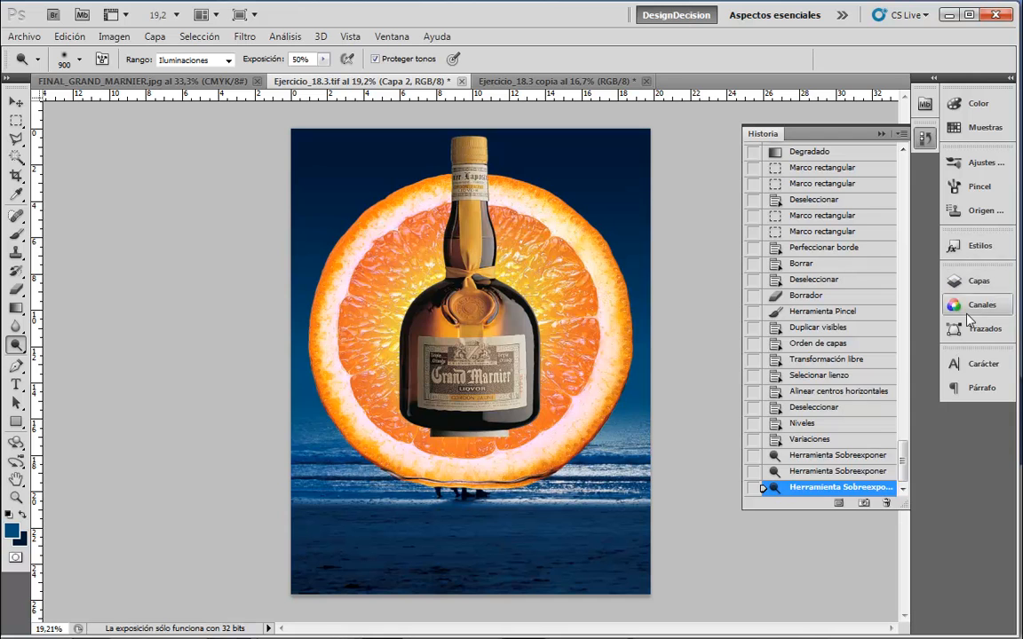
Move the bottle (Capa 1) down over the orange's lower edge, center it horizontally on the canvas, and deselect
left_click(982, 364)
left_click(967, 282)
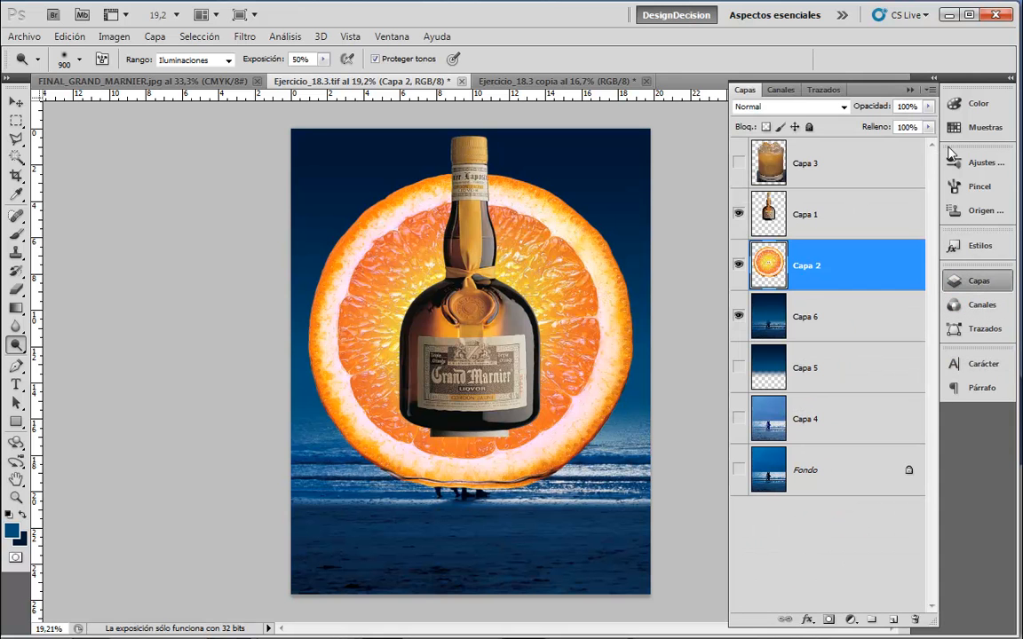
left_click(822, 215)
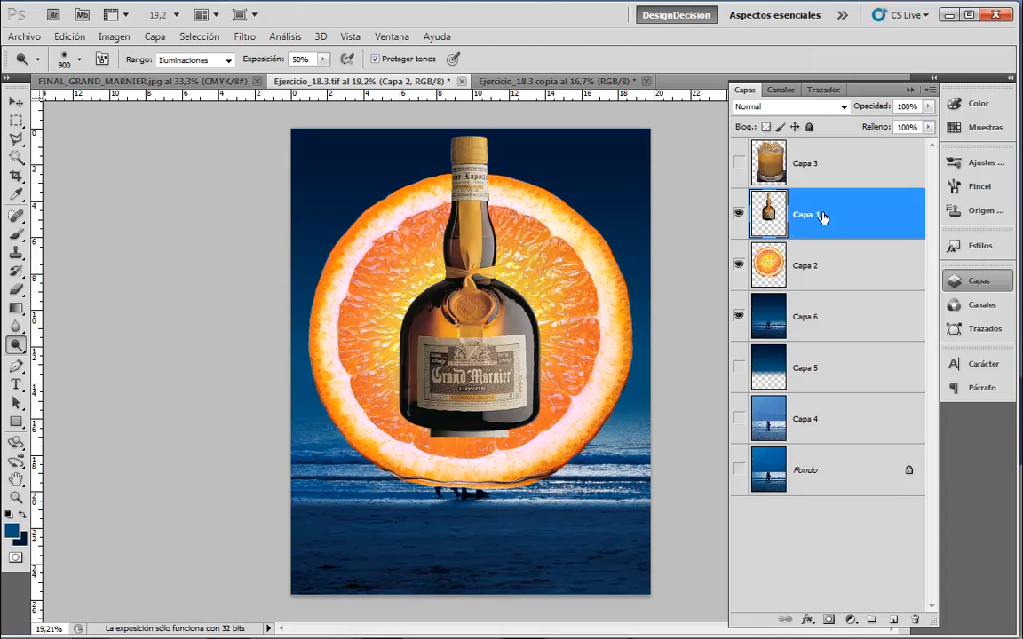
left_click(16, 102)
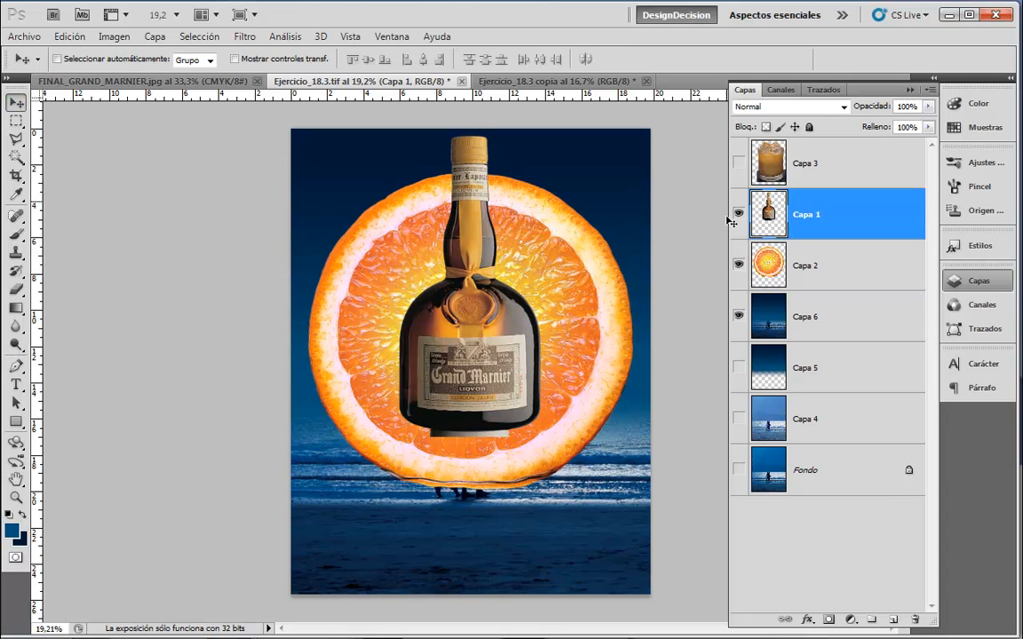
left_click_drag(486, 328, 477, 394)
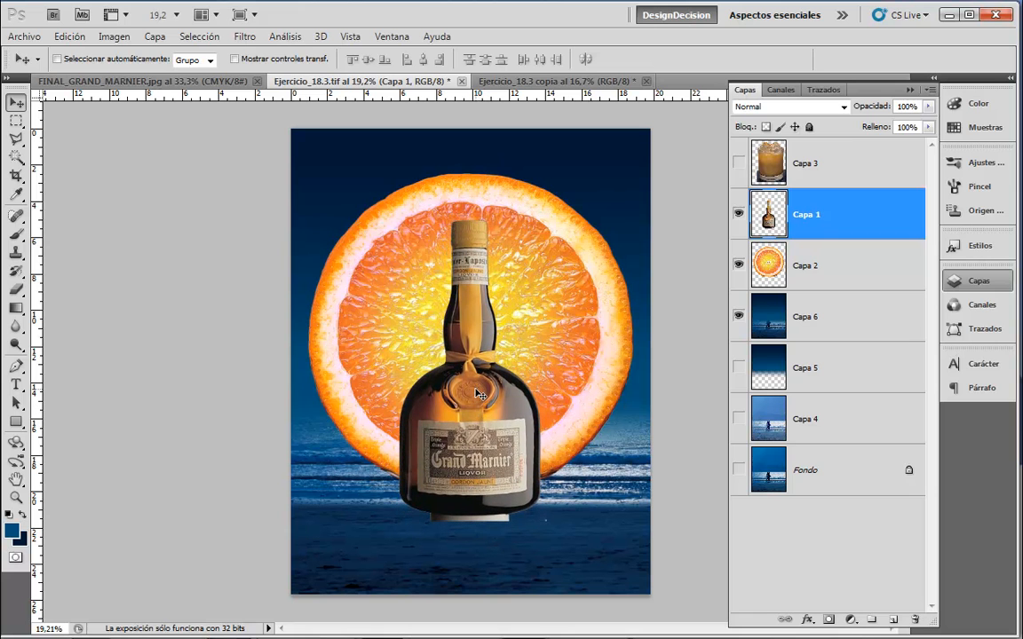
key("ctrl+a")
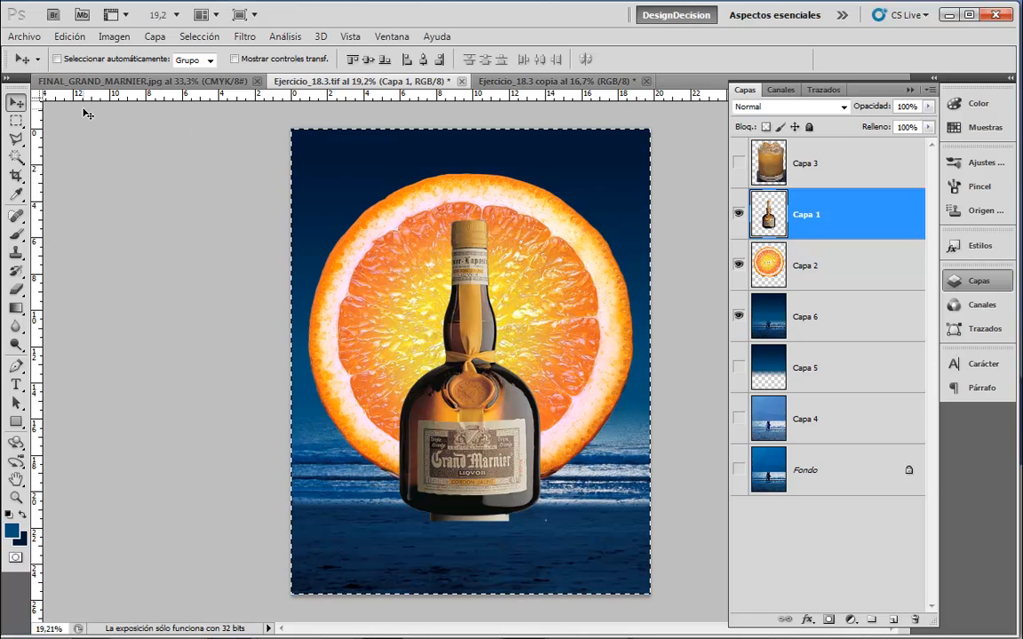
left_click(424, 64)
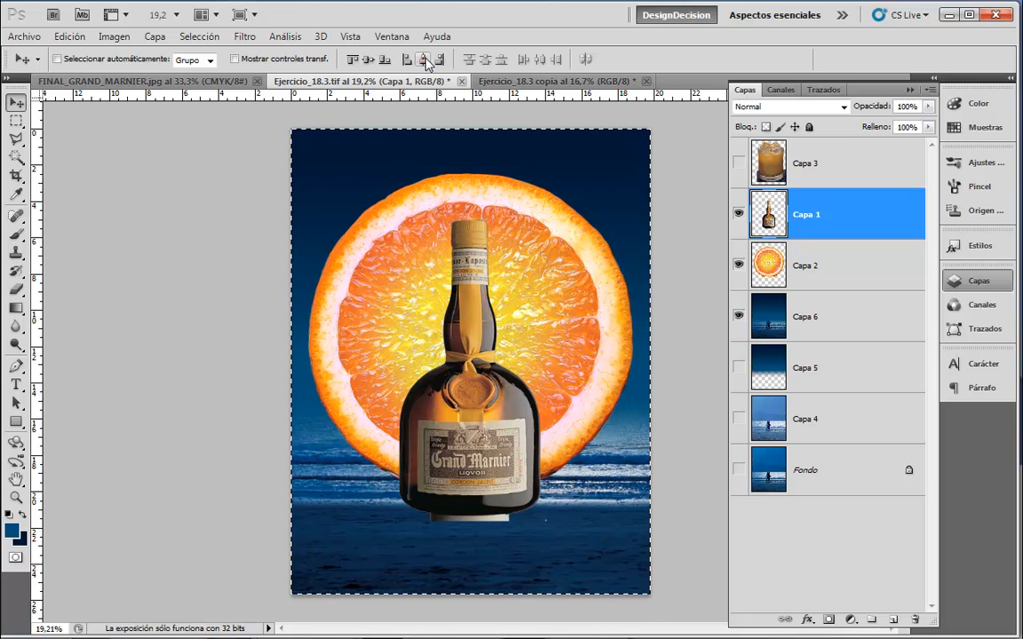
key("ctrl+d")
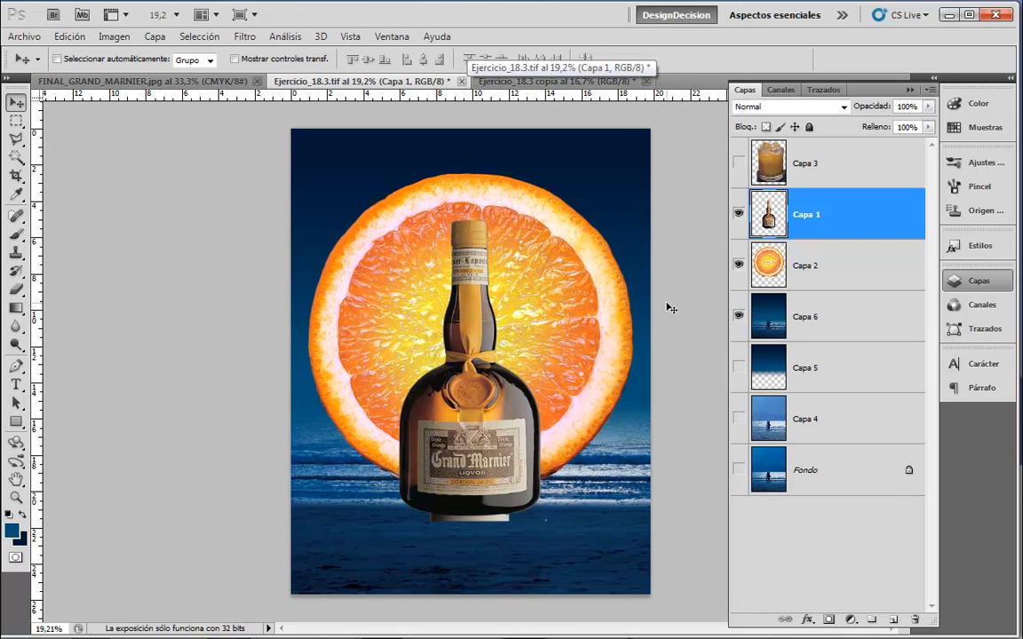
Show the glass (Capa 3), move it to the canvas's lower edge in front of the bottle, and fine-tune its position against the reference
left_click(769, 165)
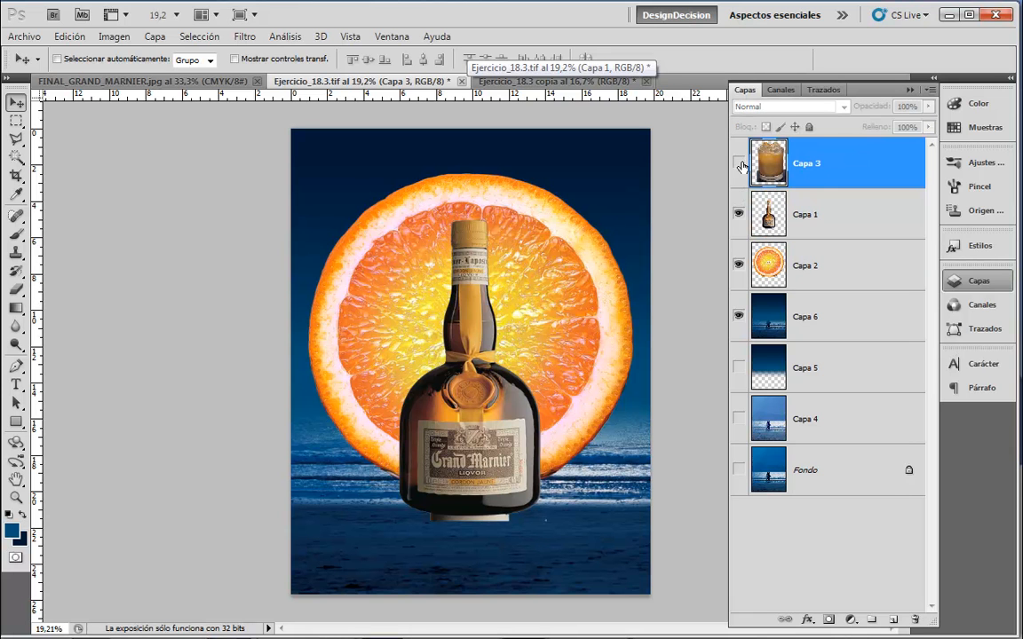
left_click(739, 163)
left_click_drag(566, 313, 536, 618)
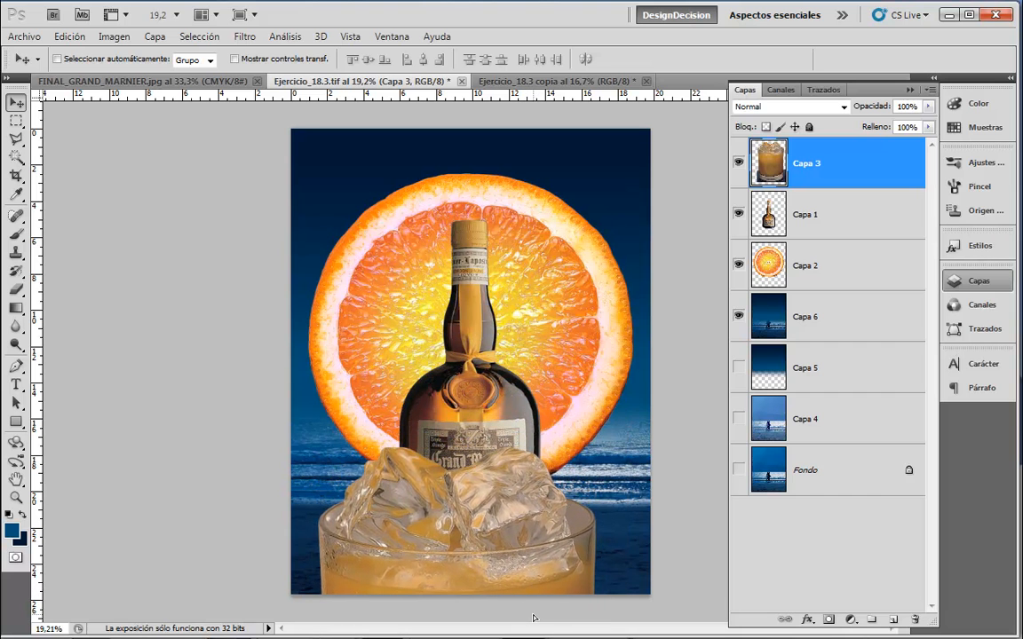
left_click(168, 84)
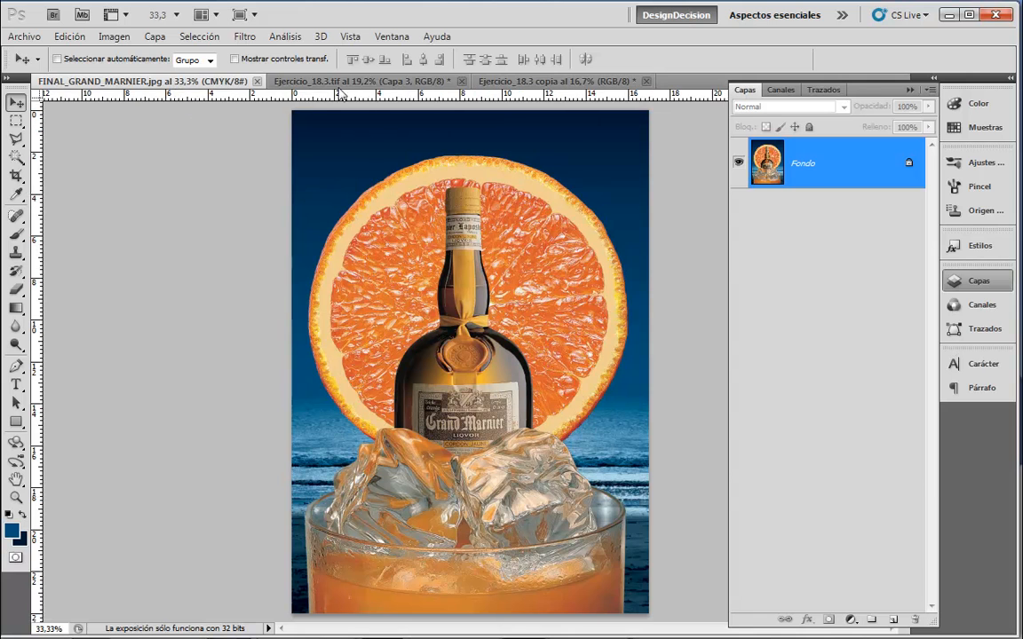
left_click(348, 80)
left_click_drag(551, 538, 561, 538)
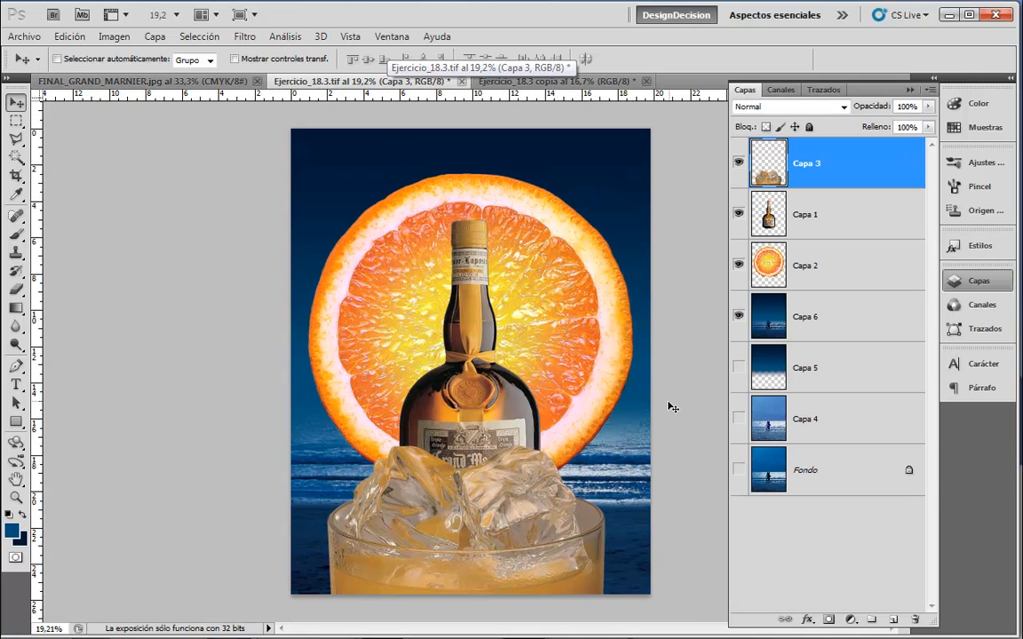
Raise the bottle (Capa 1) so its label clears the ice, and shift the orange (Capa 2) slightly upward, checking it against the reference
left_click(748, 201)
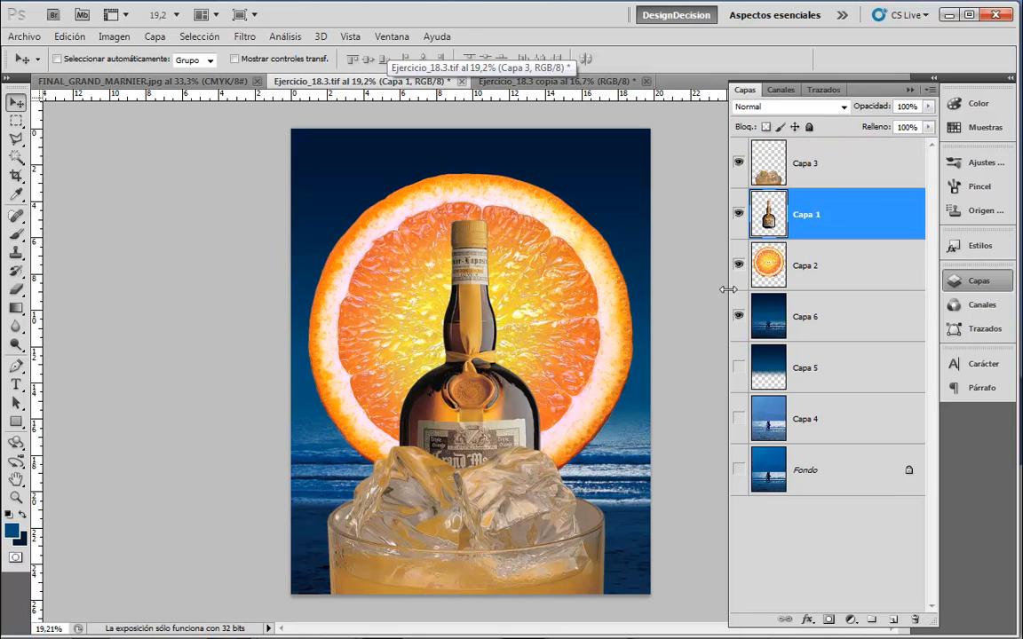
left_click_drag(452, 365, 452, 331)
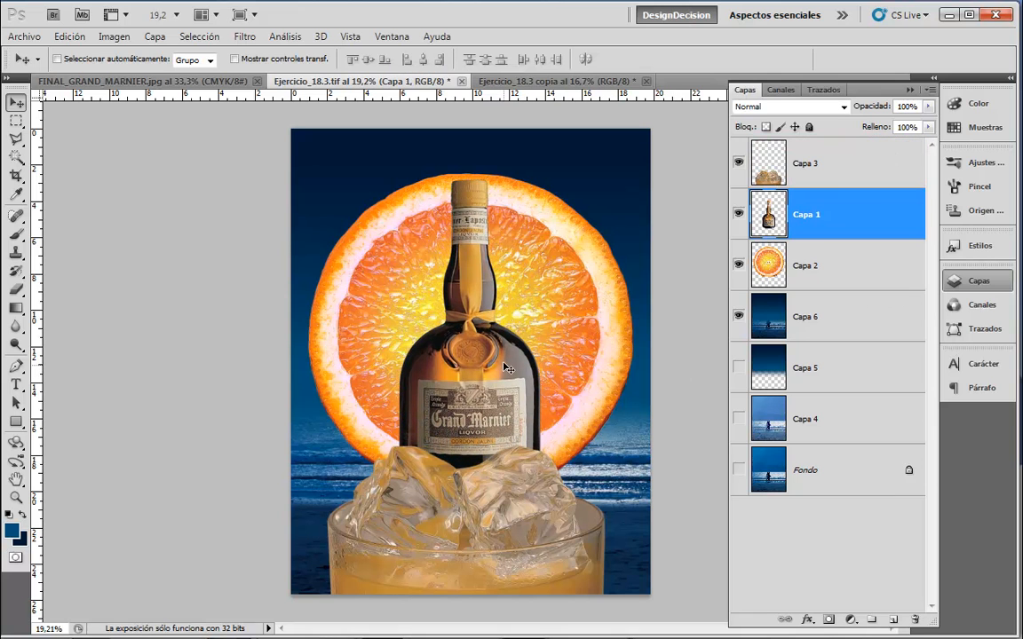
left_click(810, 266)
mouse_move(570, 319)
left_mouse_down()
mouse_move(570, 293)
mouse_move(569, 306)
left_mouse_up()
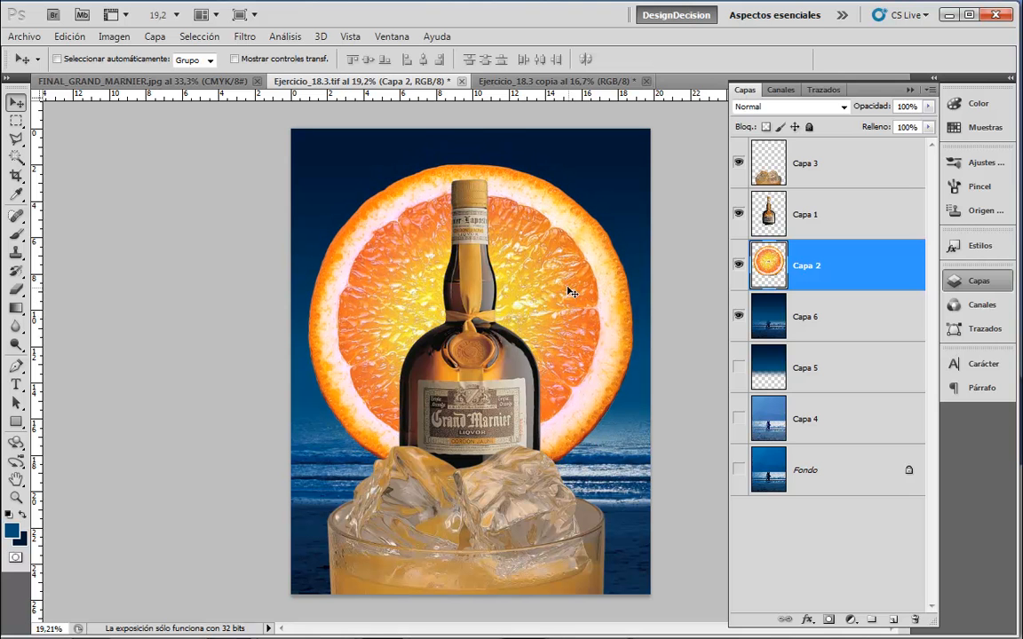
left_click(151, 81)
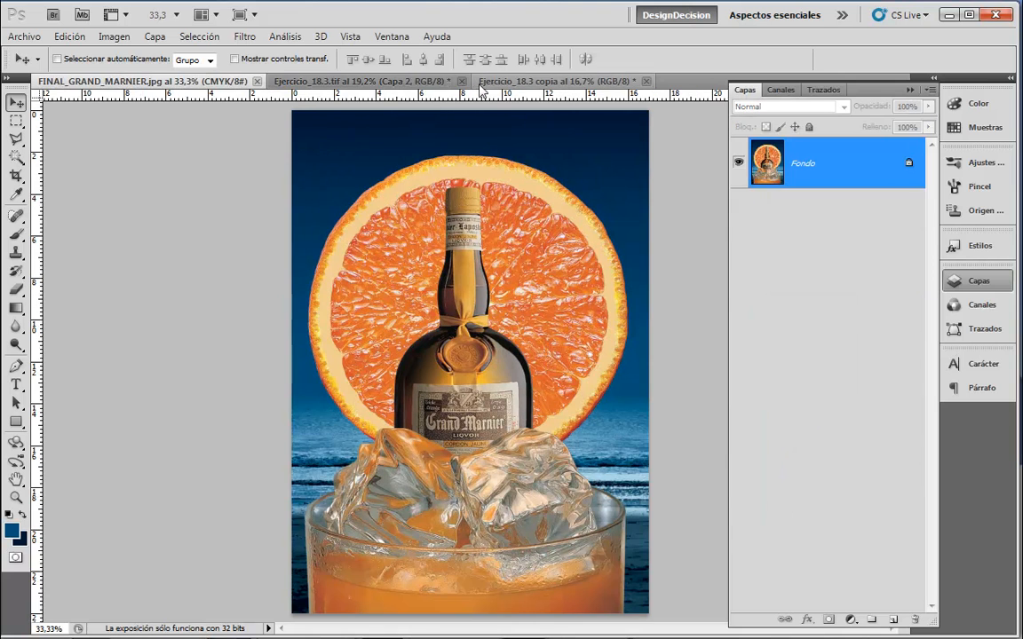
left_click(412, 81)
left_click_drag(556, 281, 554, 299)
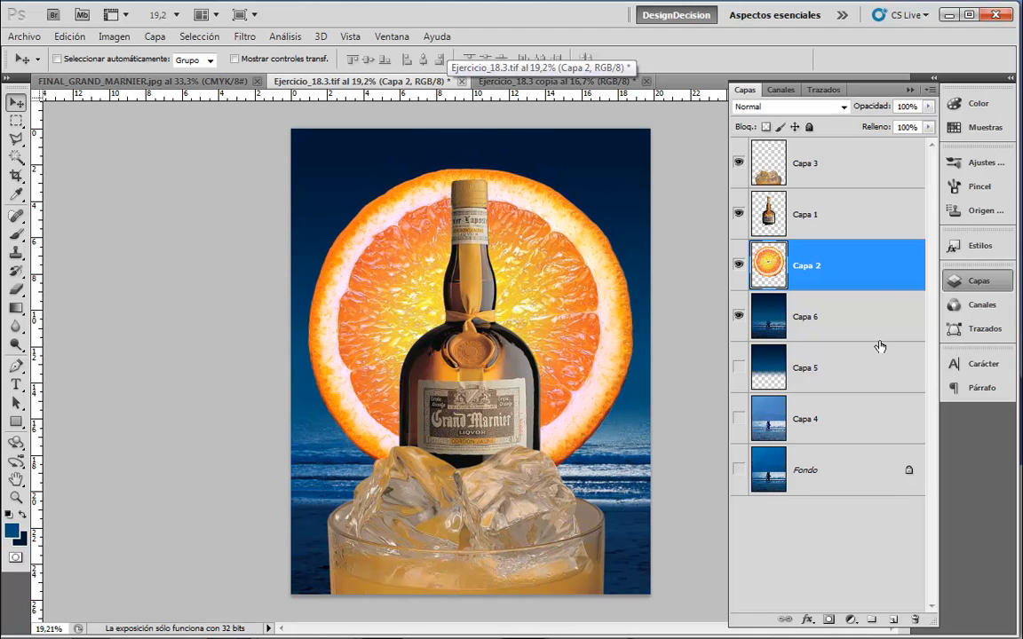
Brighten the glass (Capa 3) with Levels, lowering the RGB white input level to 231
left_click(785, 162)
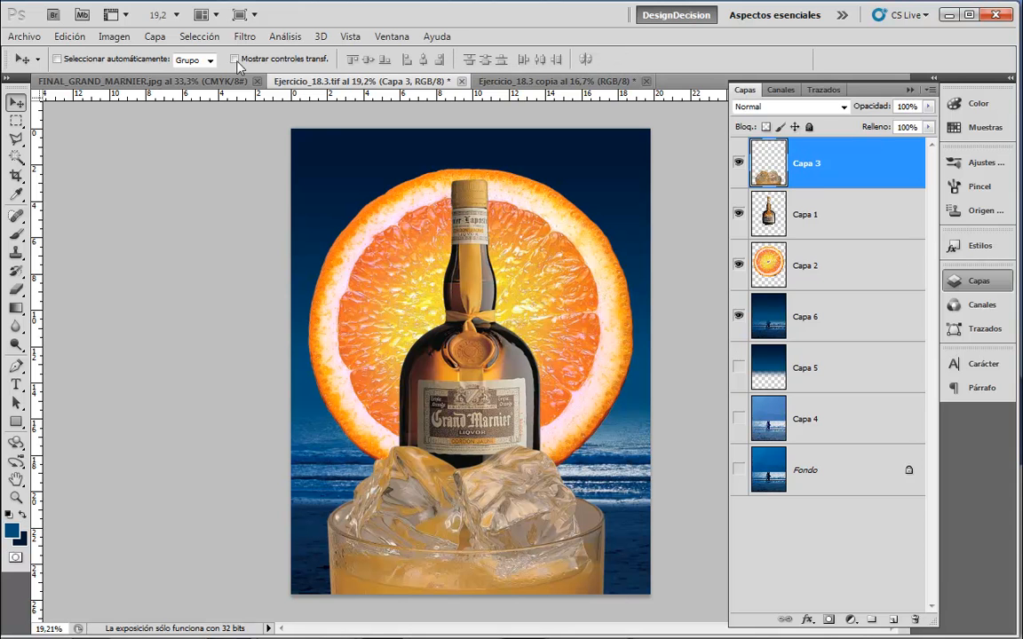
left_click(114, 36)
mouse_move(174, 84)
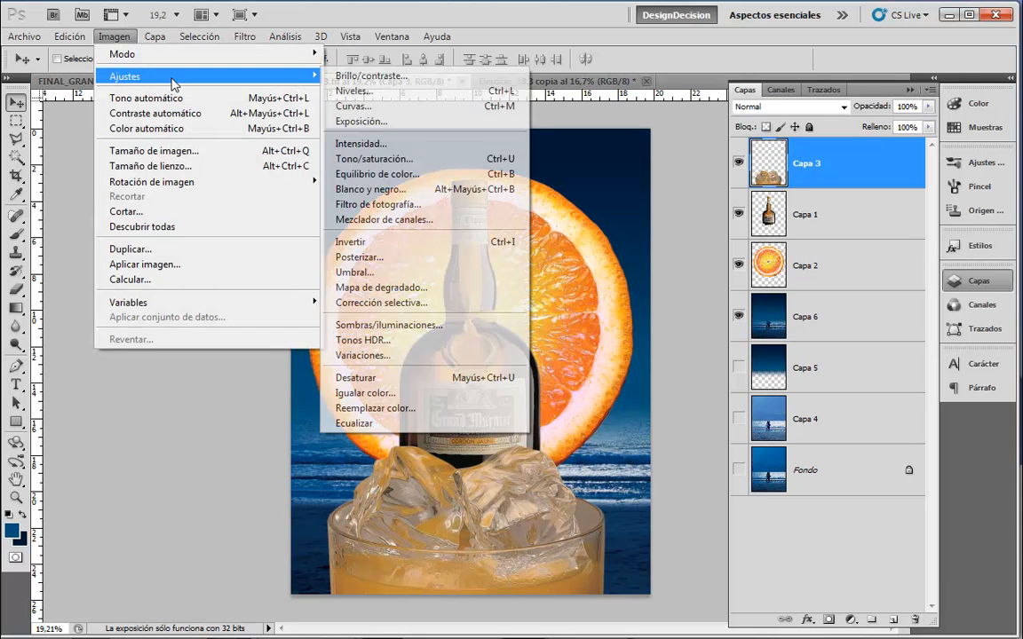
left_click(391, 90)
left_click_drag(809, 282, 792, 282)
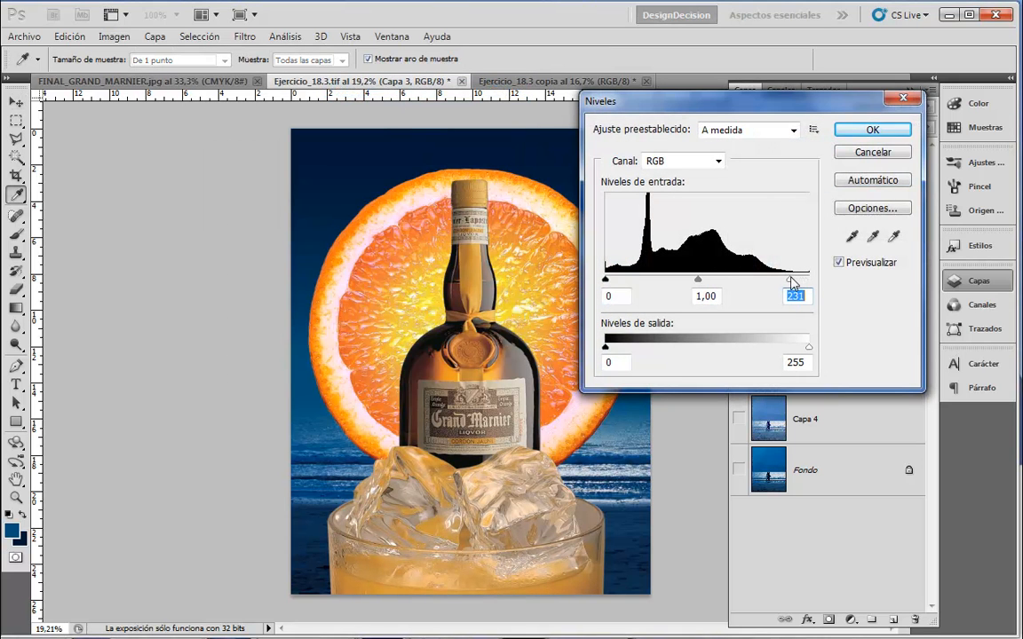
left_click(897, 131)
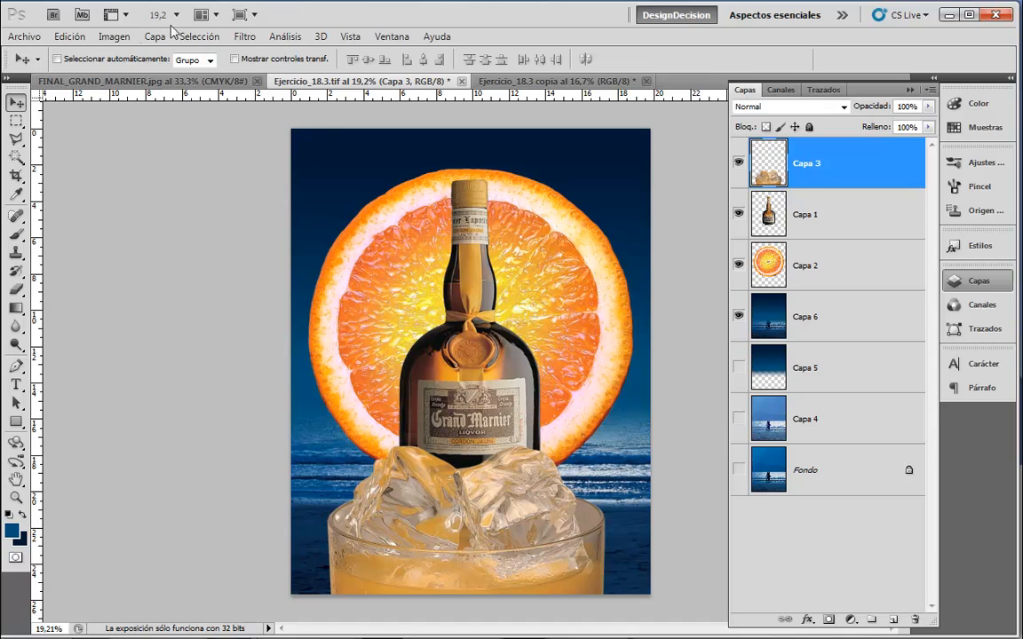
Lighten the highlights of the glass (Capa 3) with Variations
left_click(113, 36)
mouse_move(272, 81)
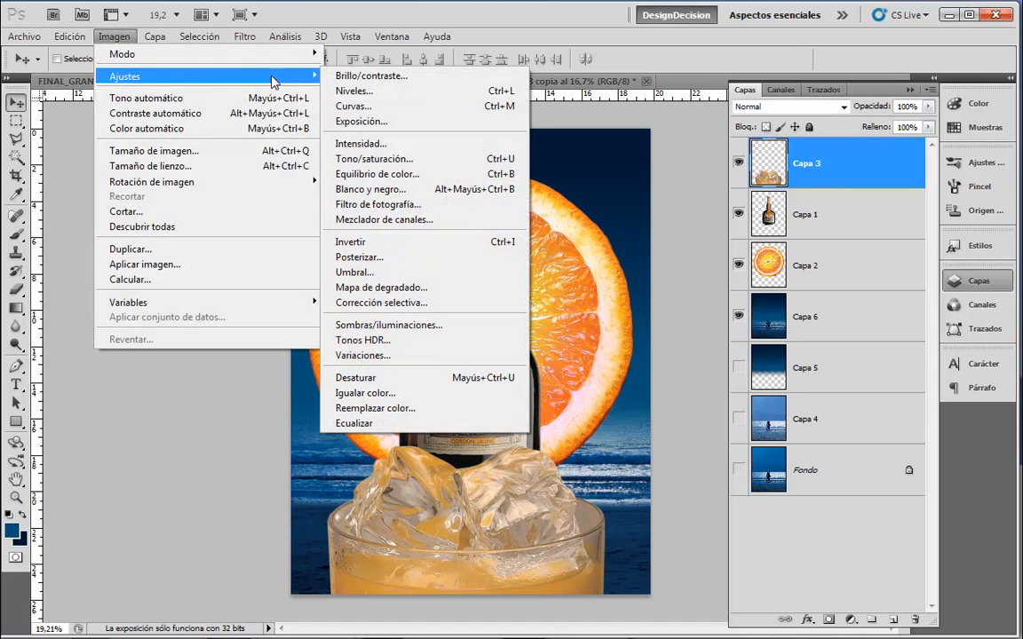
left_click(362, 355)
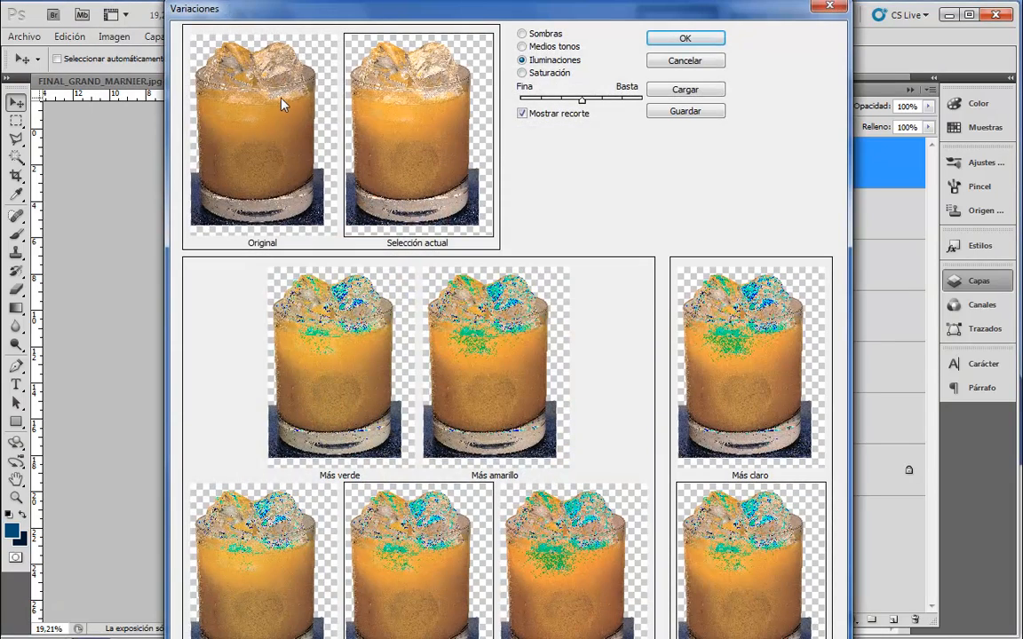
left_click(710, 39)
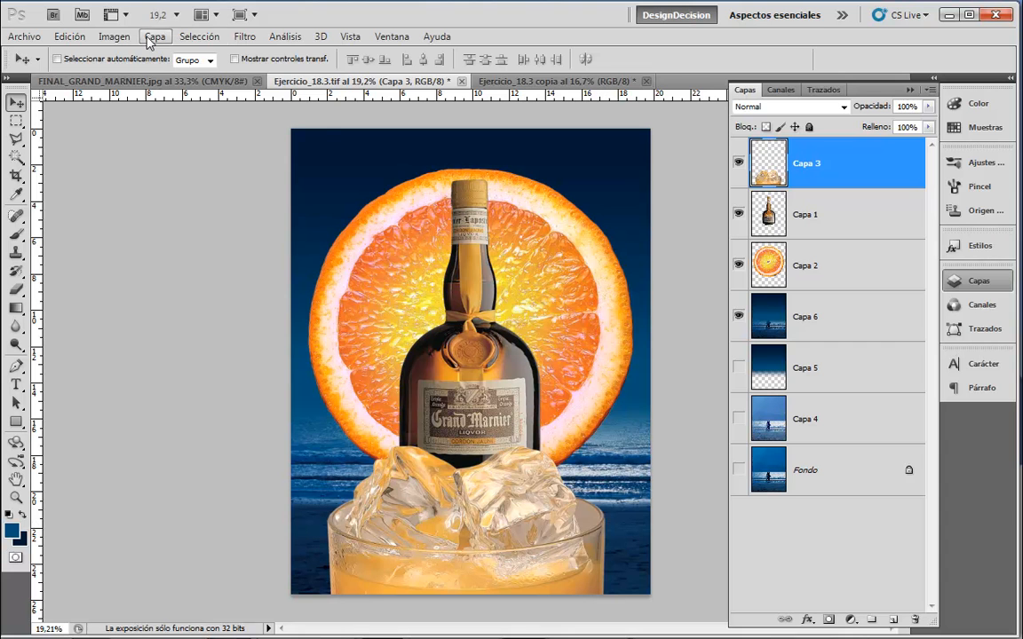
Increase the saturation of the glass (Capa 3) to +26 with Hue/Saturation
left_click(114, 36)
mouse_move(222, 76)
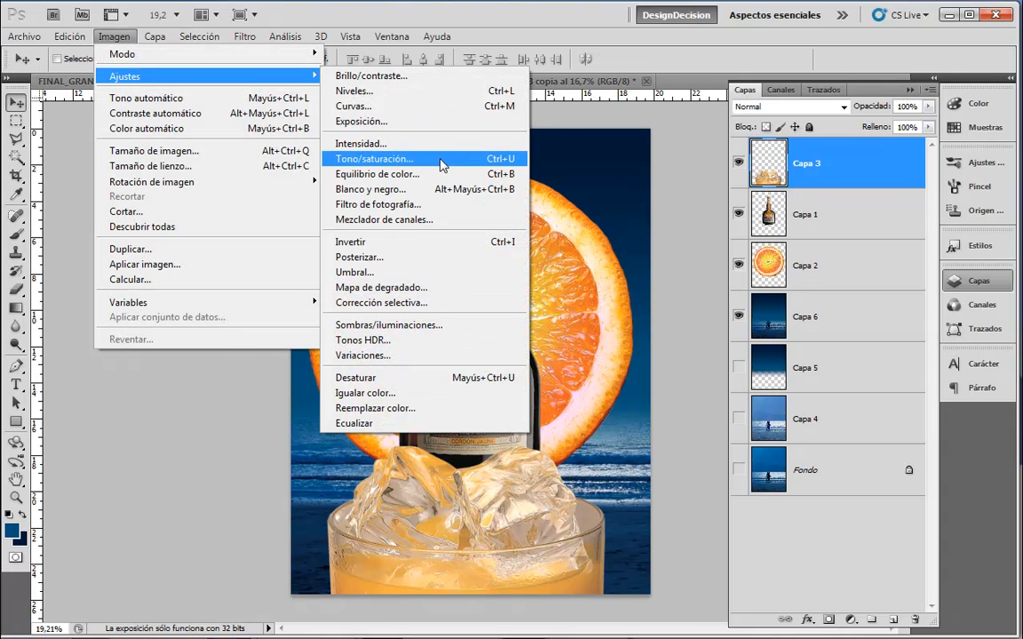
left_click(448, 159)
left_click_drag(728, 209, 746, 208)
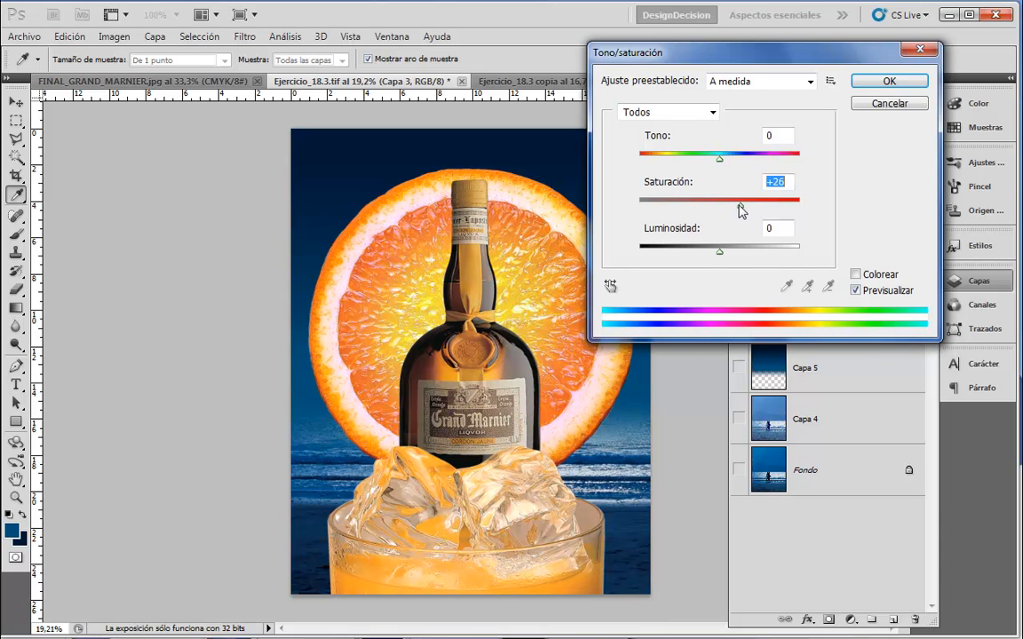
left_click(886, 82)
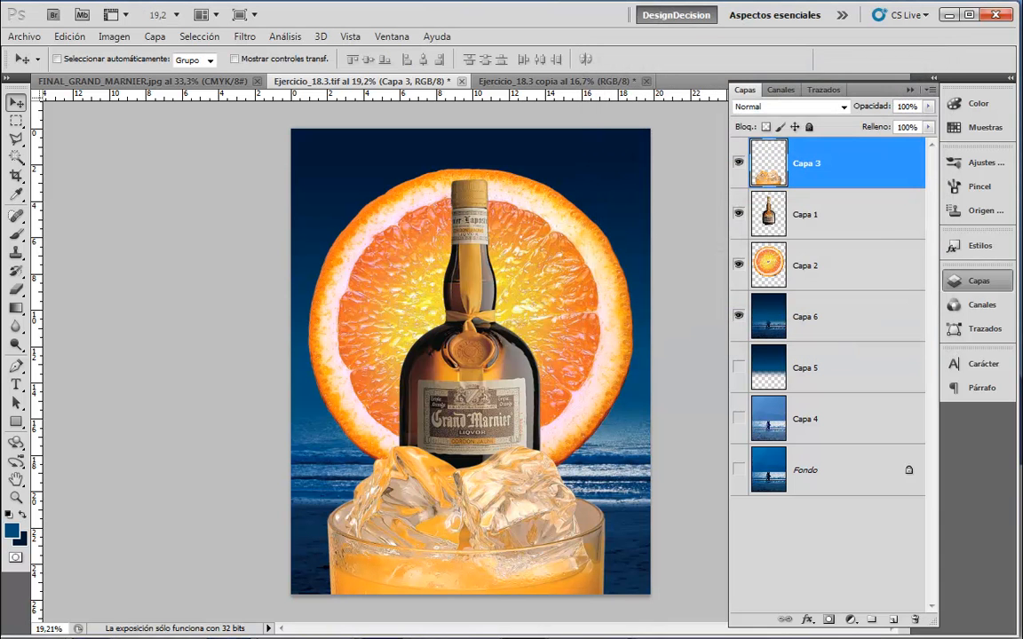
Examine the glass's ice and rim up close, with the layer and history lists out of the way
left_click(16, 498)
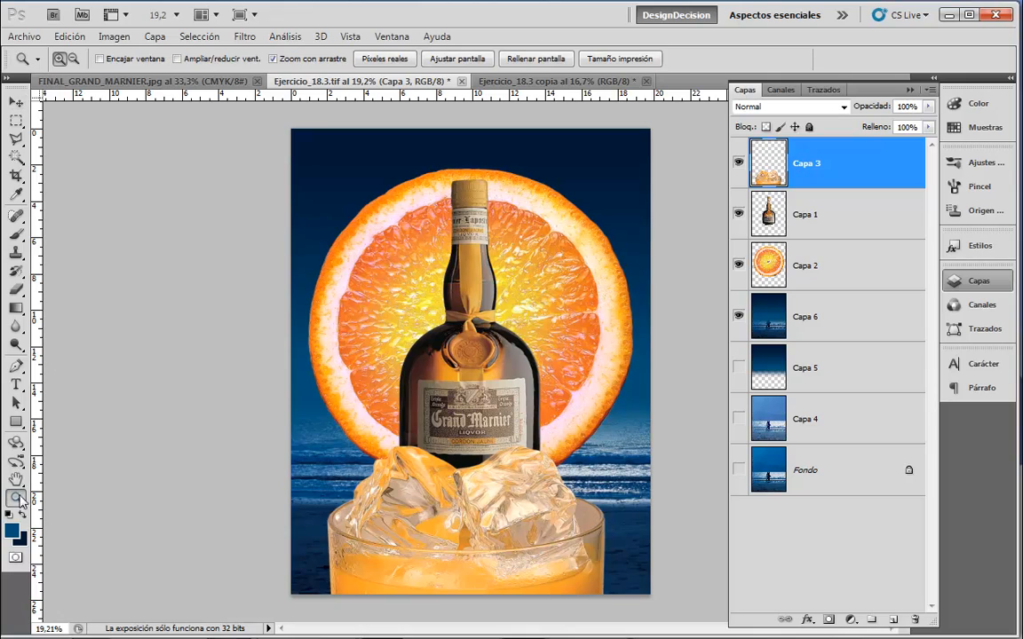
left_click_drag(605, 502, 634, 520)
left_click_drag(611, 480, 608, 394)
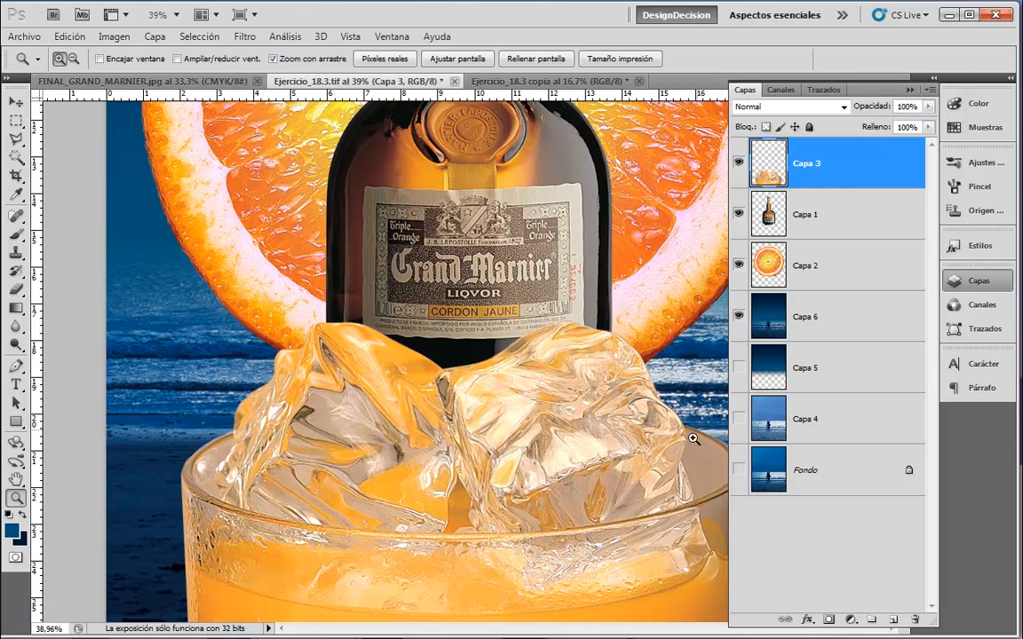
left_click(959, 284)
left_click(925, 138)
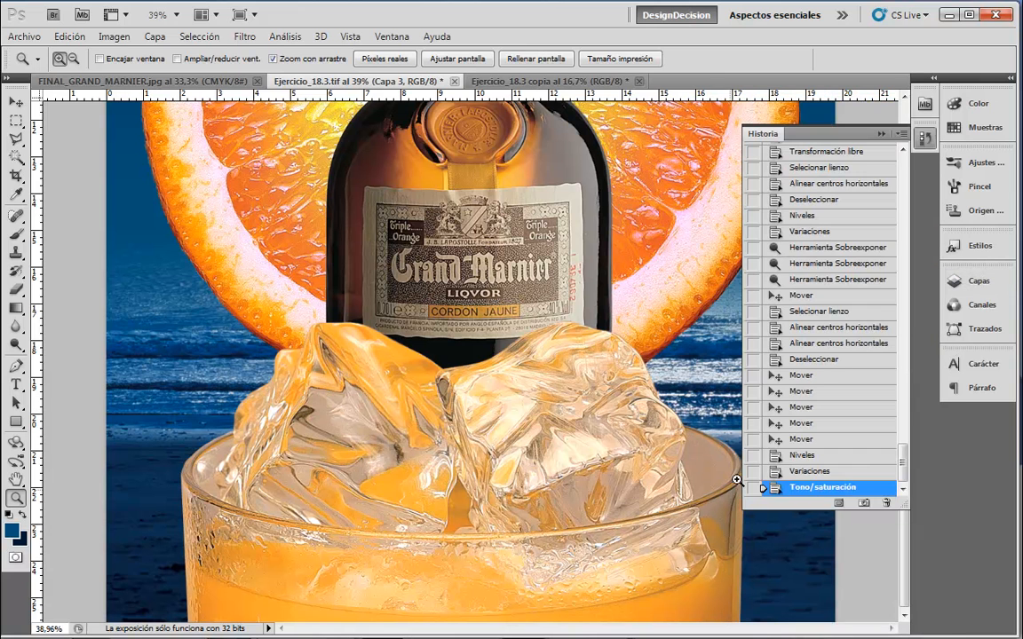
left_click(926, 139)
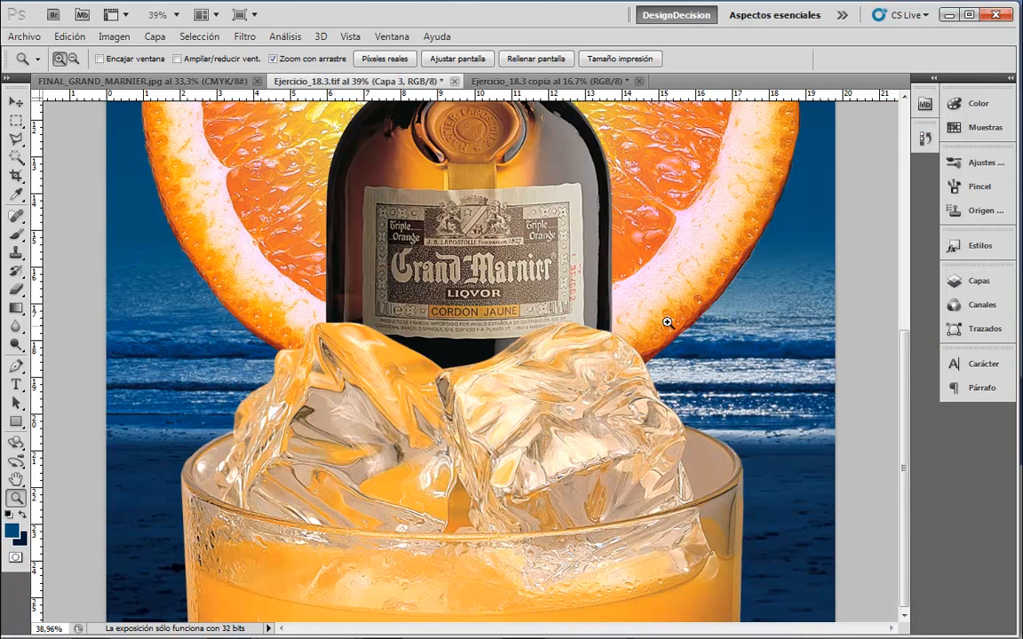
Select the see-through area between the ice and the glass's right inner rim with the Magnetic Lasso
left_click(16, 140)
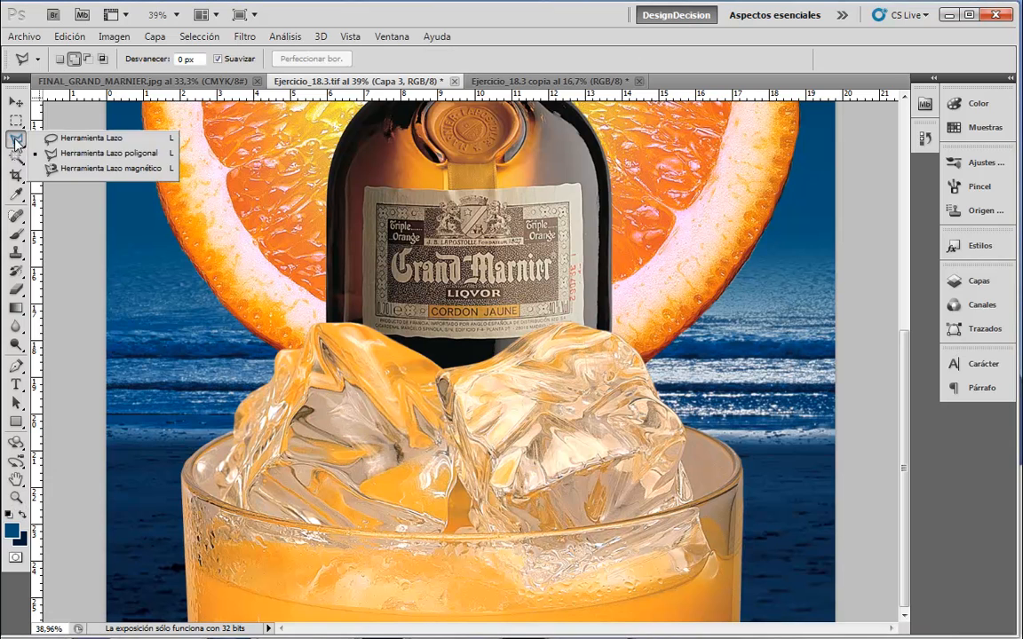
left_click(59, 169)
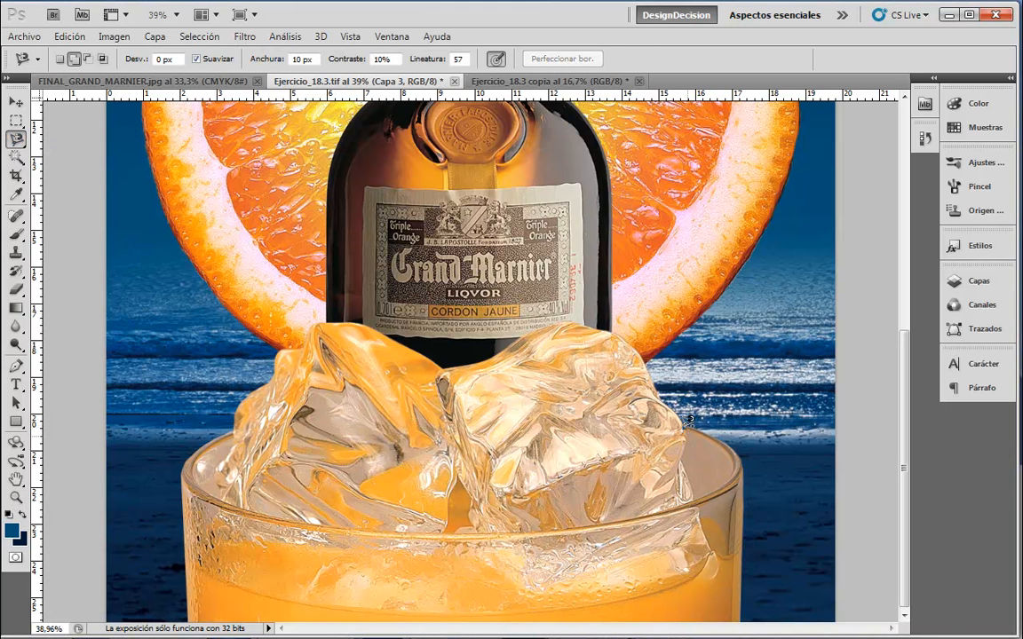
double_click(685, 430)
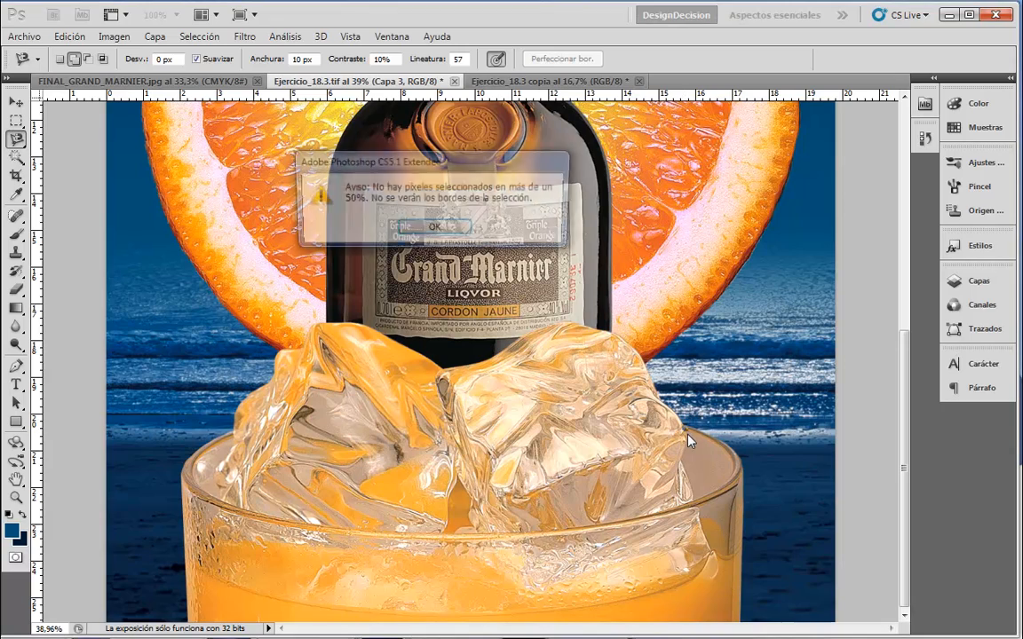
left_click(434, 226)
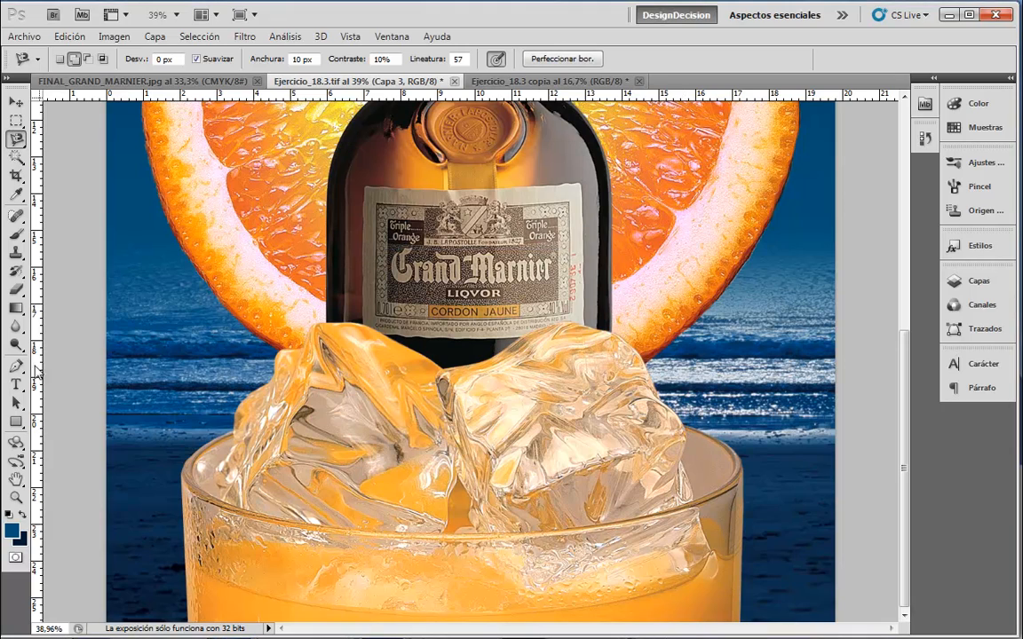
left_click(16, 497)
mouse_move(719, 451)
left_mouse_down()
mouse_move(756, 494)
mouse_move(780, 551)
mouse_move(790, 529)
mouse_move(712, 365)
mouse_move(707, 327)
left_mouse_up()
key("l")
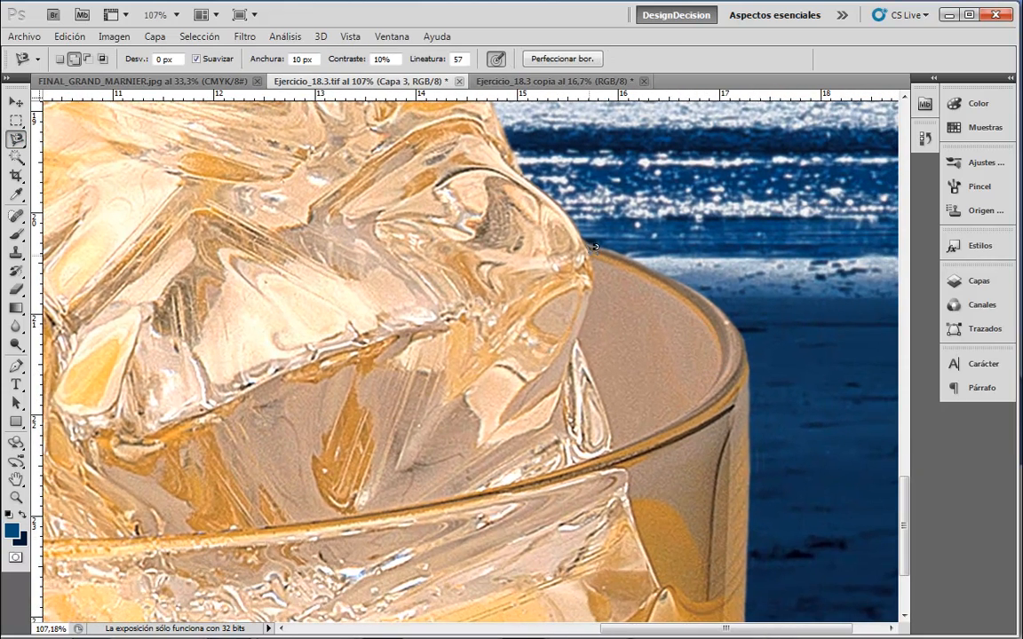
left_click(591, 255)
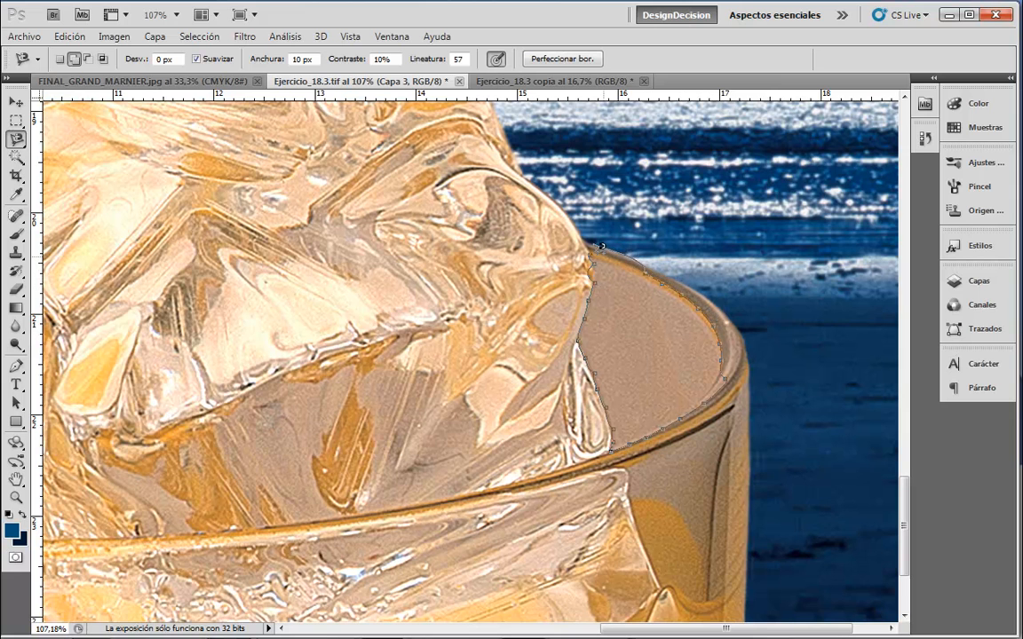
left_click(596, 245)
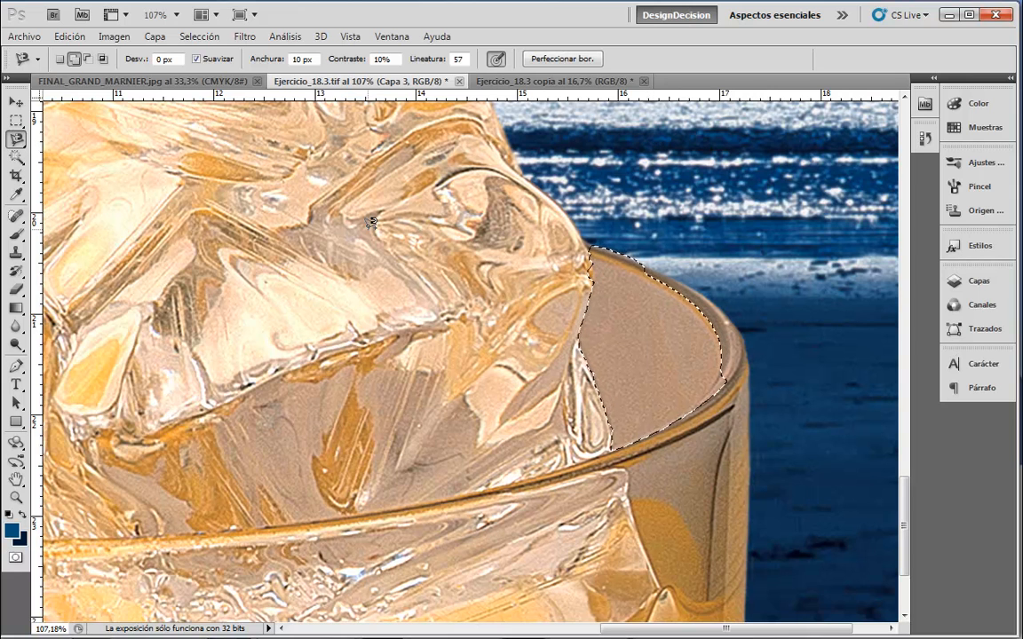
Set the Eraser to 52% opacity with a 50 px brush for the selected area inside the glass
left_click(16, 290)
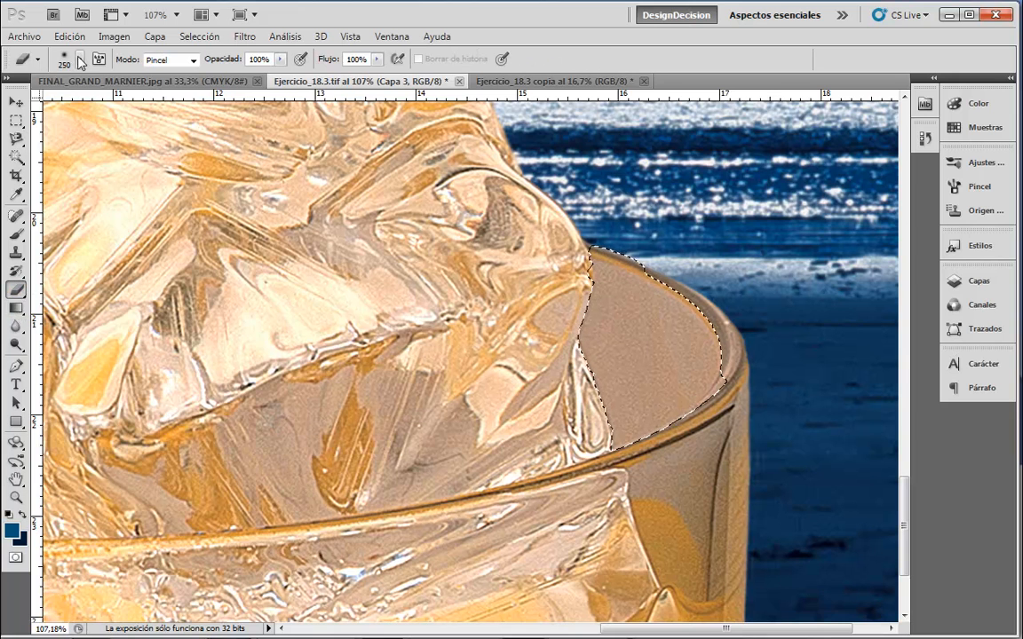
left_click(80, 59)
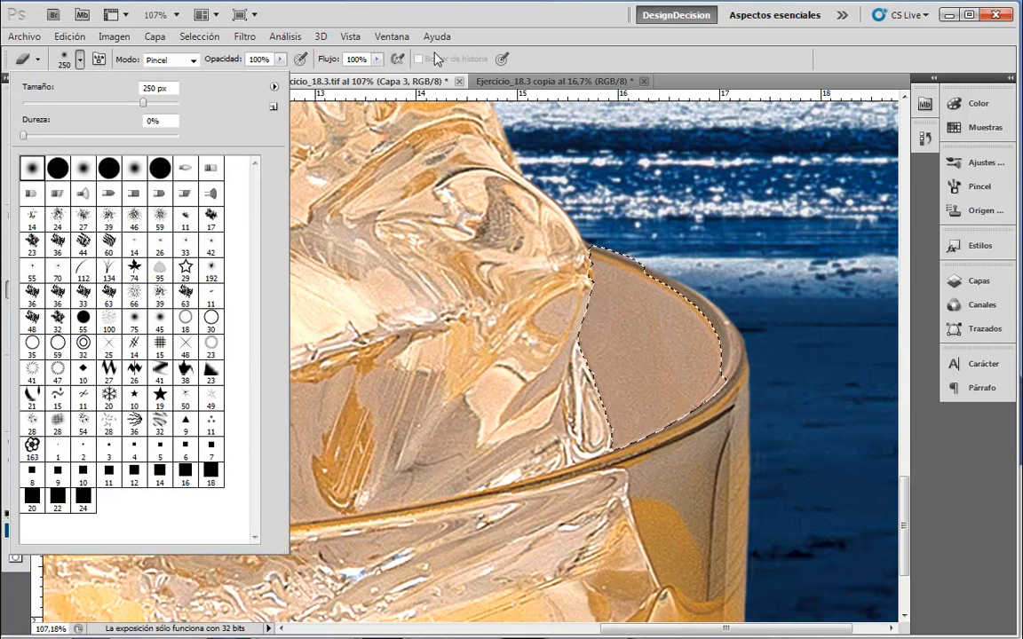
left_click(466, 37)
left_click(281, 59)
left_click_drag(279, 74, 218, 77)
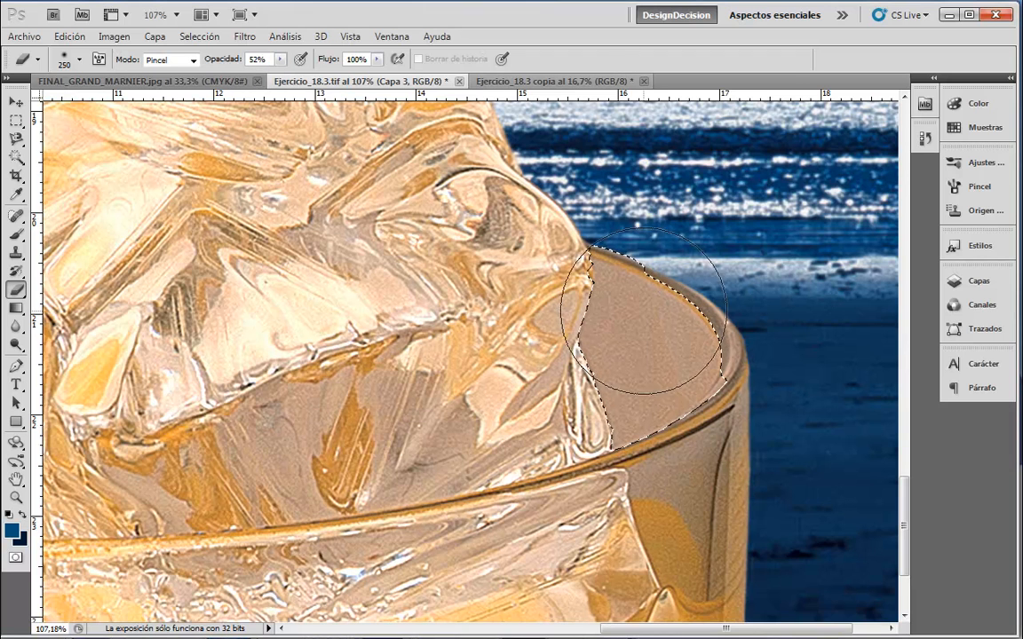
key("bracketleft")
key("bracketleft")
key("bracketleft")
key("bracketleft")
key("bracketleft")
key("bracketleft")
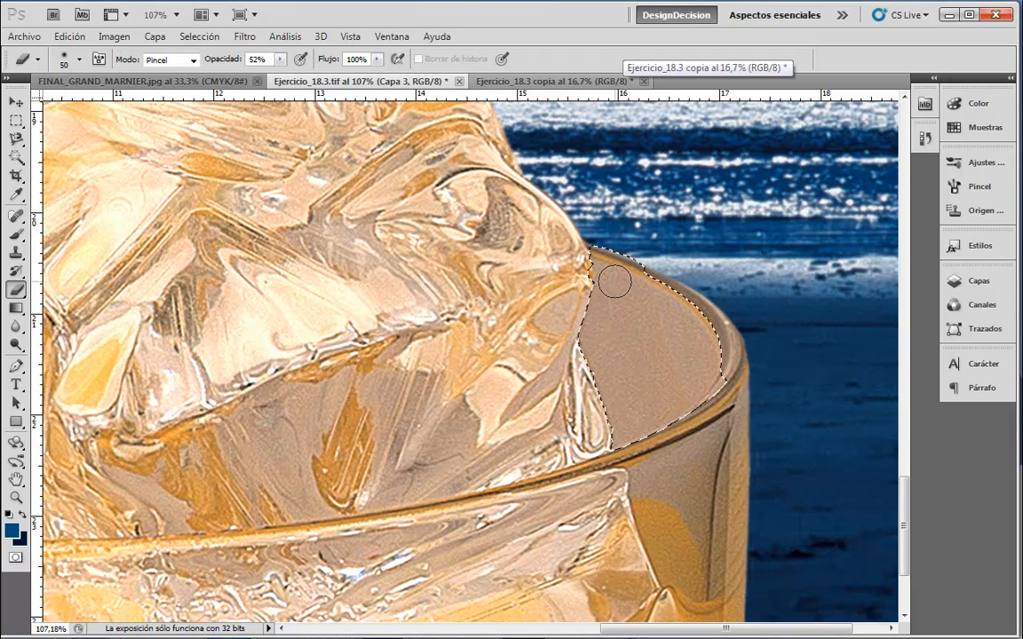